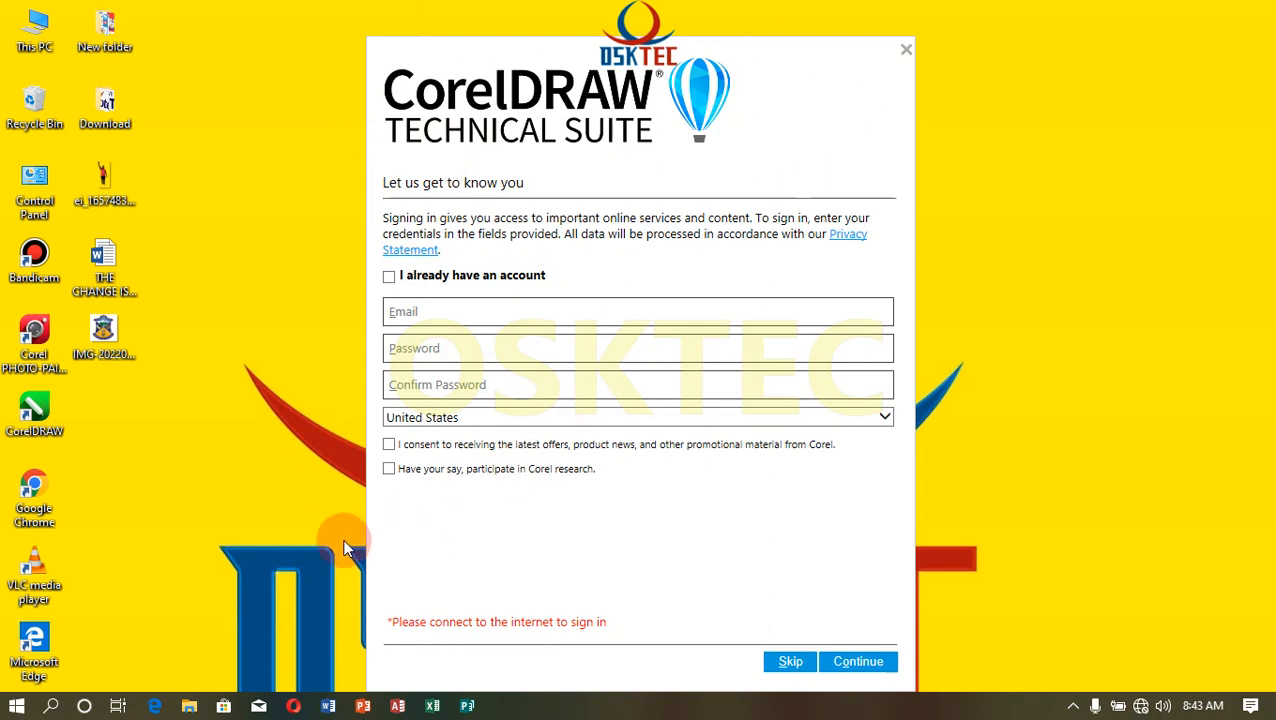
# - Skip the account sign-in, start a new document and name it OSKTEC
pyautogui.click(791, 664)
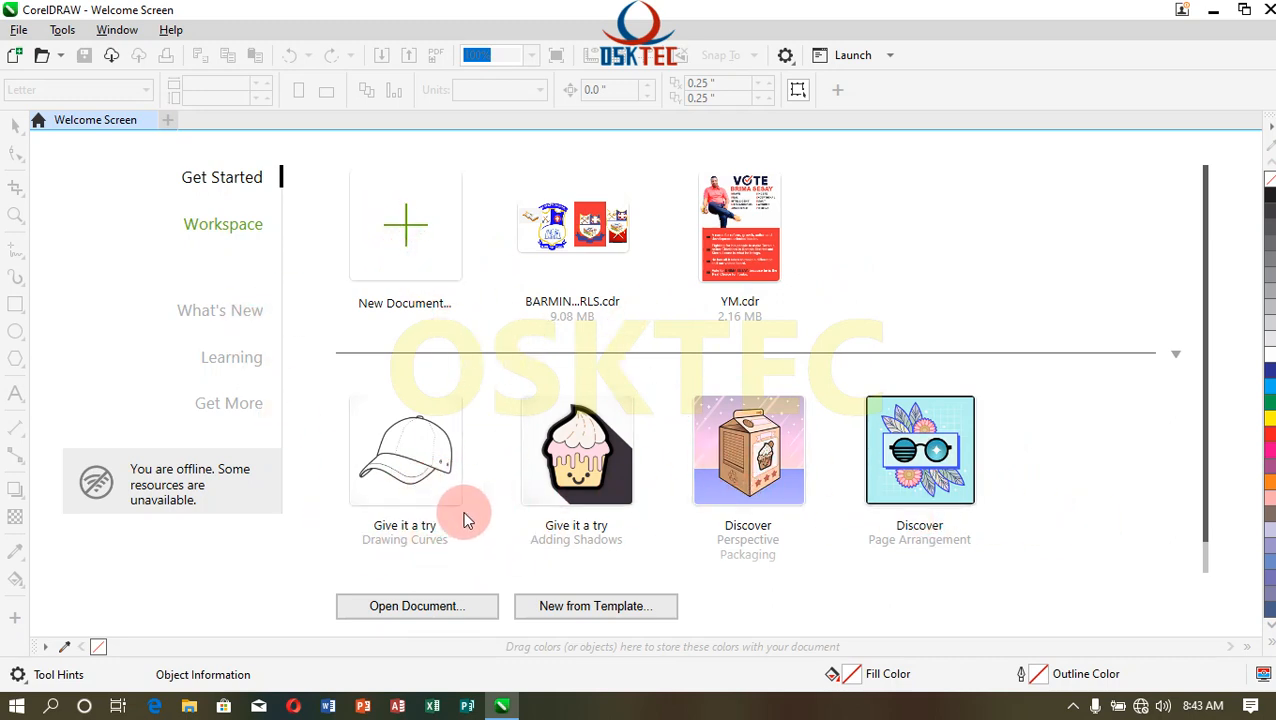
pyautogui.click(407, 230)
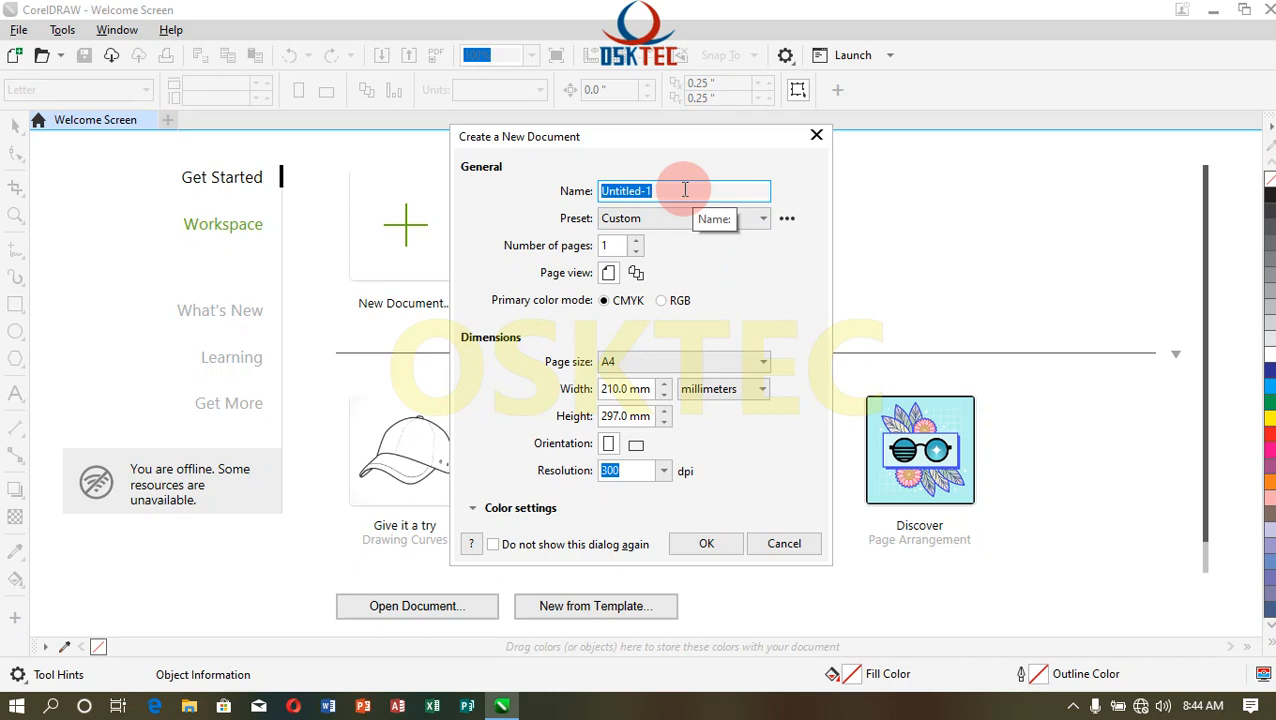
pyautogui.write('OSKTE')
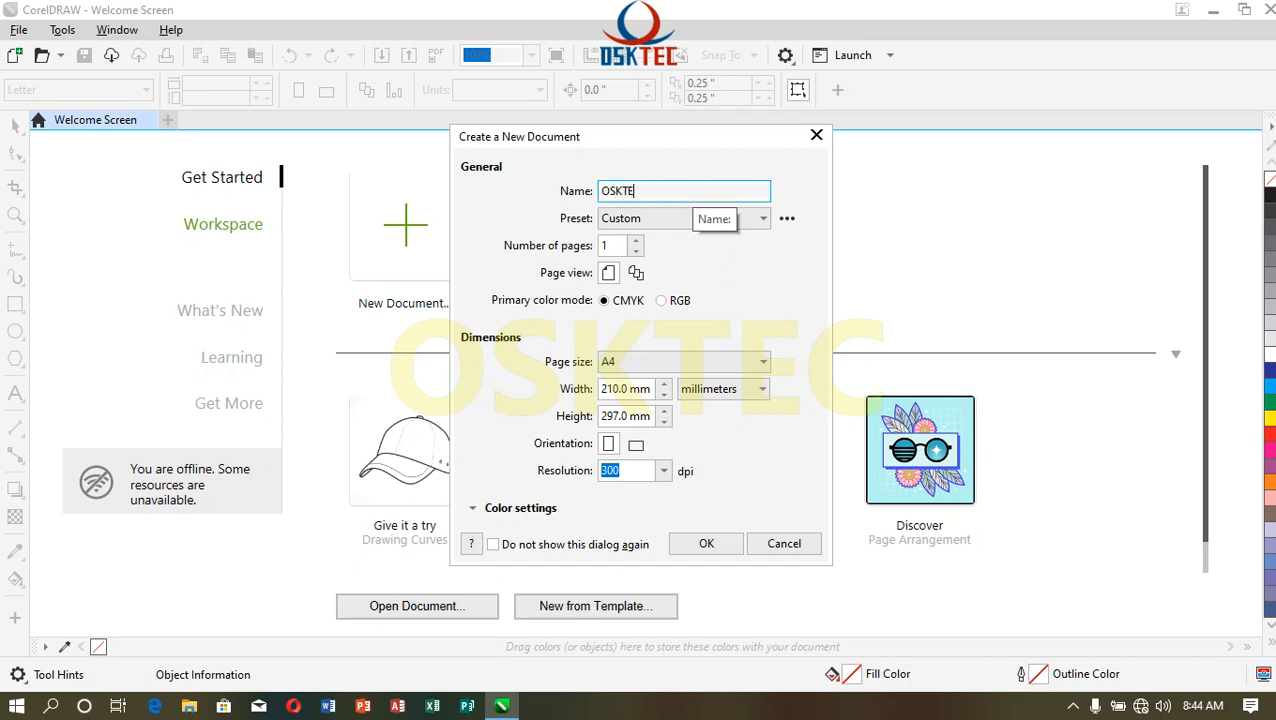
pyautogui.write('C')
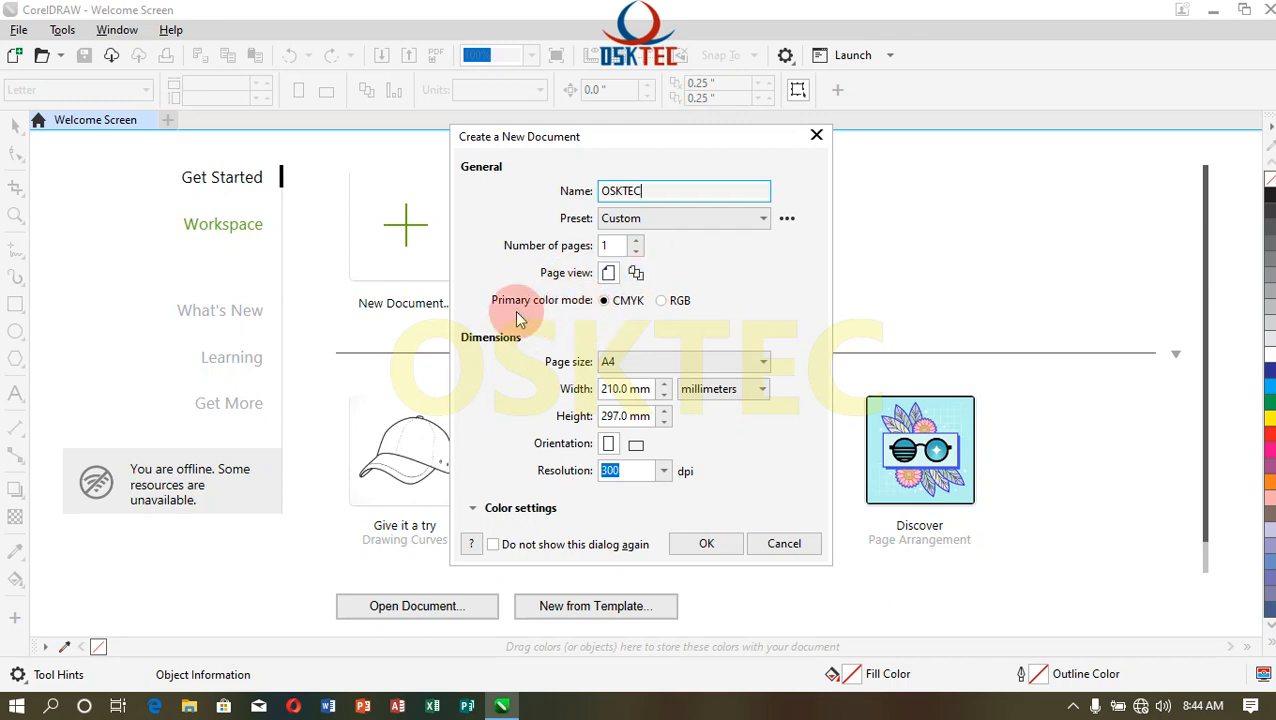
pyautogui.click(663, 301)
pyautogui.click(604, 302)
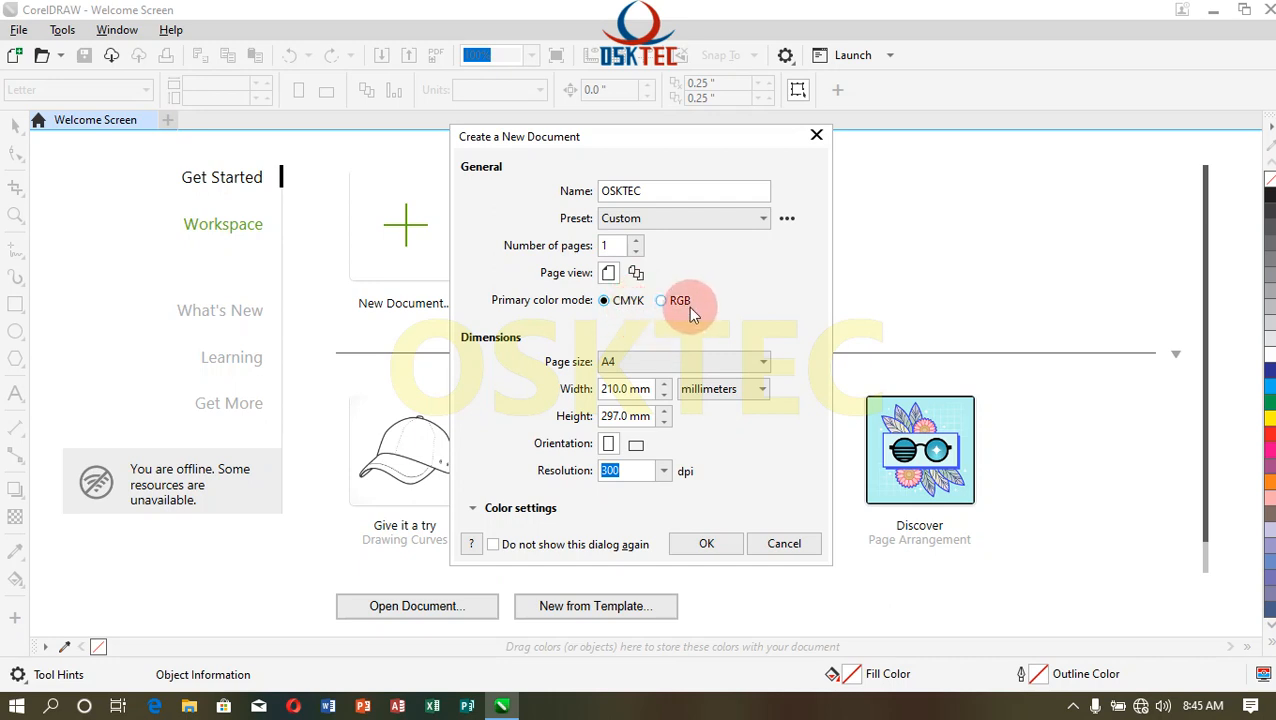
pyautogui.click(662, 303)
pyautogui.click(619, 305)
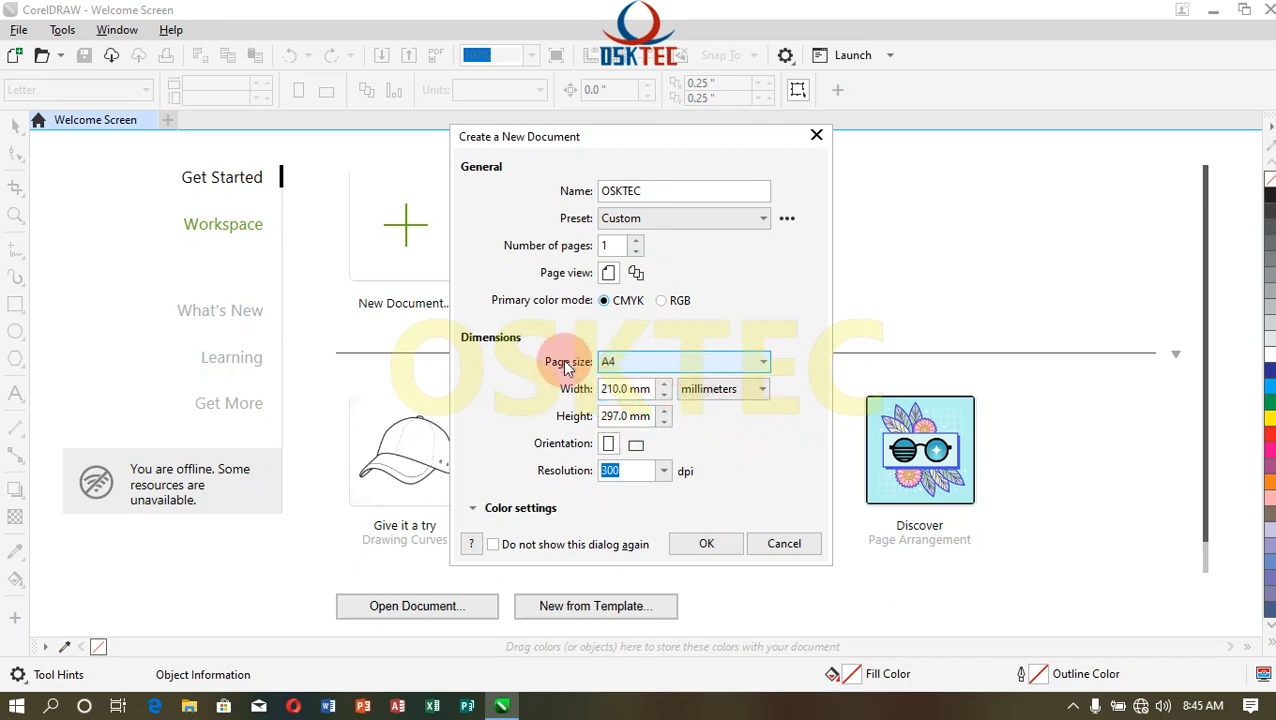
# - Set the new document's units to feet, with a page width of 4 and a height of 5
pyautogui.click(724, 388)
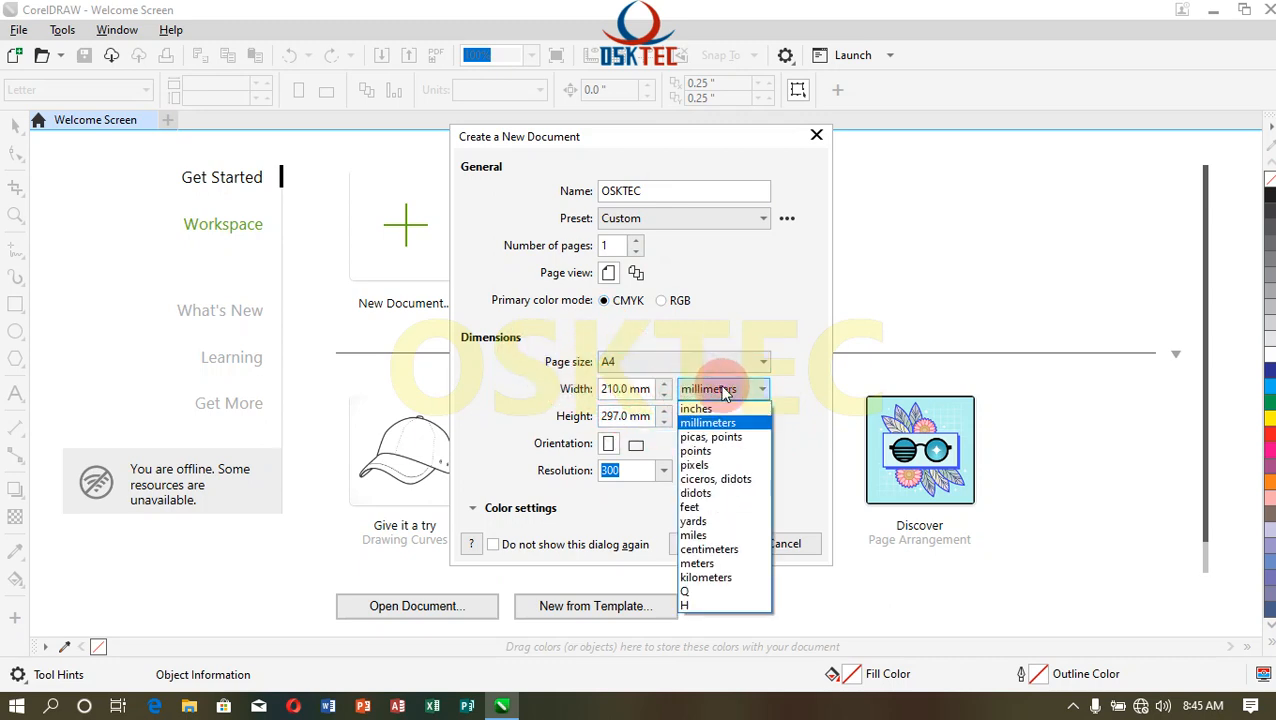
pyautogui.click(780, 332)
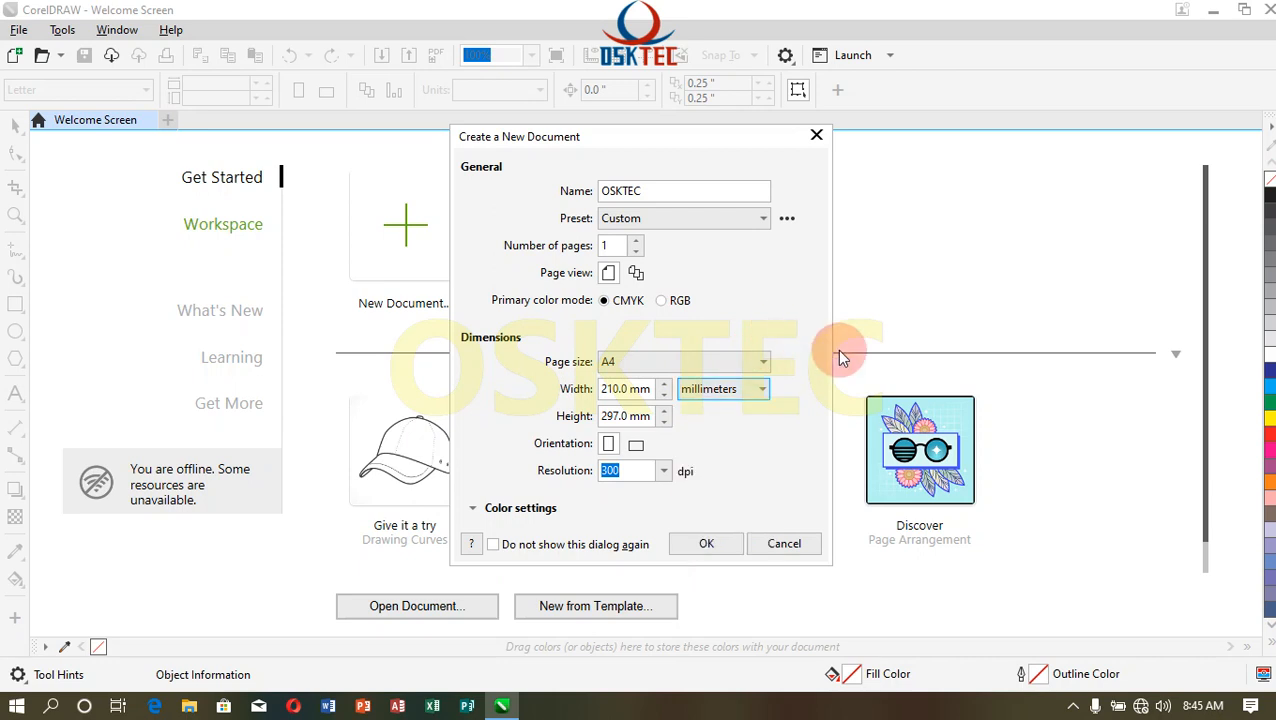
pyautogui.click(738, 386)
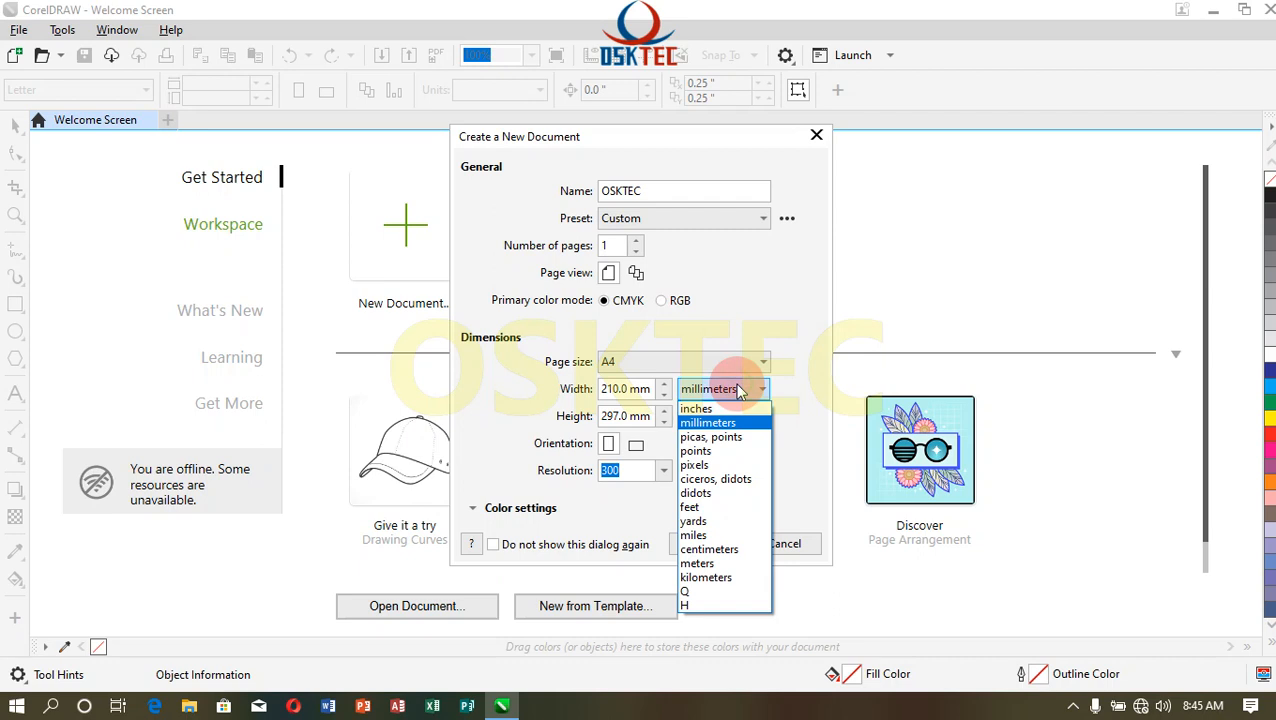
pyautogui.click(724, 506)
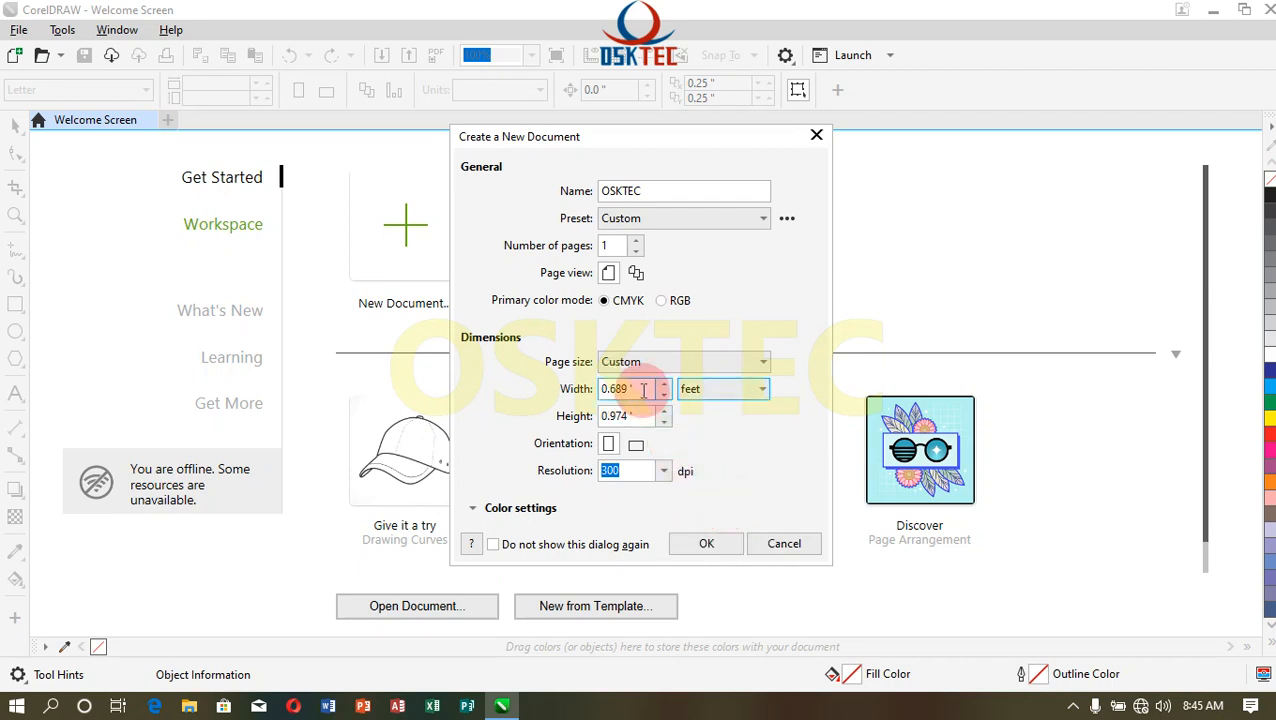
pyautogui.moveTo(641, 389); pyautogui.dragTo(600, 394)
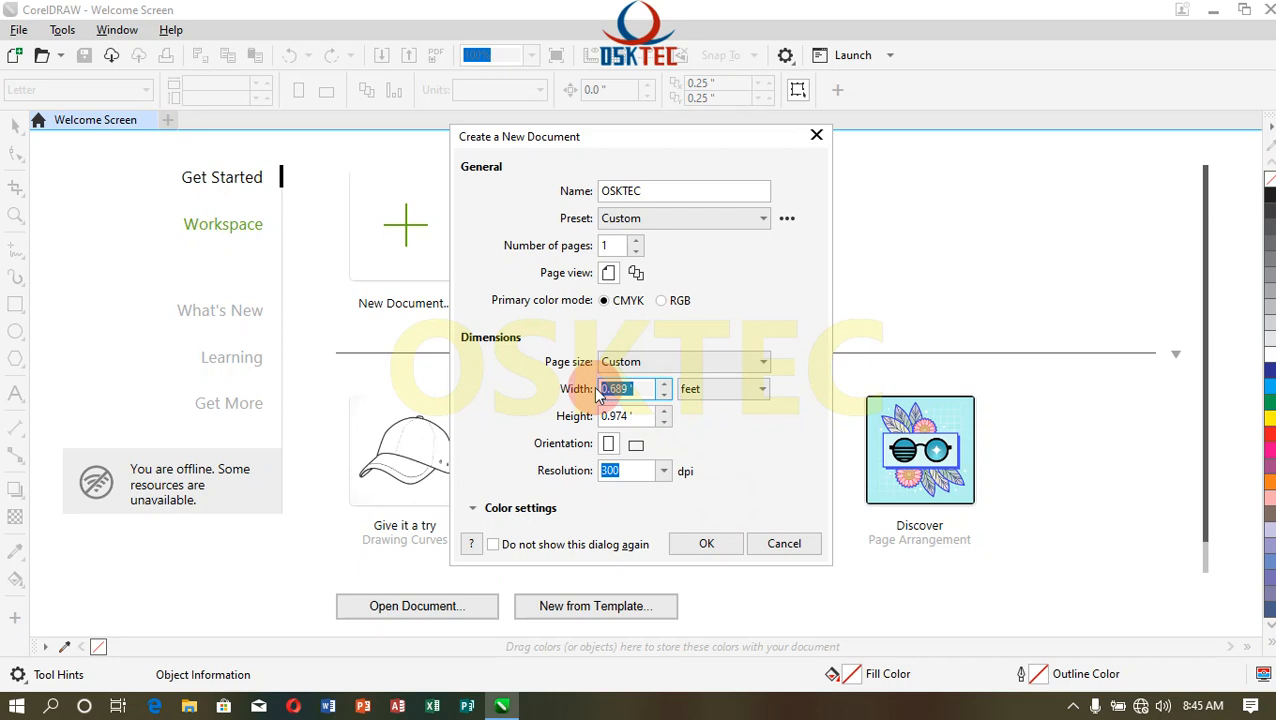
pyautogui.write('4')
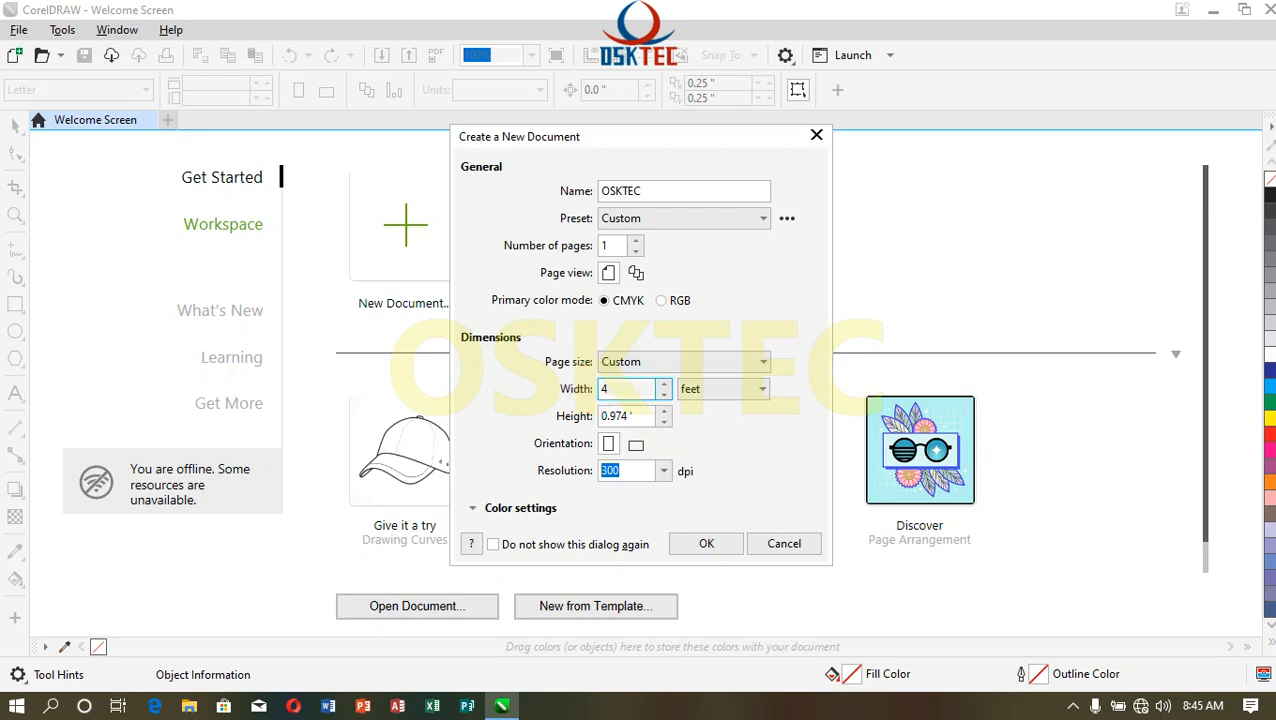
pyautogui.moveTo(641, 419); pyautogui.dragTo(517, 420)
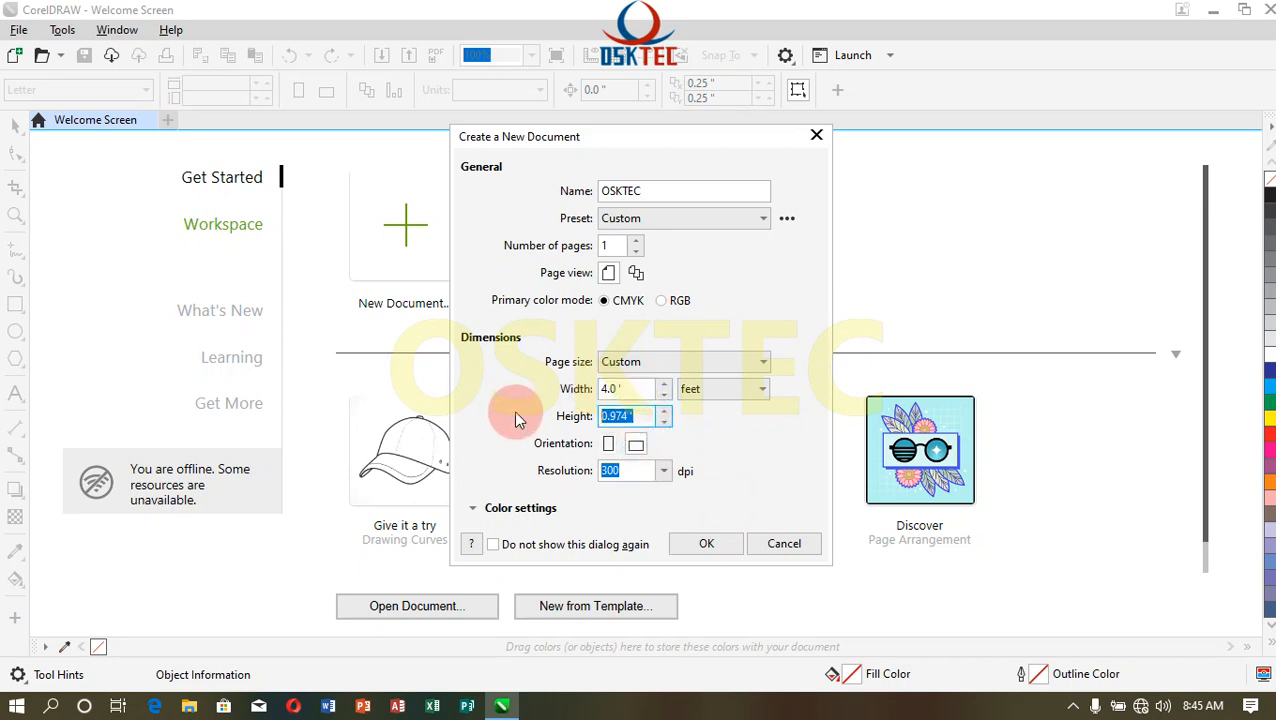
pyautogui.write('5')
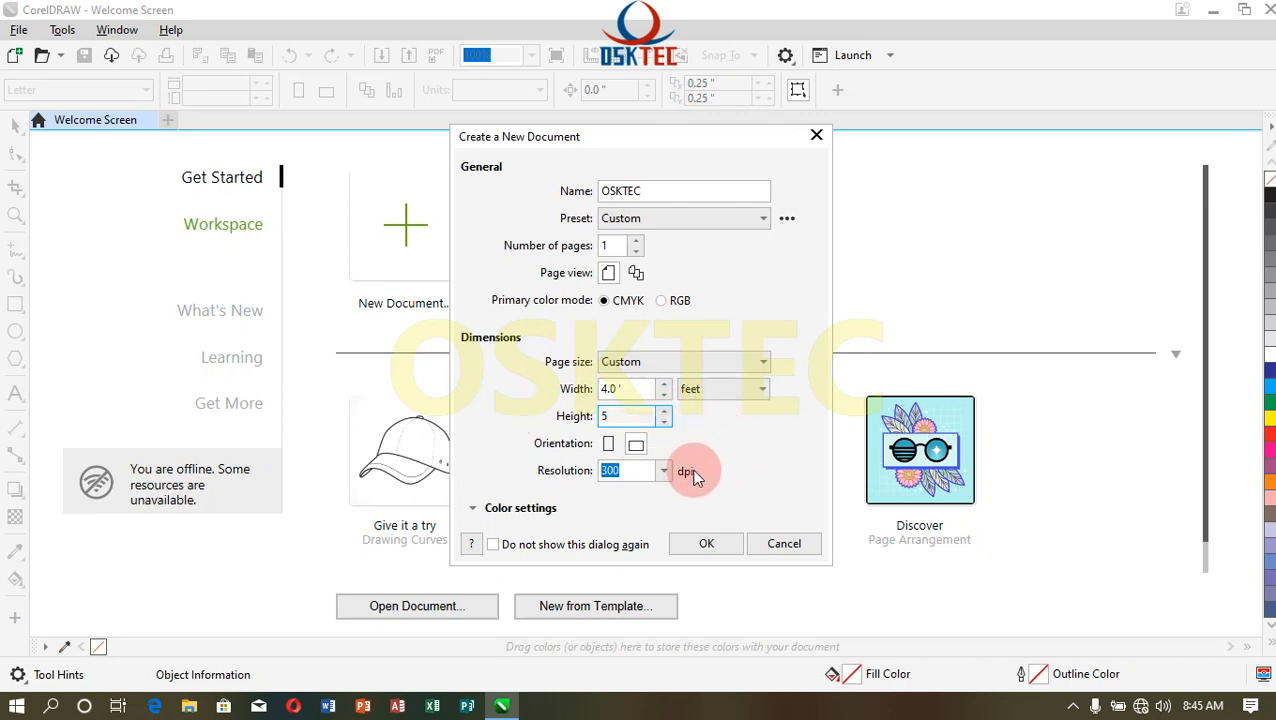
# - Keep the resolution at 300 dpi and create the document
pyautogui.click(603, 478)
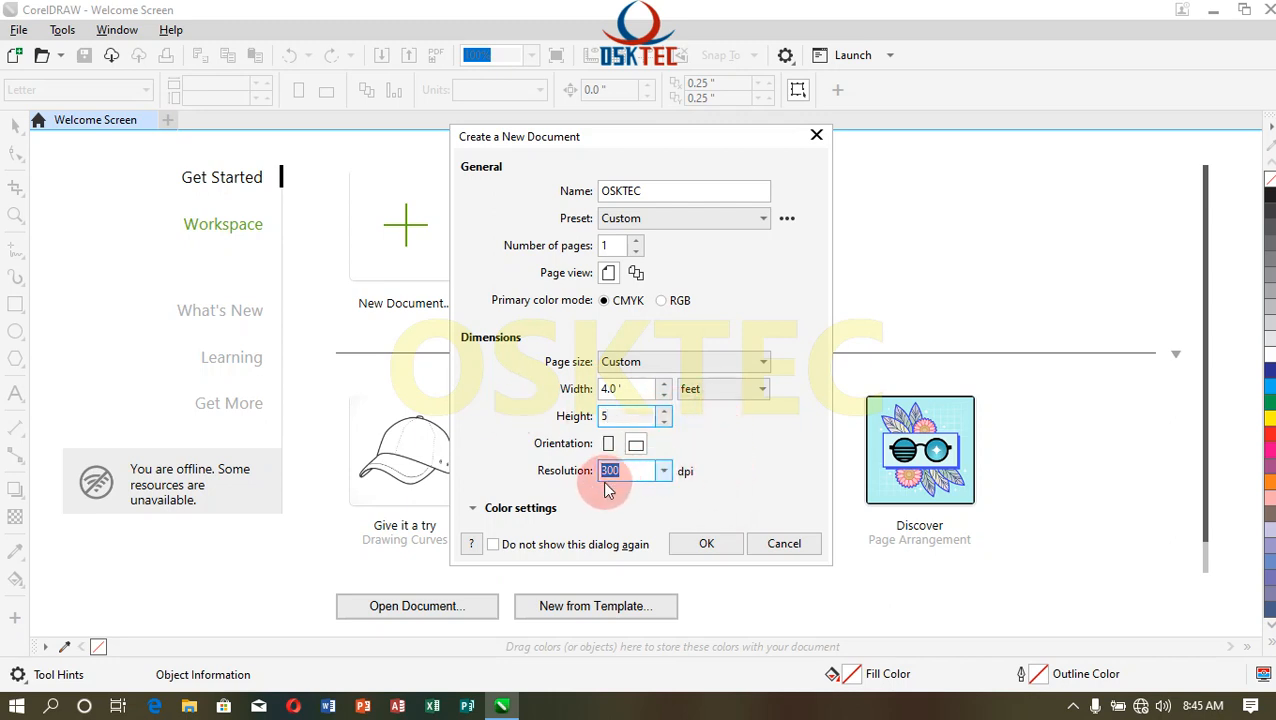
pyautogui.click(665, 471)
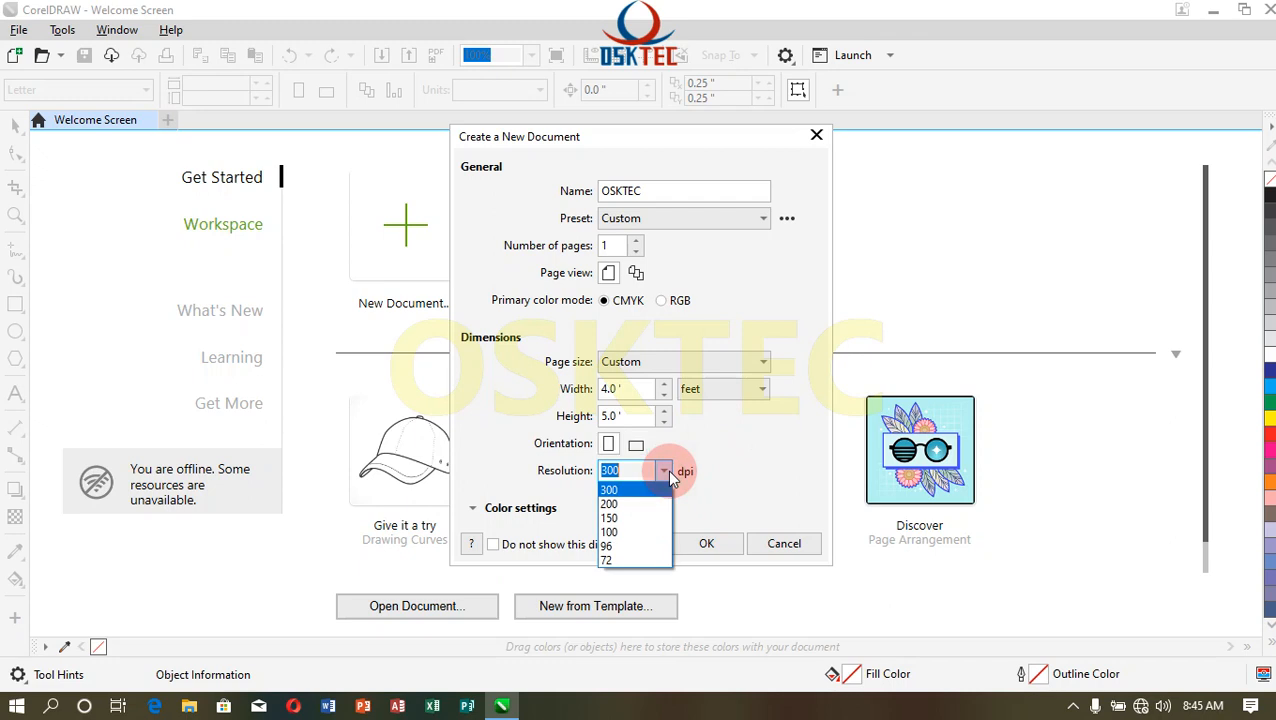
pyautogui.click(762, 457)
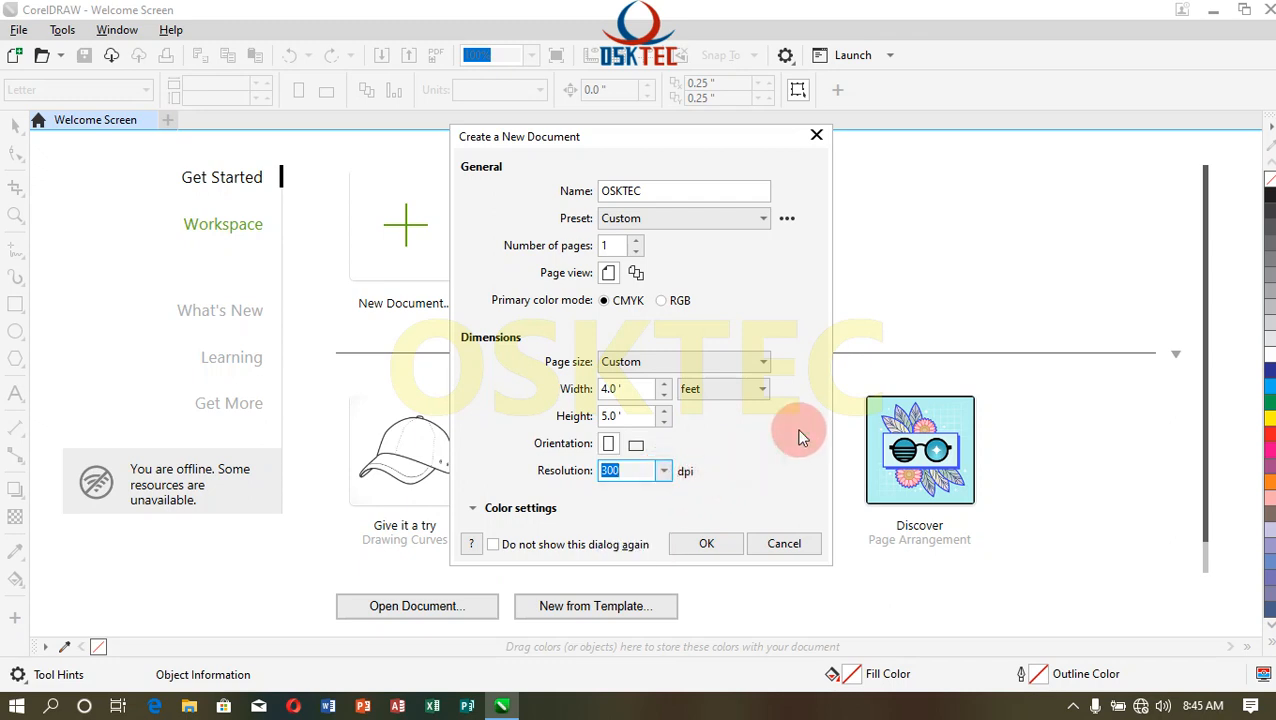
pyautogui.click(665, 471)
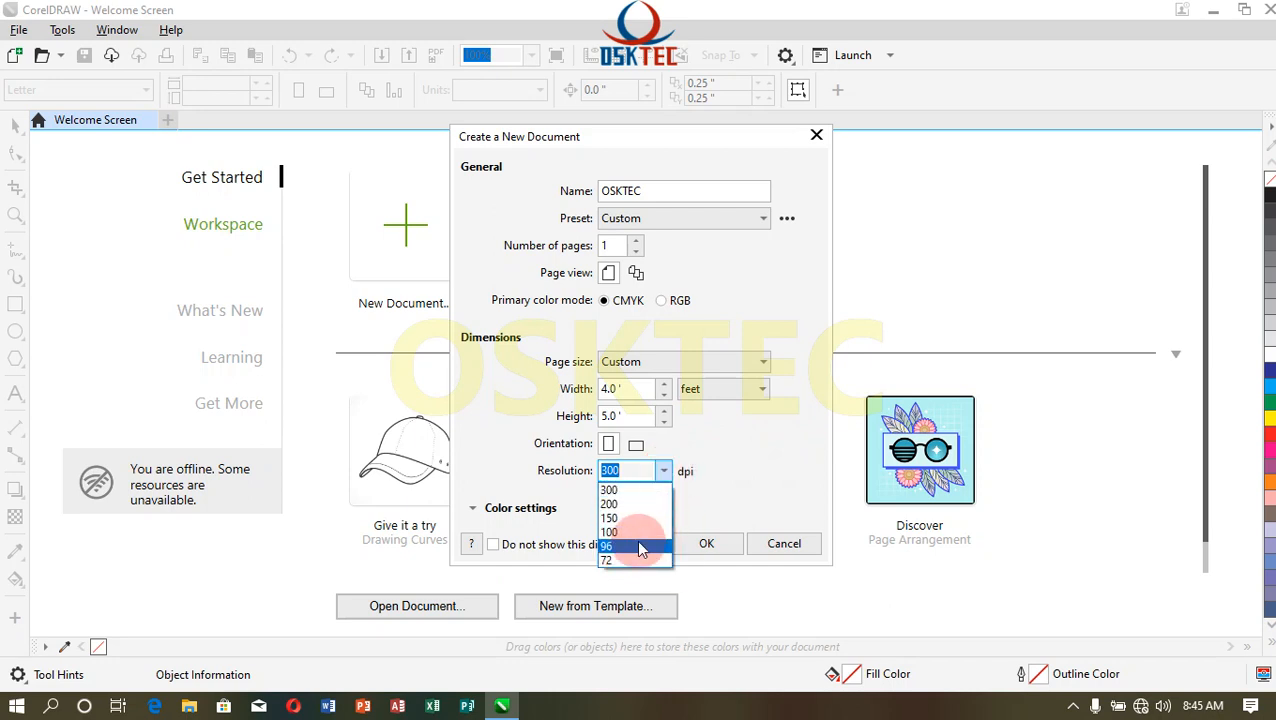
pyautogui.click(782, 459)
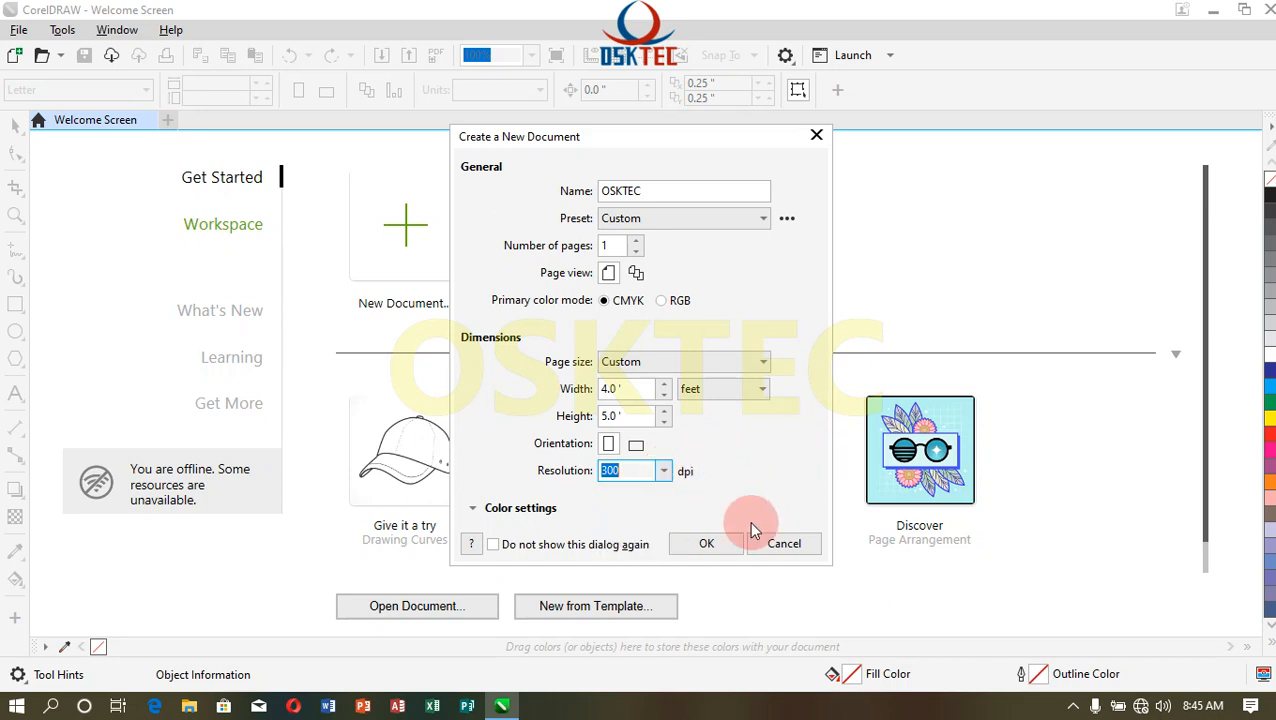
pyautogui.click(707, 543)
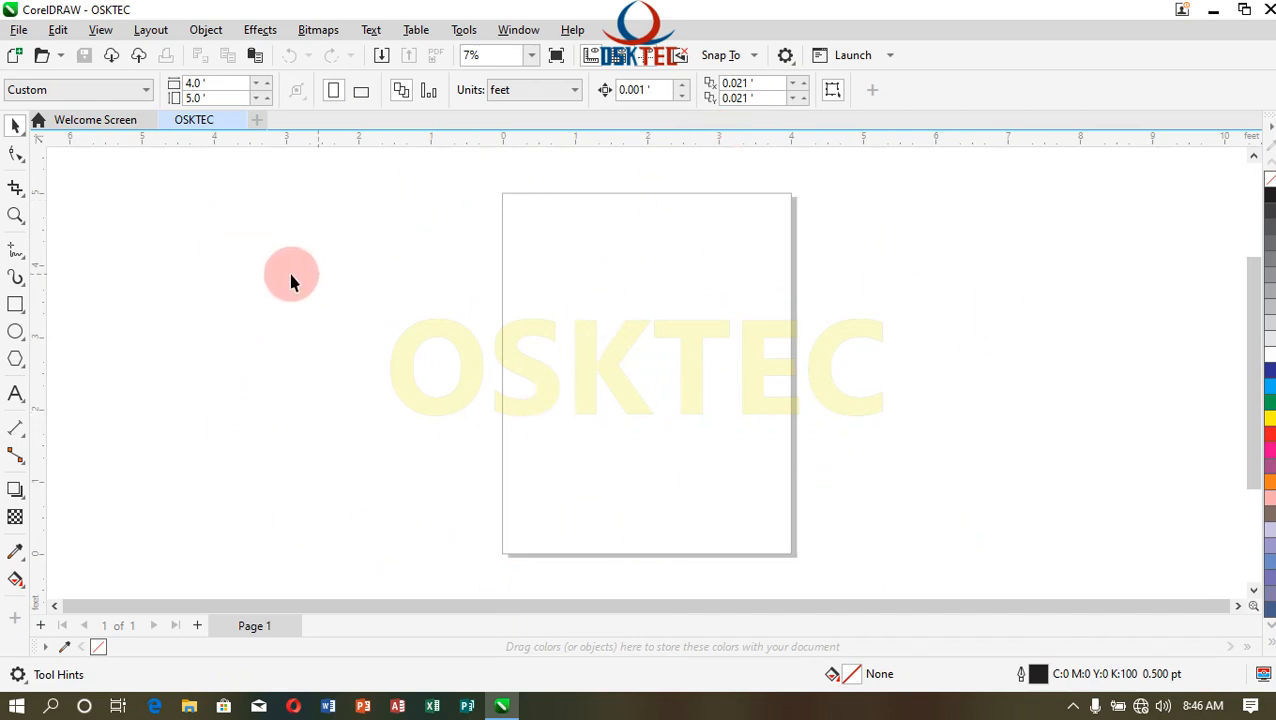
pyautogui.click(213, 81)
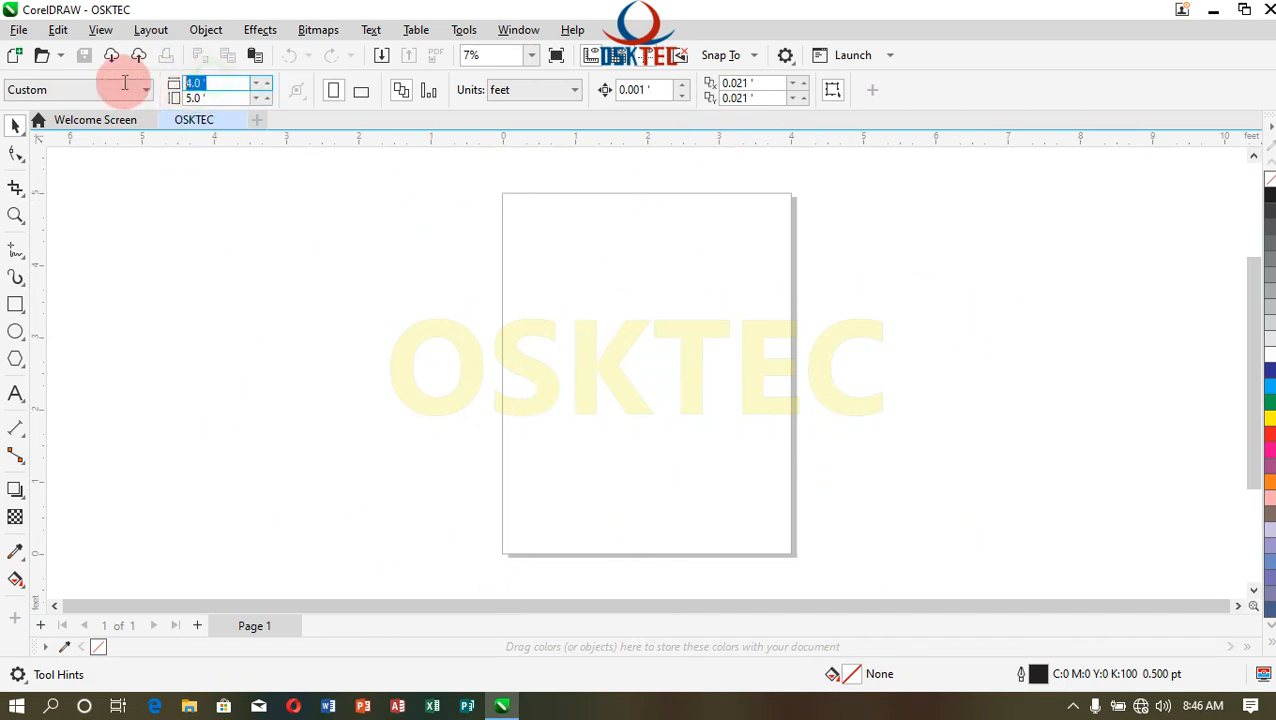
pyautogui.click(224, 98)
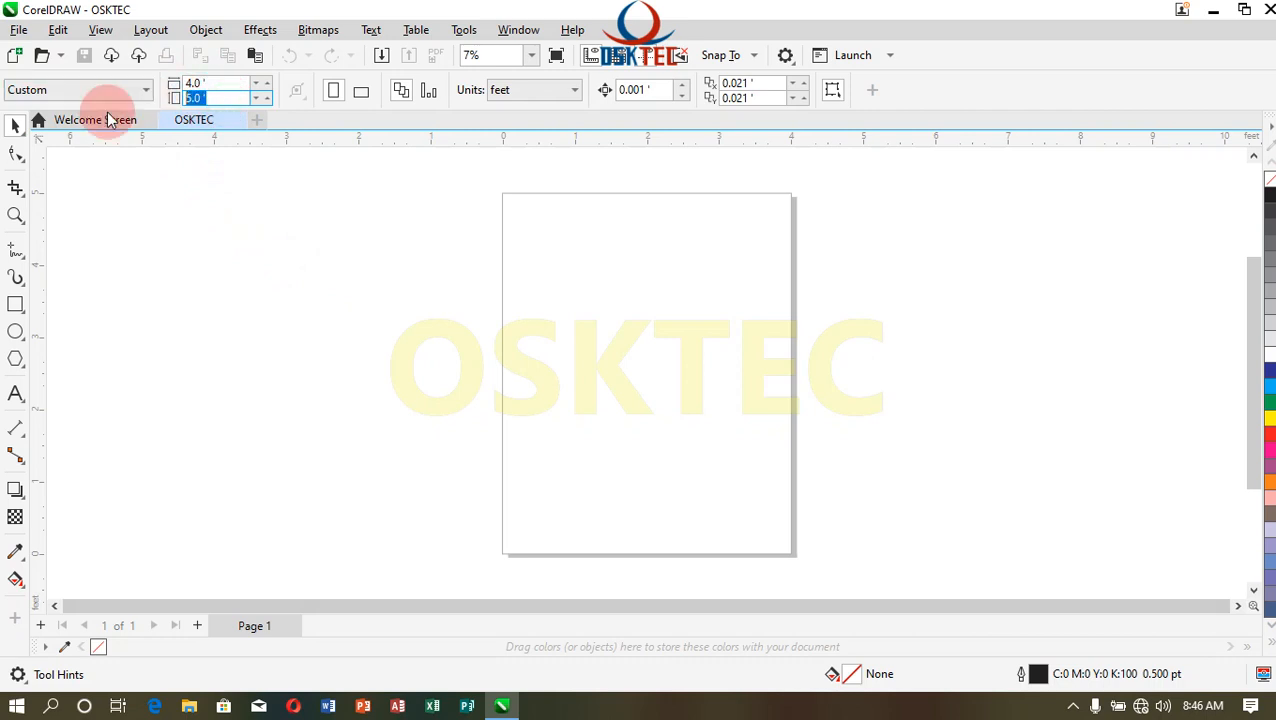
pyautogui.click(219, 235)
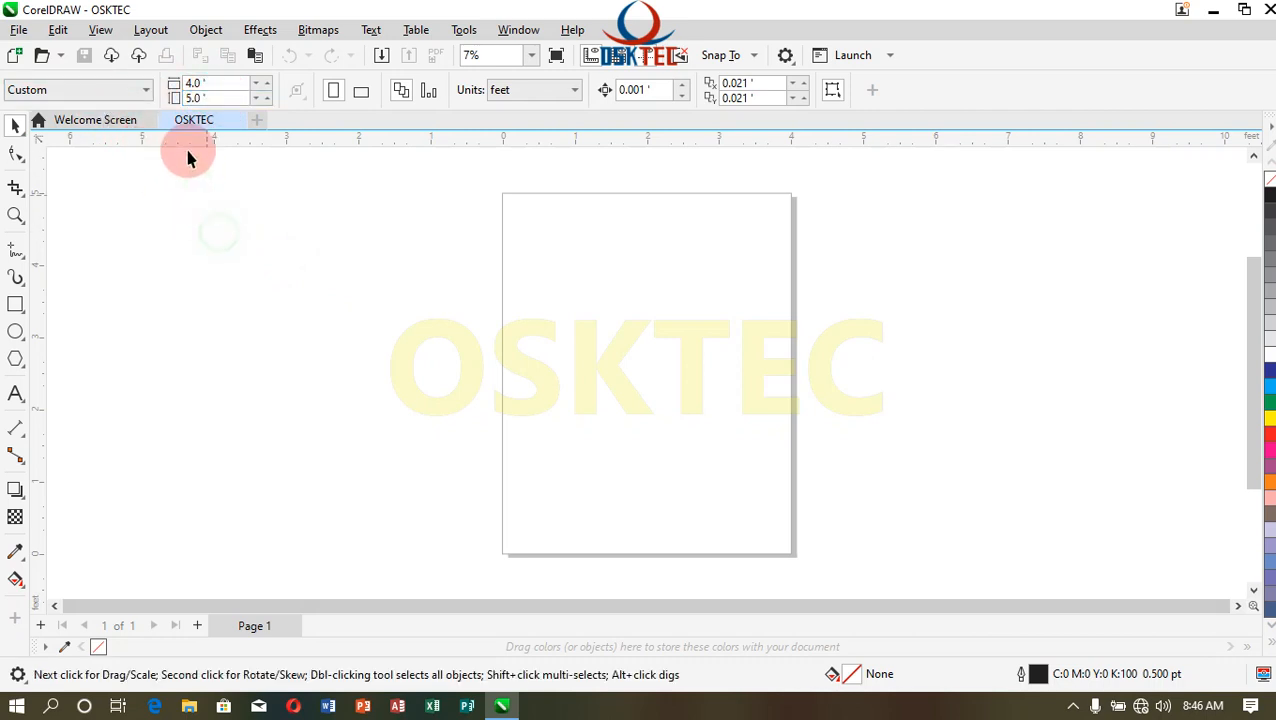
pyautogui.click(112, 90)
pyautogui.click(112, 90)
pyautogui.click(33, 35)
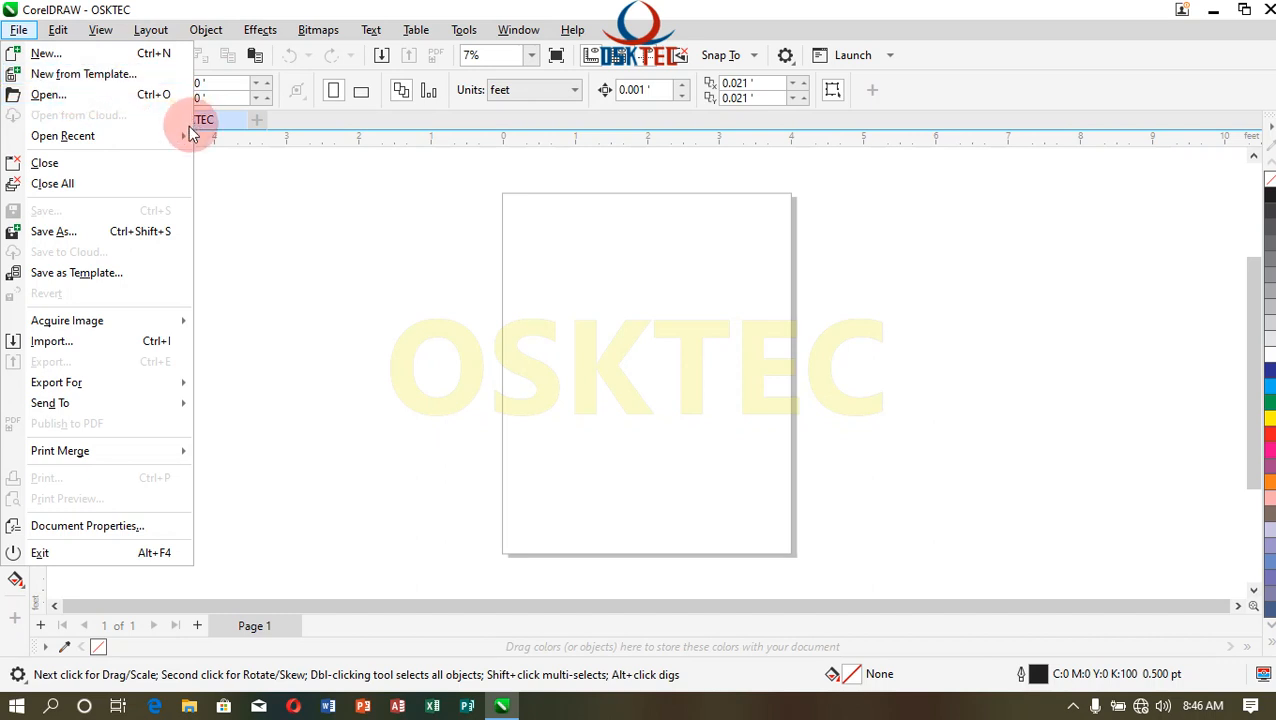
pyautogui.click(57, 29)
pyautogui.click(57, 30)
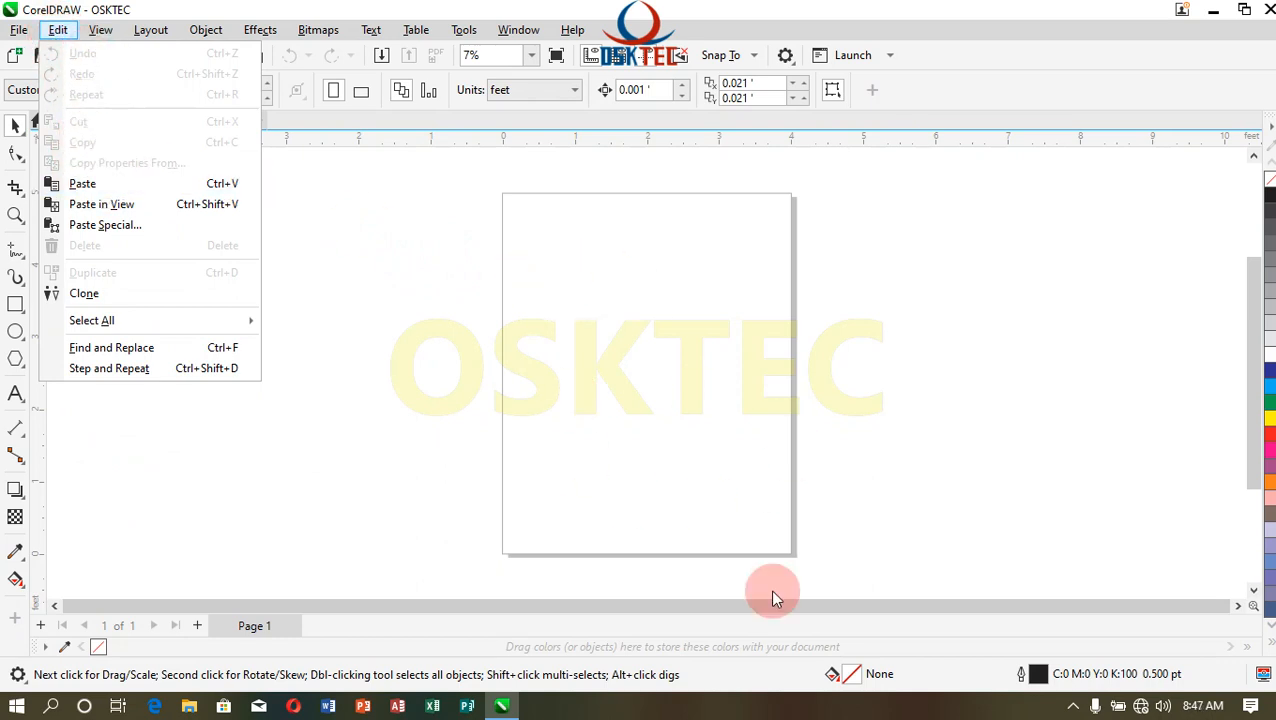
pyautogui.click(58, 30)
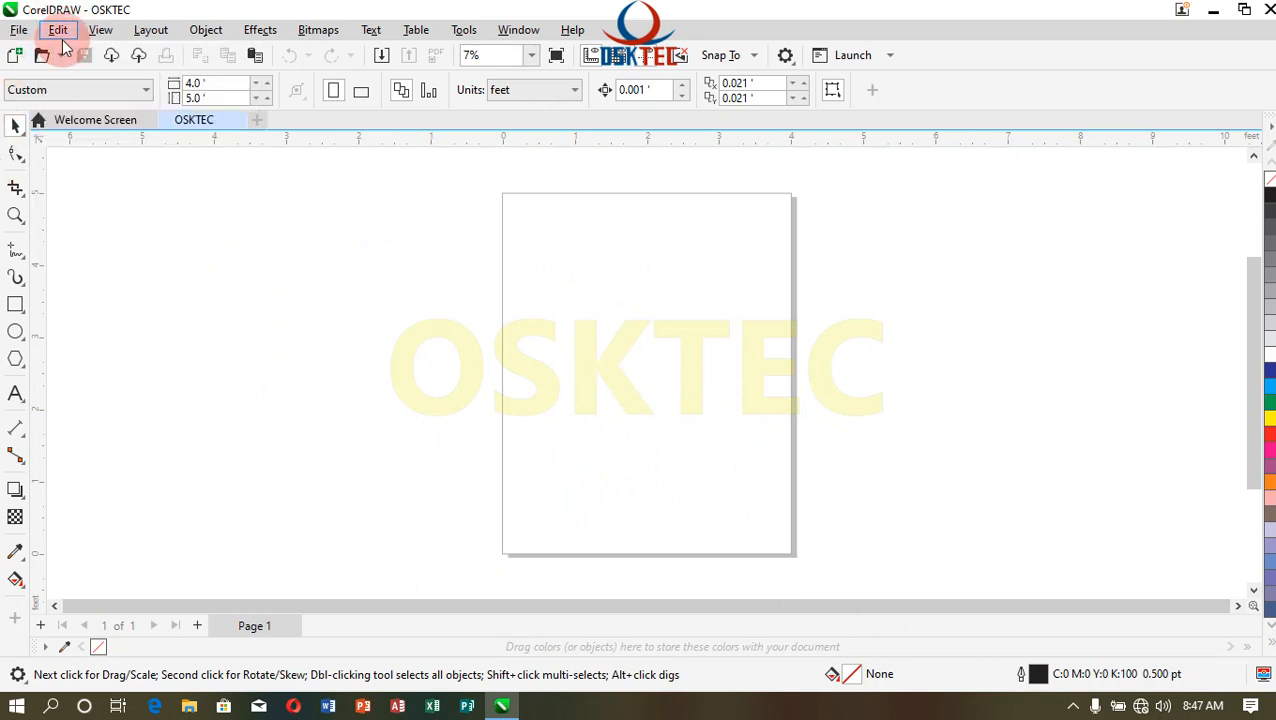
pyautogui.click(61, 32)
pyautogui.click(60, 33)
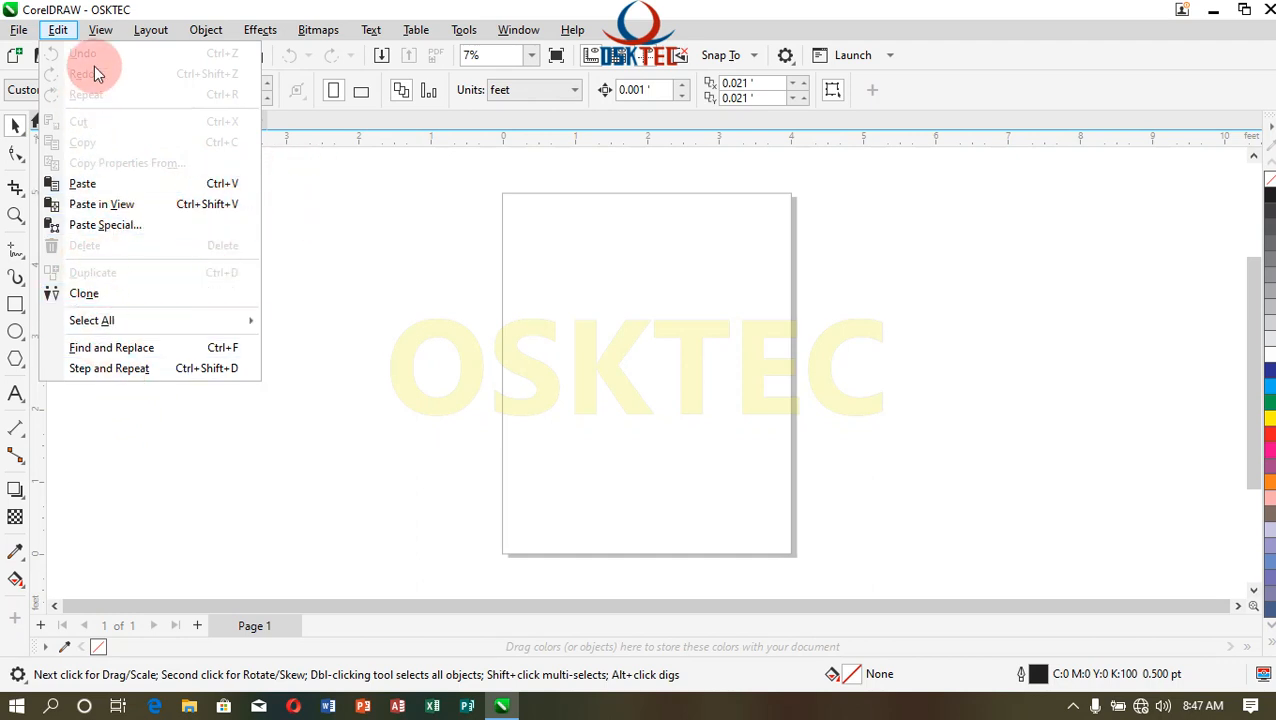
pyautogui.click(103, 36)
pyautogui.click(103, 33)
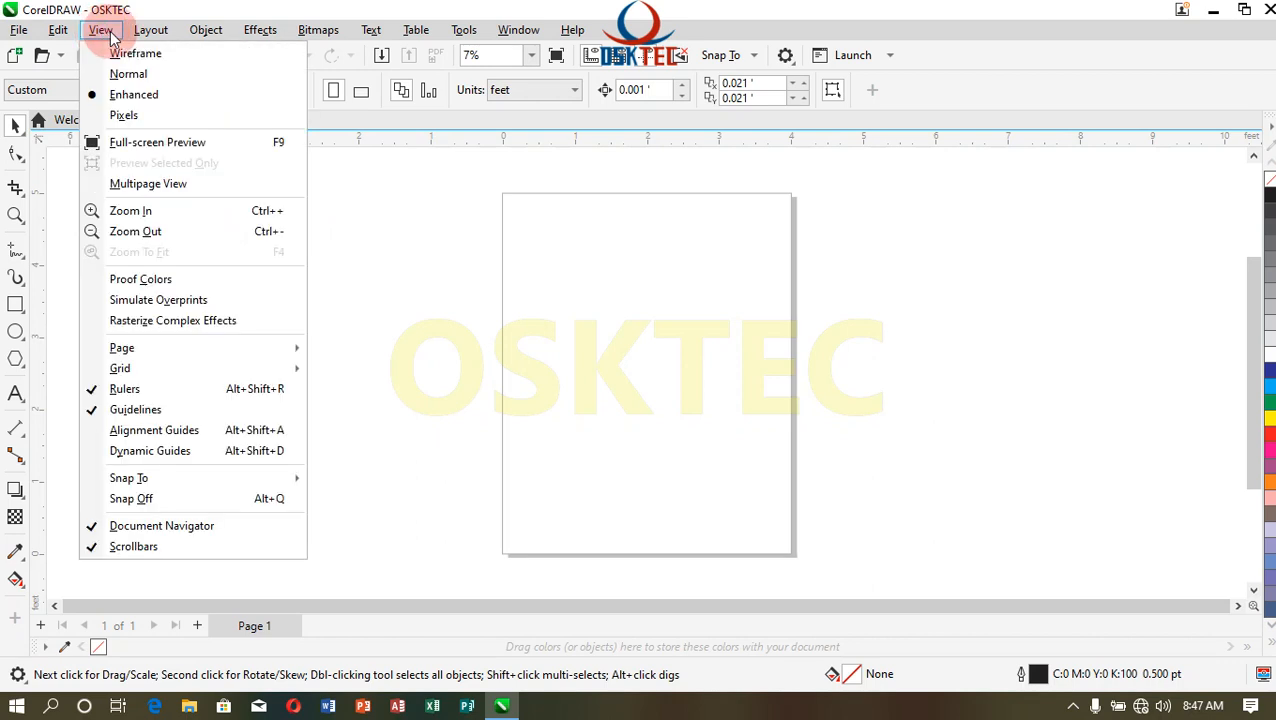
pyautogui.moveTo(145, 31)
pyautogui.moveTo(103, 33)
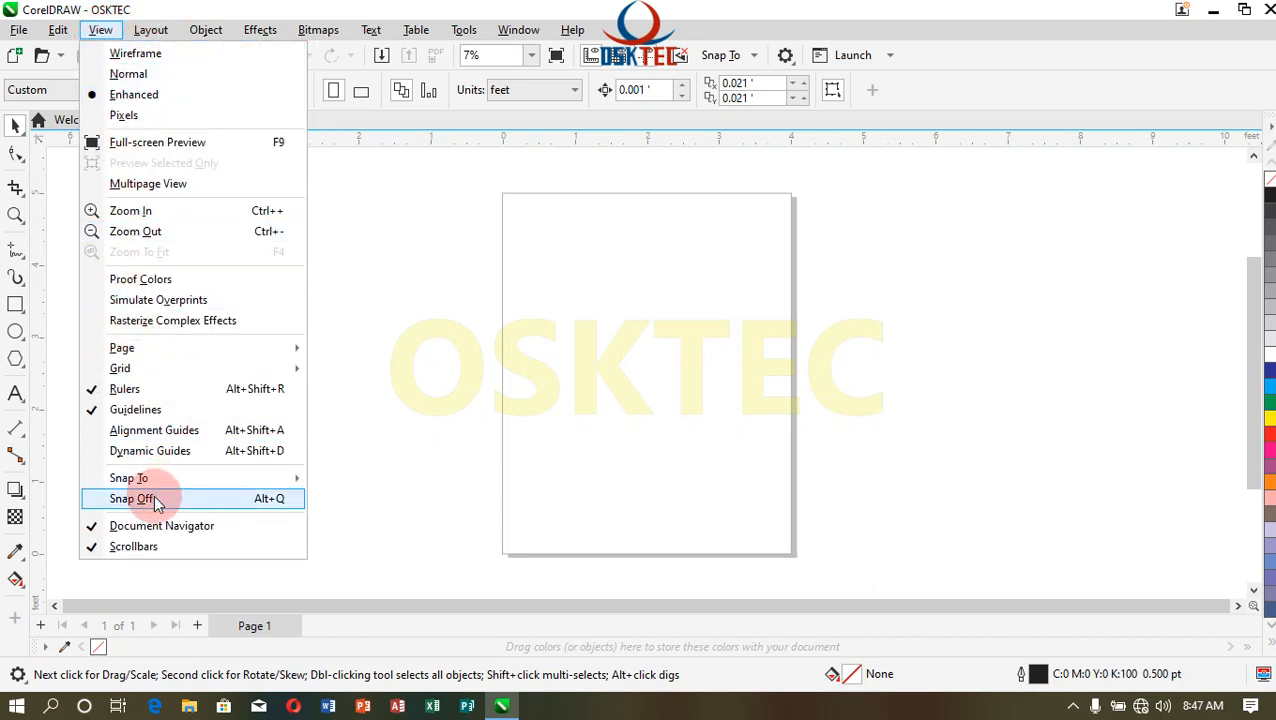
pyautogui.click(142, 33)
pyautogui.click(140, 30)
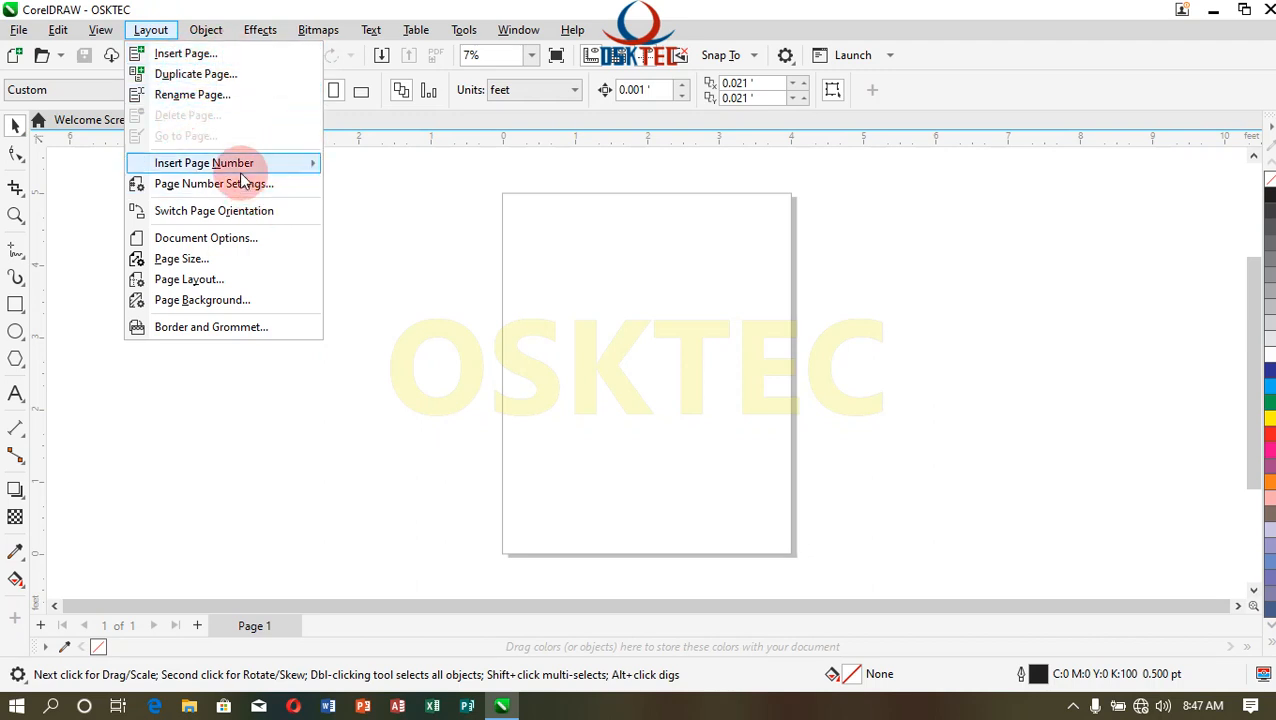
pyautogui.moveTo(243, 166)
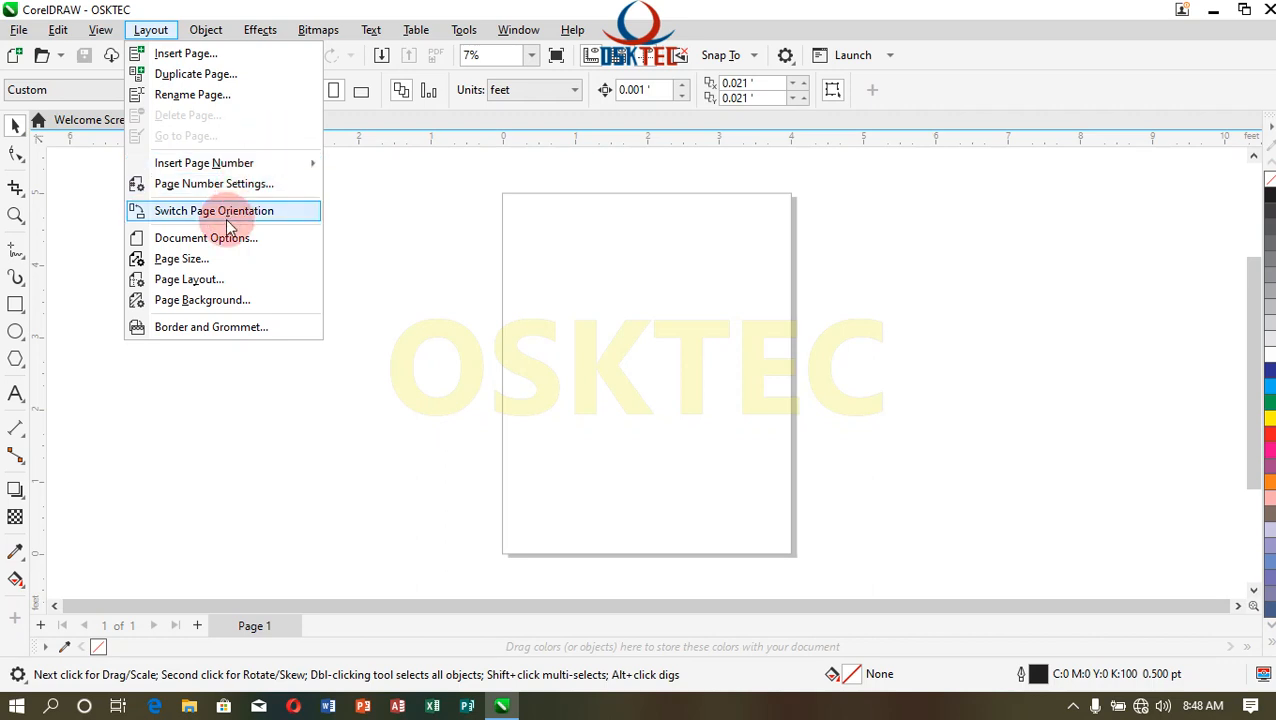
pyautogui.click(205, 30)
pyautogui.click(205, 30)
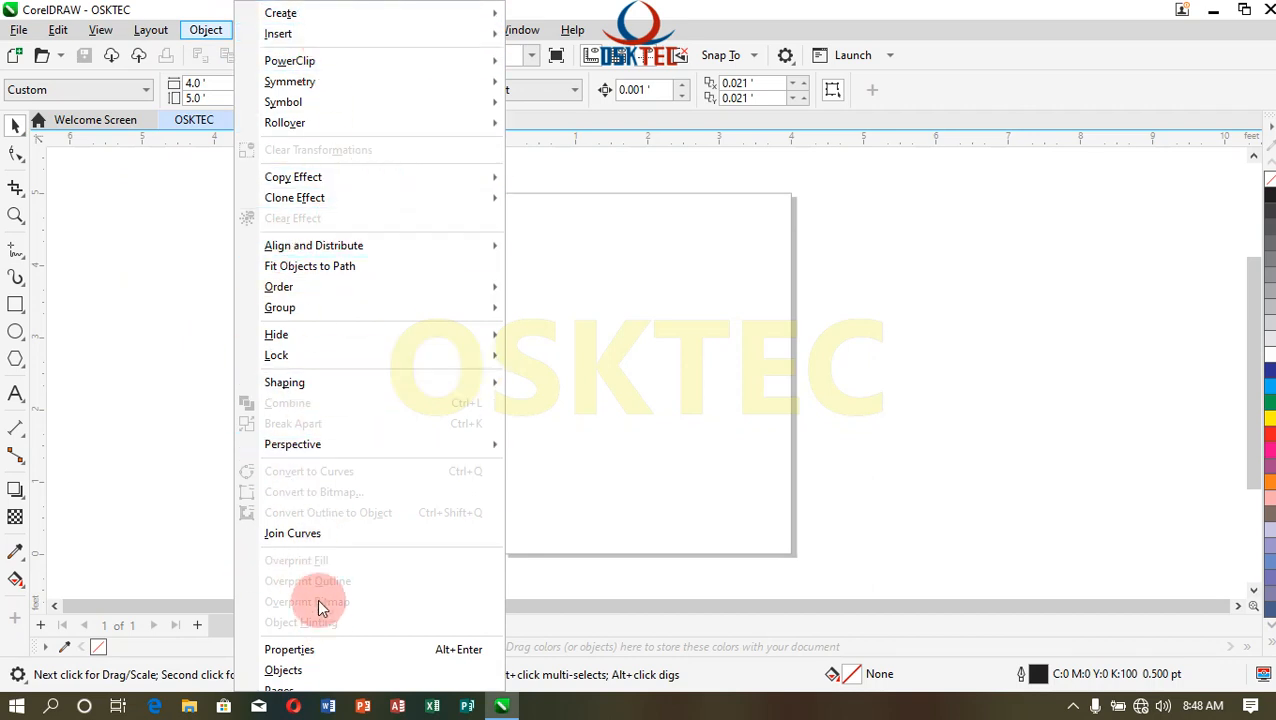
pyautogui.click(203, 30)
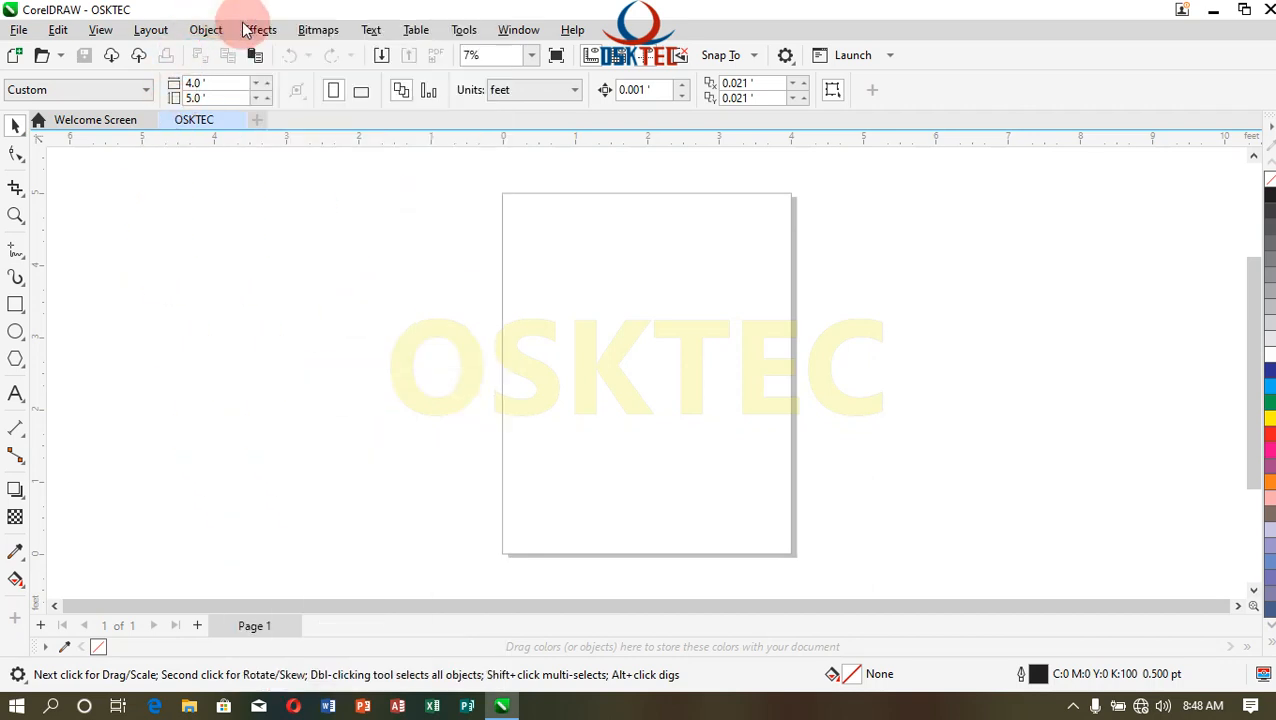
pyautogui.click(258, 30)
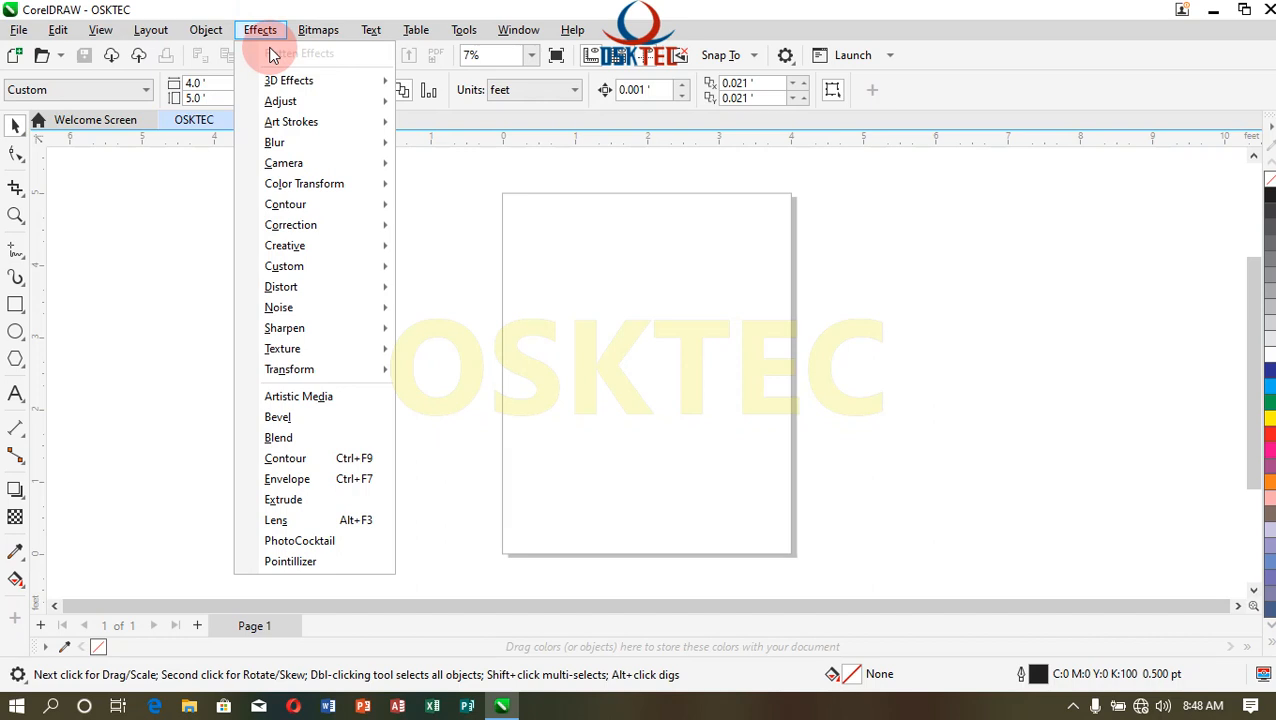
pyautogui.click(274, 30)
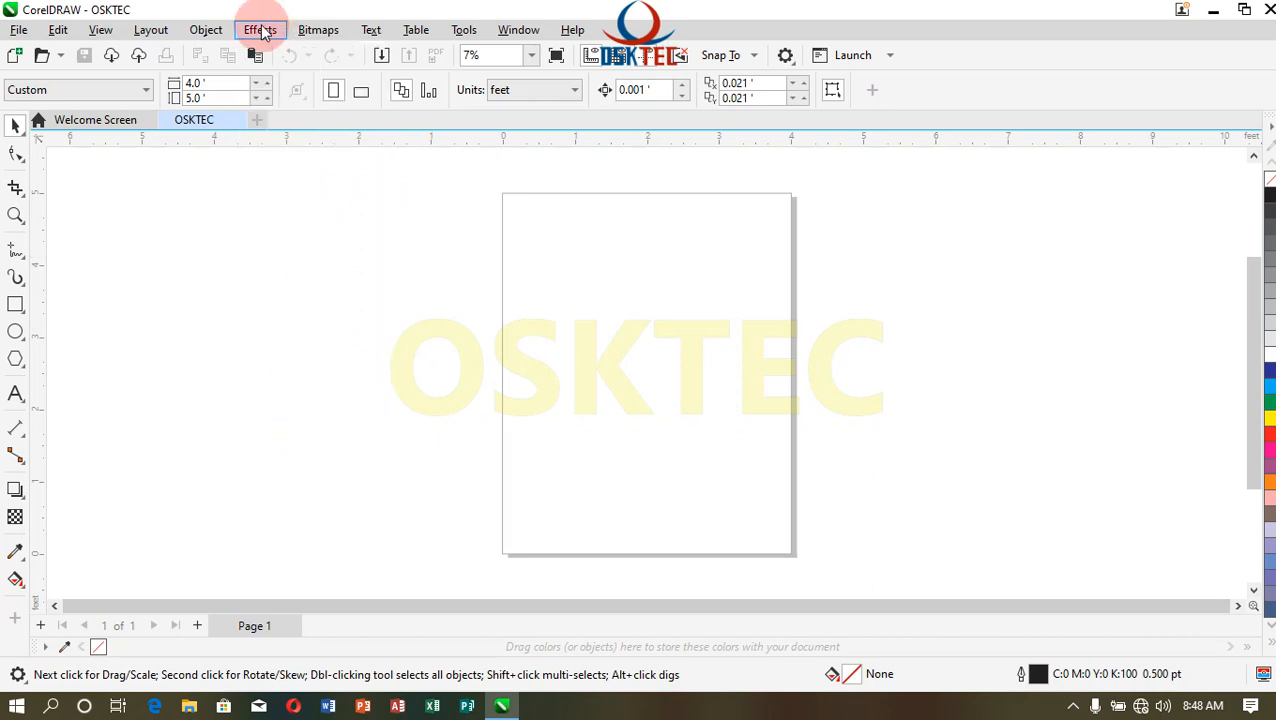
# - Examine the commands available for bitmaps, text and tables
pyautogui.click(306, 35)
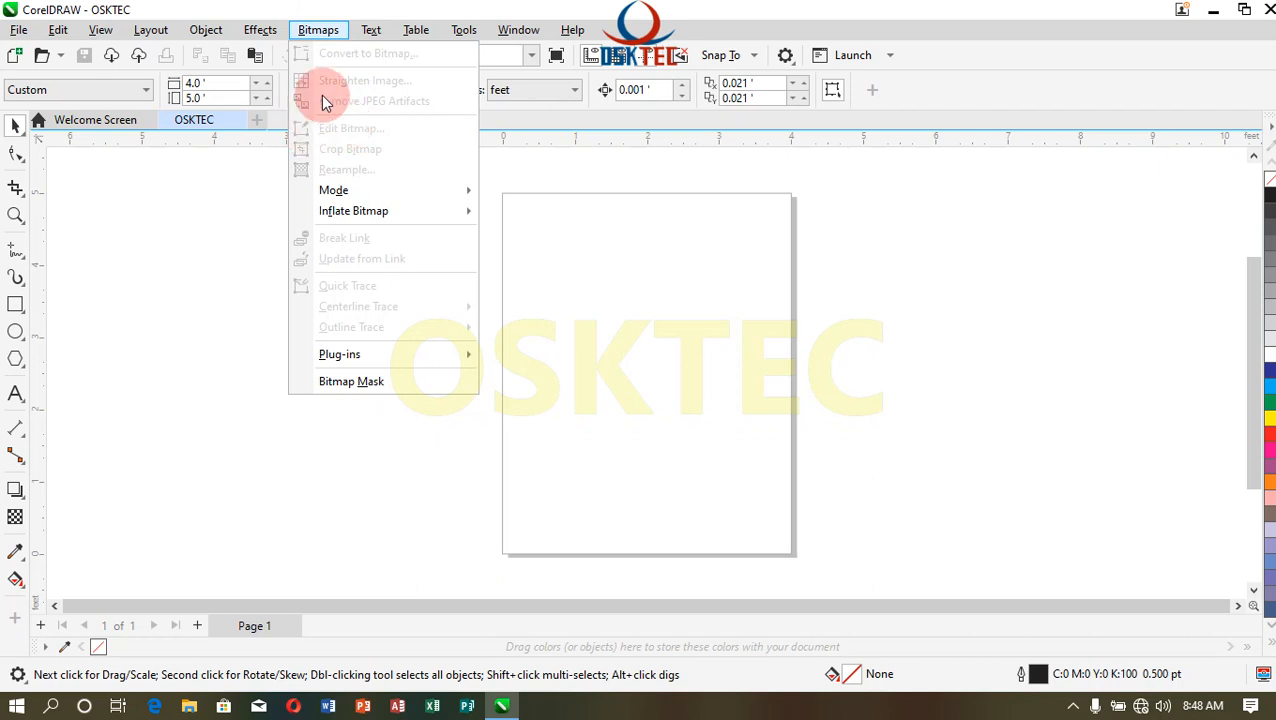
pyautogui.click(362, 28)
pyautogui.click(322, 30)
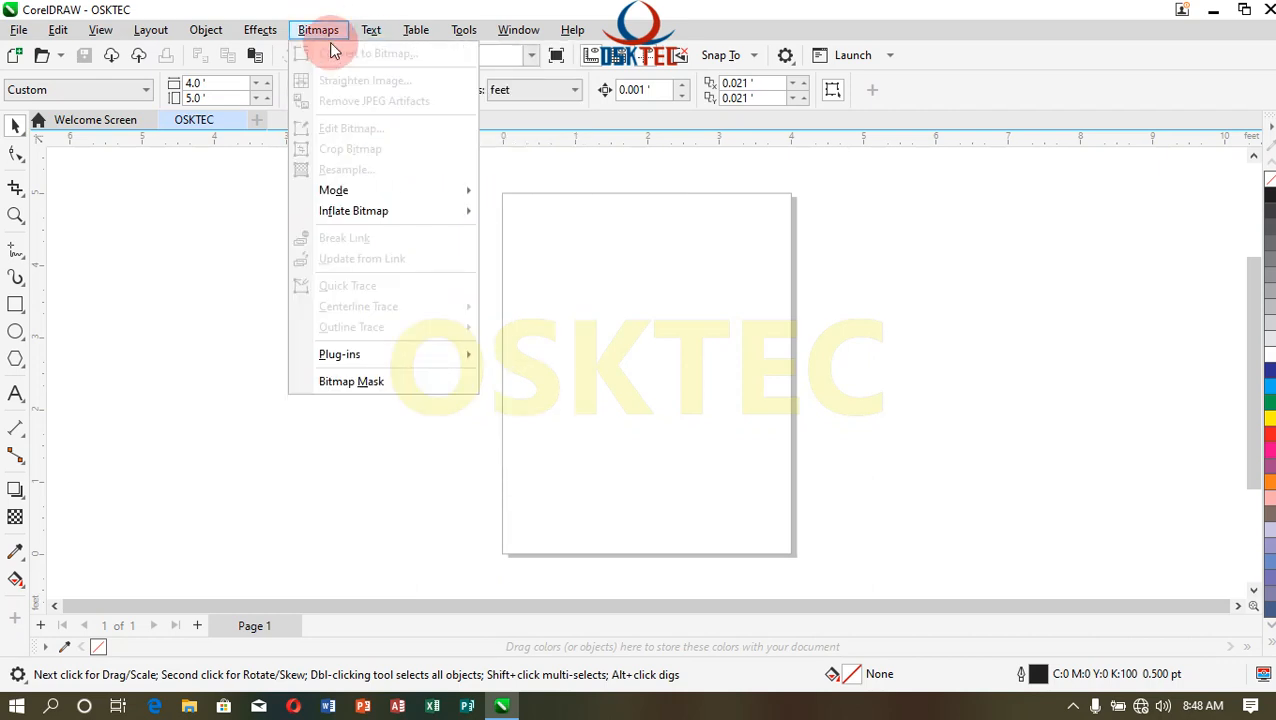
pyautogui.click(370, 29)
pyautogui.click(372, 29)
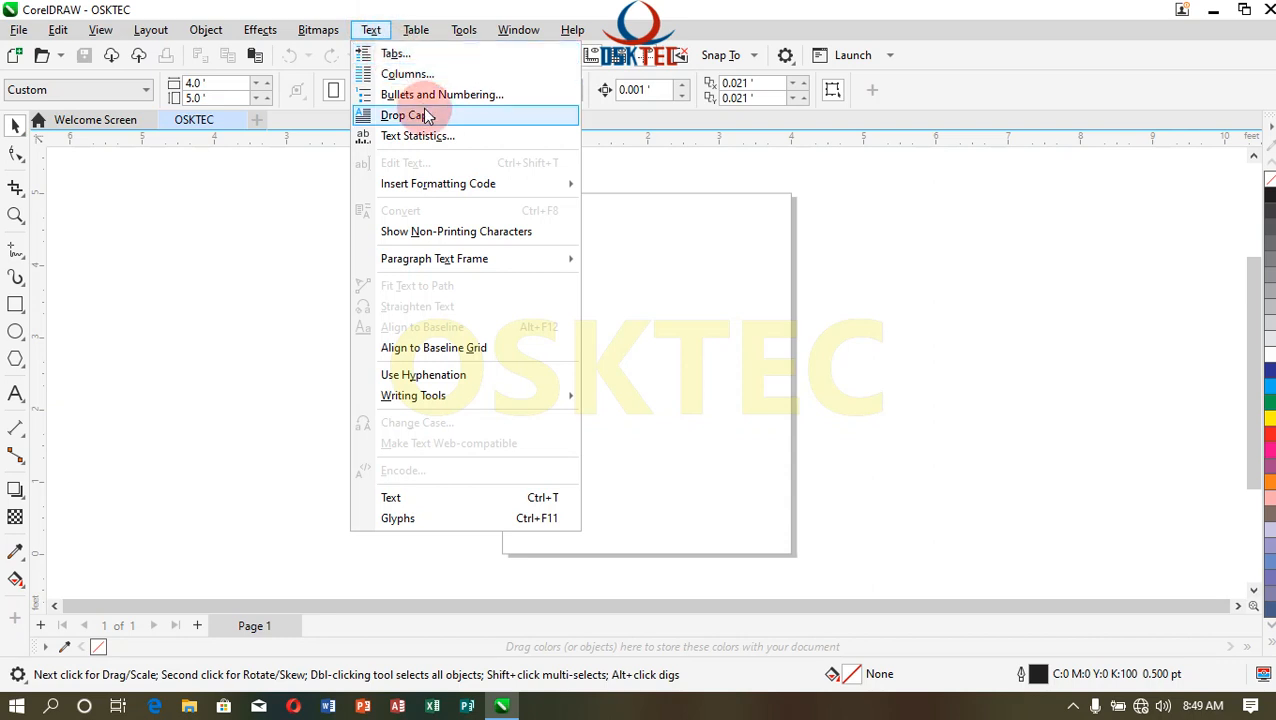
pyautogui.click(417, 29)
pyautogui.click(419, 30)
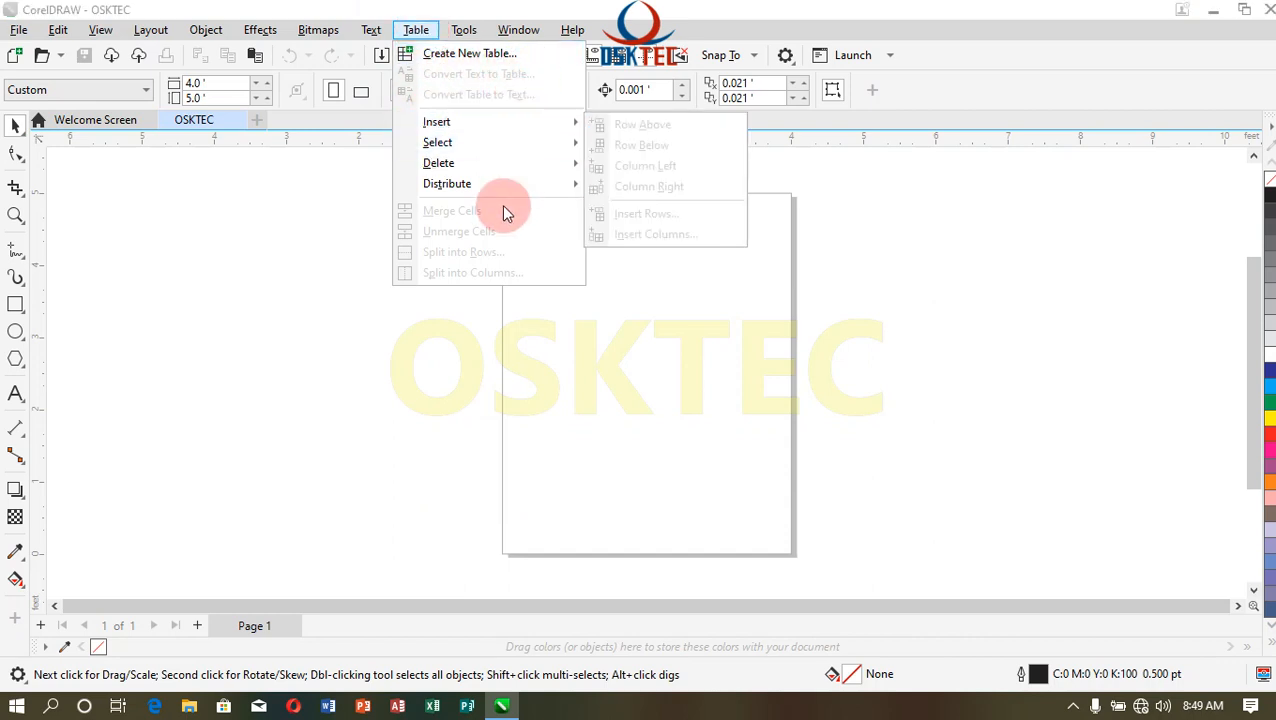
# - Look through the window and color palette options and show the Color Styles Palette
pyautogui.moveTo(466, 27)
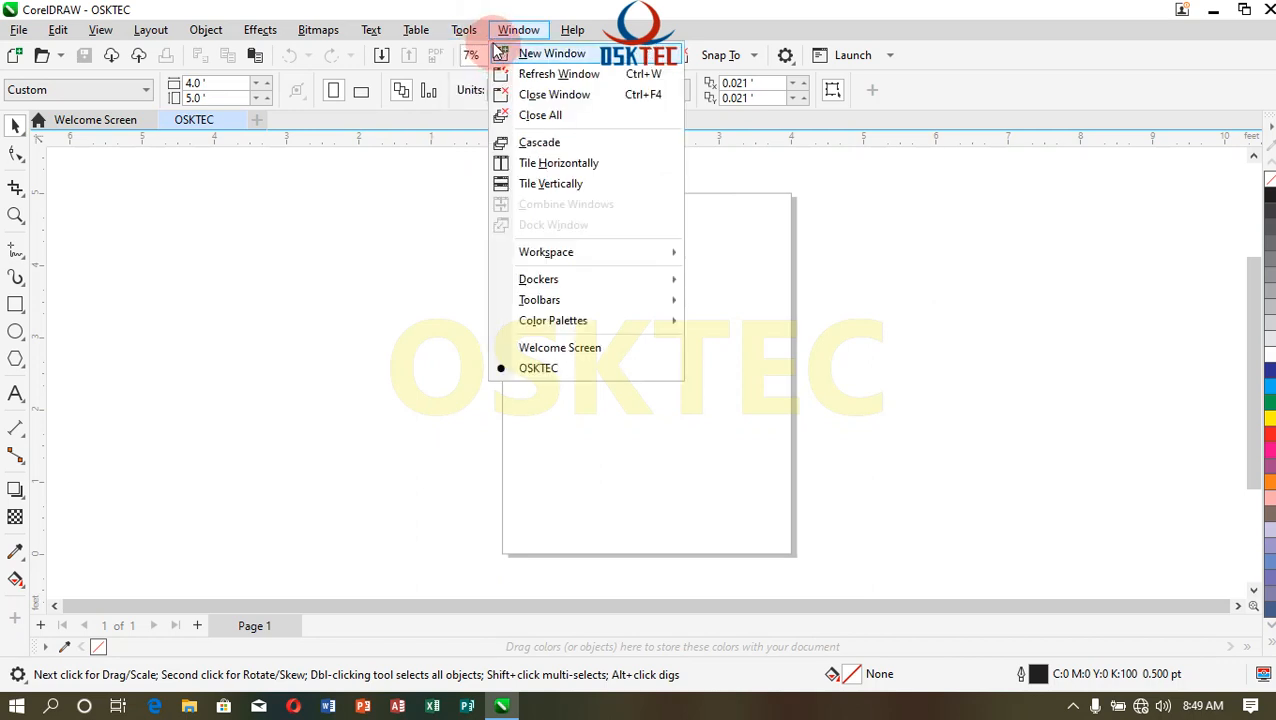
pyautogui.moveTo(520, 38)
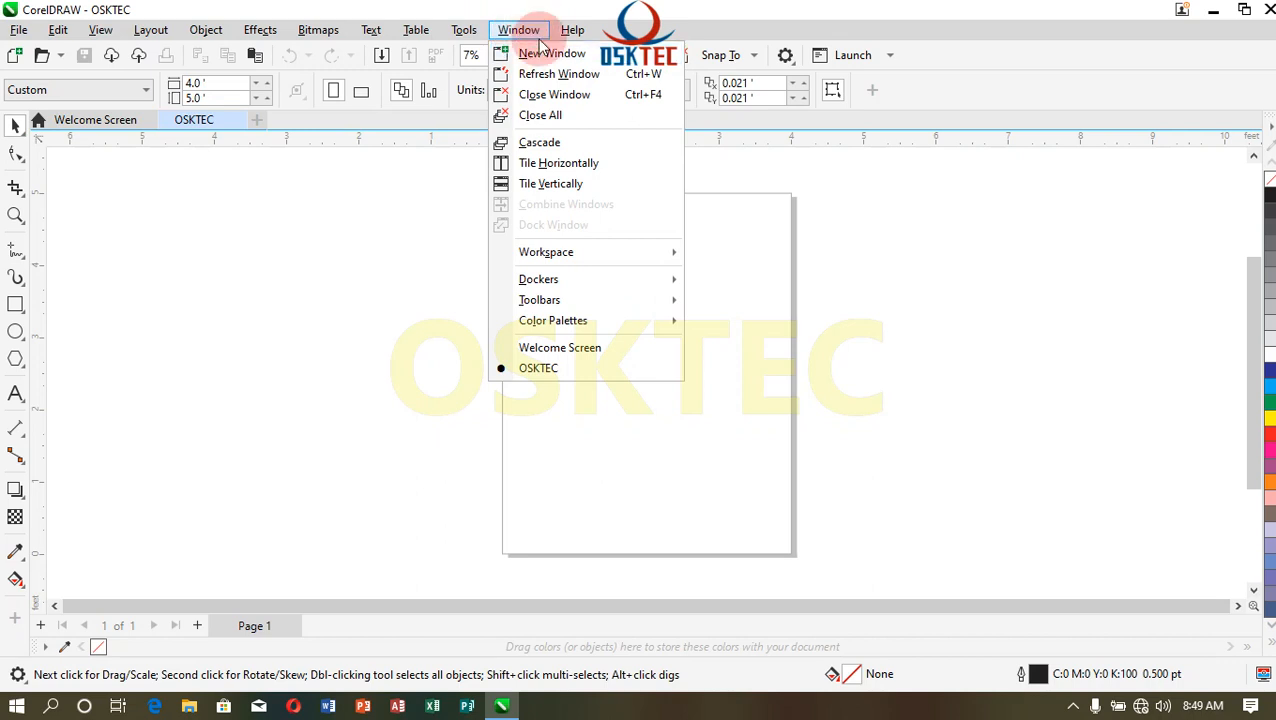
pyautogui.moveTo(573, 285)
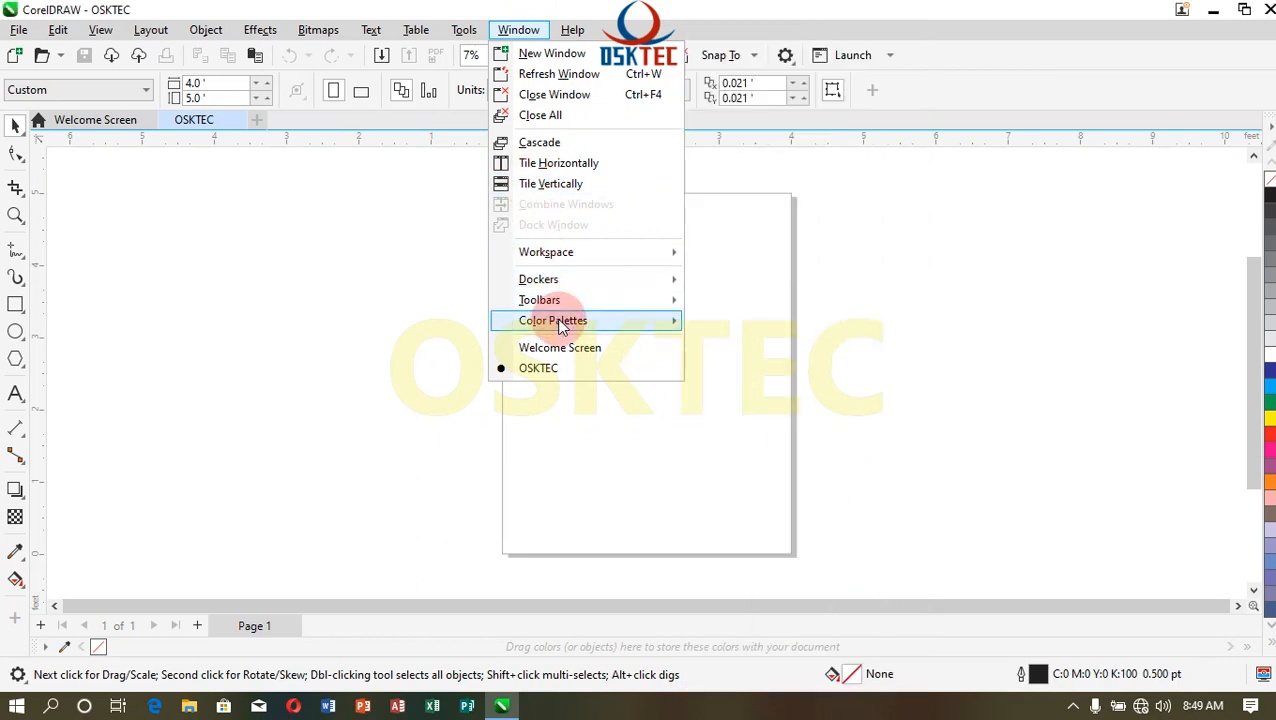
pyautogui.moveTo(560, 327)
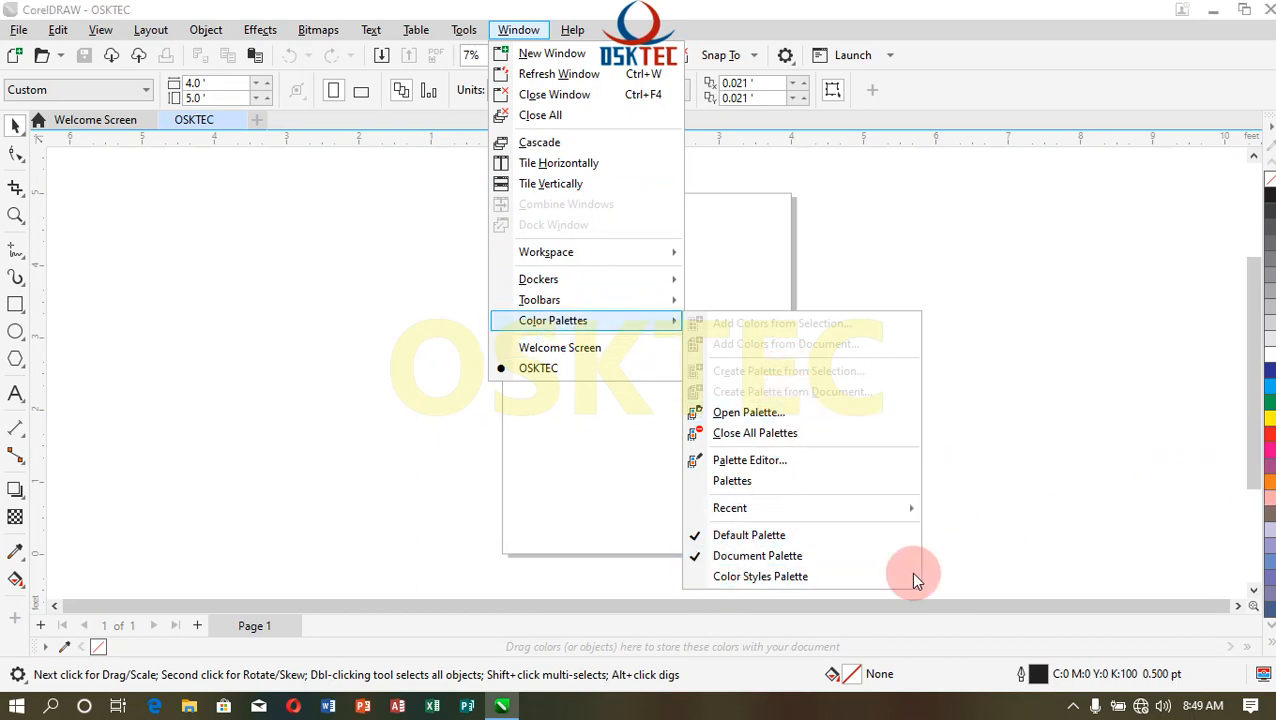
pyautogui.click(690, 578)
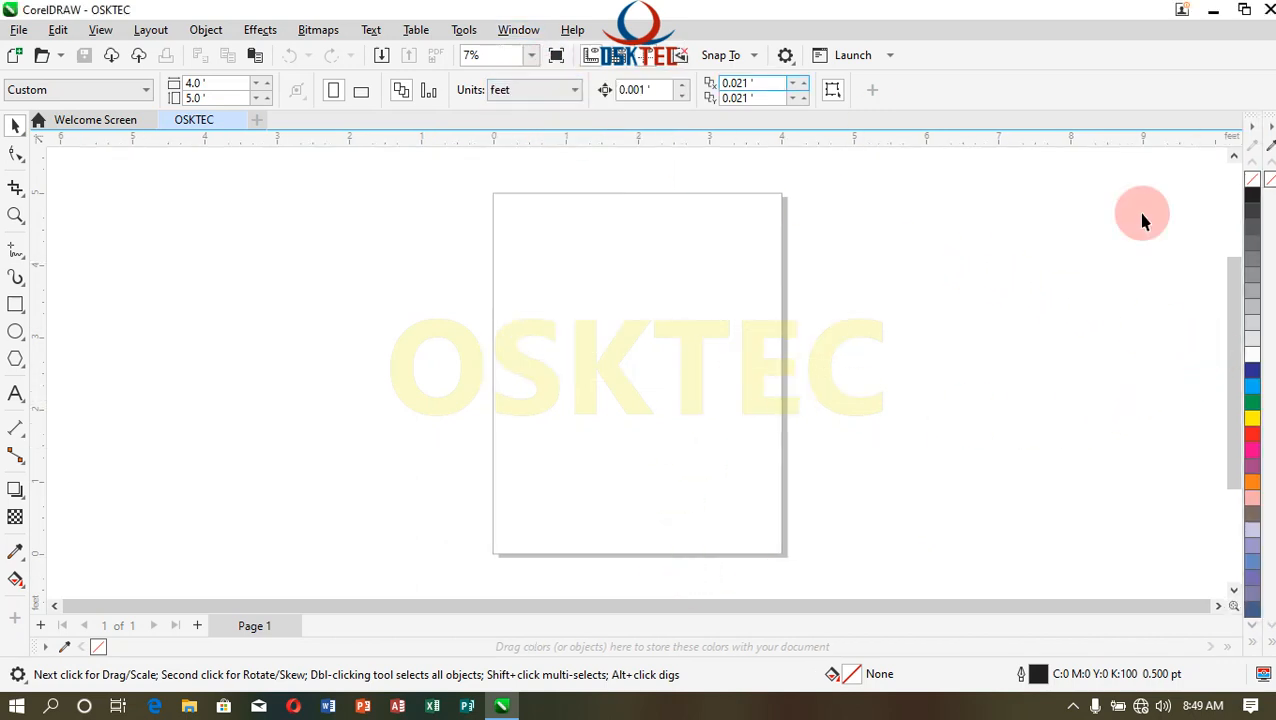
pyautogui.click(518, 30)
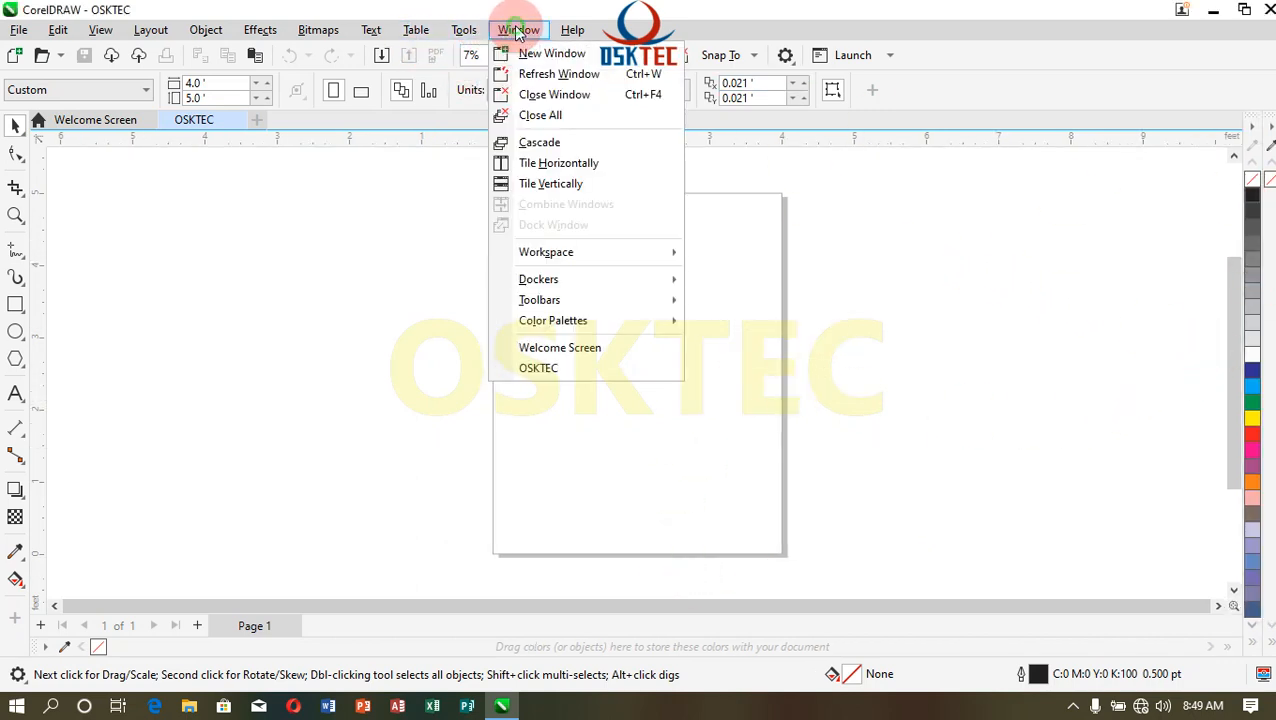
pyautogui.click(98, 120)
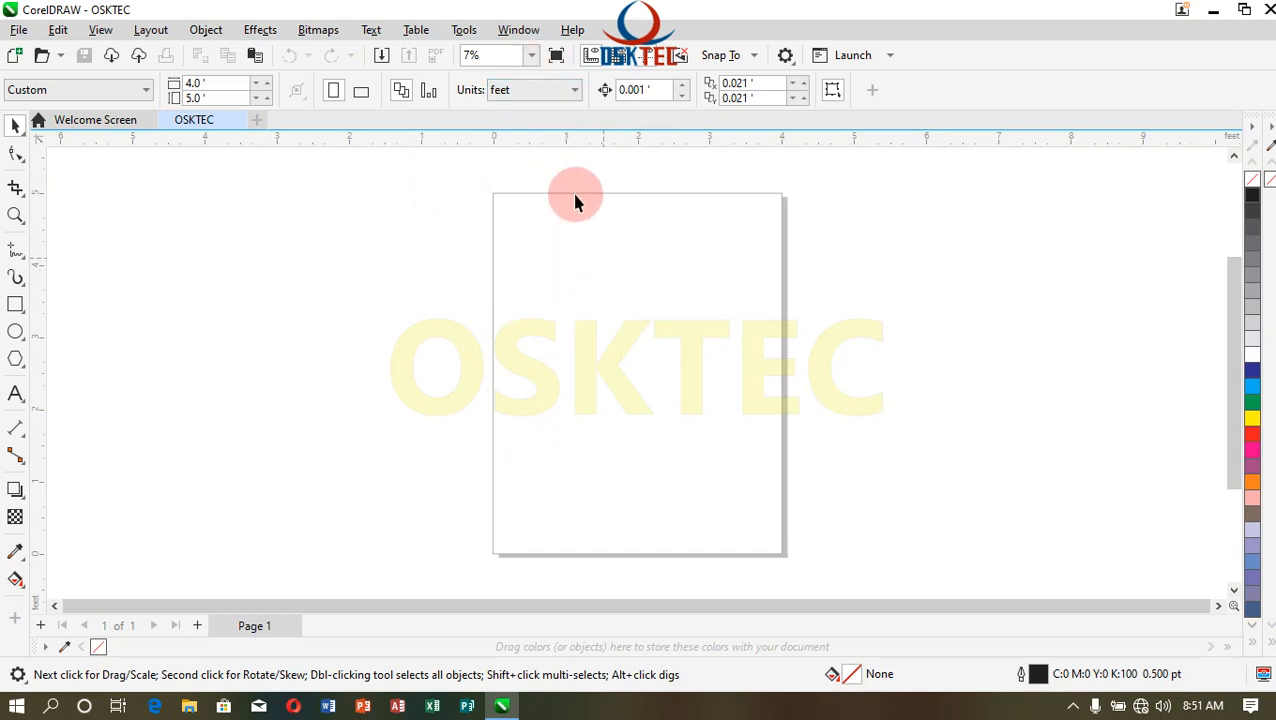
# - Fit the view to the page width and then to the page height
pyautogui.click(531, 55)
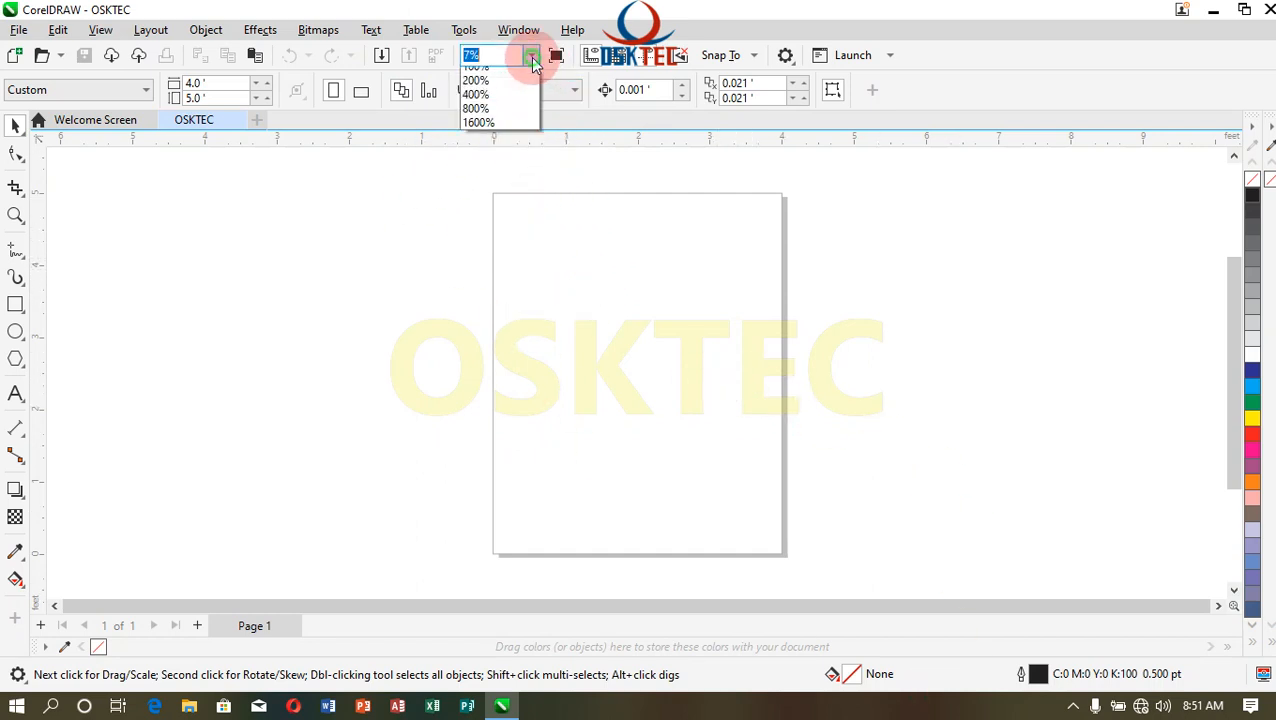
pyautogui.click(506, 77)
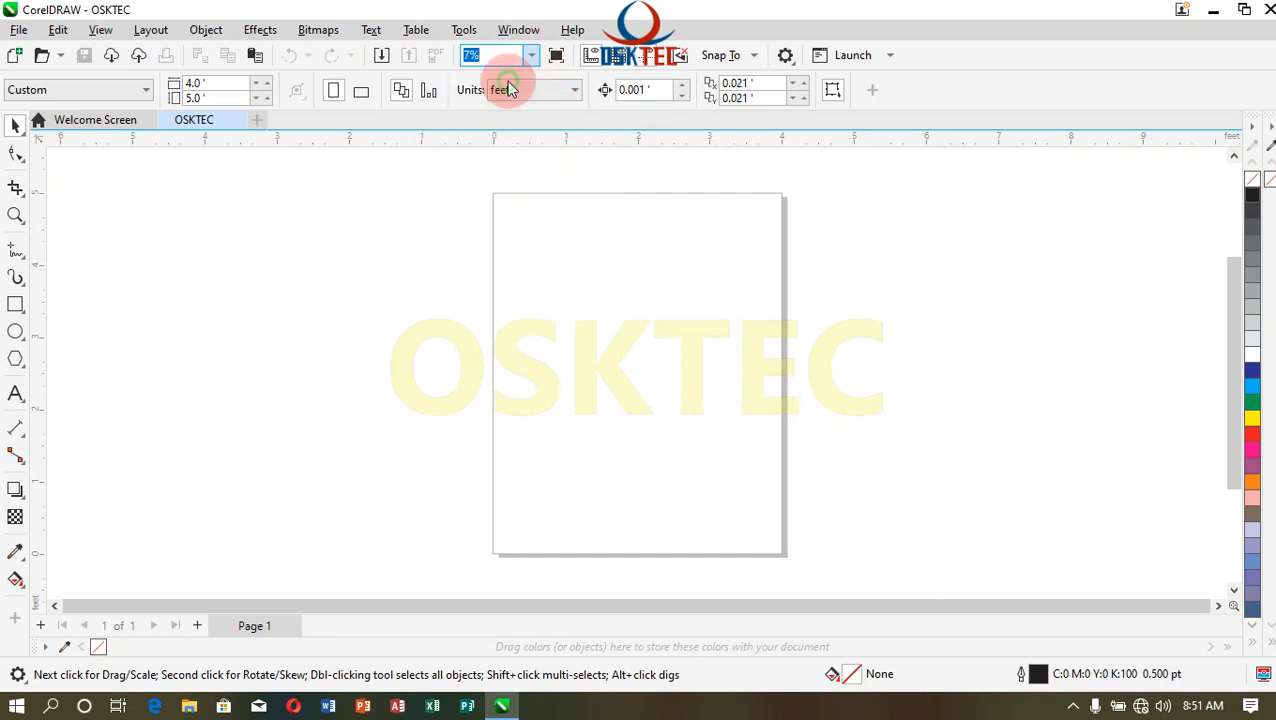
pyautogui.click(531, 55)
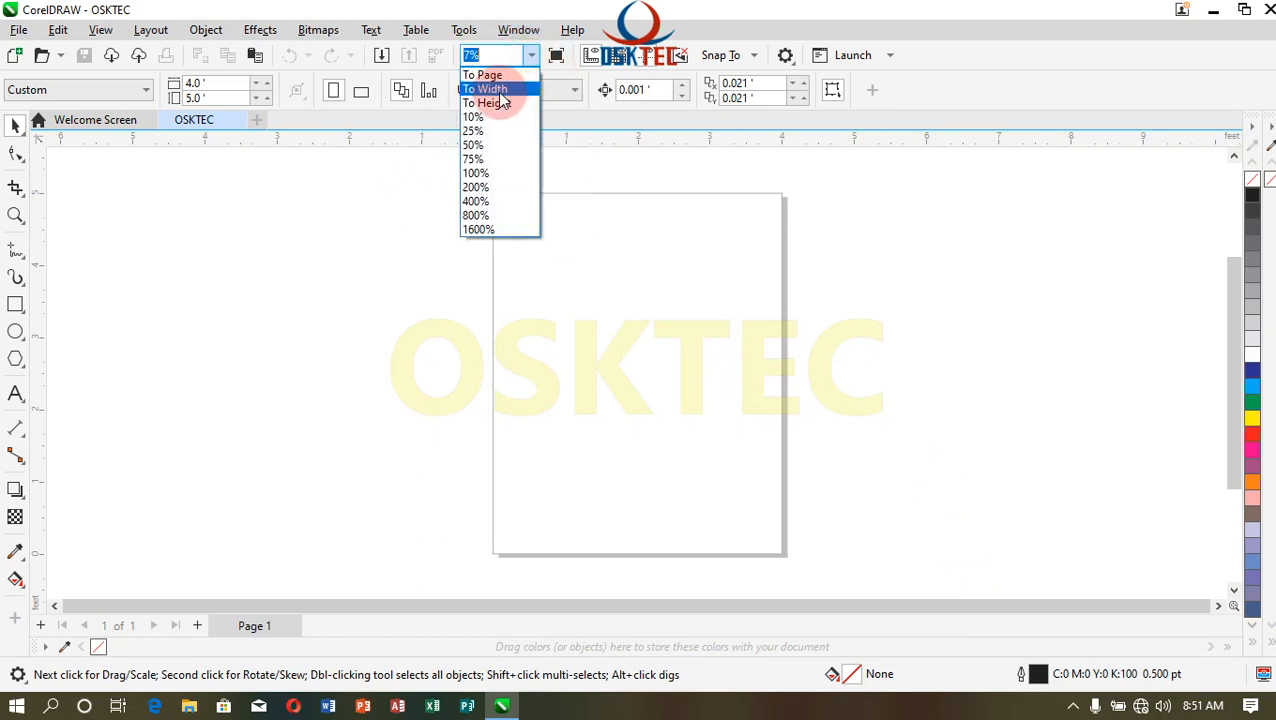
pyautogui.click(504, 91)
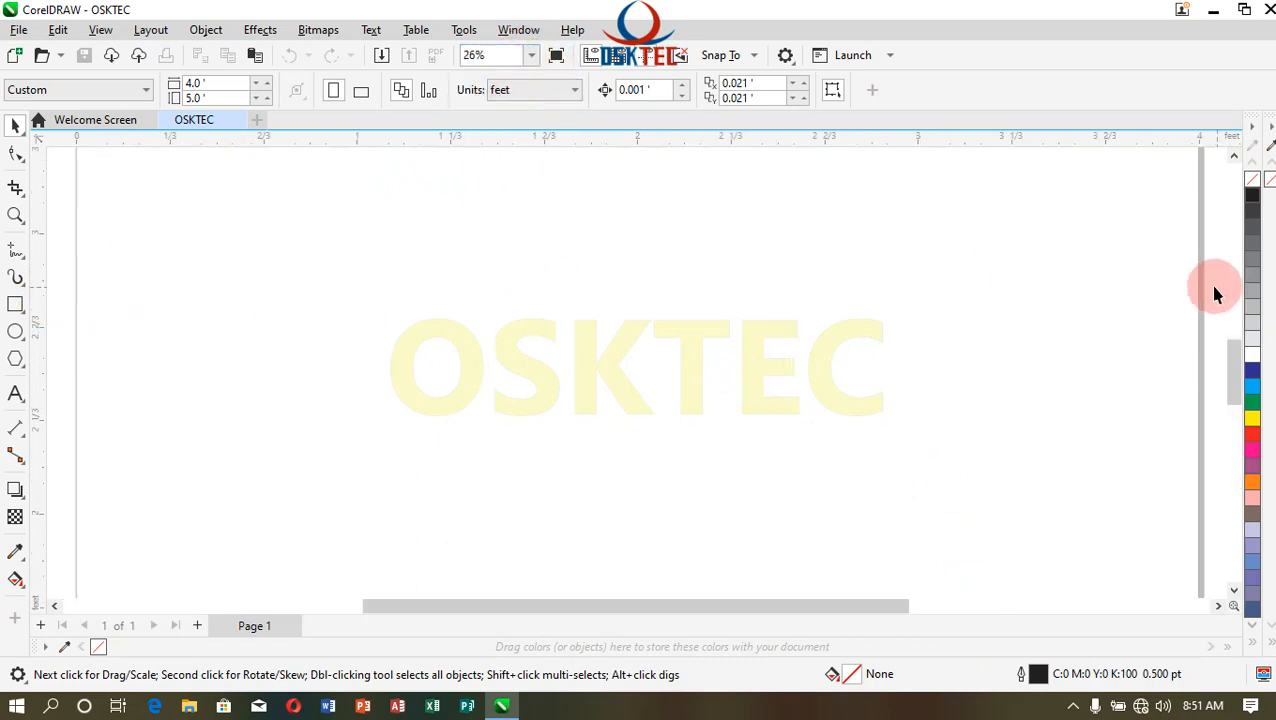
pyautogui.click(528, 57)
pyautogui.click(505, 105)
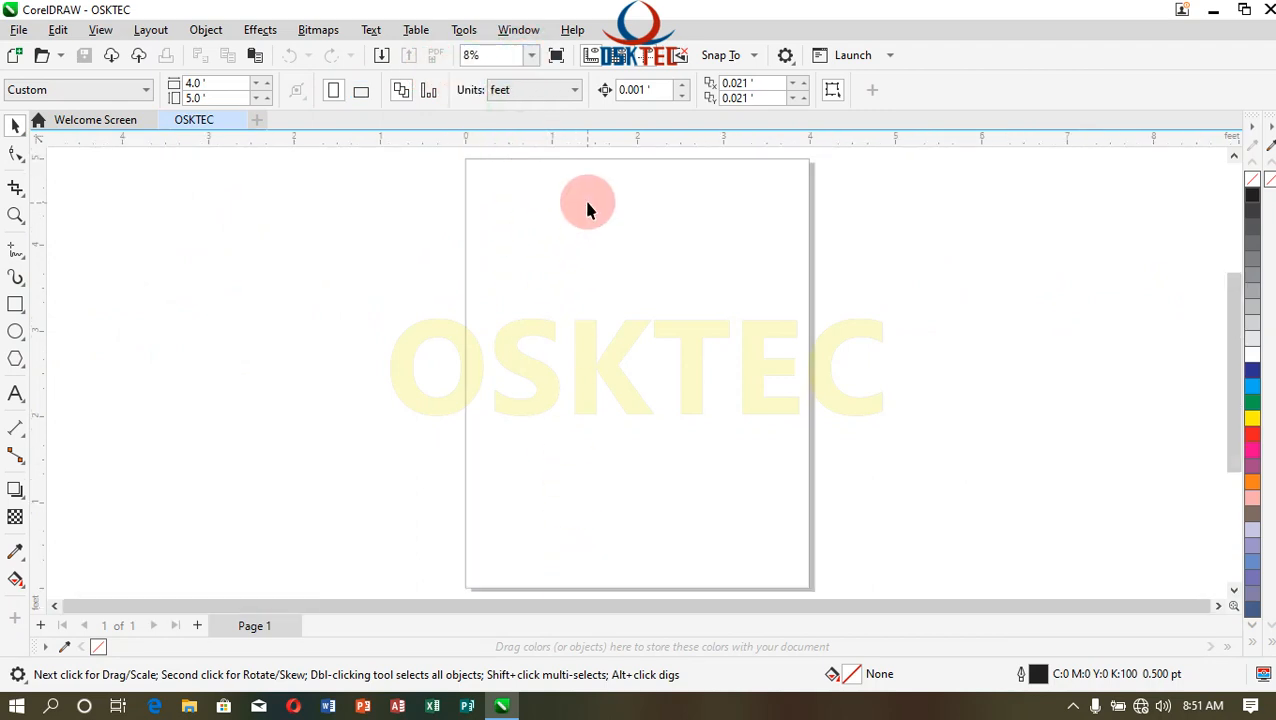
# - View the page at 10% and 400% zoom, then fit the whole page in the view
pyautogui.click(530, 56)
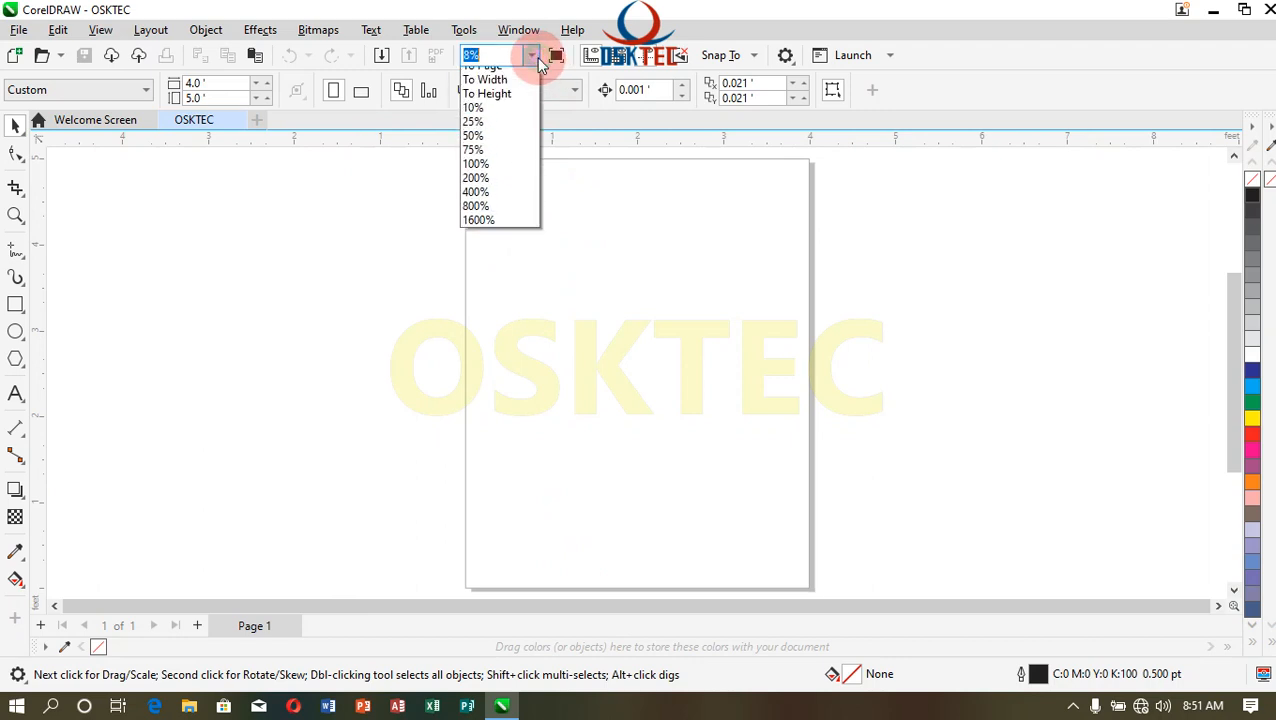
pyautogui.click(487, 117)
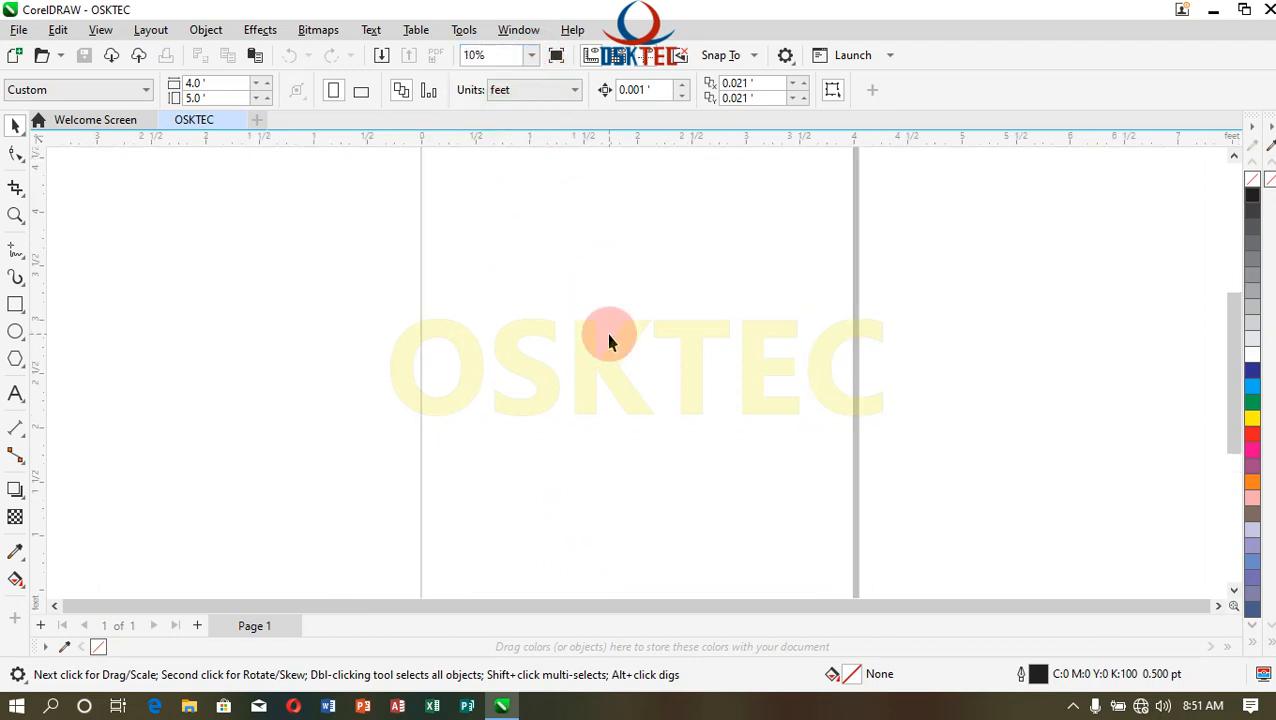
pyautogui.click(530, 57)
pyautogui.click(508, 194)
pyautogui.click(524, 58)
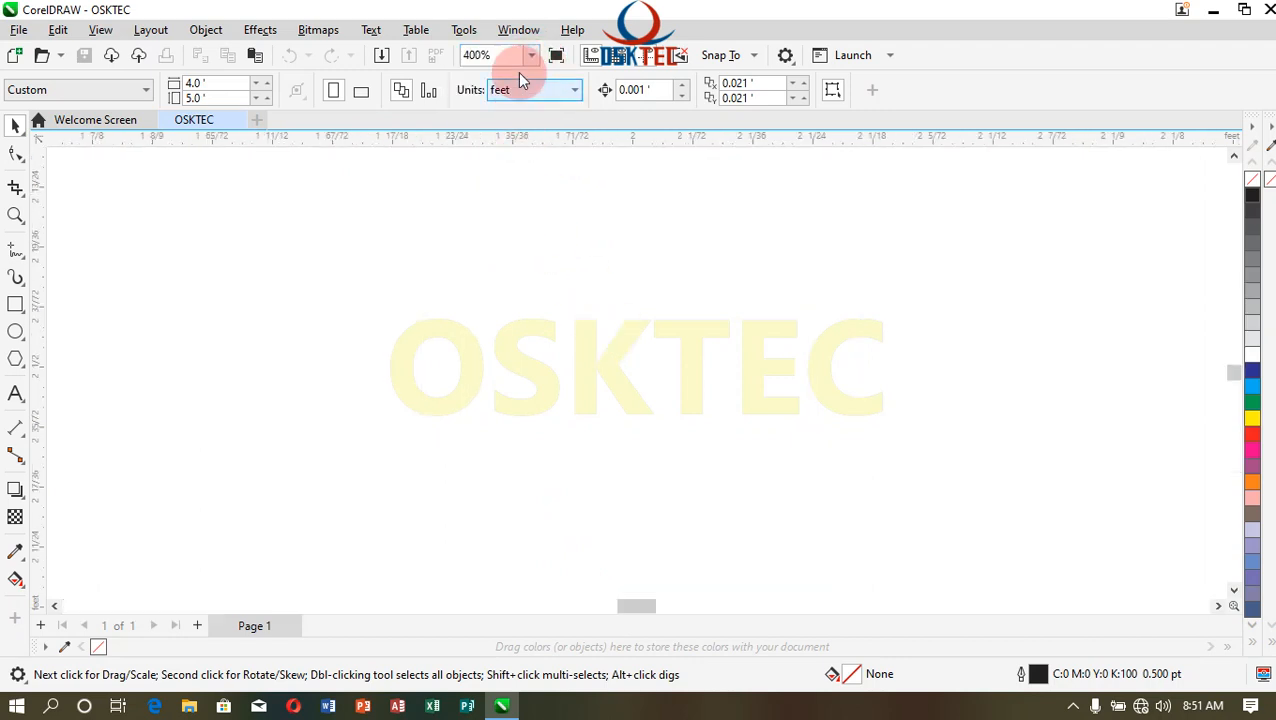
pyautogui.click(486, 84)
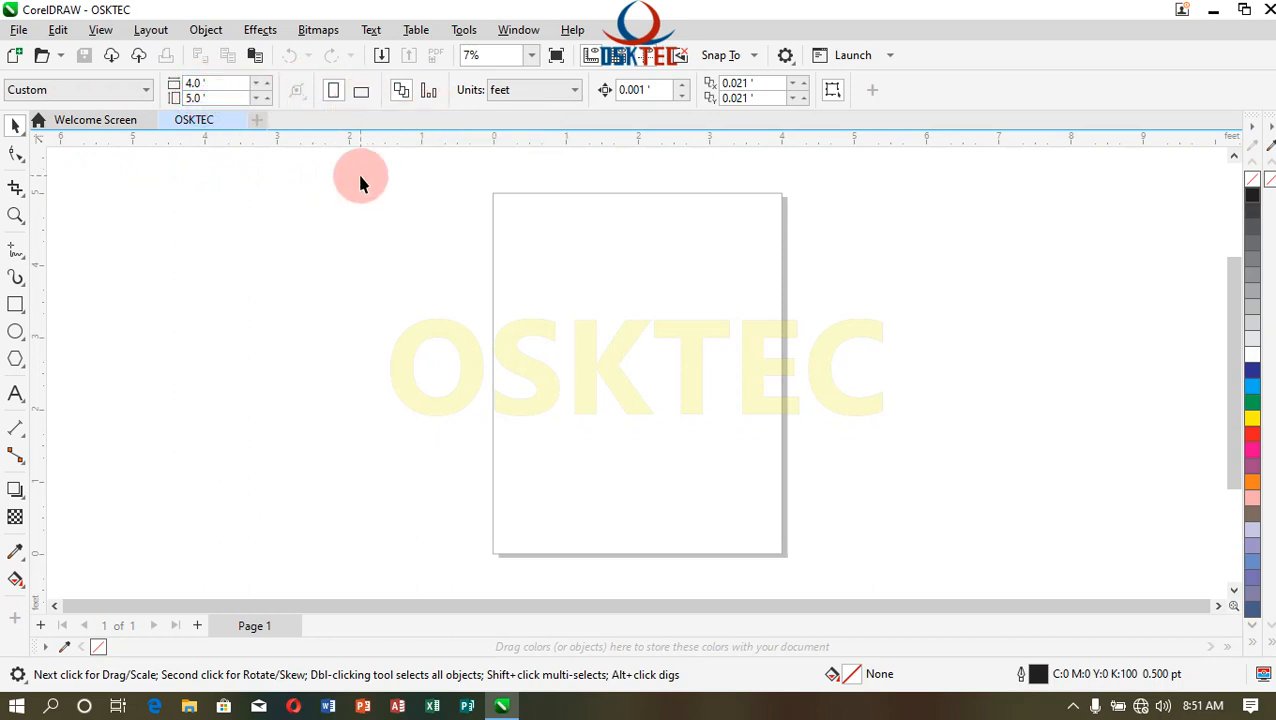
# - Try the landscape page orientation twice, returning the page to portrait each time
pyautogui.click(352, 96)
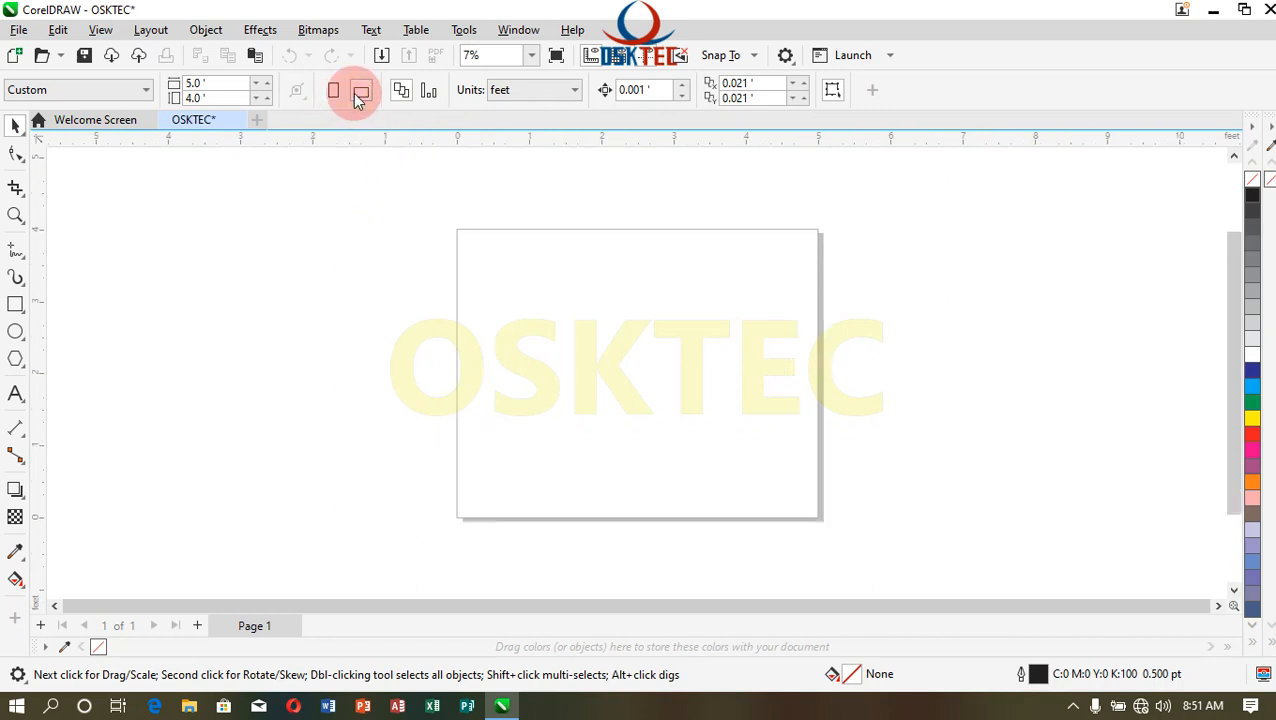
pyautogui.click(332, 93)
pyautogui.click(360, 93)
pyautogui.click(332, 93)
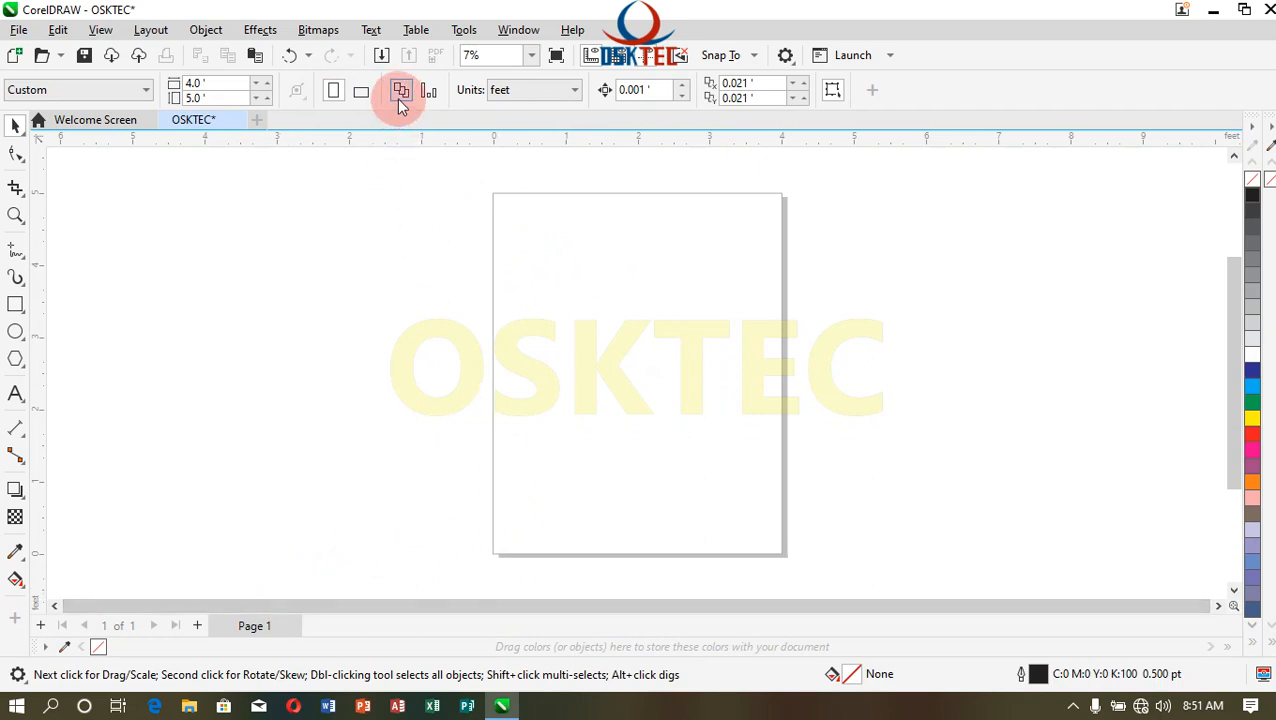
# - Examine the drawing units available for the document, keeping feet
pyautogui.click(424, 97)
pyautogui.click(528, 91)
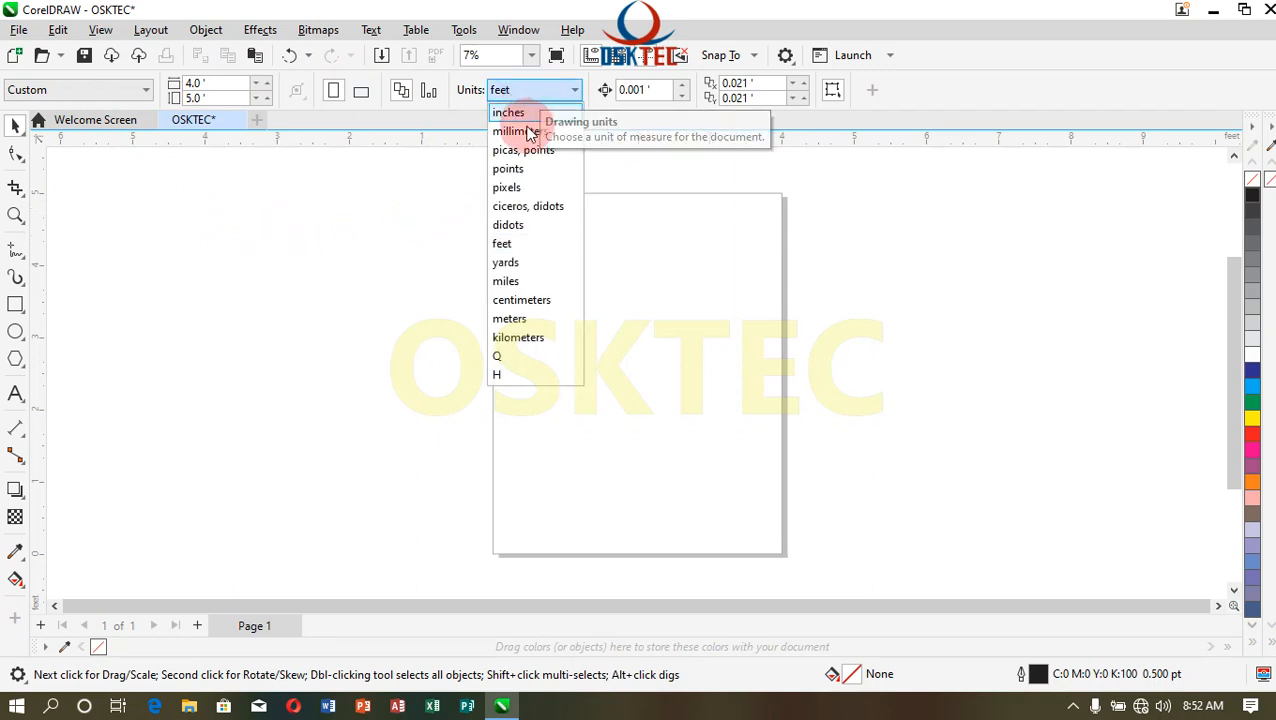
pyautogui.click(523, 91)
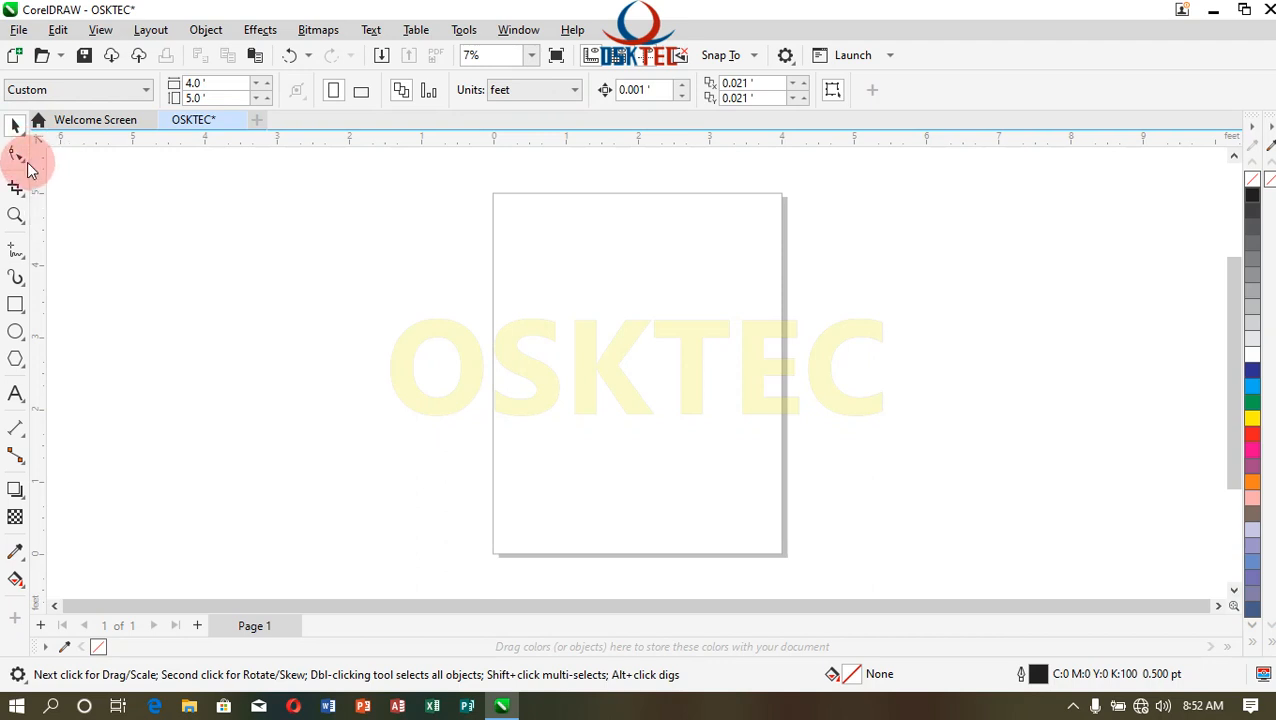
# - Examine the tools grouped with the Shape tool and those grouped with the Crop tool
pyautogui.click(26, 164)
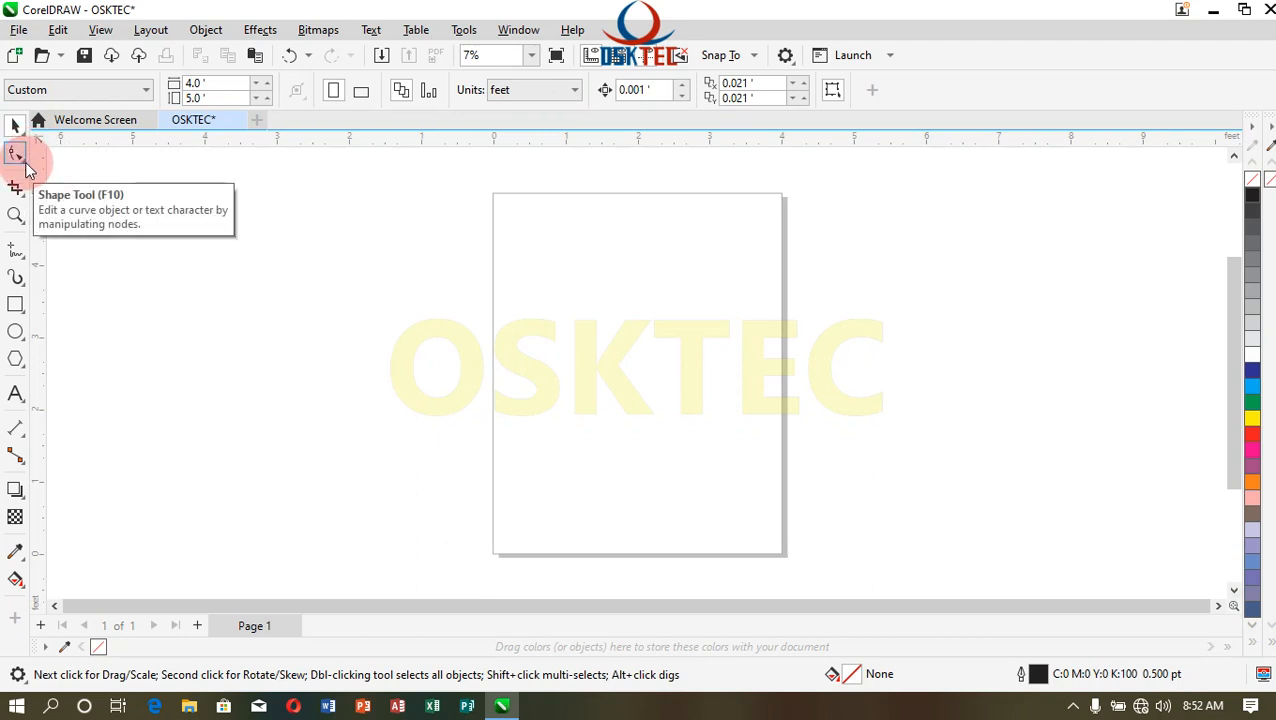
pyautogui.click(27, 167)
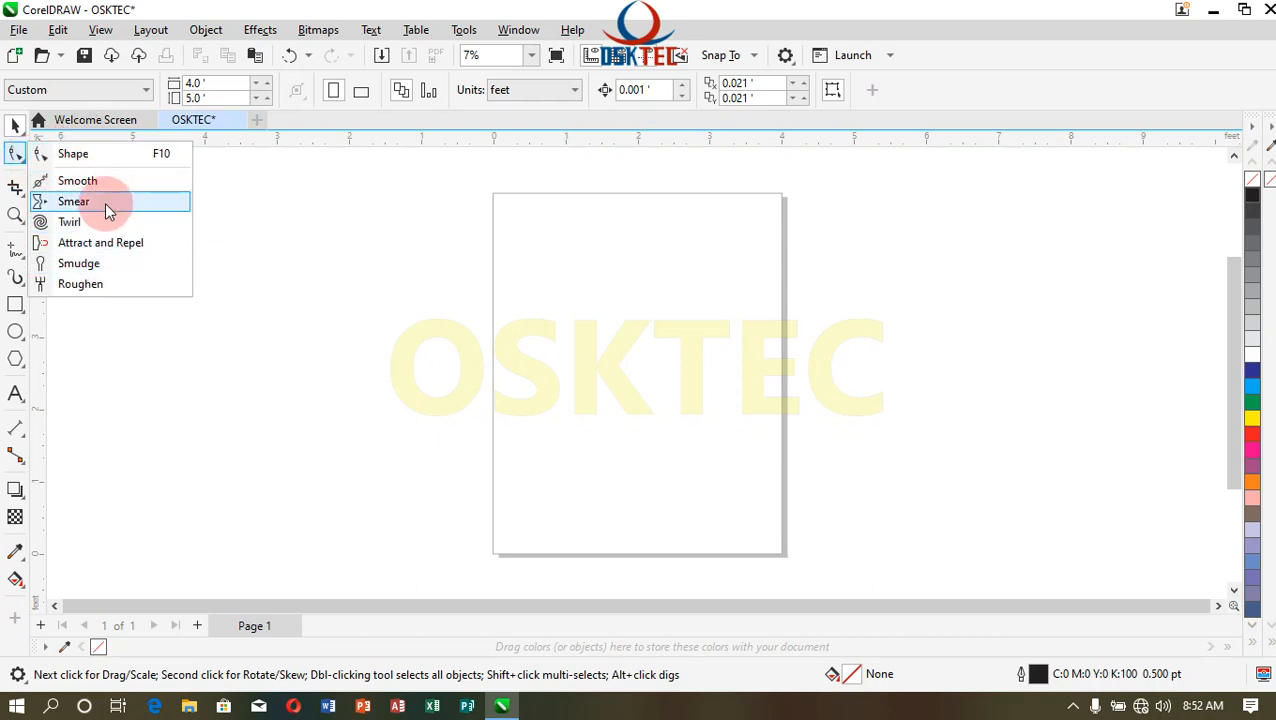
pyautogui.click(87, 328)
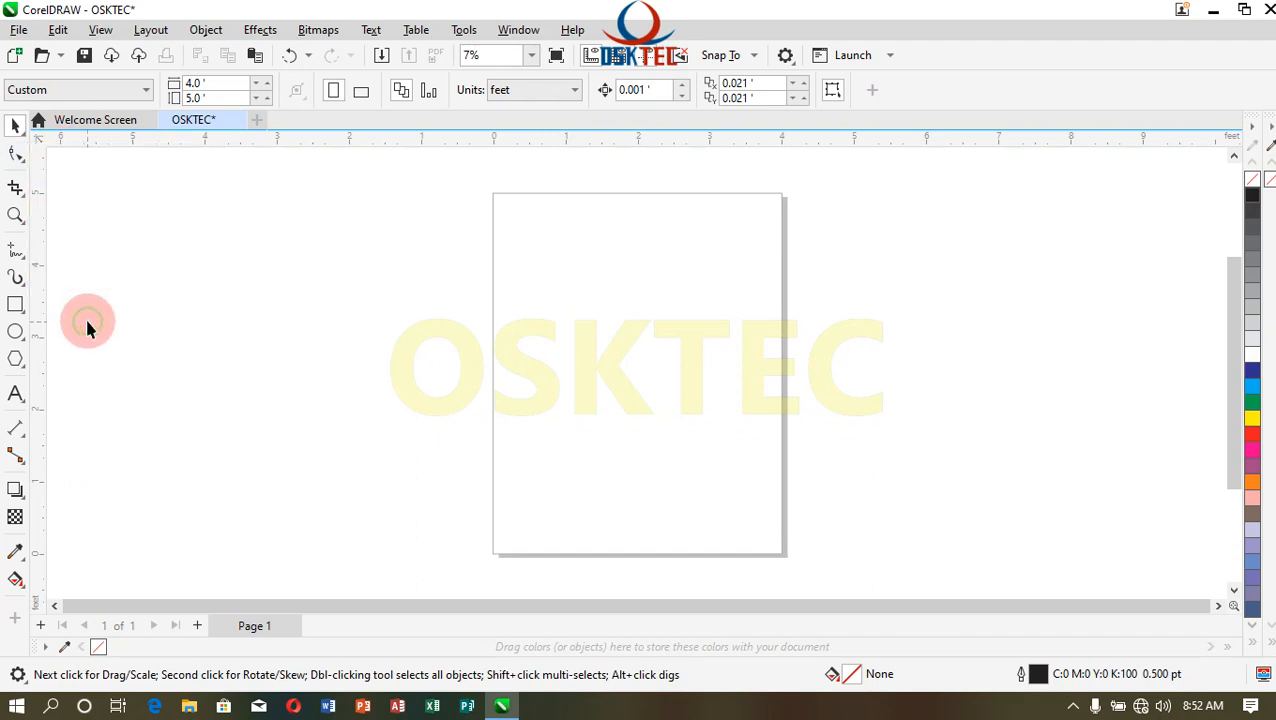
pyautogui.click(26, 201)
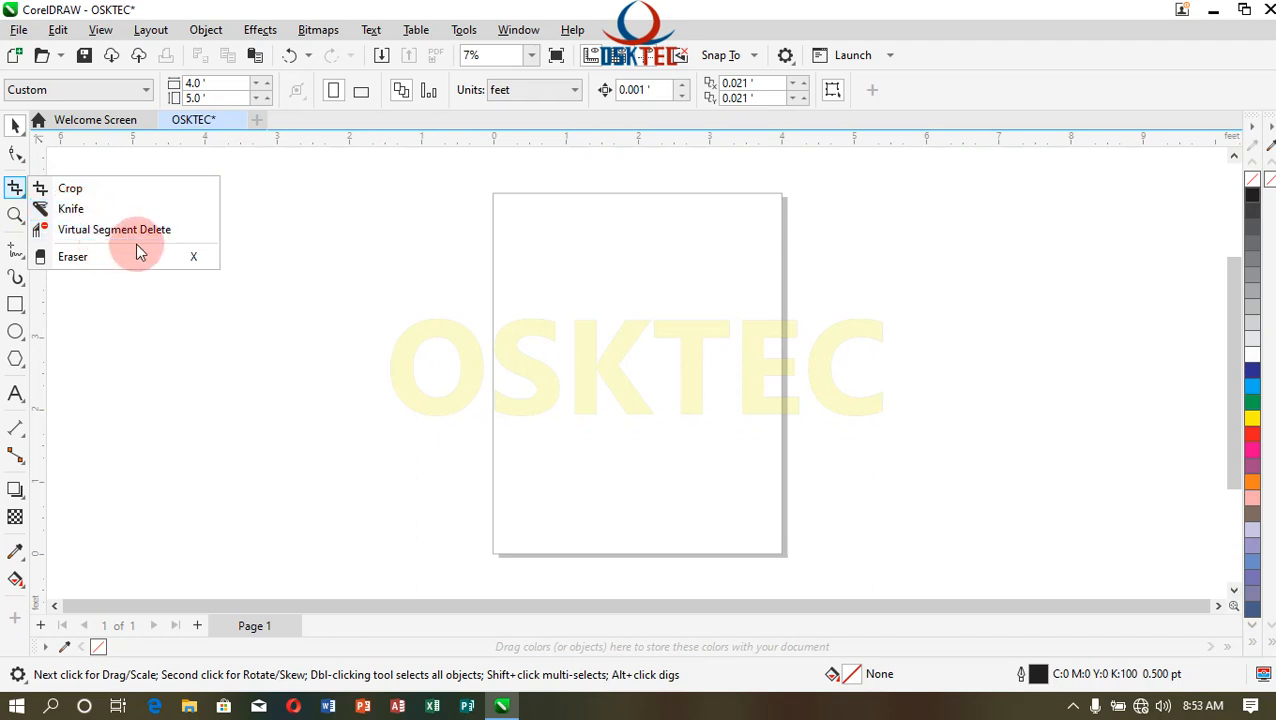
pyautogui.click(187, 240)
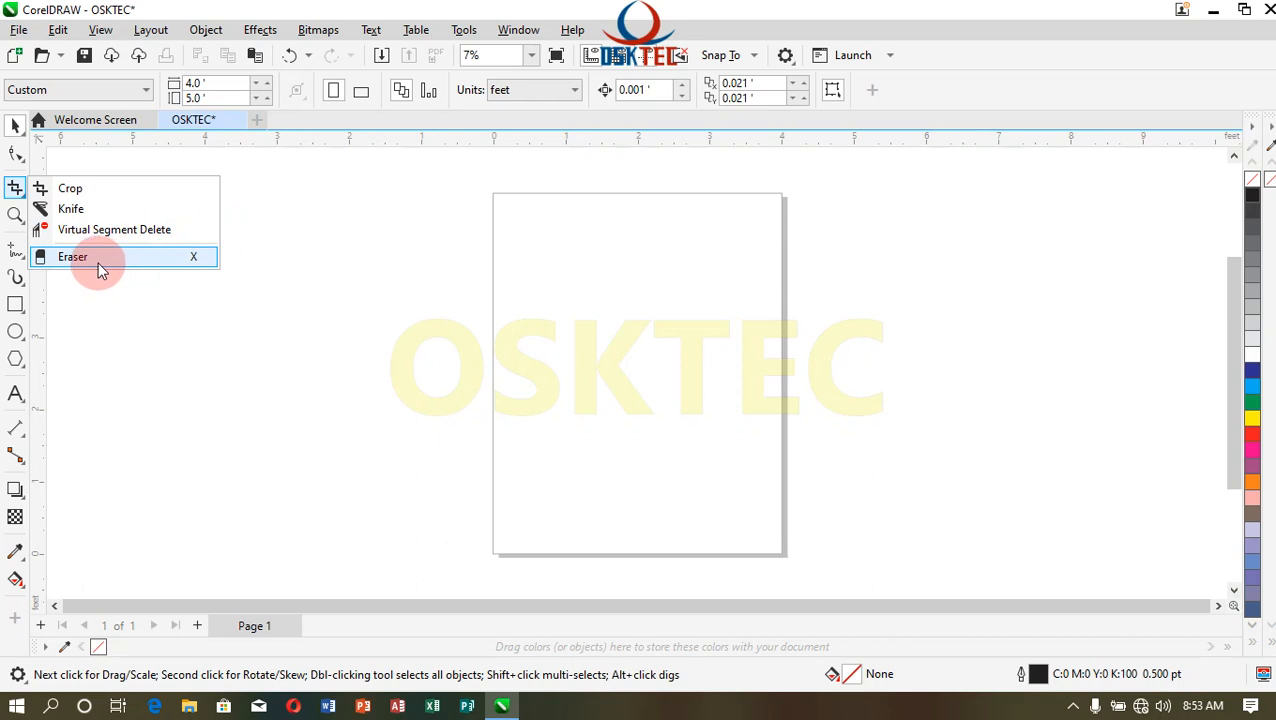
# - Use the Zoom tool to enlarge the page's upper-left corner with successive zoom areas
pyautogui.click(20, 222)
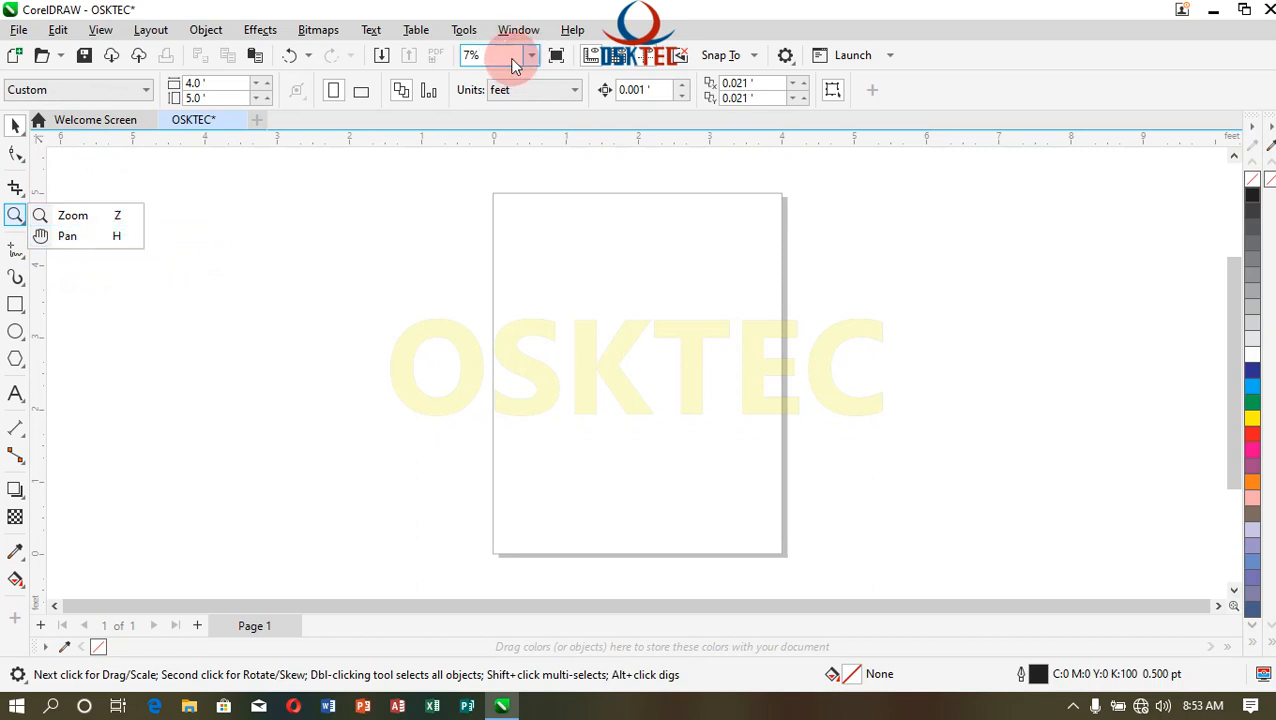
pyautogui.click(66, 220)
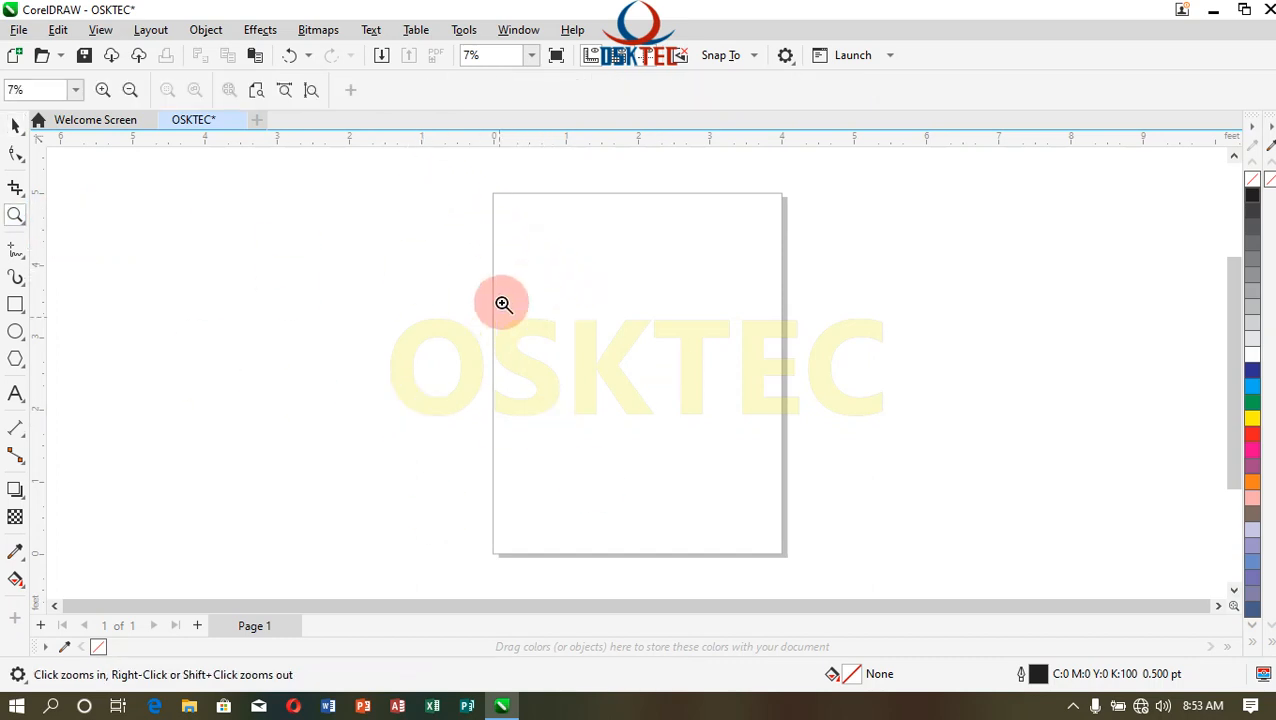
pyautogui.moveTo(490, 185); pyautogui.dragTo(796, 397)
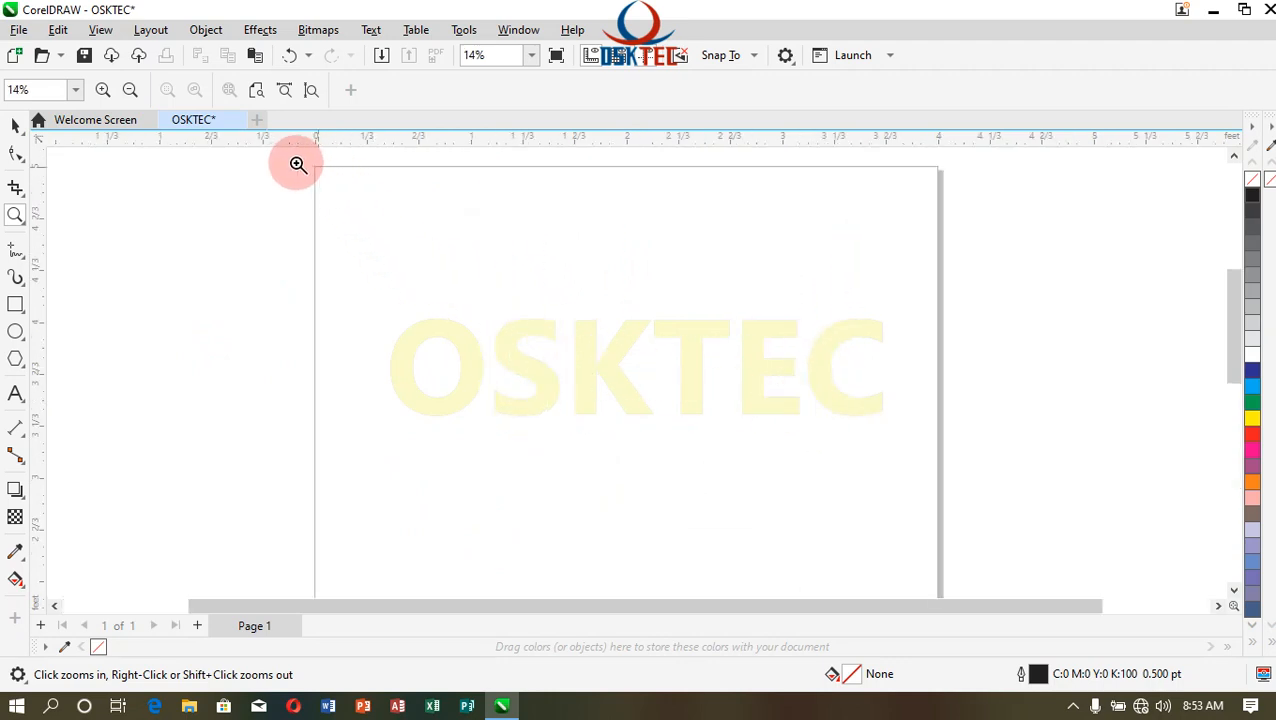
pyautogui.moveTo(286, 157); pyautogui.dragTo(413, 222)
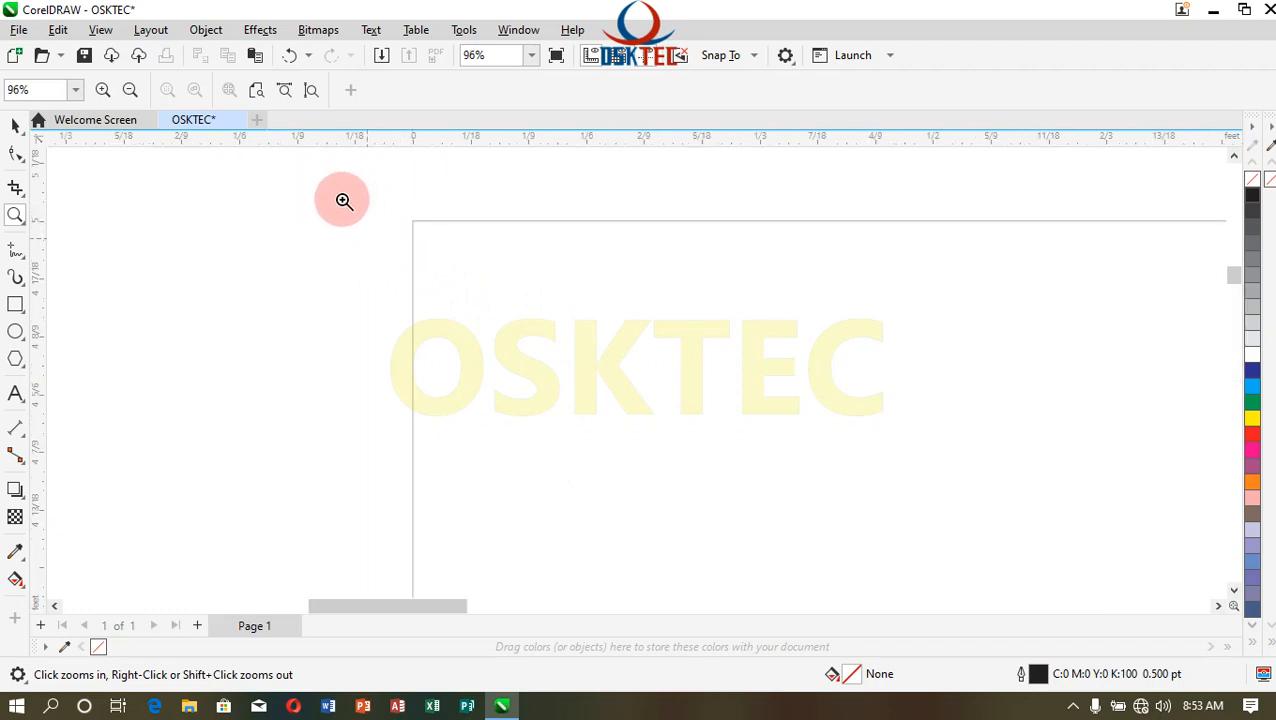
pyautogui.moveTo(330, 168); pyautogui.dragTo(760, 379)
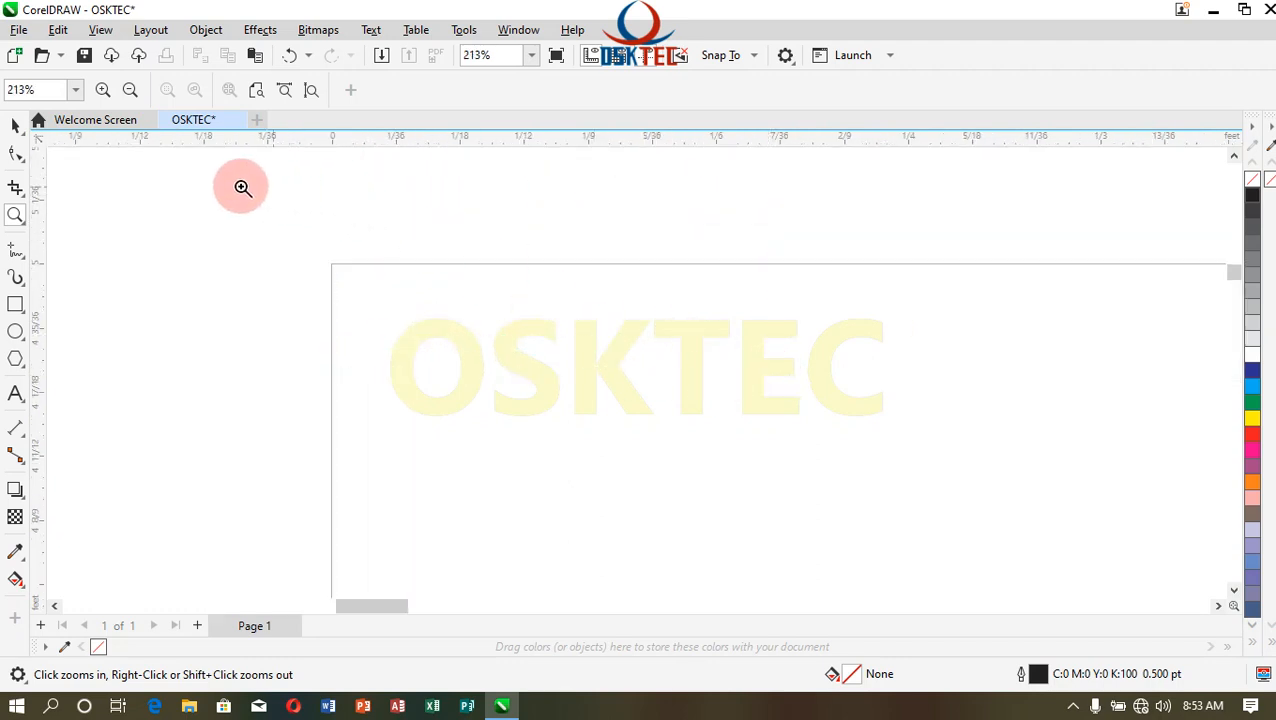
pyautogui.moveTo(211, 172); pyautogui.dragTo(664, 464)
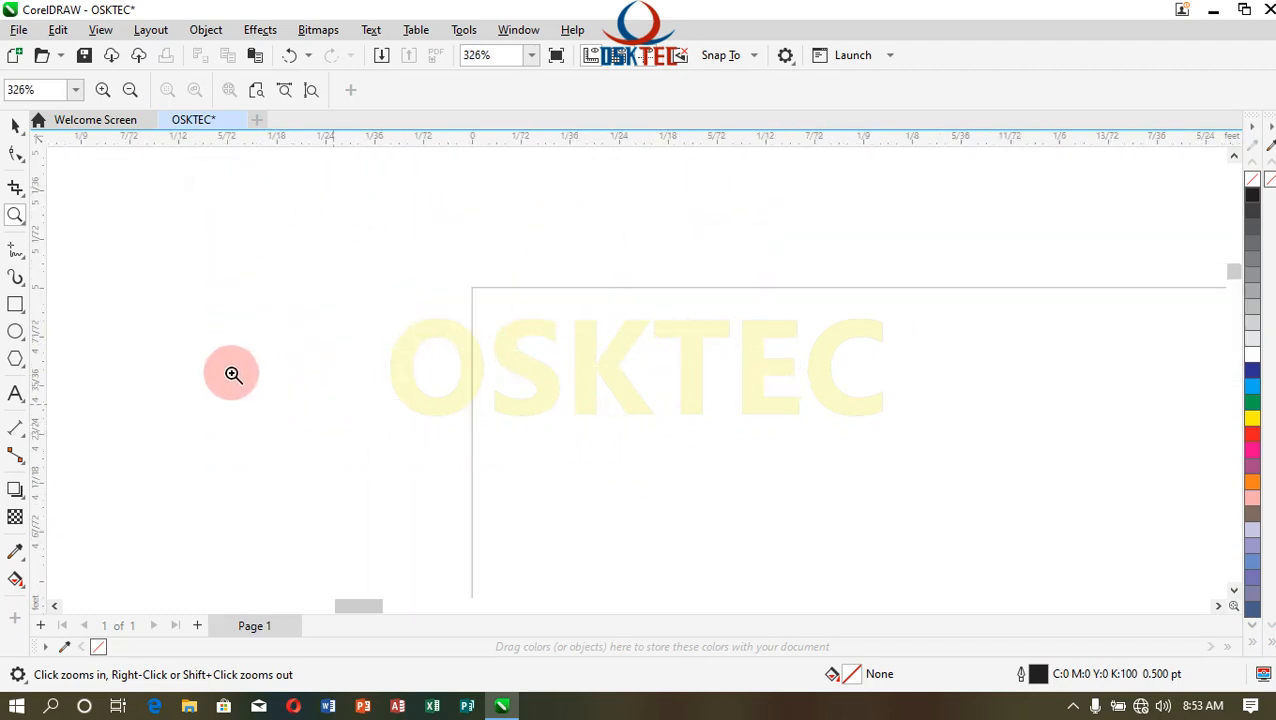
# - Zoom out to show the whole page, and try the Pan tool by moving the page around the drawing window
pyautogui.click(527, 56)
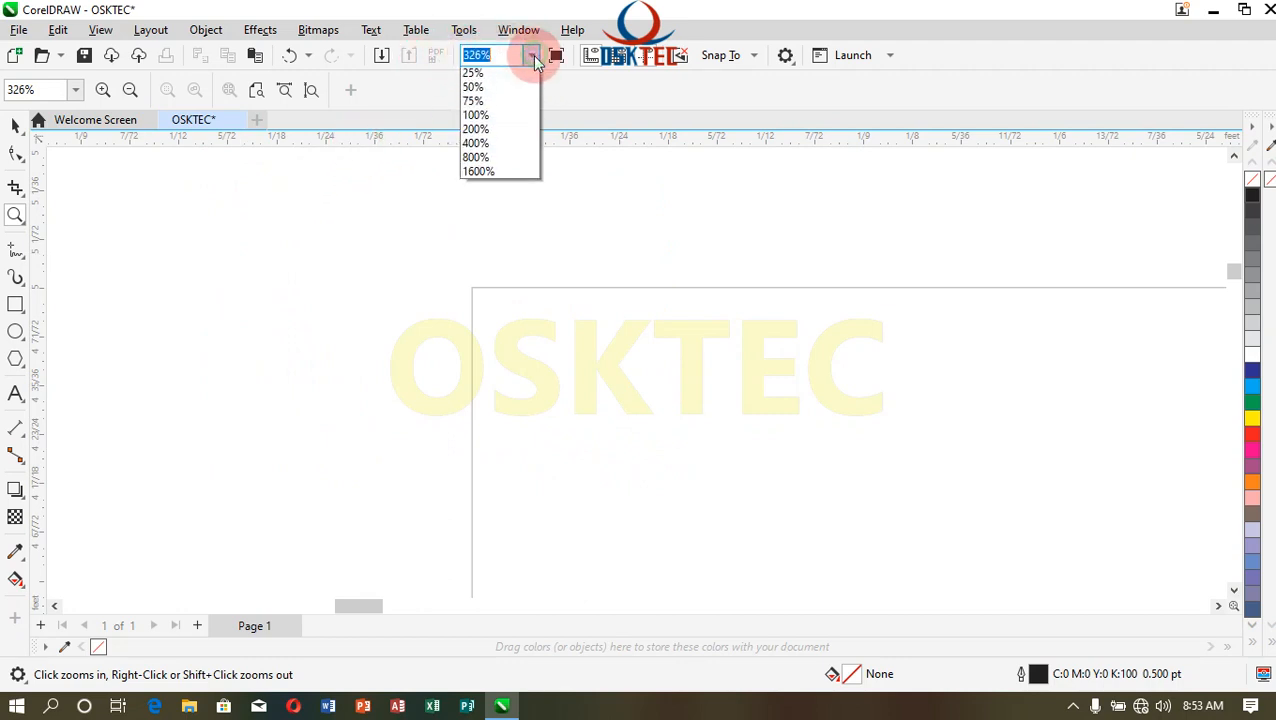
pyautogui.click(484, 78)
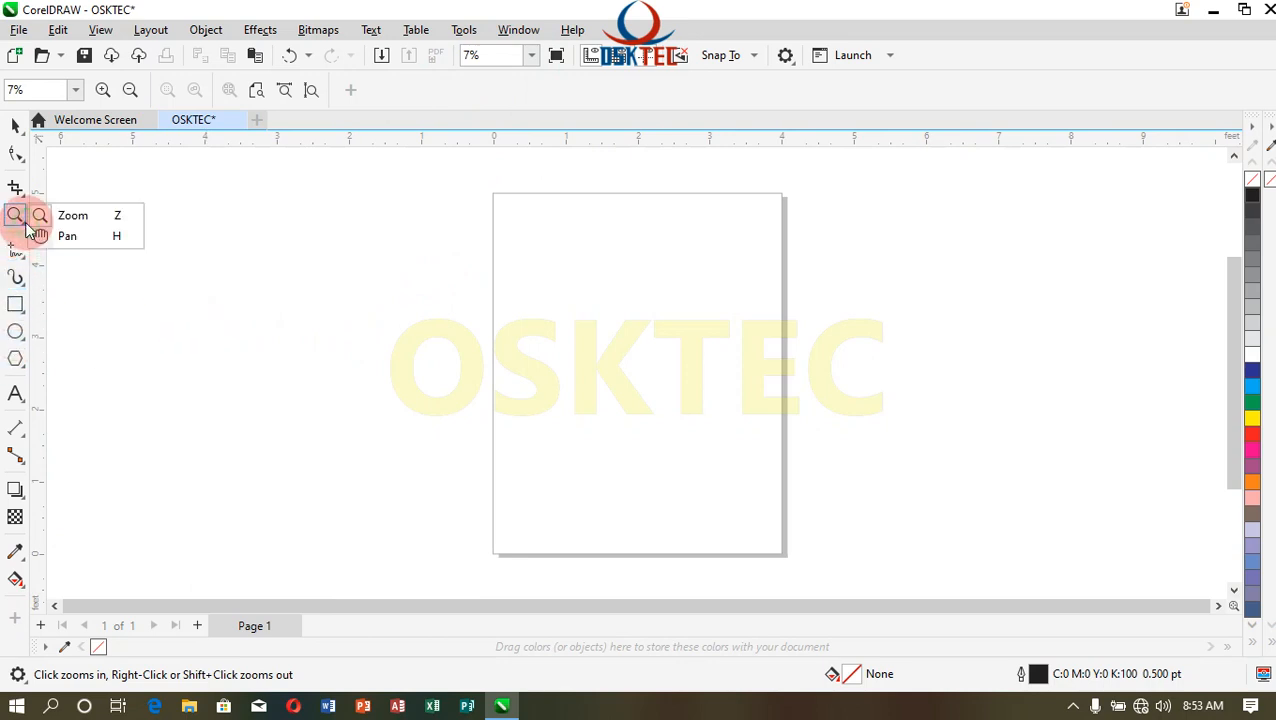
pyautogui.moveTo(28, 230); pyautogui.dragTo(57, 236)
pyautogui.scroll(1, 595, 288)
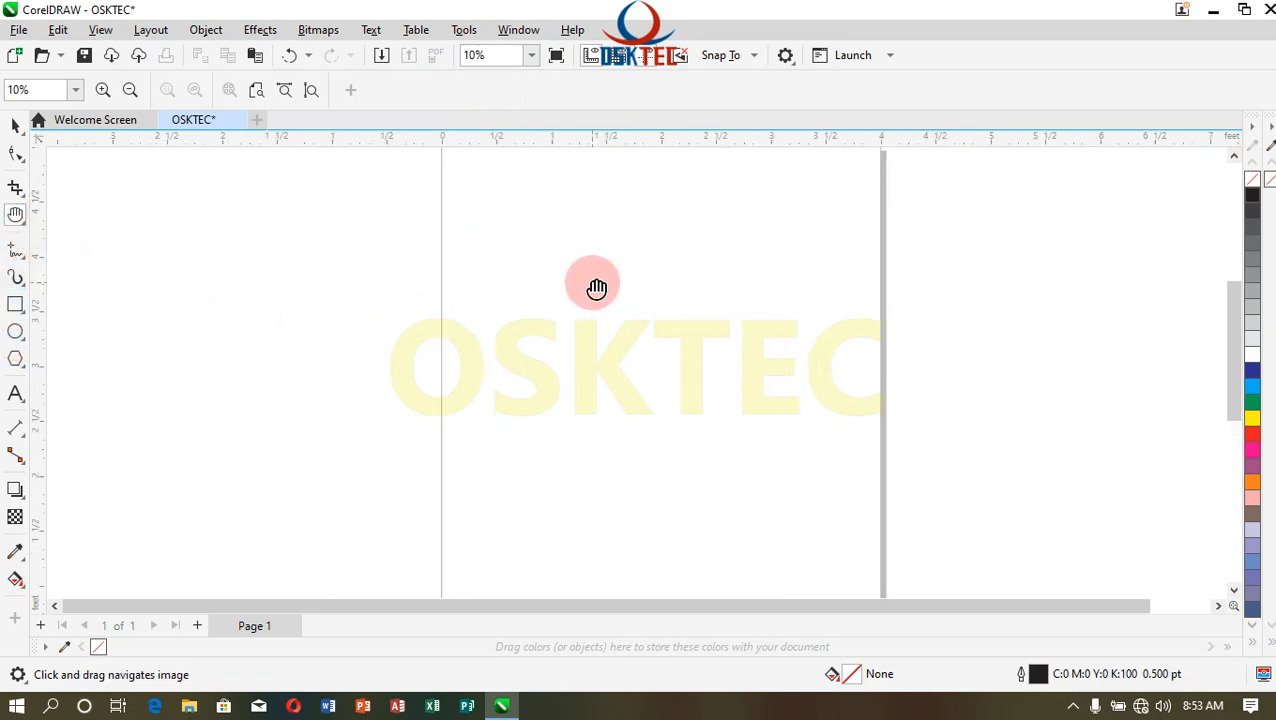
pyautogui.scroll(-2, 595, 288)
pyautogui.scroll(2, 541, 195)
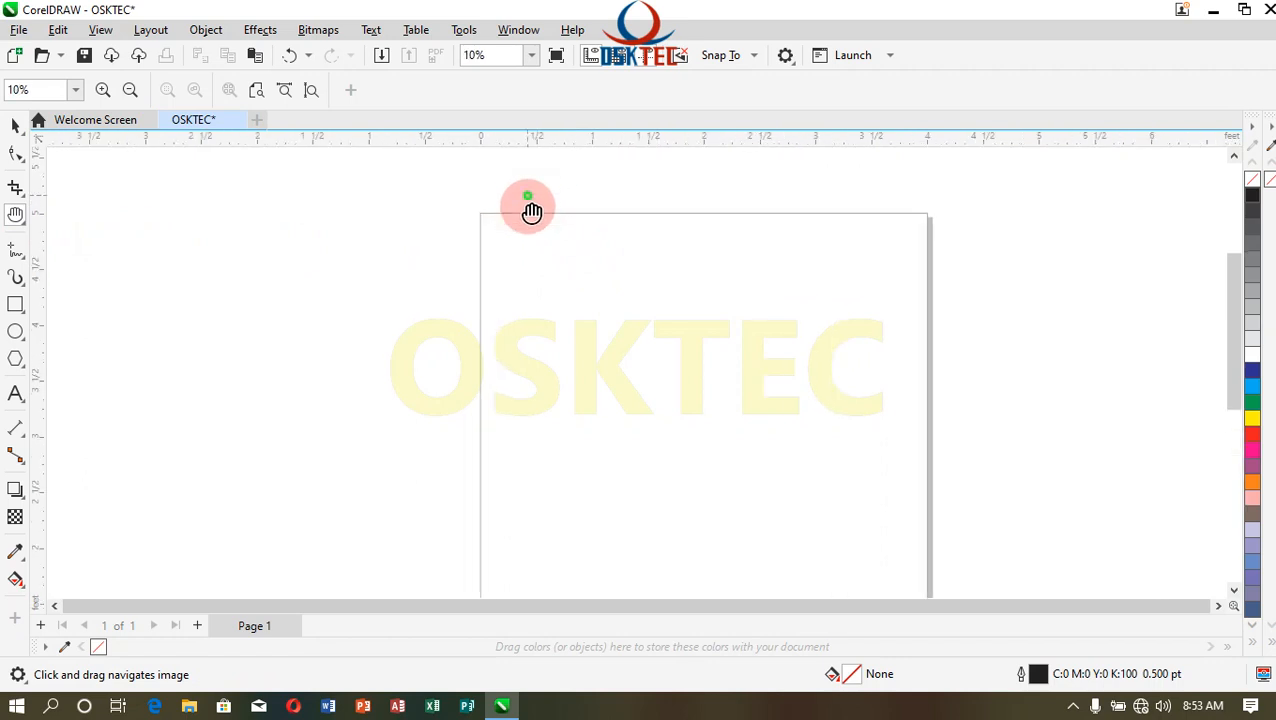
pyautogui.moveTo(527, 205); pyautogui.dragTo(625, 280)
pyautogui.scroll(3, 623, 278)
pyautogui.scroll(-3, 621, 276)
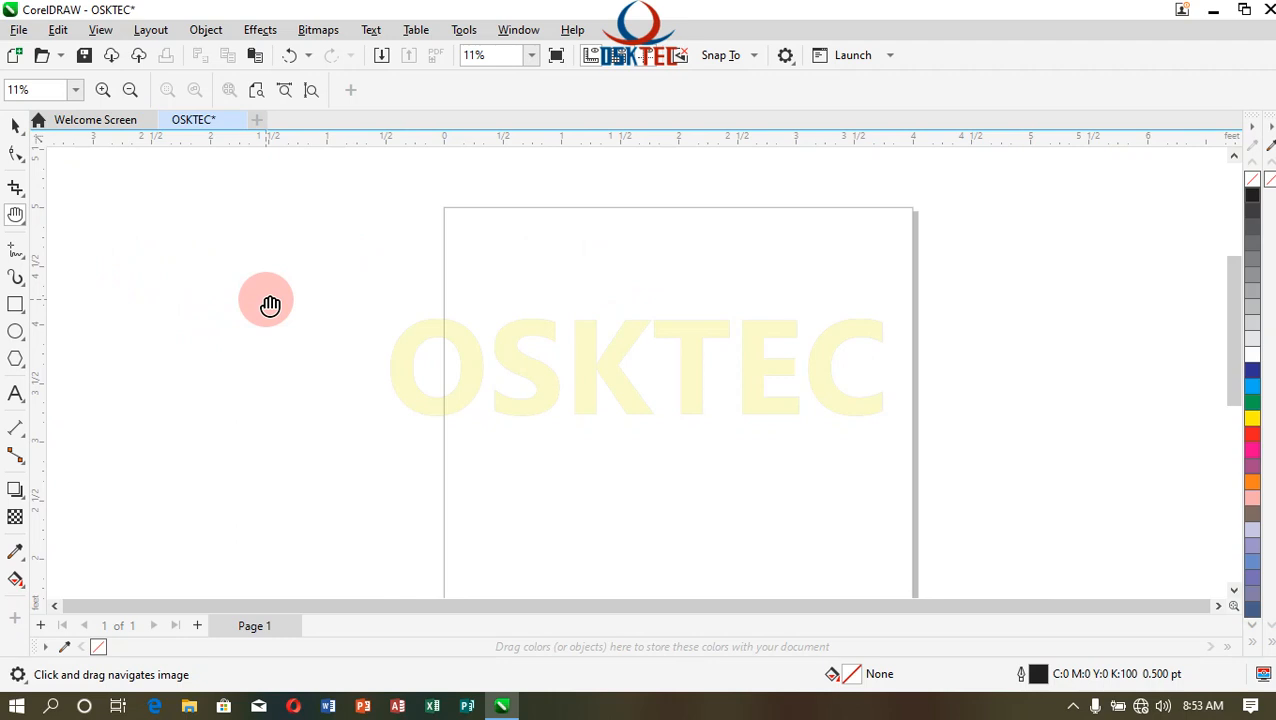
# - Examine the page at different magnifications by repeatedly zooming in and out around its upper part
pyautogui.scroll(-2, 270, 305)
pyautogui.scroll(1, 270, 305)
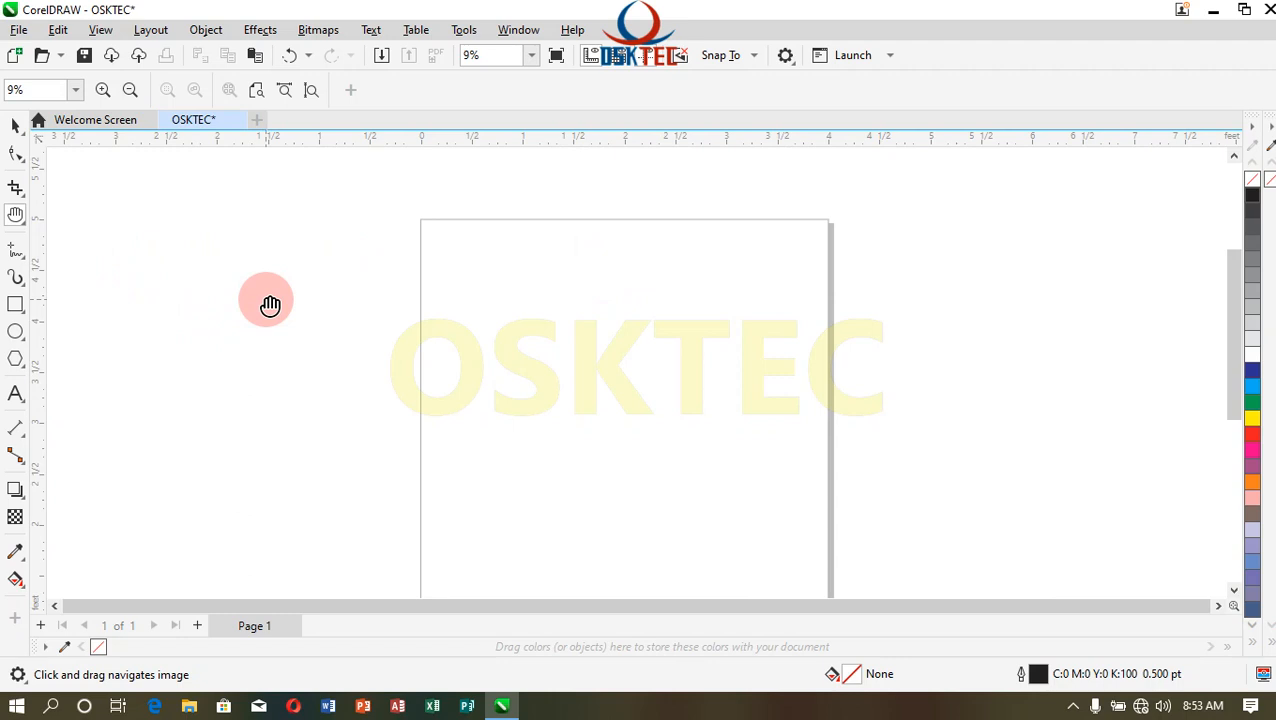
pyautogui.scroll(4, 557, 261)
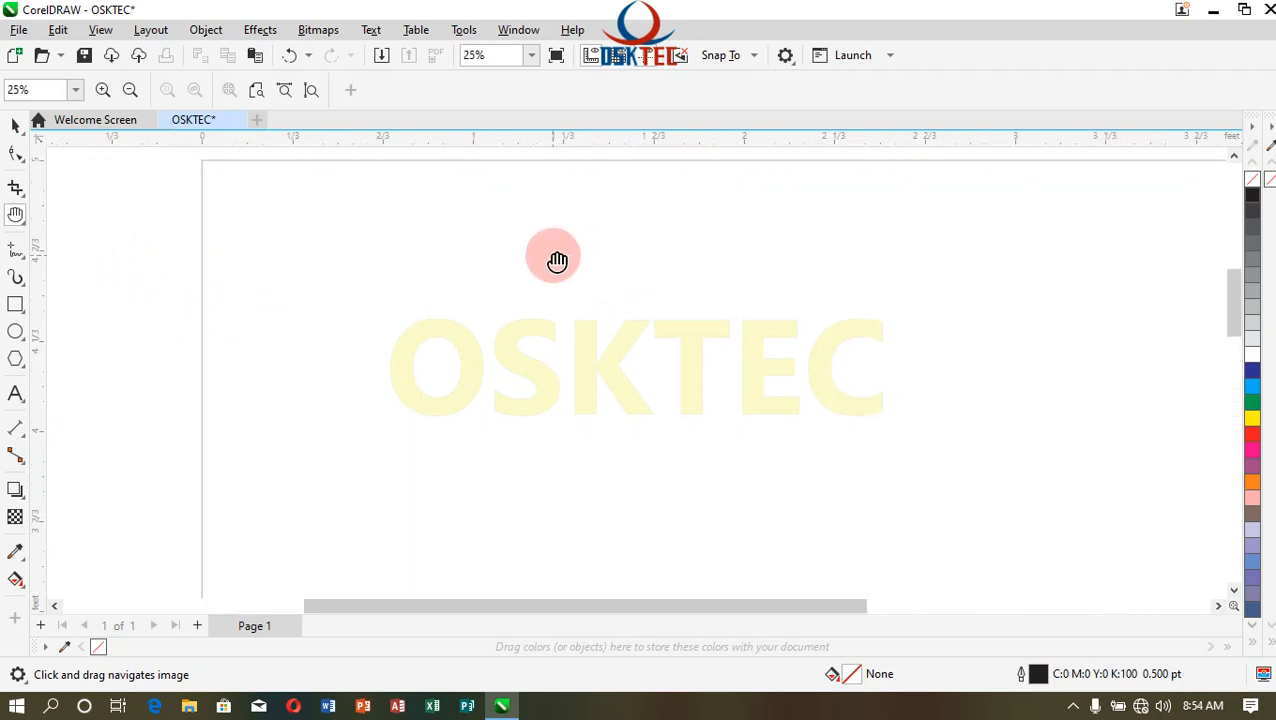
pyautogui.scroll(-3, 557, 261)
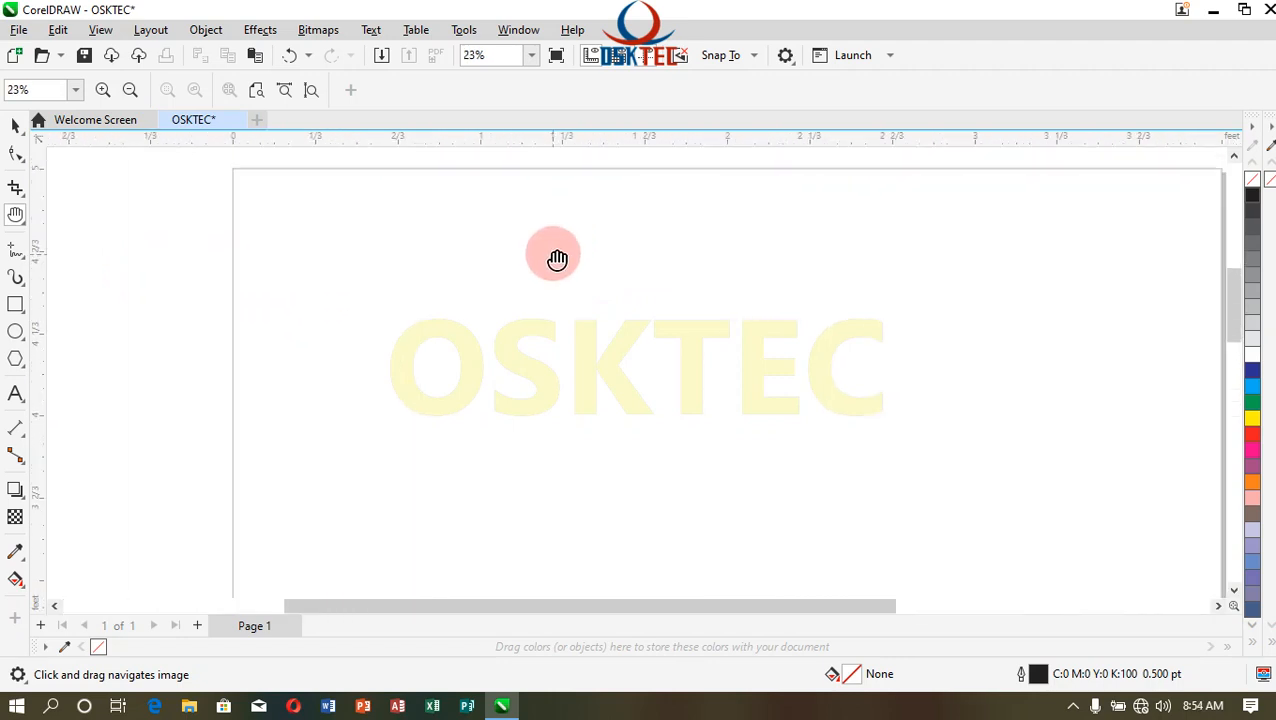
pyautogui.scroll(-2, 557, 260)
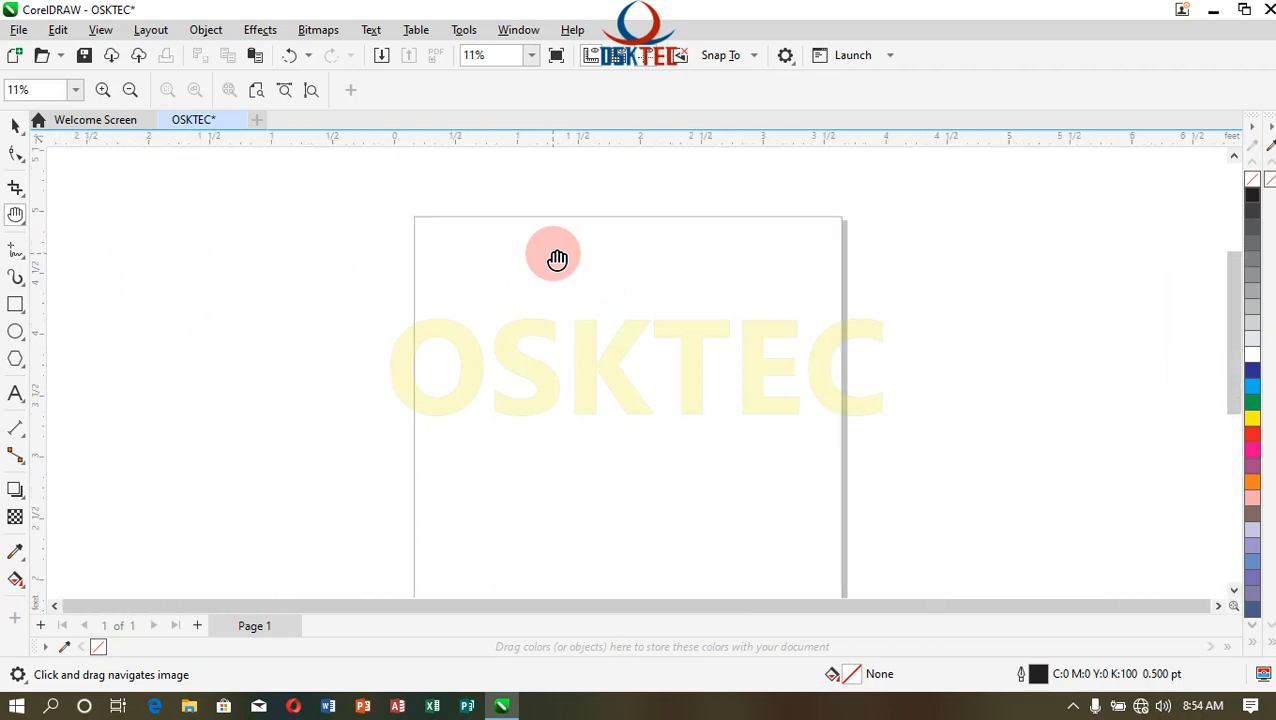
pyautogui.scroll(-4, 557, 260)
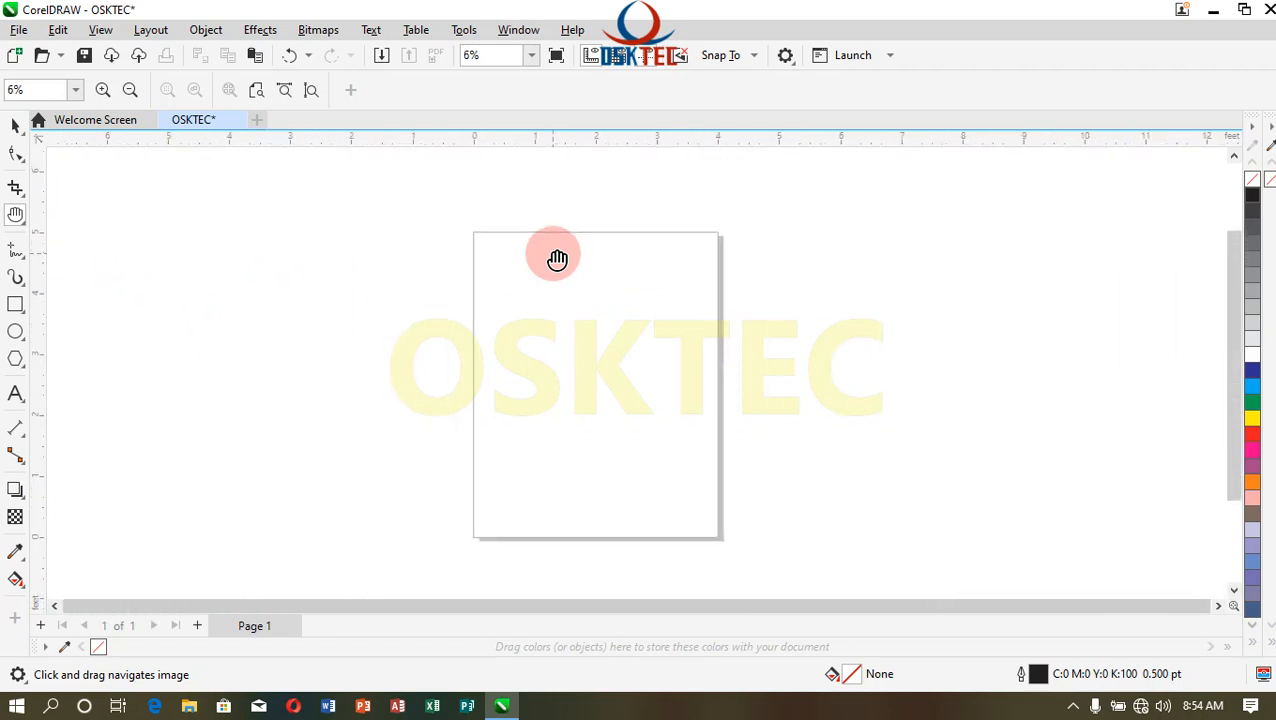
pyautogui.scroll(6, 557, 260)
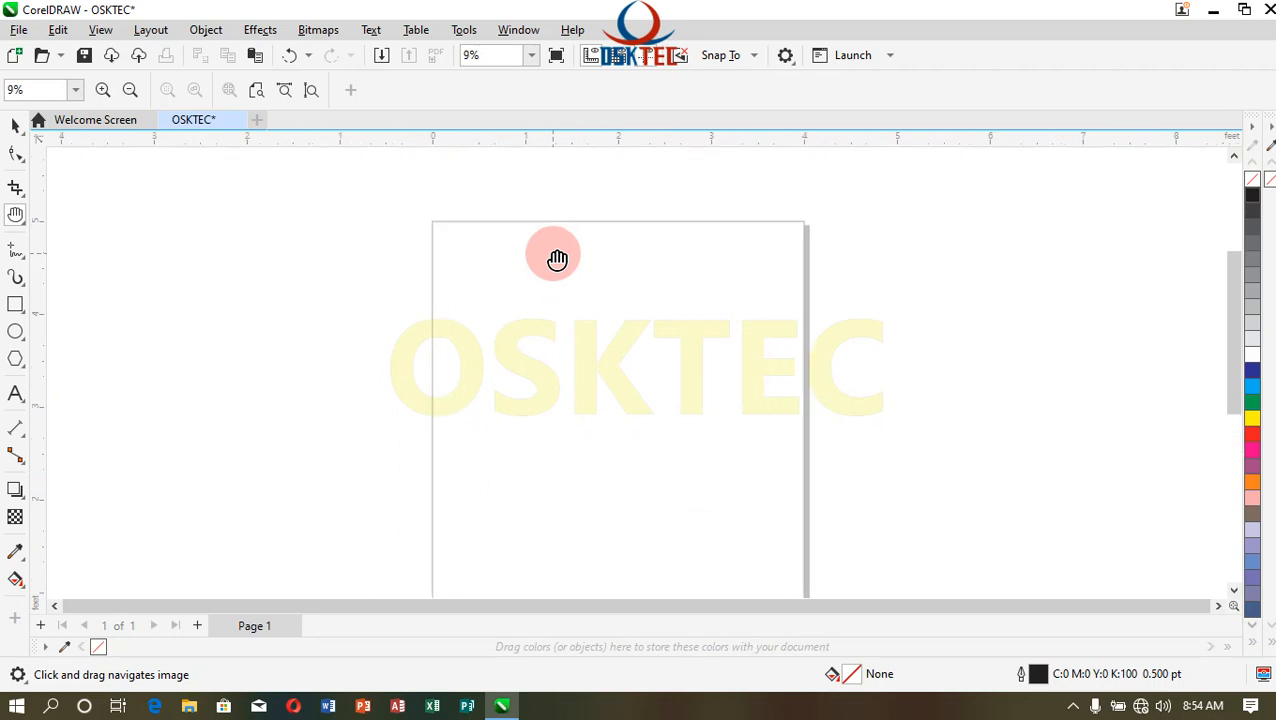
pyautogui.scroll(-1, 557, 260)
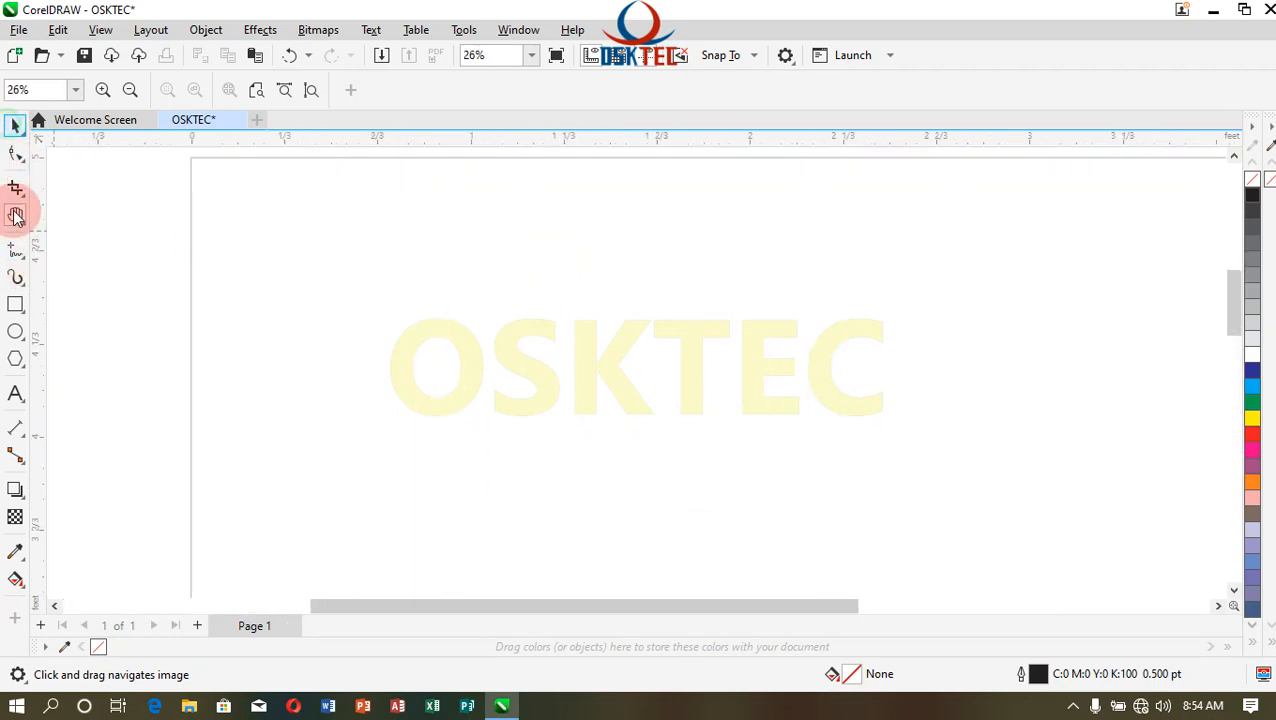
# - Draw two nearly horizontal straight lines with the Freehand tool, the upper about 1.42 ft long and the lower about 2.27 ft
pyautogui.click(17, 281)
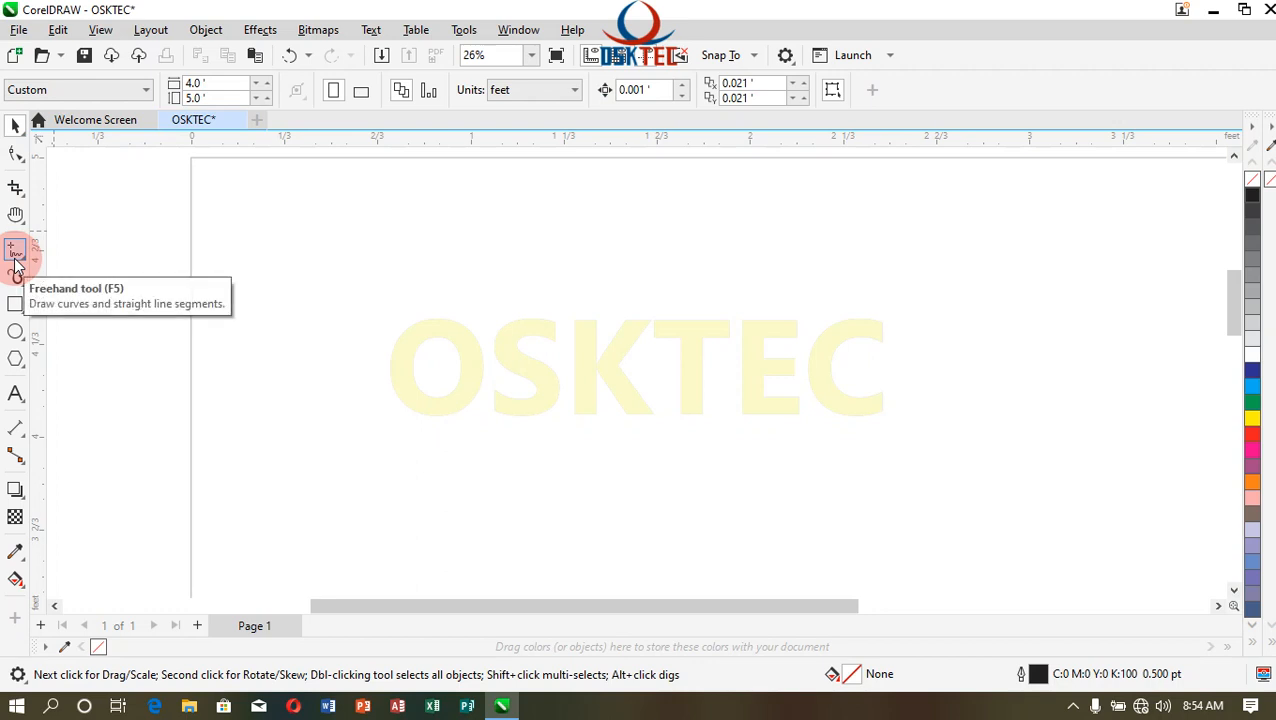
pyautogui.click(14, 250)
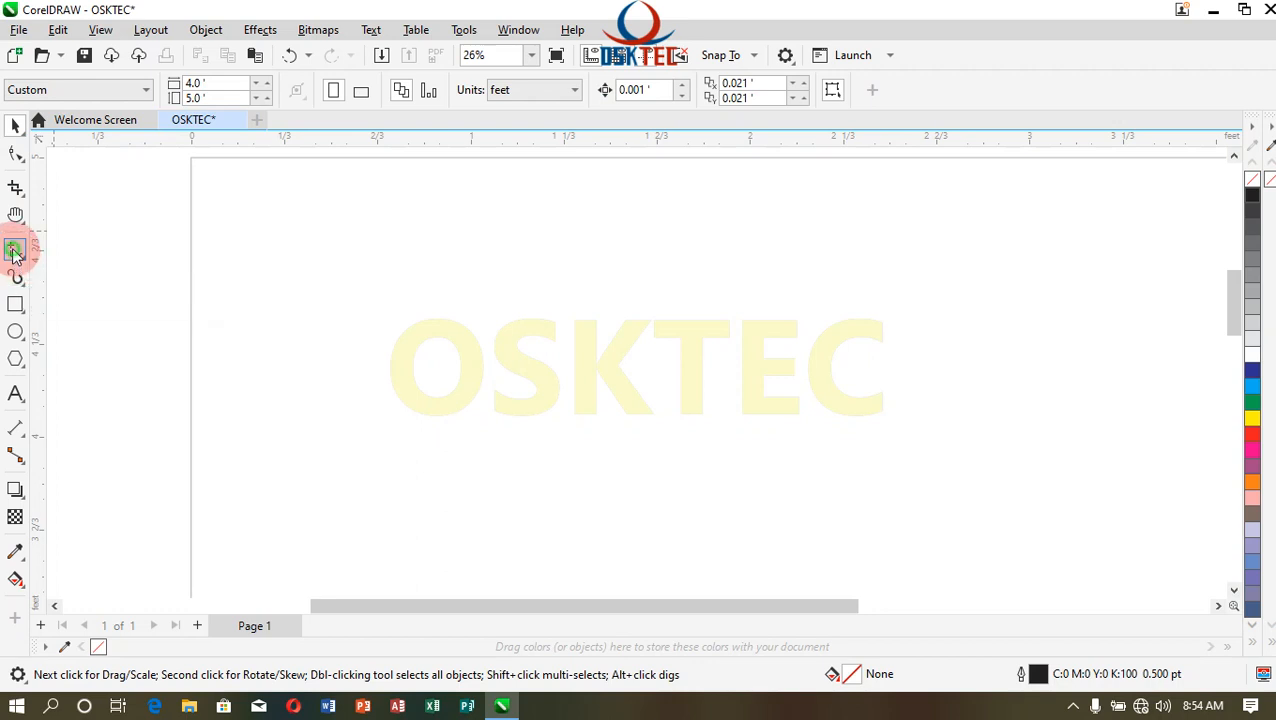
pyautogui.click(263, 303)
pyautogui.click(555, 287)
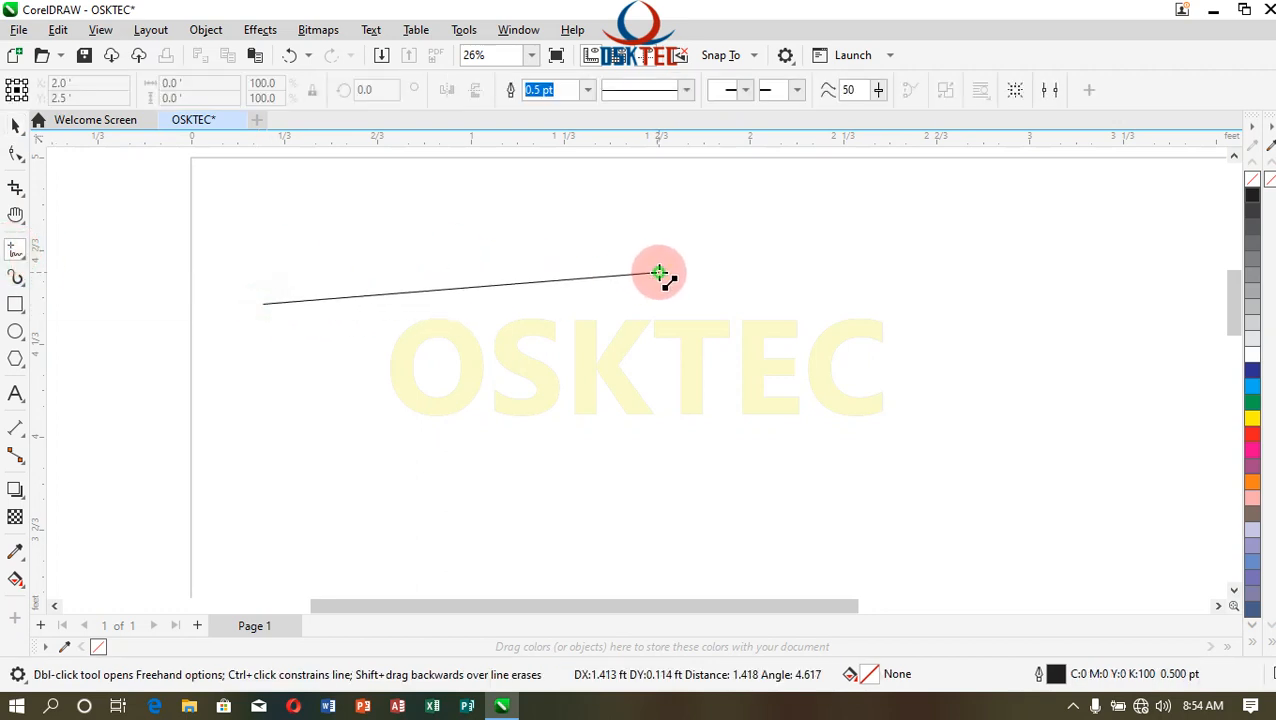
pyautogui.click(660, 271)
pyautogui.click(250, 393)
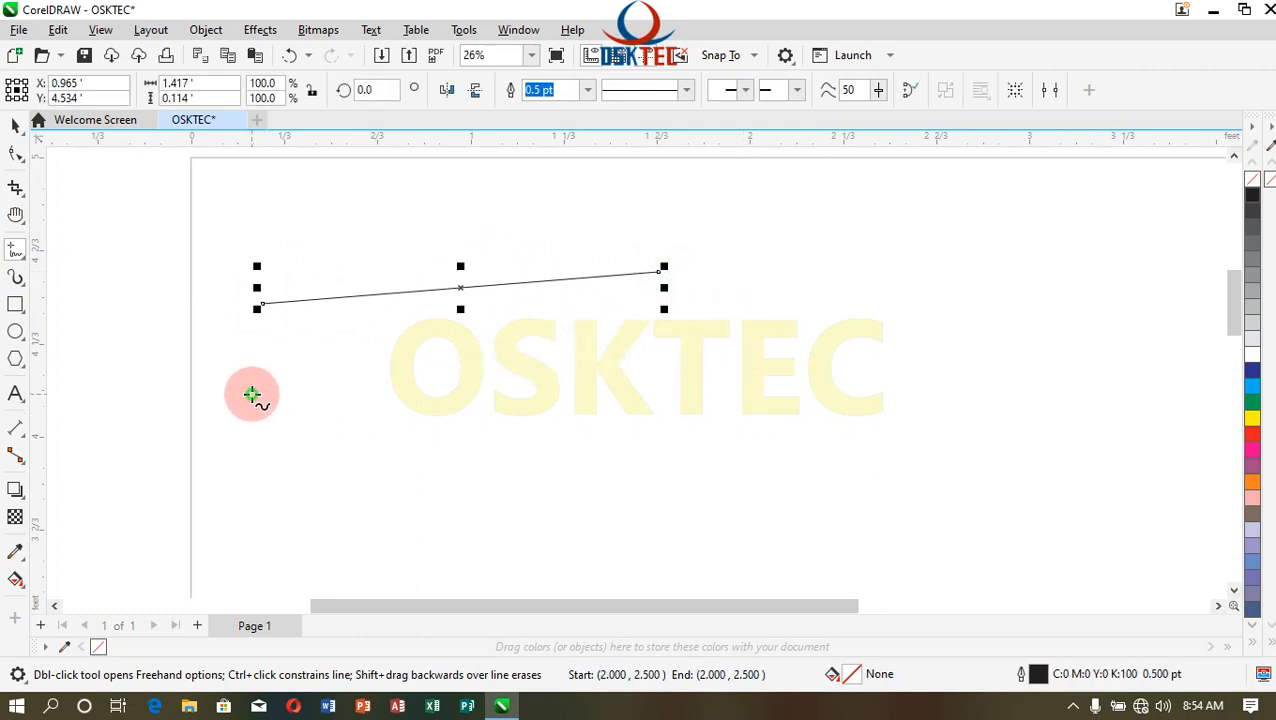
pyautogui.click(890, 379)
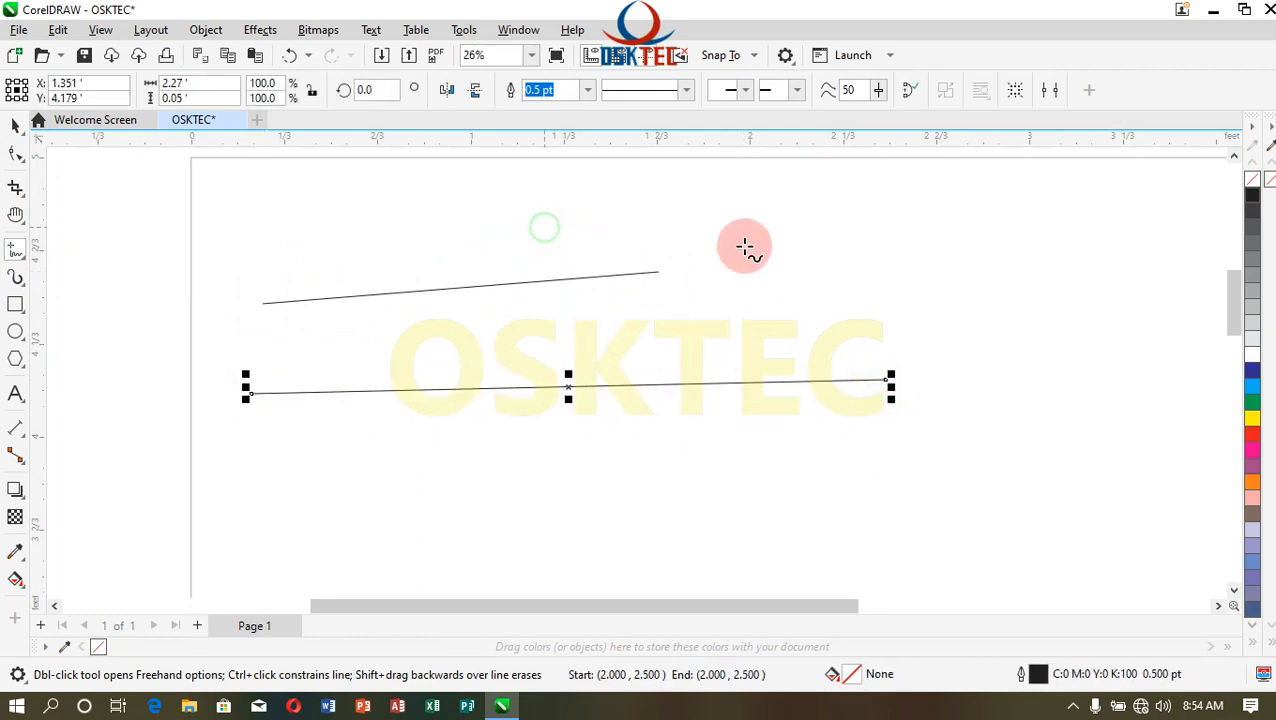
# - Complete a roof triangle about 1.42 ft wide and 0.38 ft tall by joining the upper line's ends to an apex above it
pyautogui.click(368, 197)
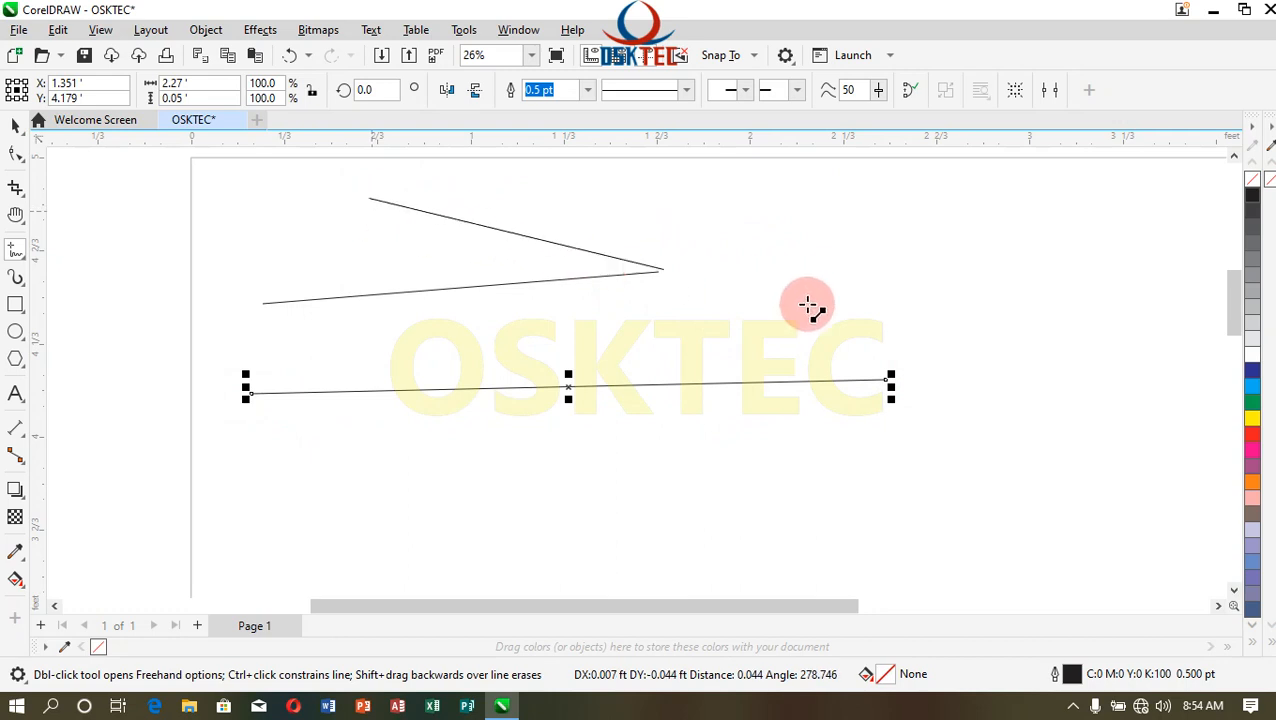
pyautogui.click(658, 273)
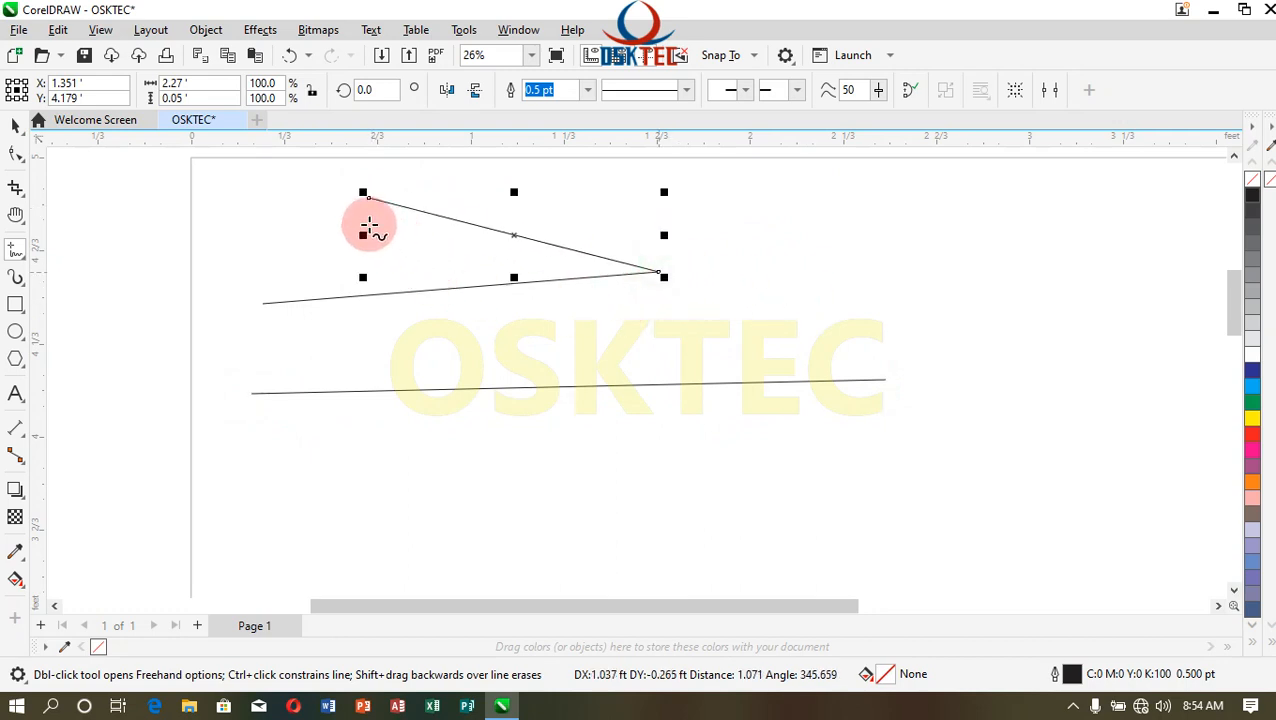
pyautogui.moveTo(364, 196); pyautogui.dragTo(262, 303)
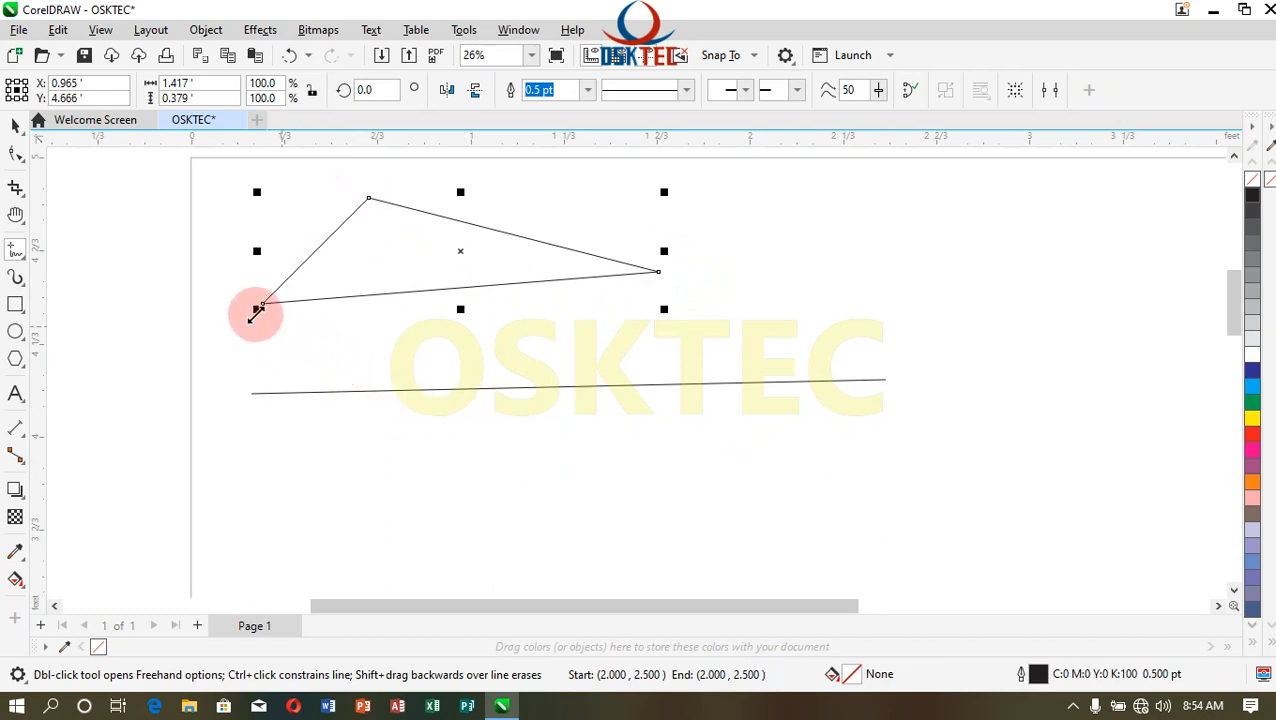
# - Draw two walls and a floor line beneath the roof, forming a house body about 1.09 ft wide and 0.85 ft tall
pyautogui.moveTo(288, 310); pyautogui.dragTo(288, 508)
pyautogui.moveTo(594, 283); pyautogui.dragTo(594, 519)
pyautogui.moveTo(288, 505); pyautogui.dragTo(596, 517)
# - Draw a door about 0.2 ft wide and 0.26 ft tall on the house's floor line
pyautogui.moveTo(408, 509)
pyautogui.mouseDown()
pyautogui.moveTo(410, 436)
pyautogui.moveTo(466, 514)
pyautogui.mouseUp()
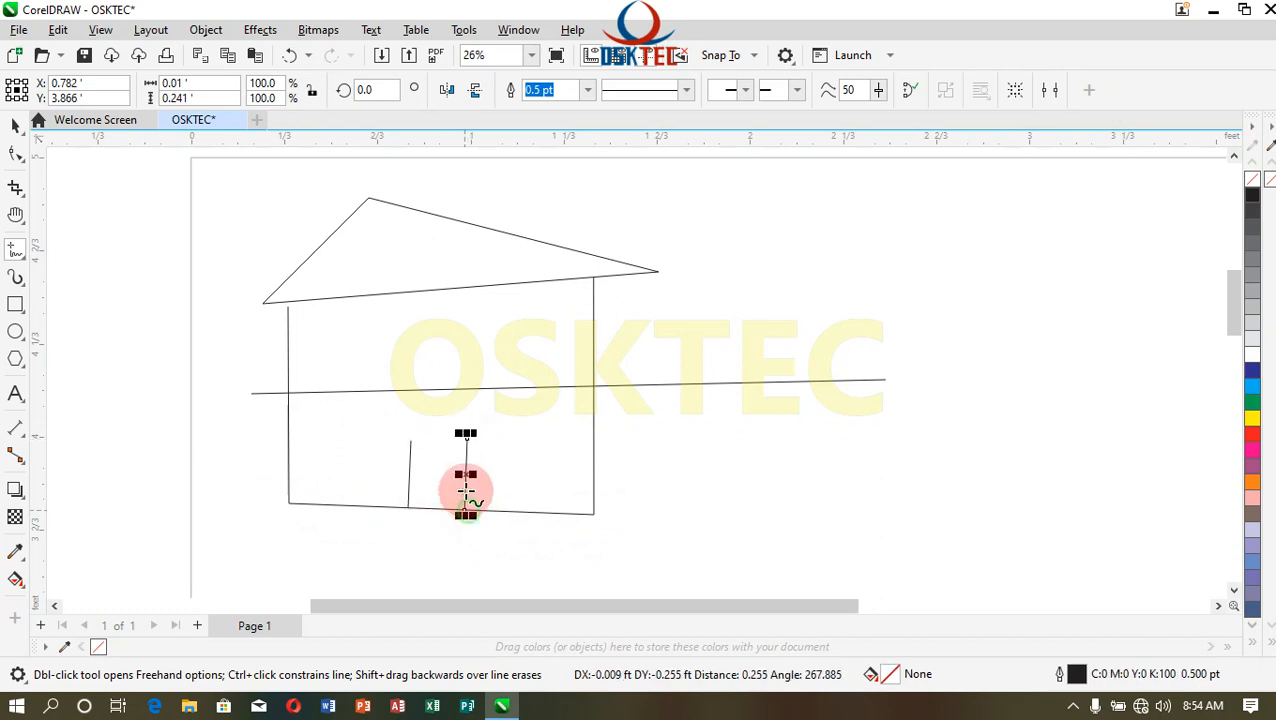
pyautogui.click(410, 439)
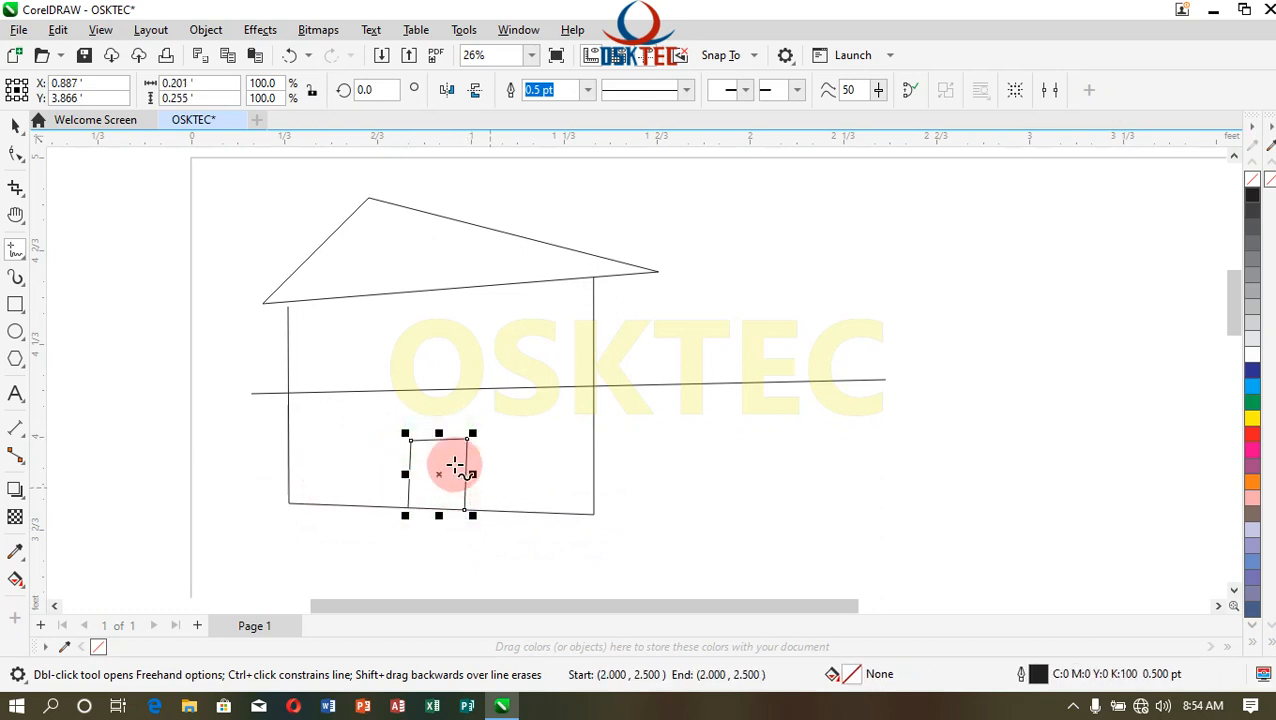
# - Delete the long line that crosses the house
pyautogui.click(15, 125)
pyautogui.press('Escape')
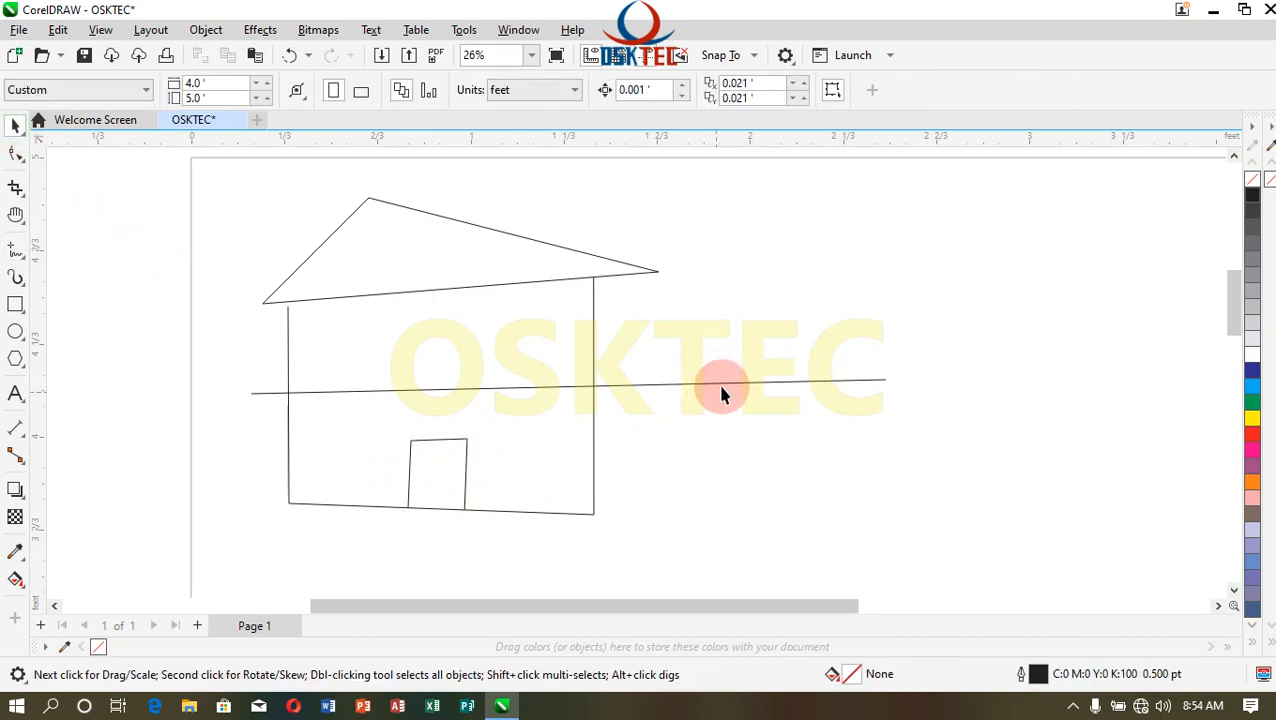
pyautogui.click(885, 380)
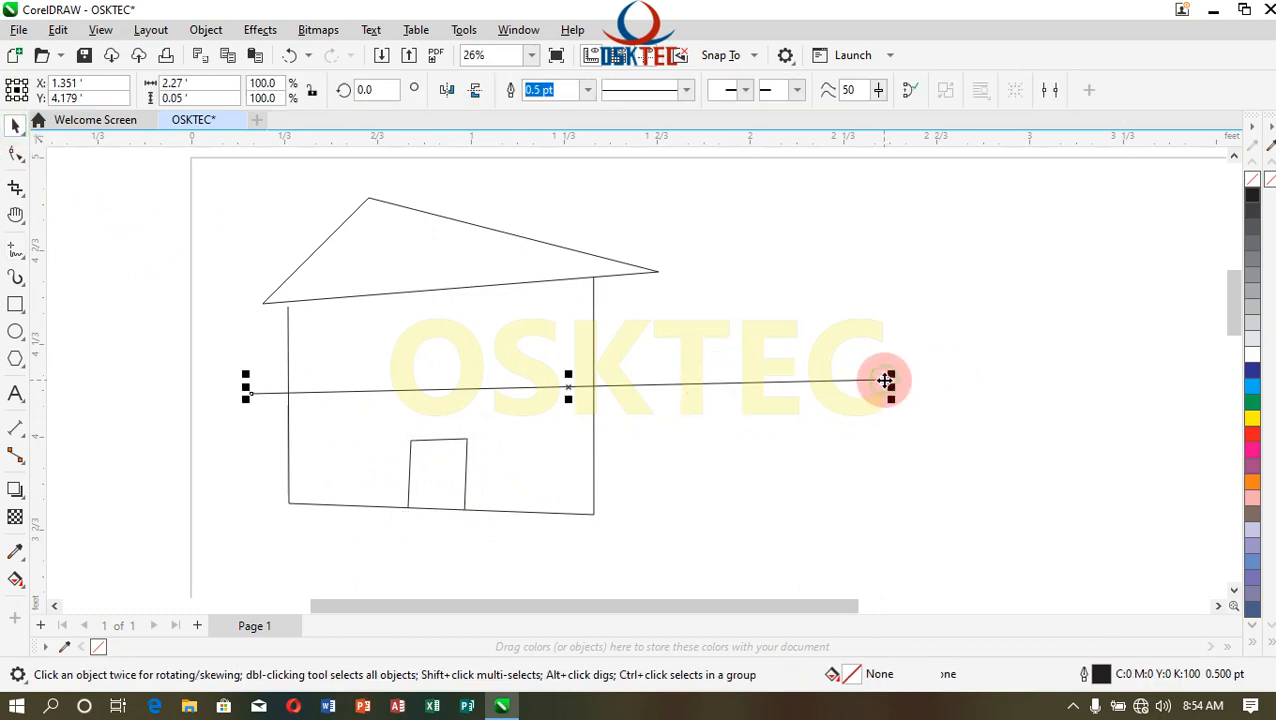
pyautogui.press('Delete')
# - Try to fill the house's open wall outline with blue (C100 M100 Y0 K0) and cyan, then deselect it
pyautogui.click(513, 373)
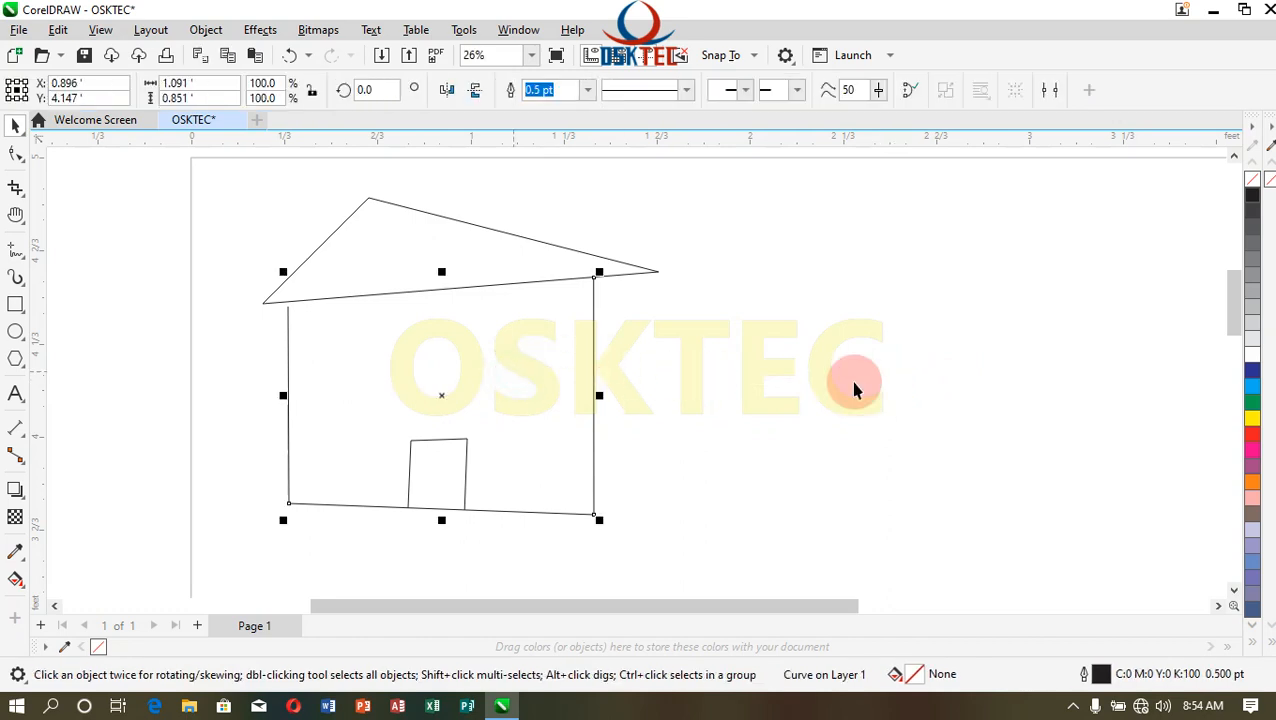
pyautogui.click(1252, 372)
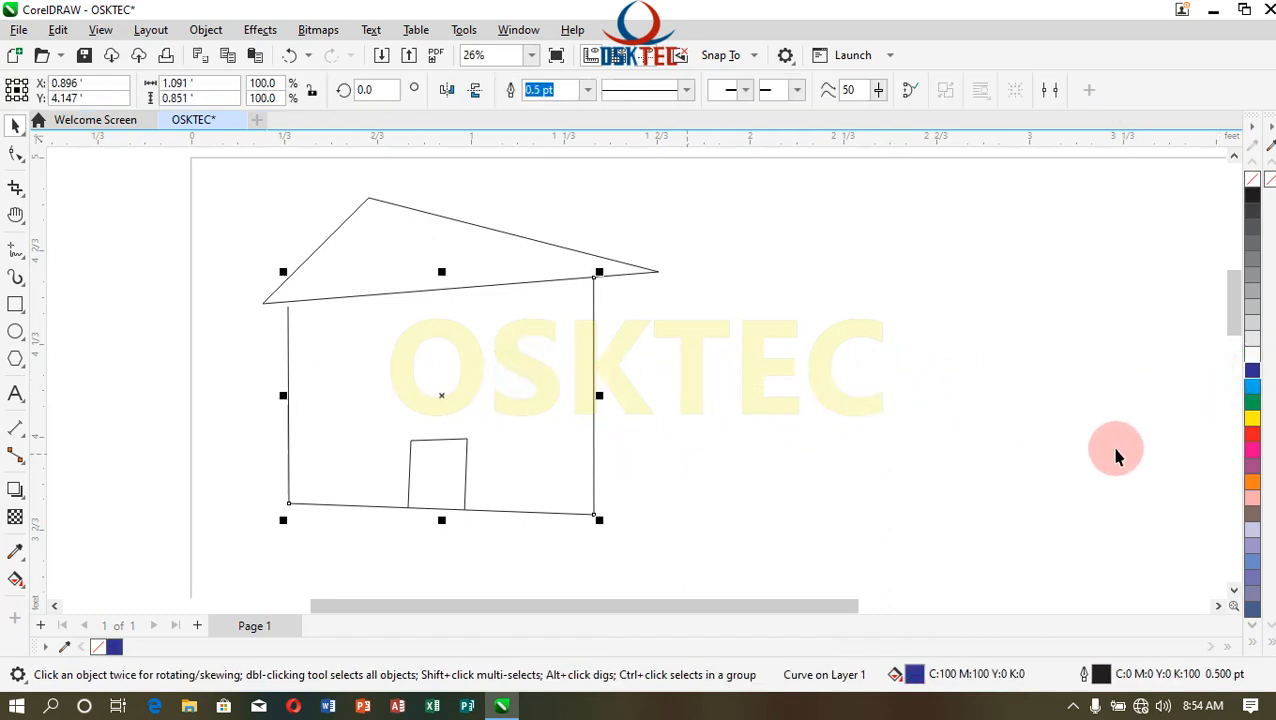
pyautogui.click(838, 455)
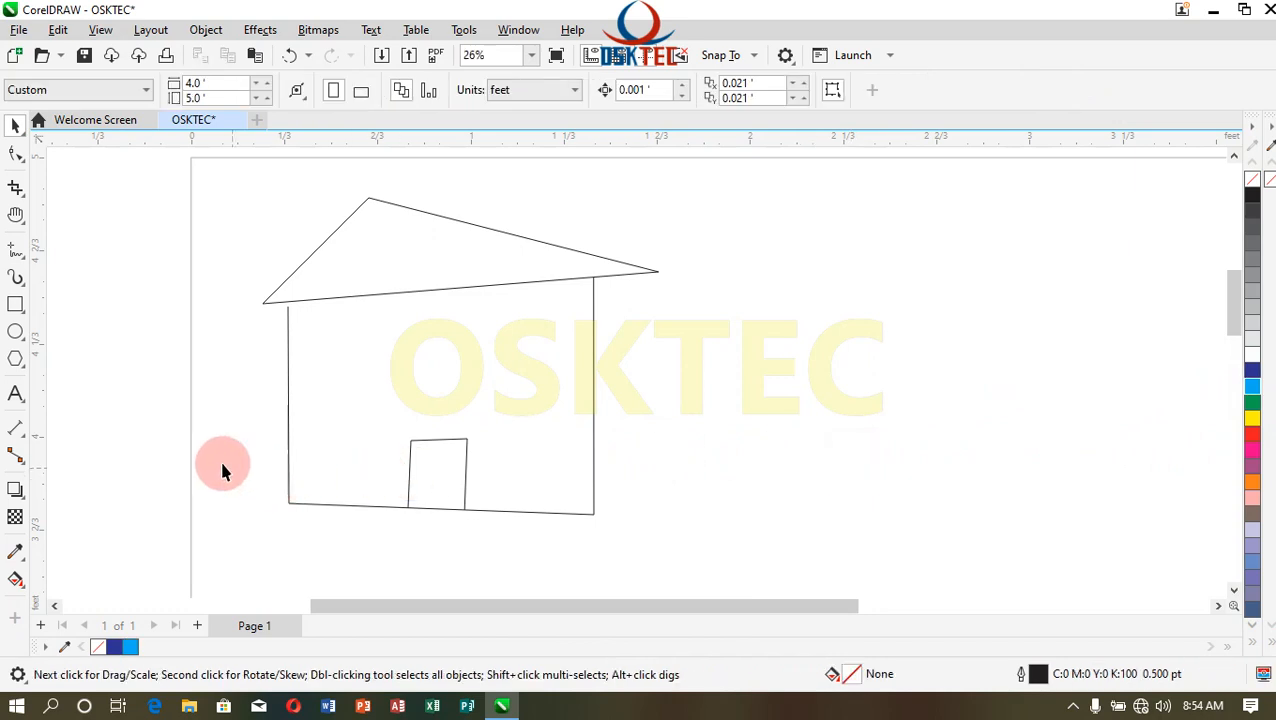
# - Undo the wall fills, the deletion of the long line and the drawing of the door
pyautogui.hotkey('ctrl', 'z')
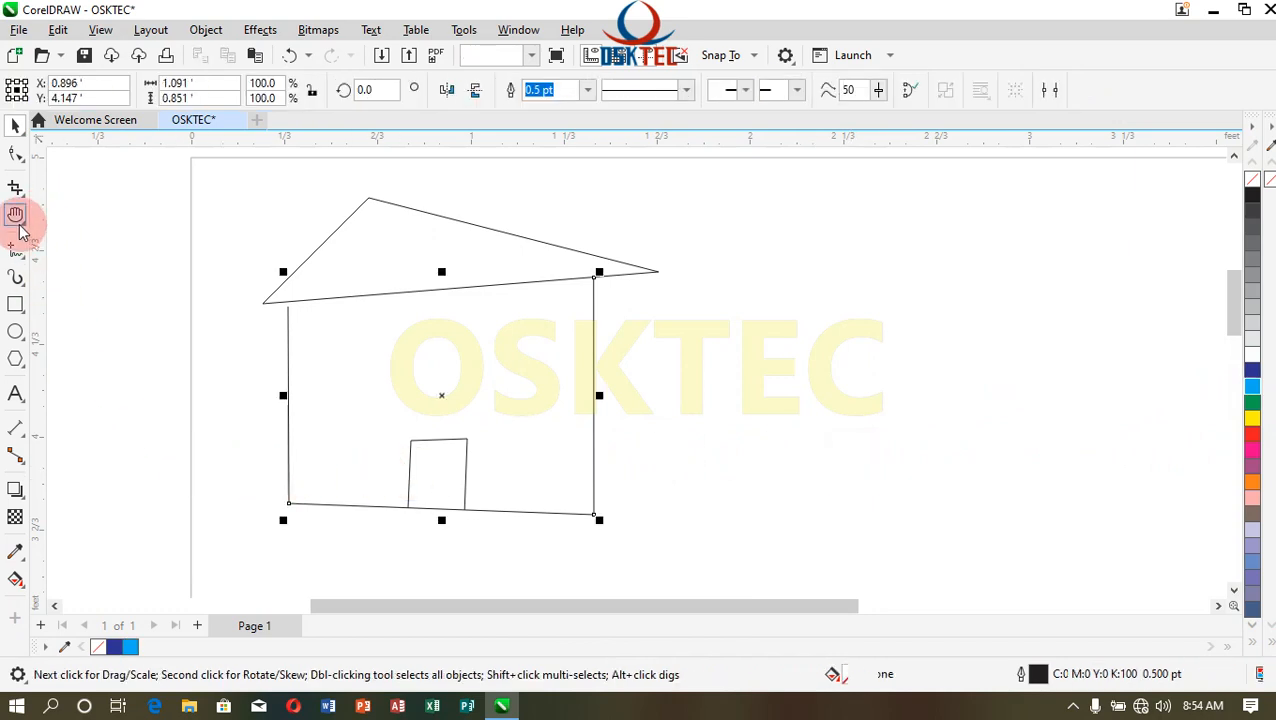
pyautogui.hotkey('ctrl', 'z')
pyautogui.click(174, 365)
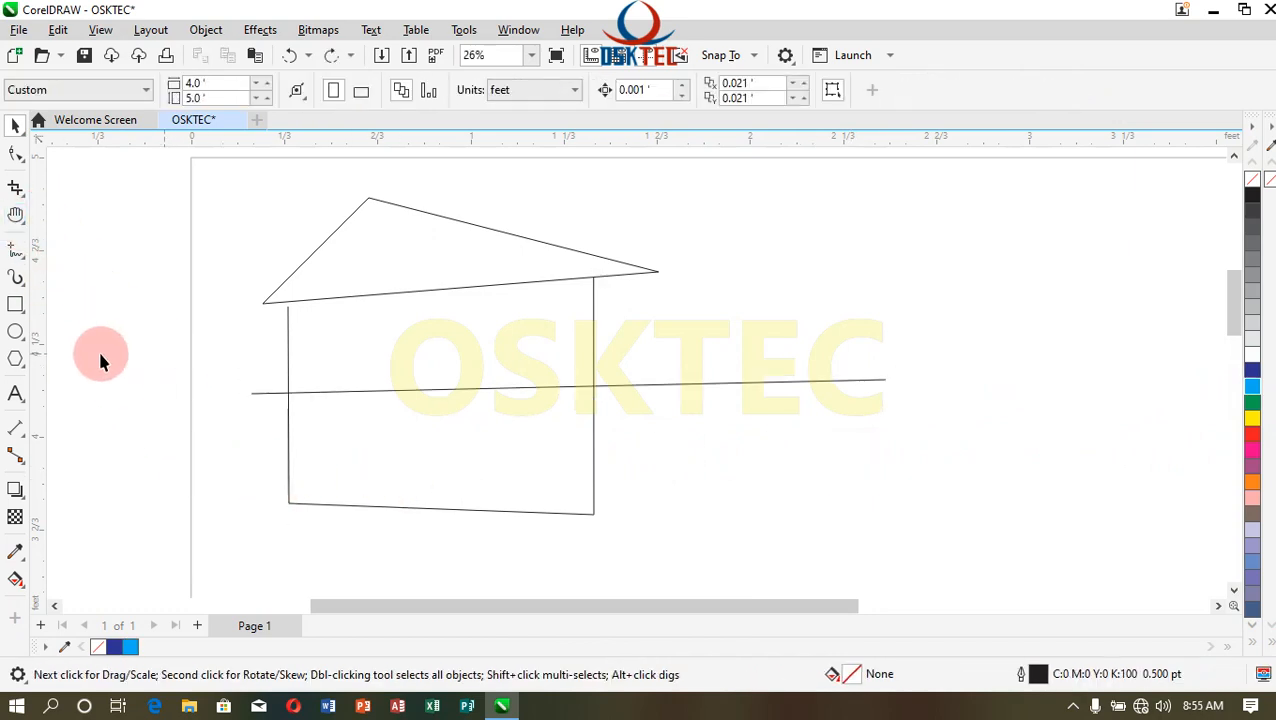
# - Draw three separate lines beside the house with the 2-Point Line tool: a short one, one about 1.16 ft and one about 1.51 ft long
pyautogui.click(22, 258)
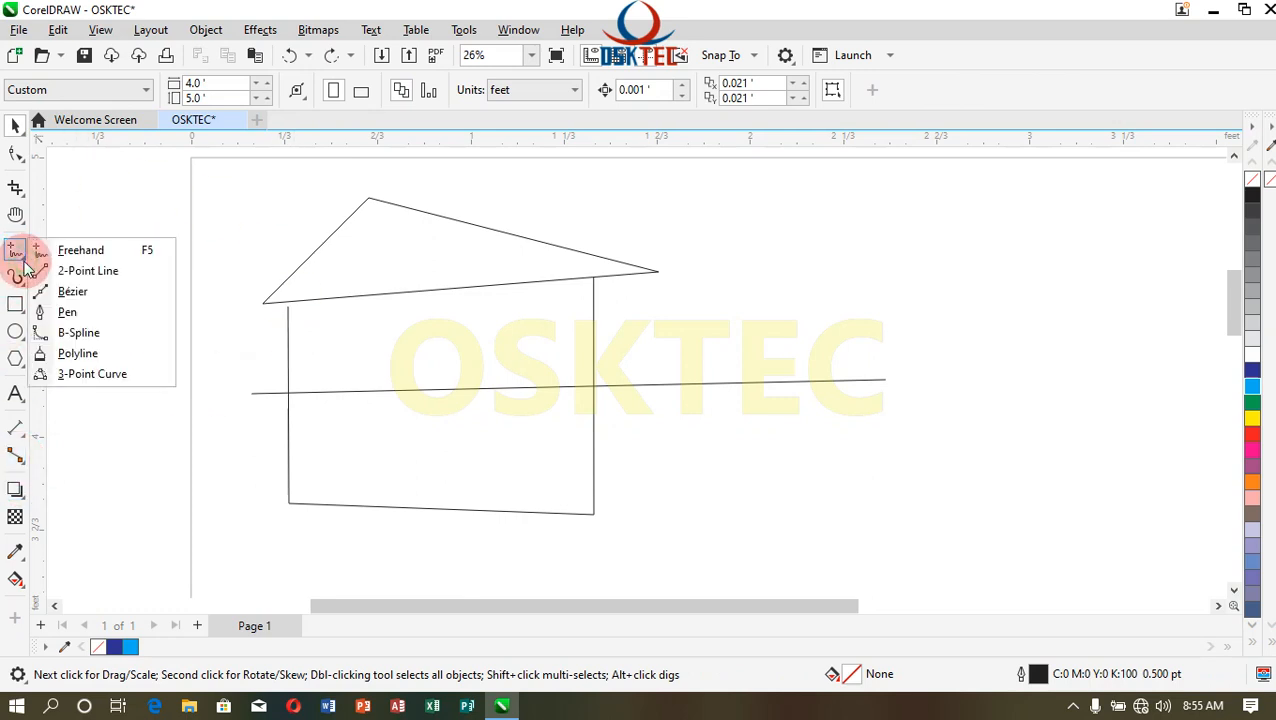
pyautogui.click(88, 272)
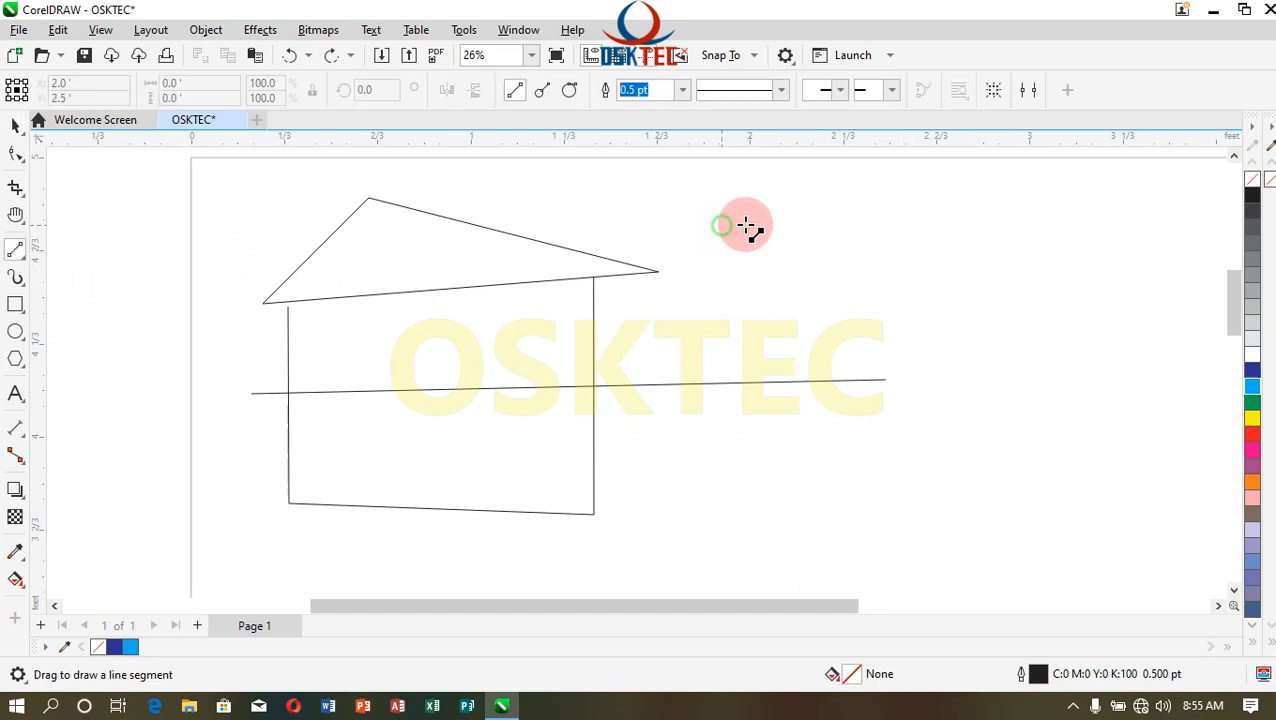
pyautogui.moveTo(715, 224); pyautogui.dragTo(767, 224)
pyautogui.moveTo(699, 268); pyautogui.dragTo(1029, 251)
pyautogui.moveTo(668, 341); pyautogui.dragTo(1092, 322)
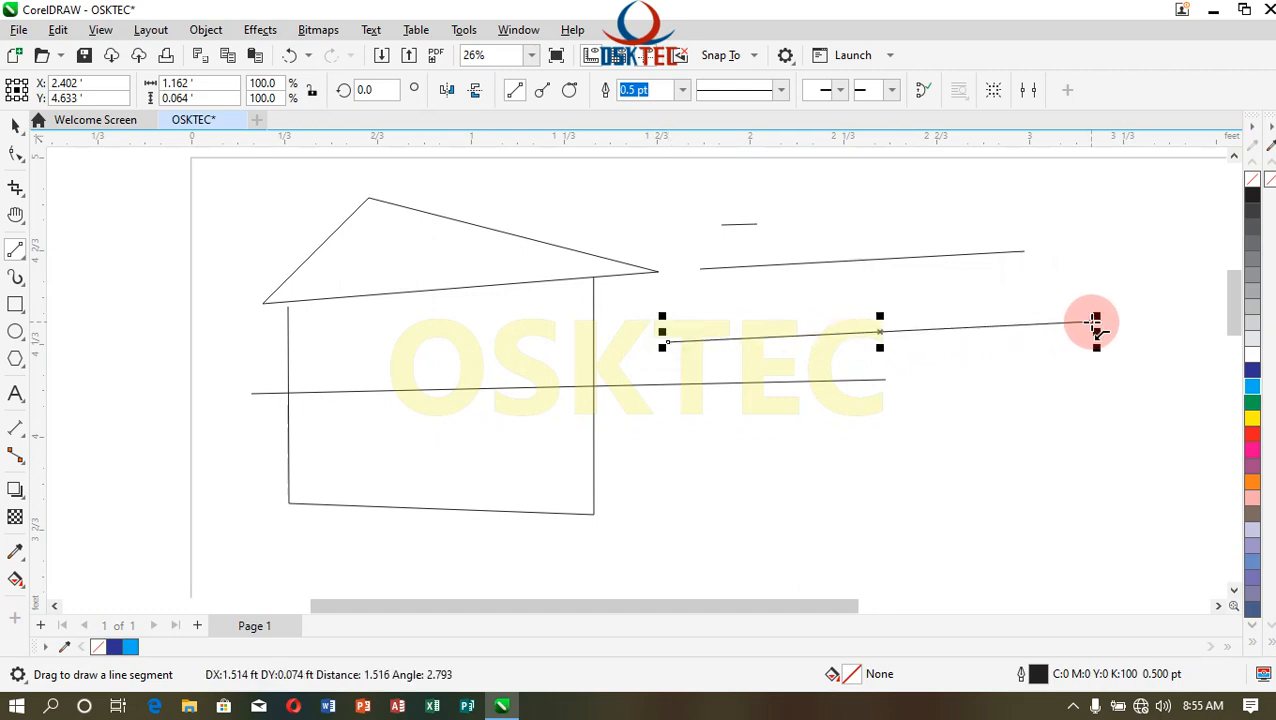
# - Draw a long, winding open curve through several smooth nodes beside the house with the Bézier tool
pyautogui.click(27, 263)
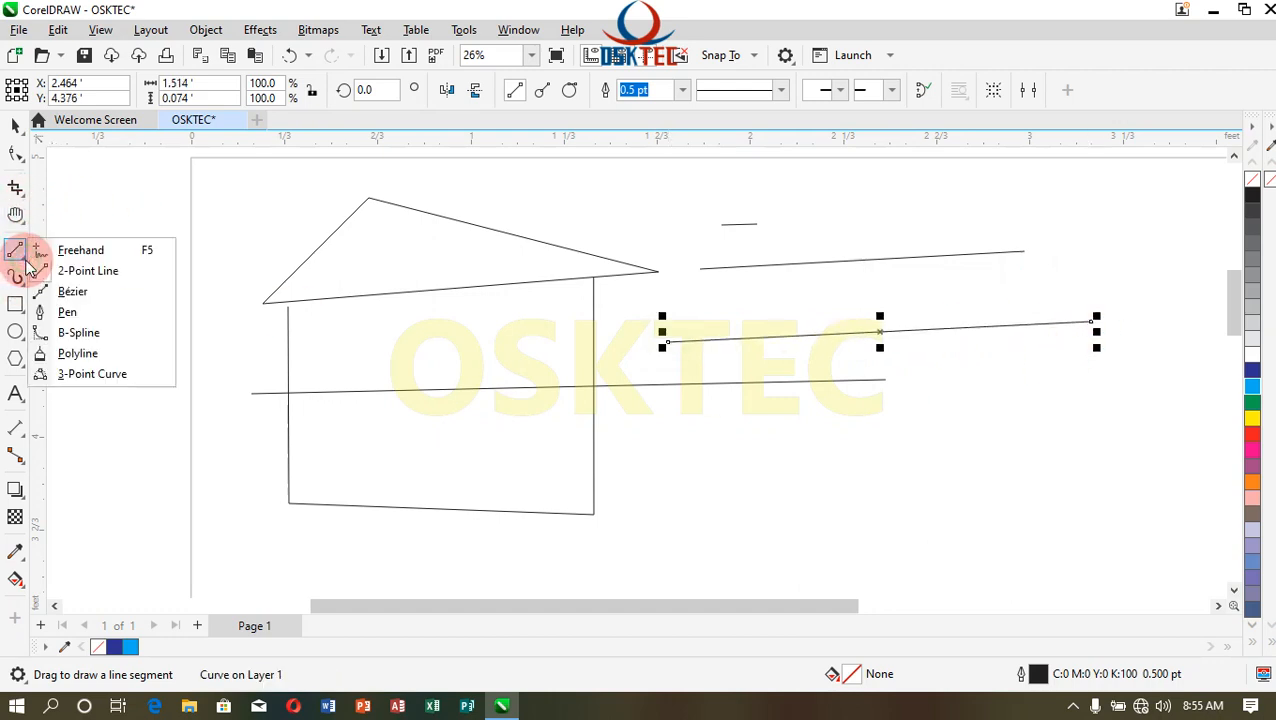
pyautogui.click(108, 292)
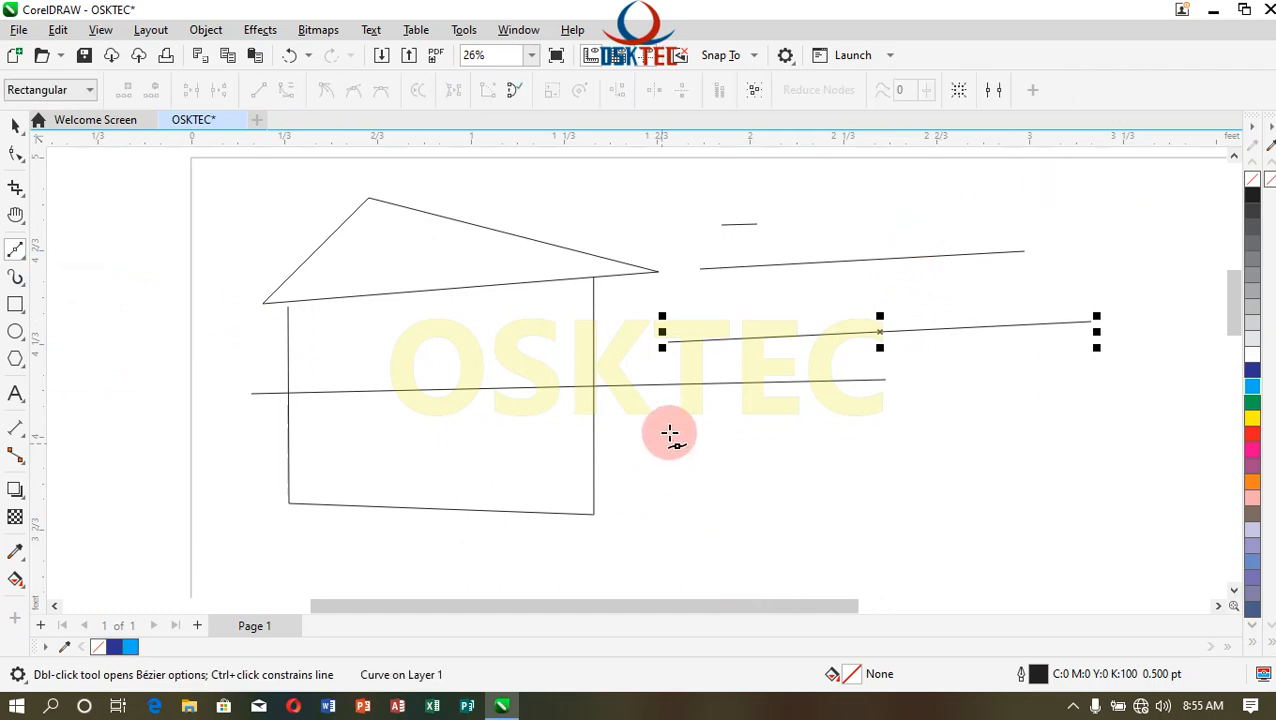
pyautogui.moveTo(669, 432)
pyautogui.mouseDown()
pyautogui.moveTo(922, 452)
pyautogui.moveTo(846, 555)
pyautogui.moveTo(805, 547)
pyautogui.mouseUp()
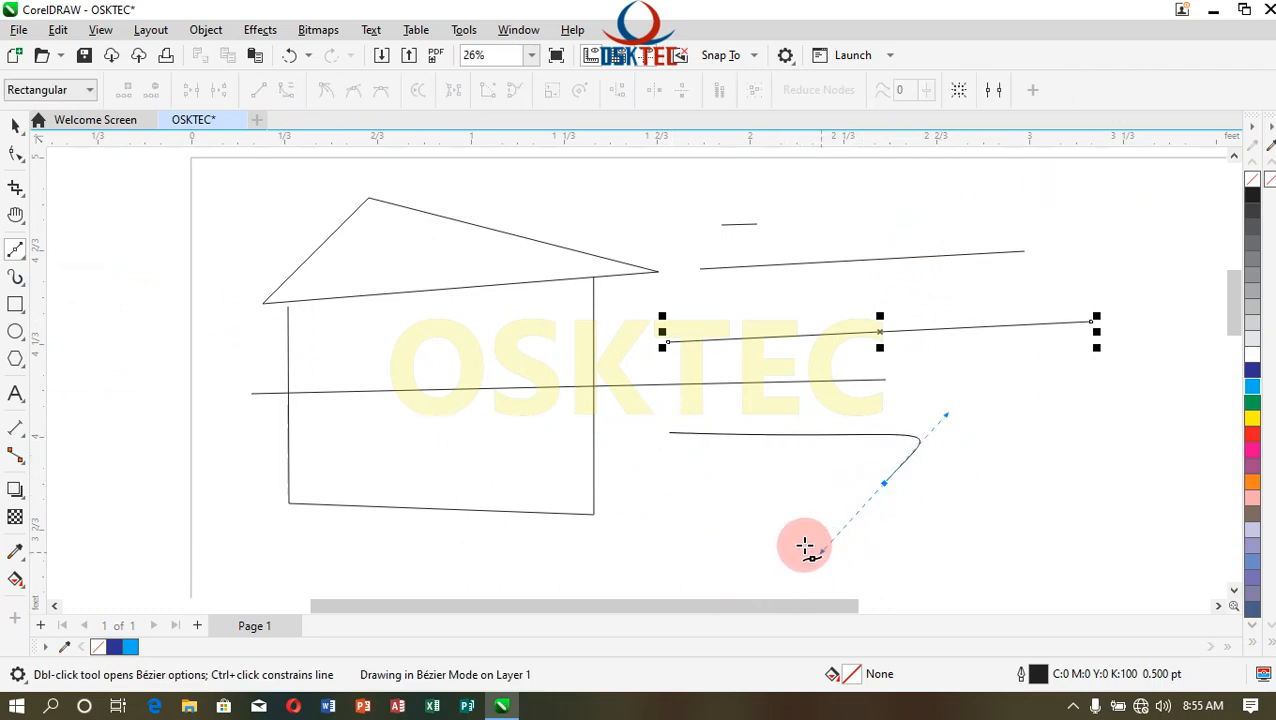
pyautogui.moveTo(718, 541); pyautogui.dragTo(1029, 487)
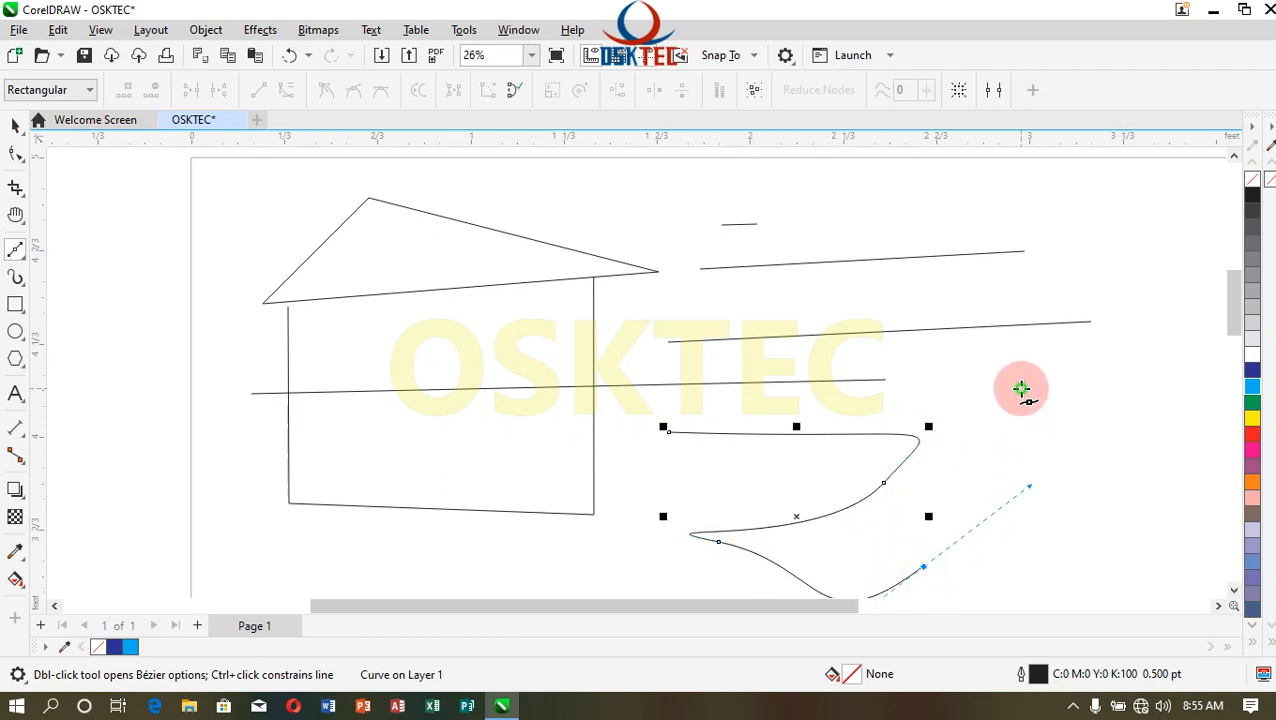
pyautogui.moveTo(1021, 389); pyautogui.dragTo(940, 328)
pyautogui.moveTo(1085, 344); pyautogui.dragTo(1125, 413)
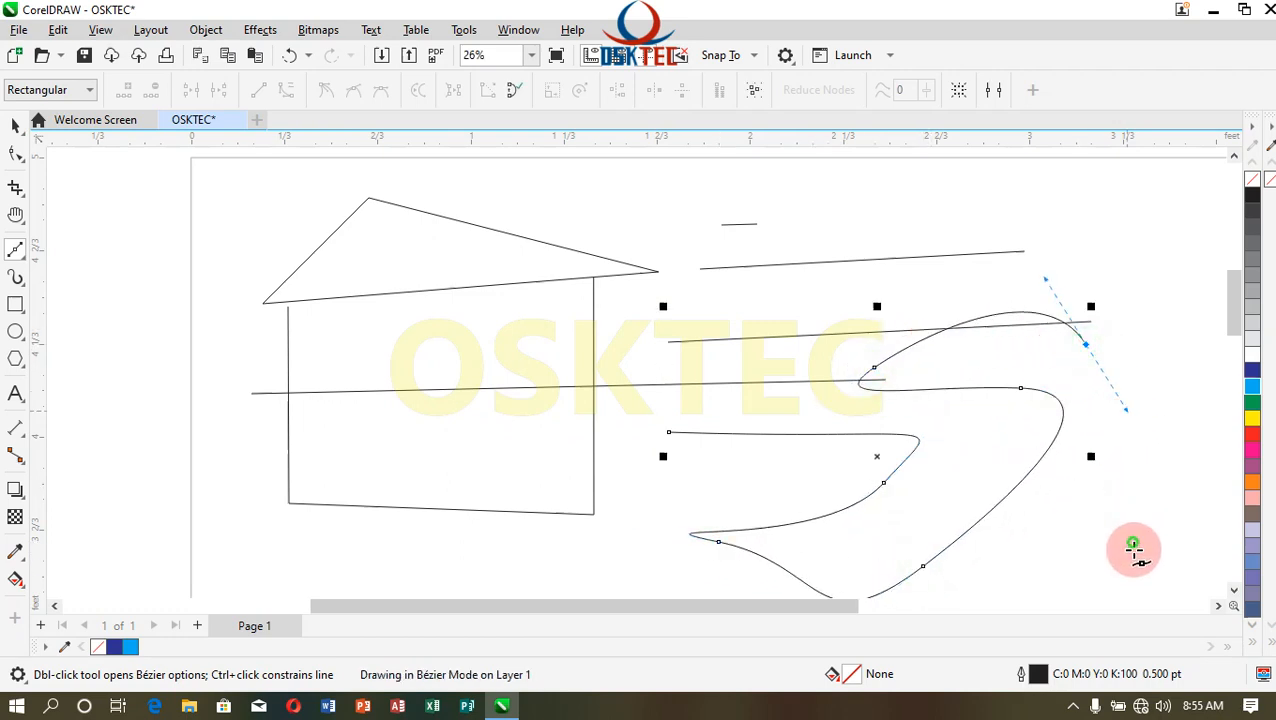
pyautogui.moveTo(1133, 541); pyautogui.dragTo(1127, 556)
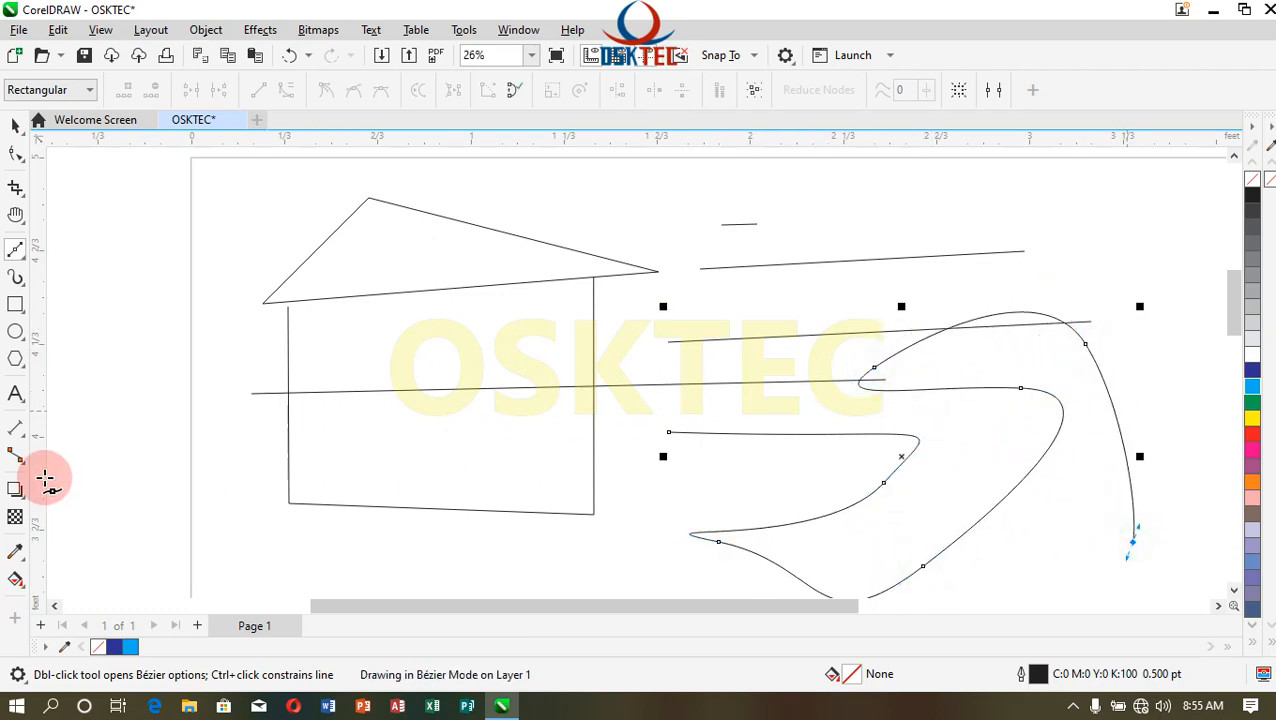
# - Draw a closed, downward-pointing triangle about 0.46 by 0.76 ft across the page's left edge with the Pen tool
pyautogui.click(24, 262)
pyautogui.click(63, 310)
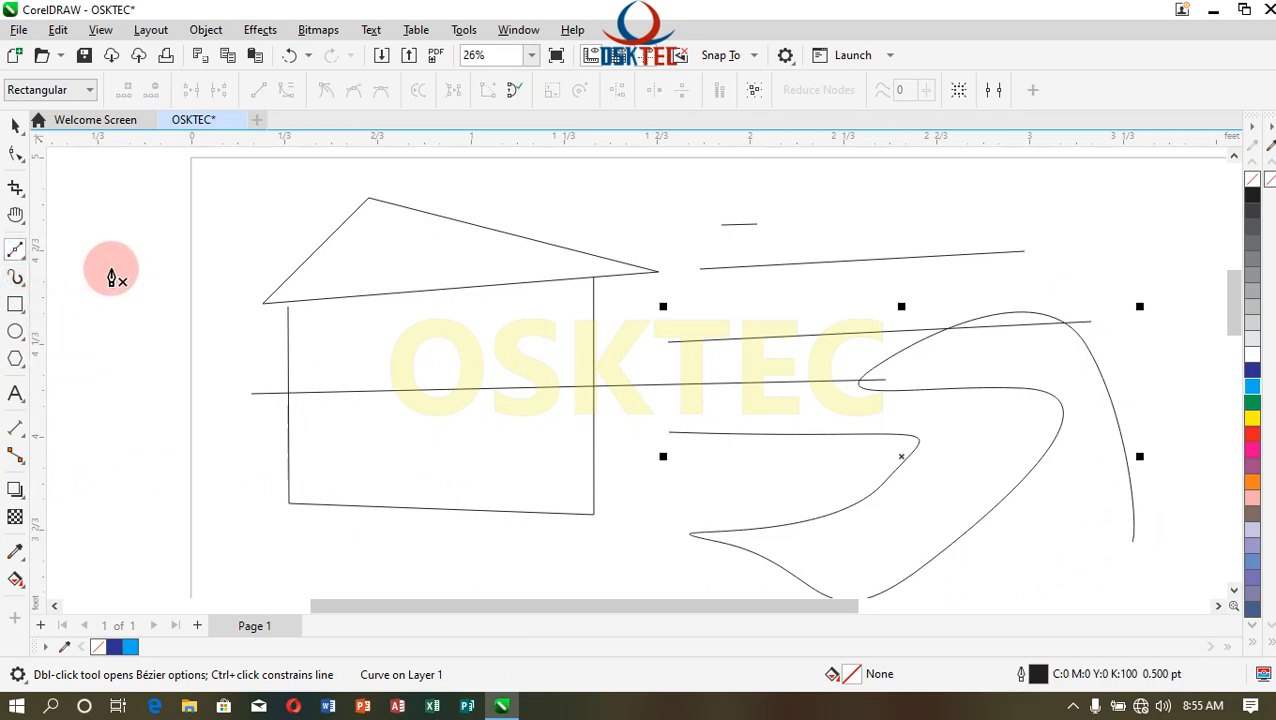
pyautogui.click(108, 265)
pyautogui.click(222, 470)
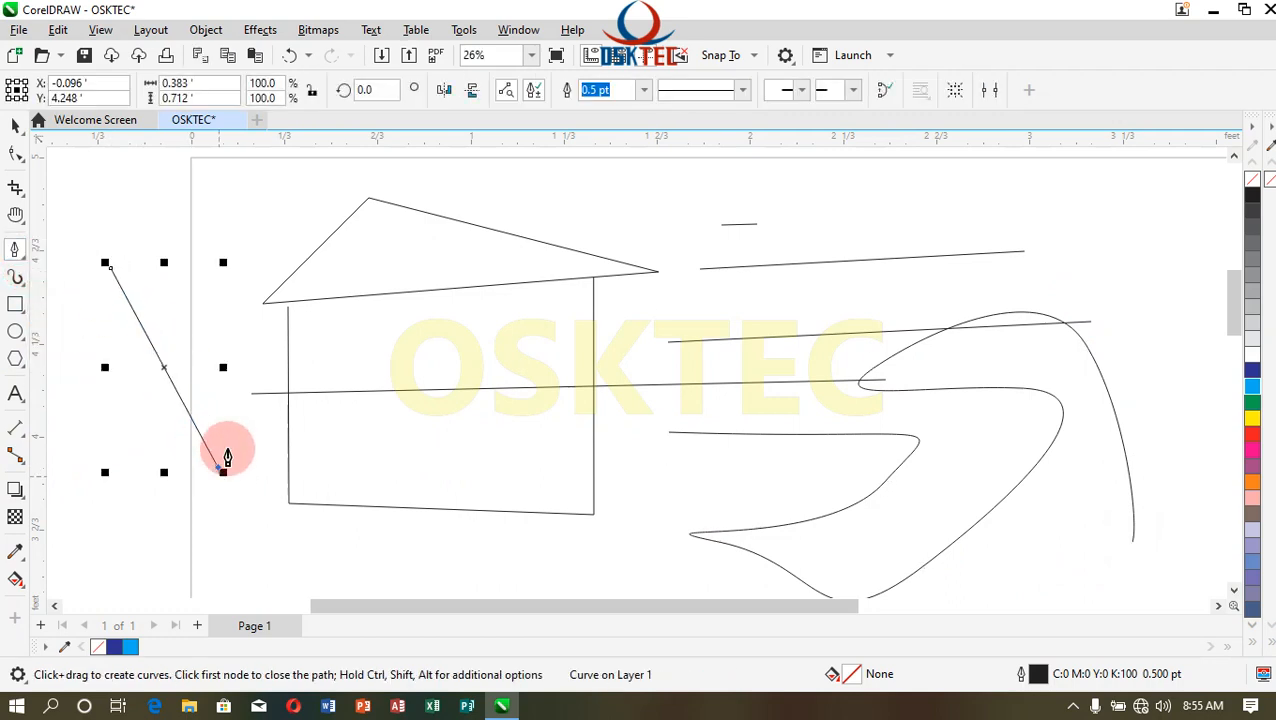
pyautogui.click(241, 256)
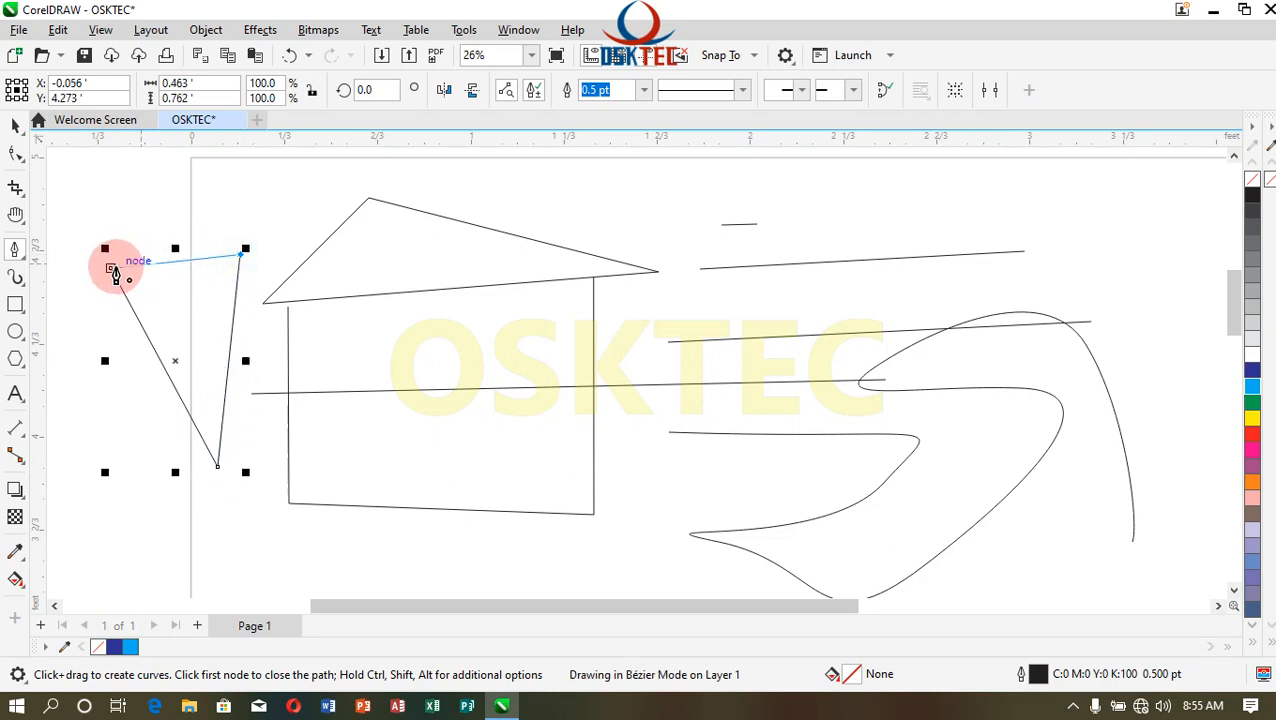
pyautogui.click(108, 268)
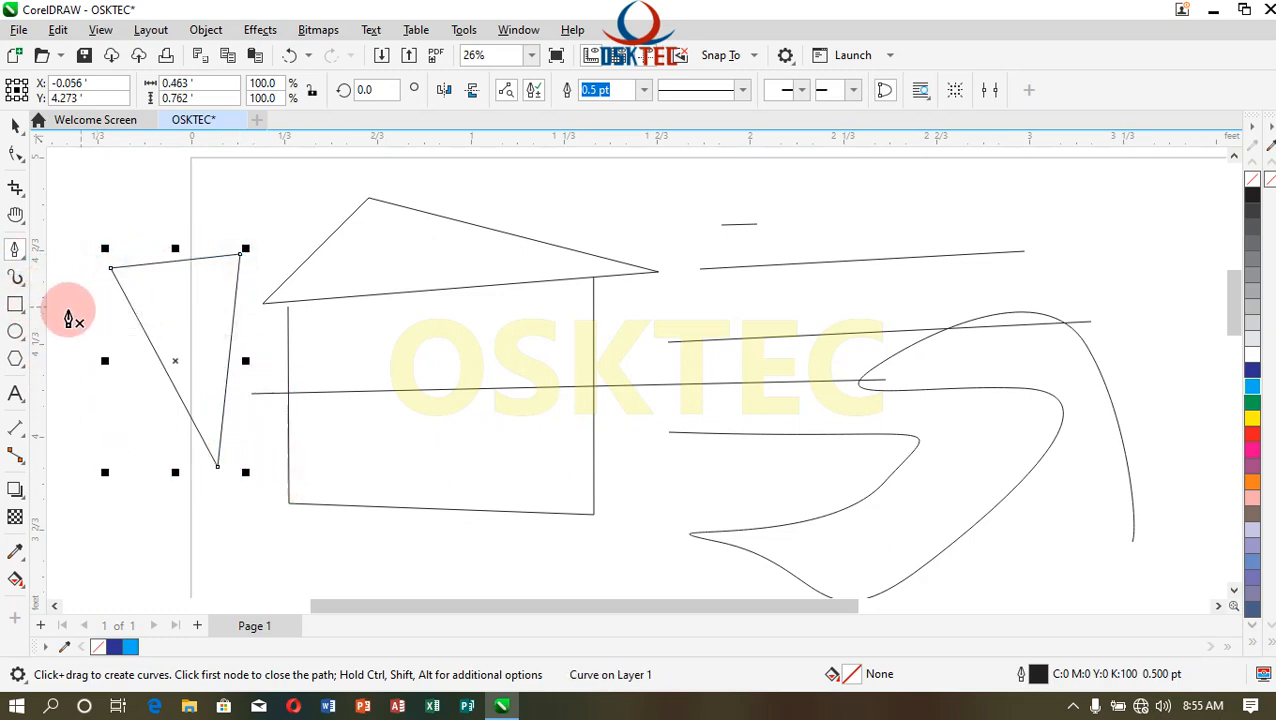
# - Select all objects in the drawing and delete them
pyautogui.doubleClick(16, 126)
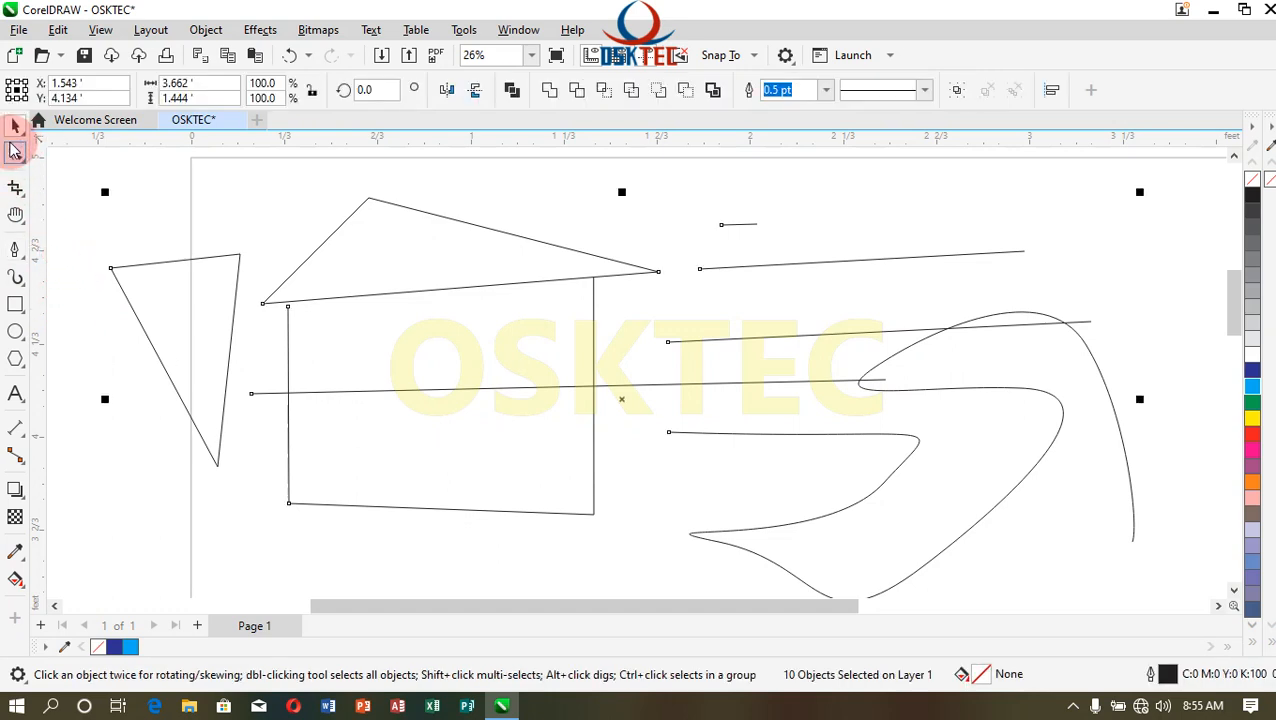
pyautogui.press('Delete')
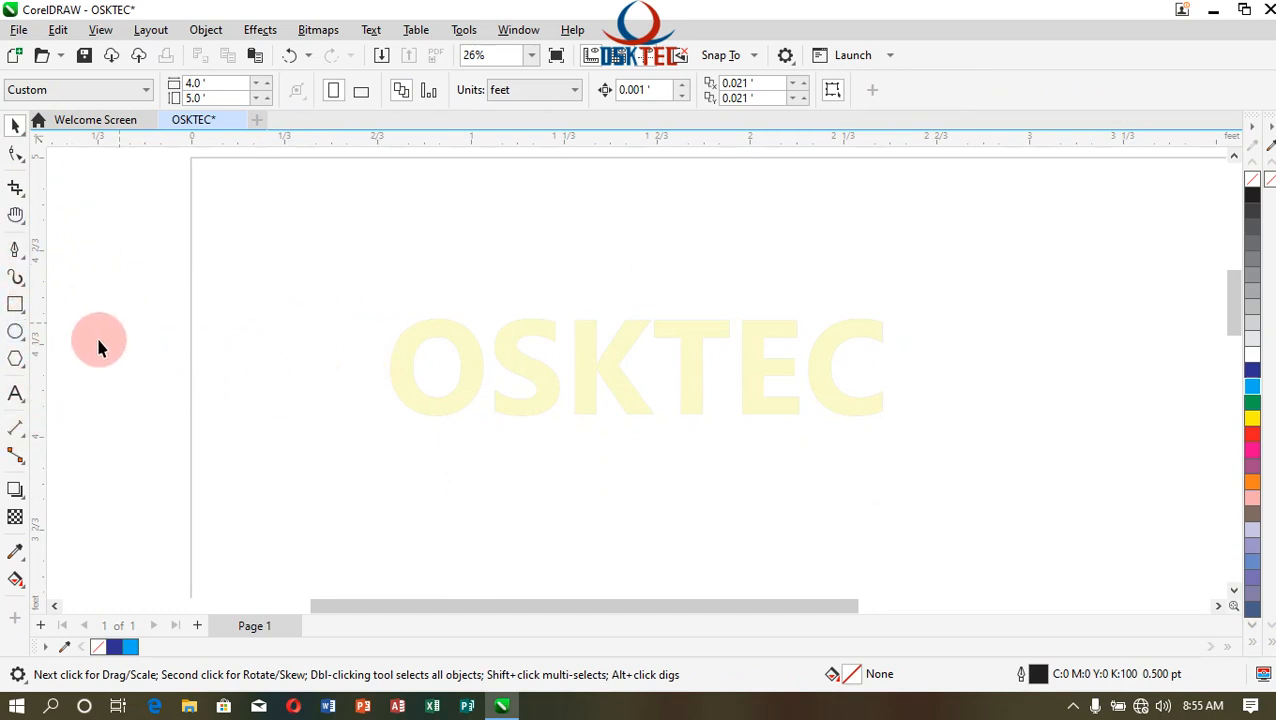
# - Draw three tapered freehand strokes across the upper part of the page with the Artistic Media tool's preset stroke
pyautogui.click(15, 278)
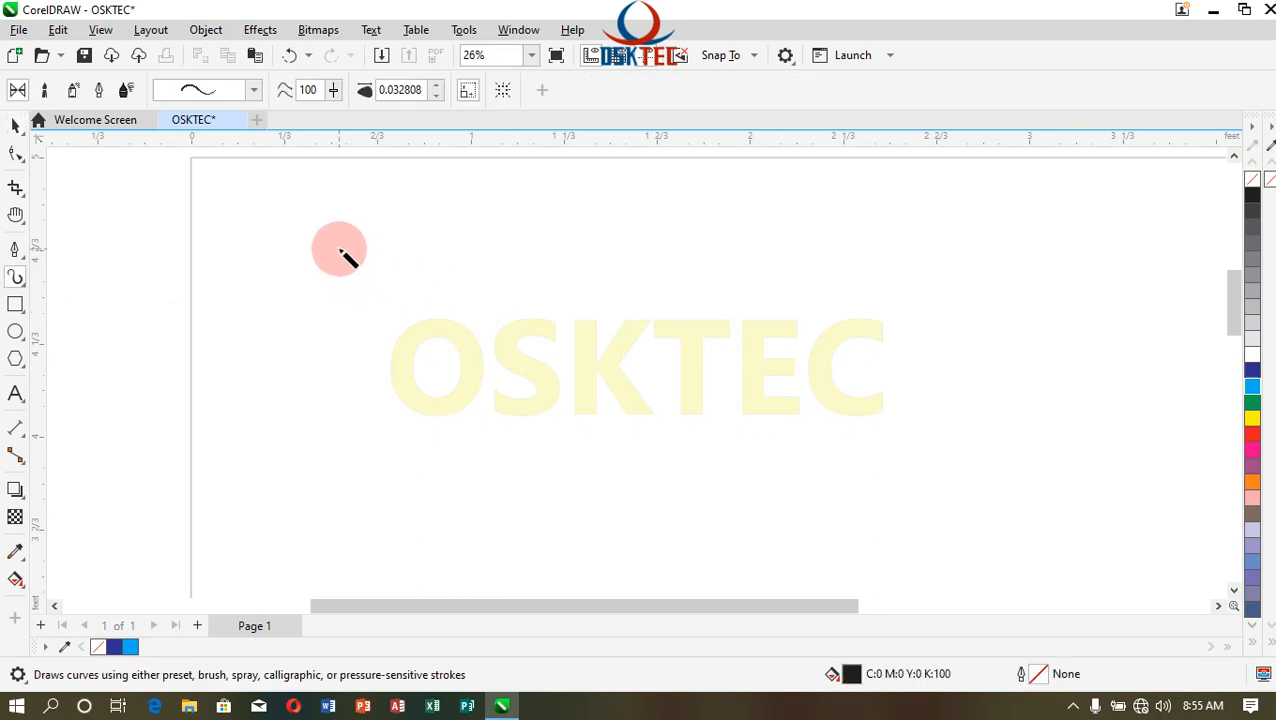
pyautogui.moveTo(340, 250)
pyautogui.mouseDown()
pyautogui.moveTo(603, 422)
pyautogui.moveTo(726, 424)
pyautogui.mouseUp()
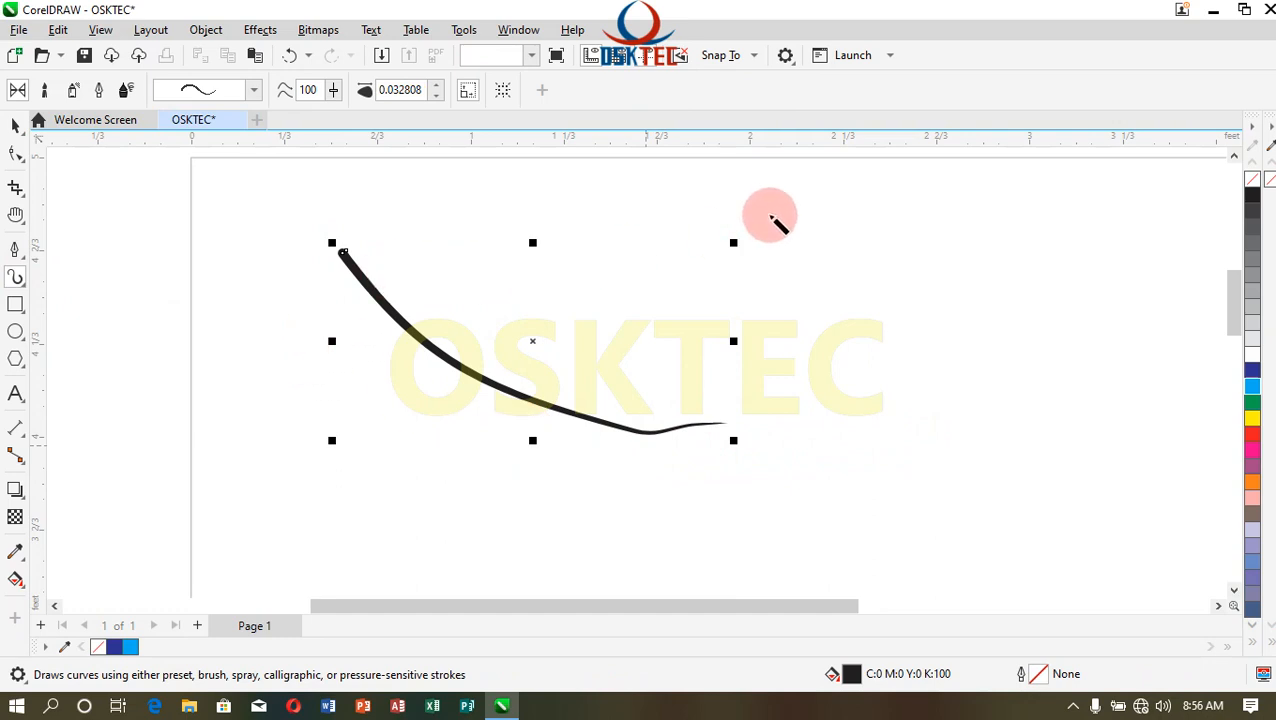
pyautogui.moveTo(1085, 300)
pyautogui.mouseDown()
pyautogui.moveTo(1066, 271)
pyautogui.moveTo(969, 301)
pyautogui.moveTo(917, 428)
pyautogui.moveTo(702, 414)
pyautogui.mouseUp()
pyautogui.moveTo(572, 228); pyautogui.dragTo(770, 318)
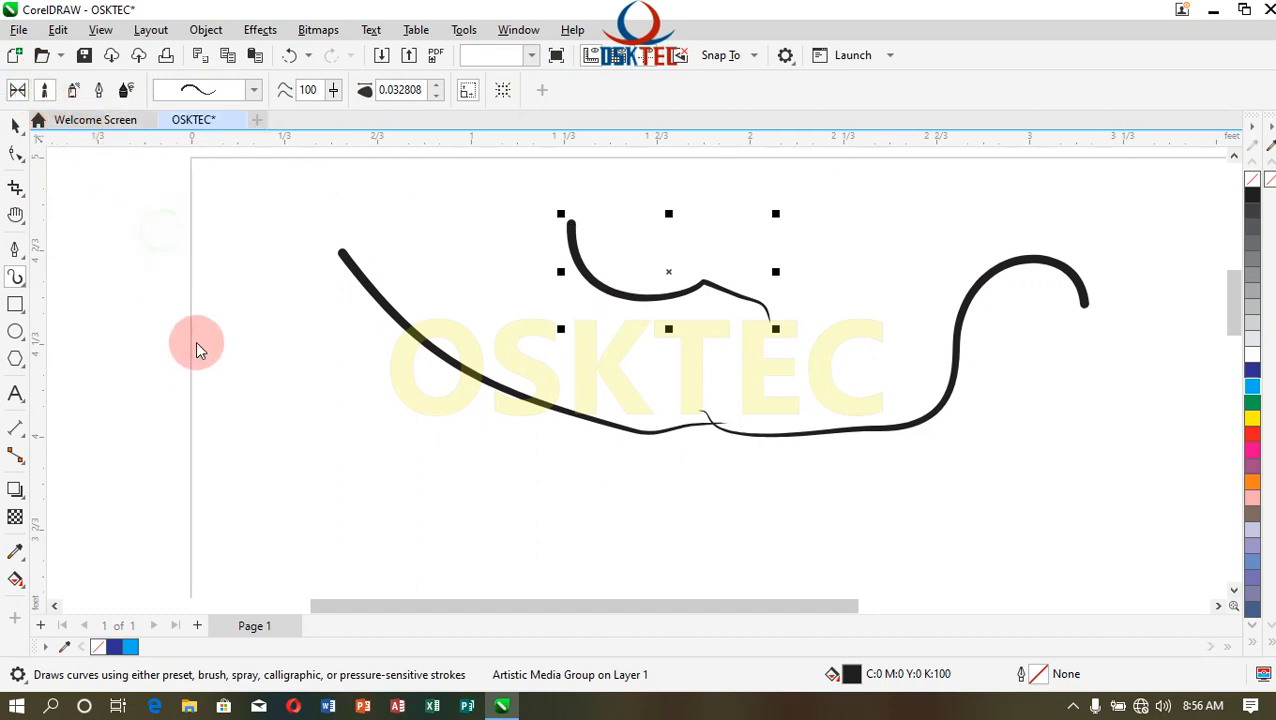
# - Draw two dashed strokes with the Artistic brush and one zigzag spray from the Brush Strokes category using Artistic Media
pyautogui.moveTo(196, 343); pyautogui.dragTo(197, 359)
pyautogui.moveTo(228, 177)
pyautogui.mouseDown()
pyautogui.moveTo(296, 337)
pyautogui.moveTo(358, 434)
pyautogui.mouseUp()
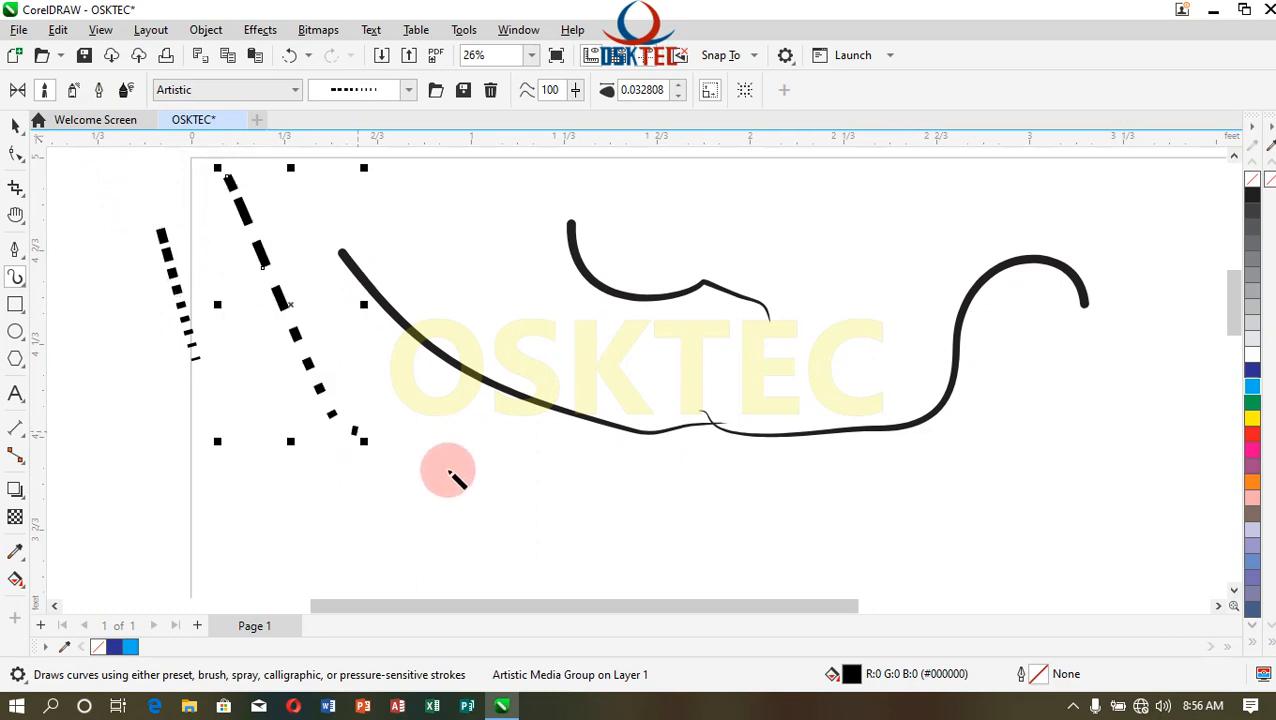
pyautogui.click(76, 101)
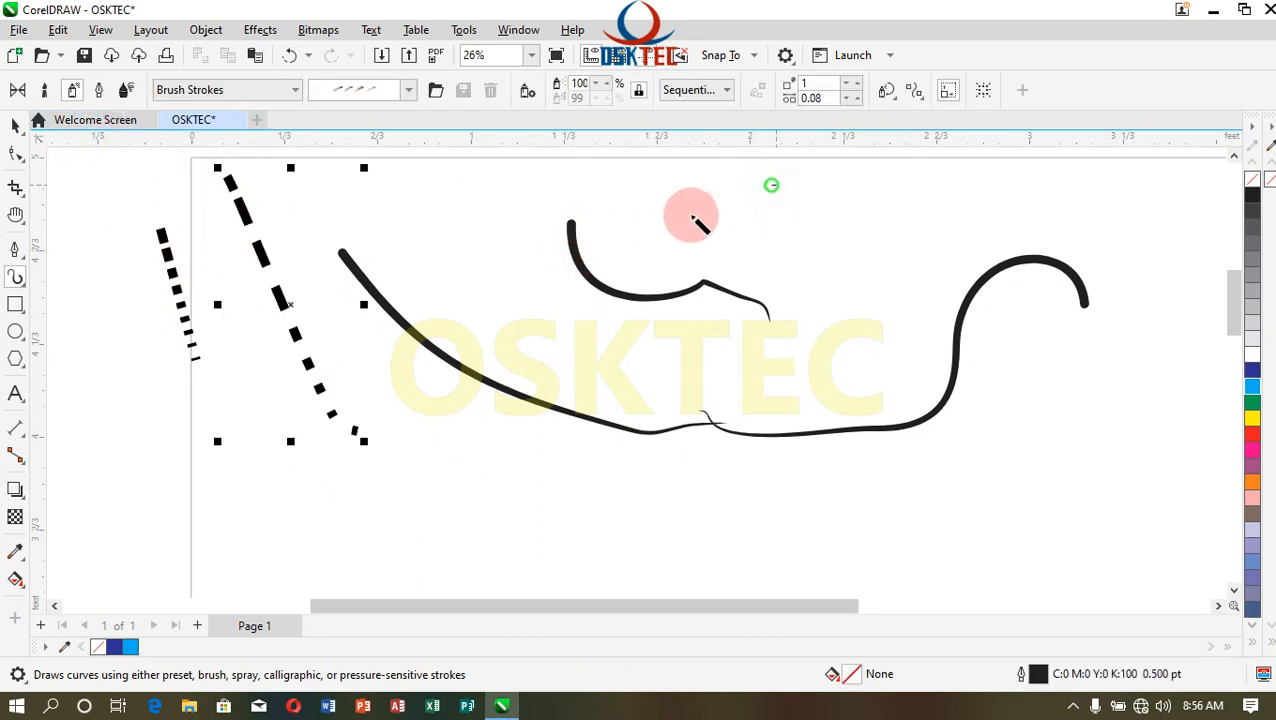
pyautogui.moveTo(693, 216)
pyautogui.mouseDown()
pyautogui.moveTo(637, 250)
pyautogui.moveTo(546, 350)
pyautogui.moveTo(478, 366)
pyautogui.mouseUp()
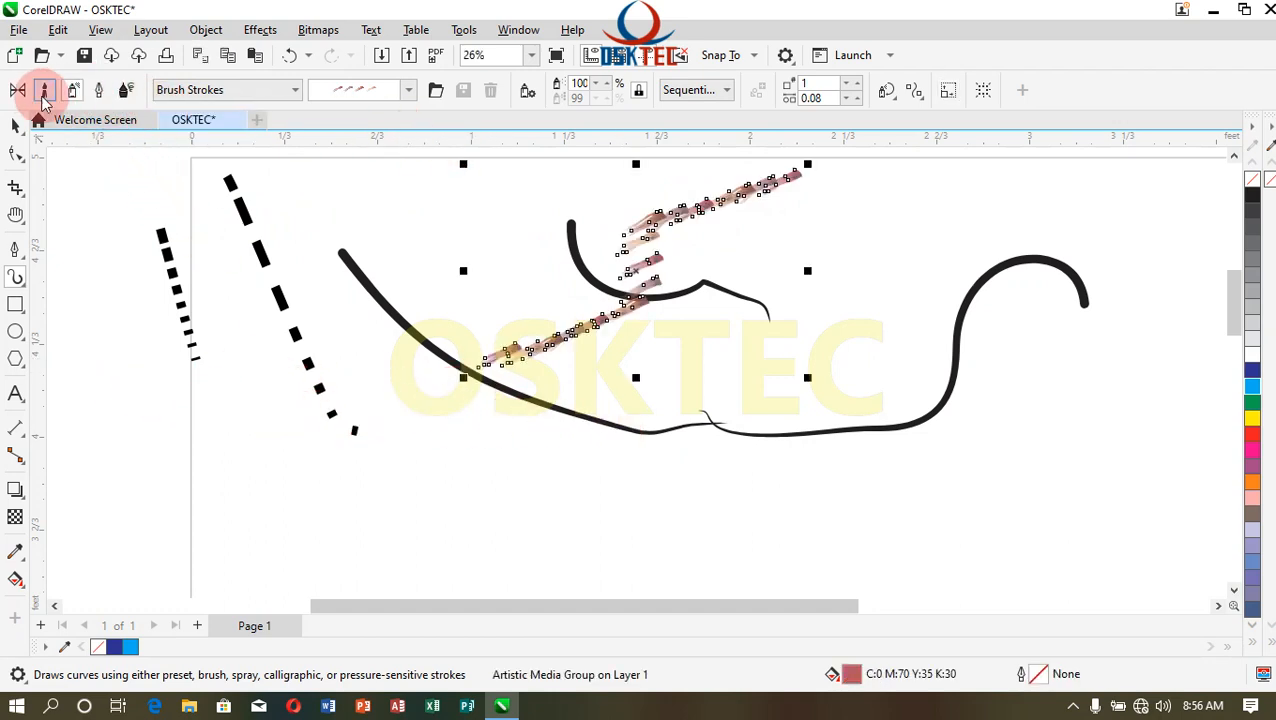
# - Choose a different preset stroke for Artistic Media and draw a tall, roughly vertical stroke through the long curved one
pyautogui.click(18, 92)
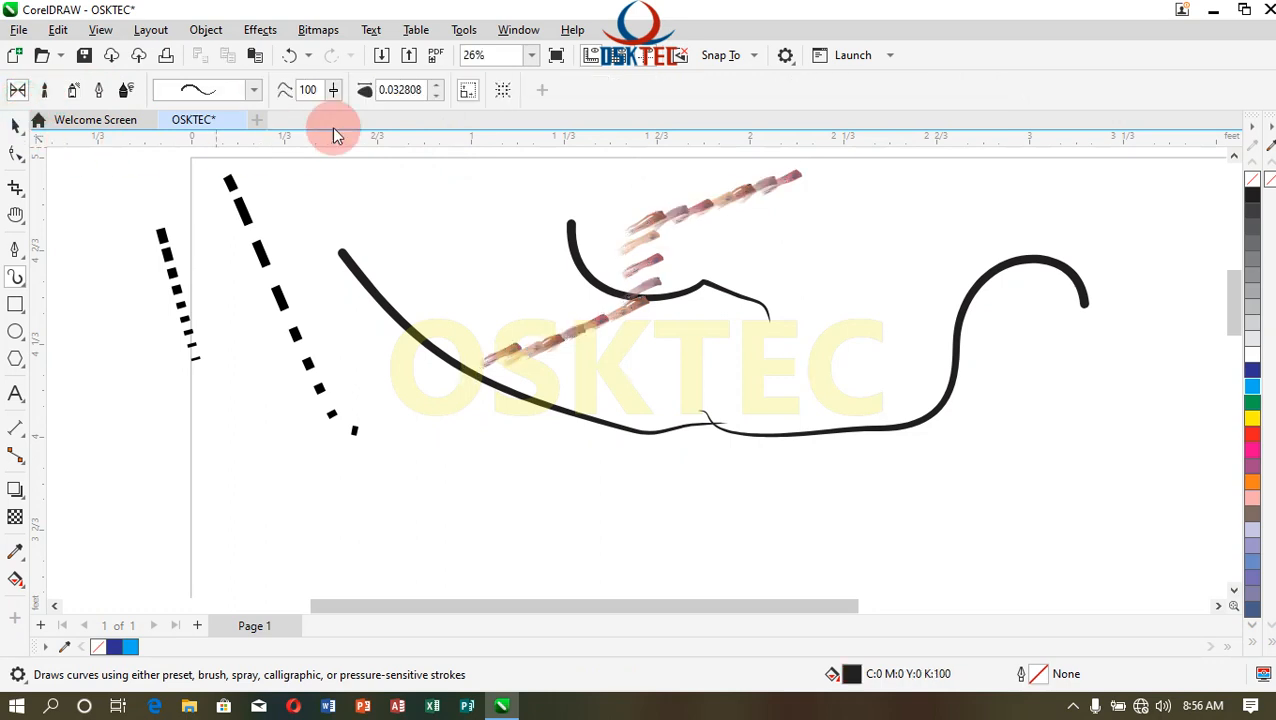
pyautogui.click(256, 93)
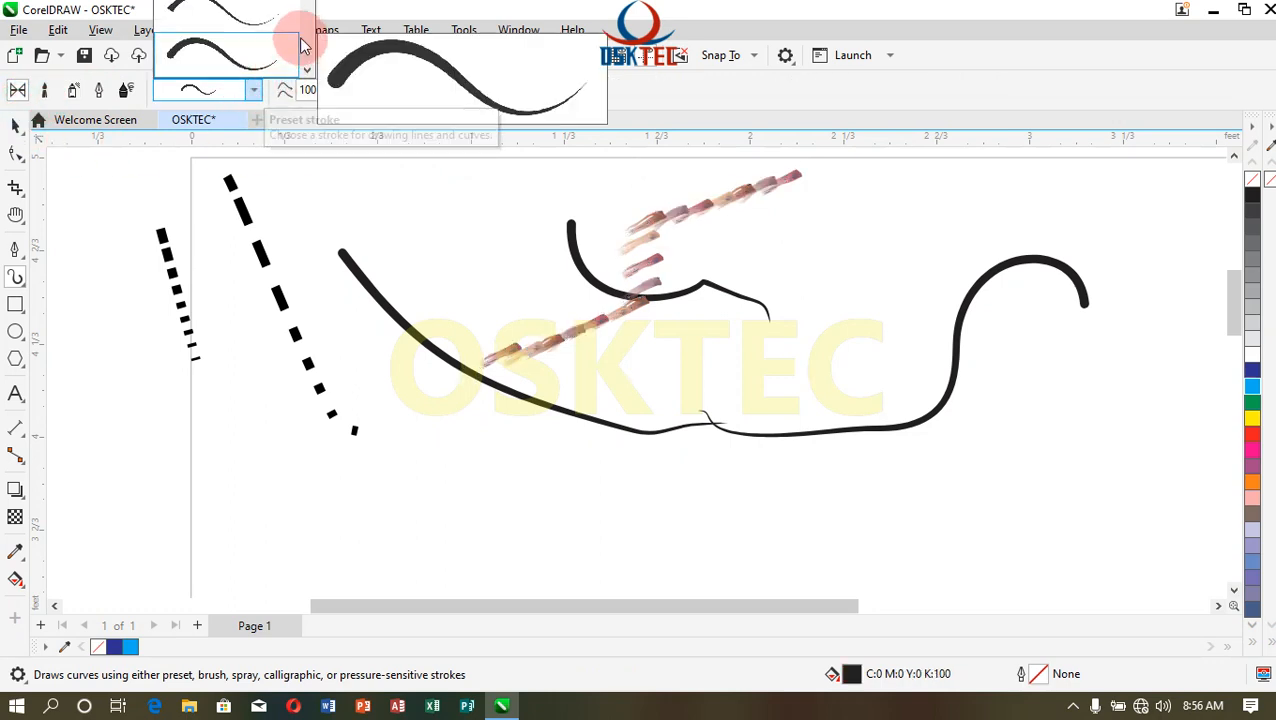
pyautogui.click(228, 52)
pyautogui.moveTo(383, 245); pyautogui.dragTo(330, 472)
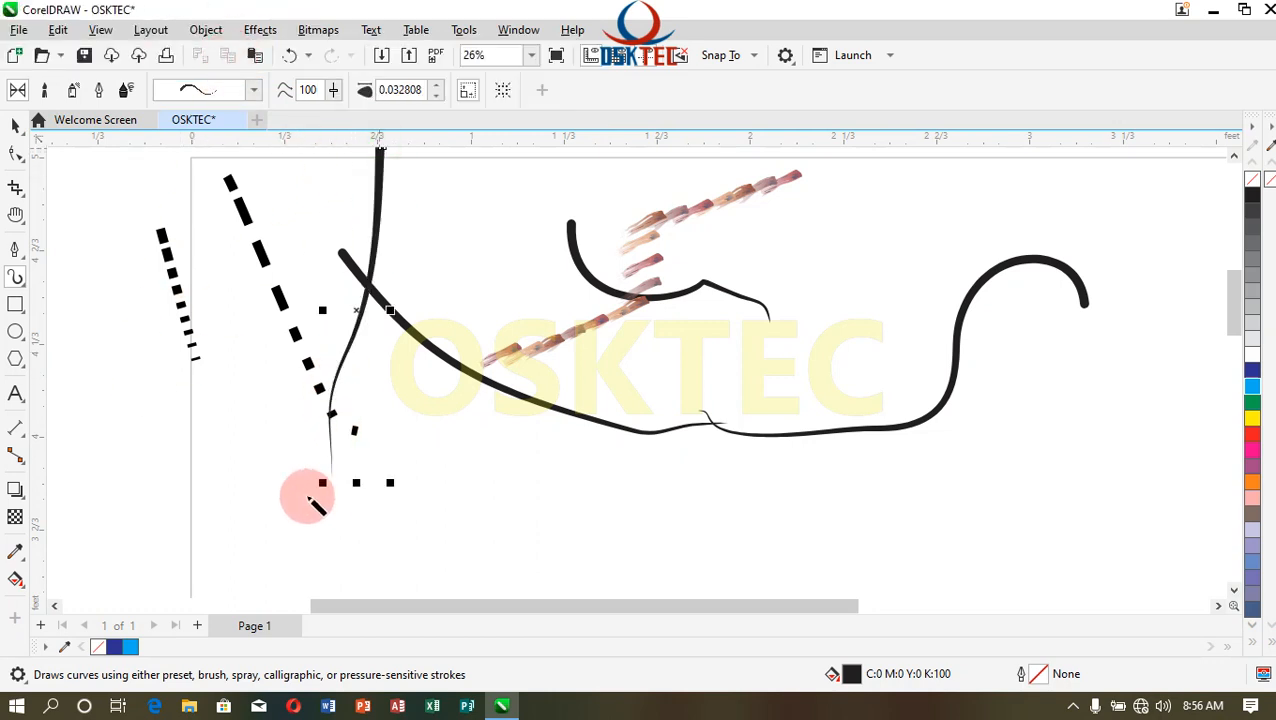
# - Sketch two open curves and one closed, looping shape around the lower part of the strokes with the LiveSketch tool
pyautogui.click(22, 288)
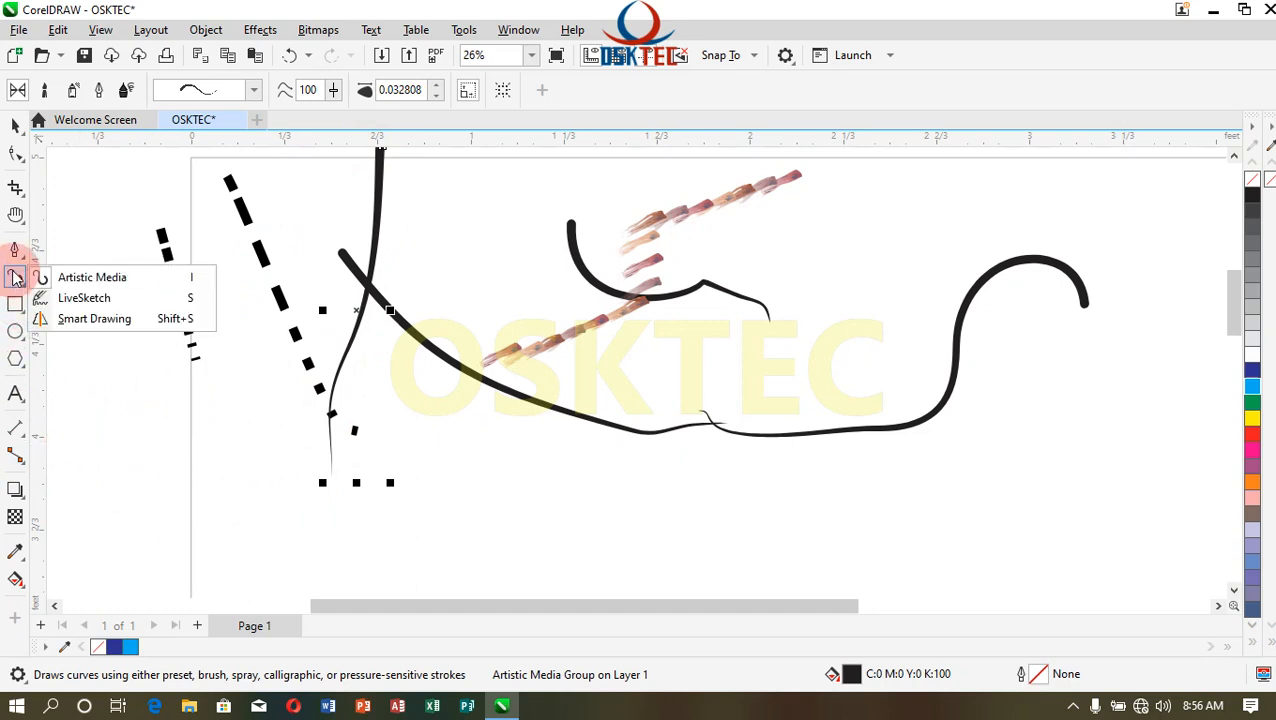
pyautogui.click(86, 298)
pyautogui.moveTo(78, 268)
pyautogui.mouseDown()
pyautogui.moveTo(194, 456)
pyautogui.moveTo(215, 462)
pyautogui.mouseUp()
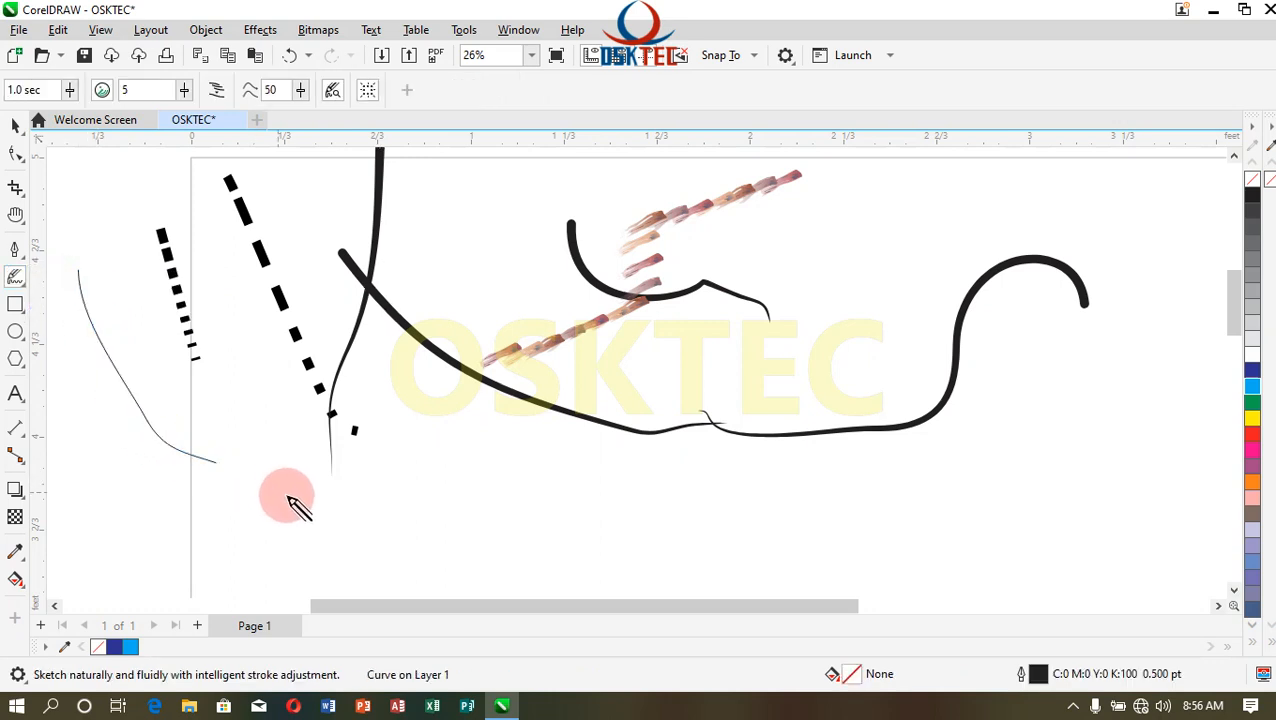
pyautogui.moveTo(494, 483); pyautogui.dragTo(525, 462)
pyautogui.moveTo(543, 512)
pyautogui.mouseDown()
pyautogui.moveTo(672, 461)
pyautogui.moveTo(810, 535)
pyautogui.mouseUp()
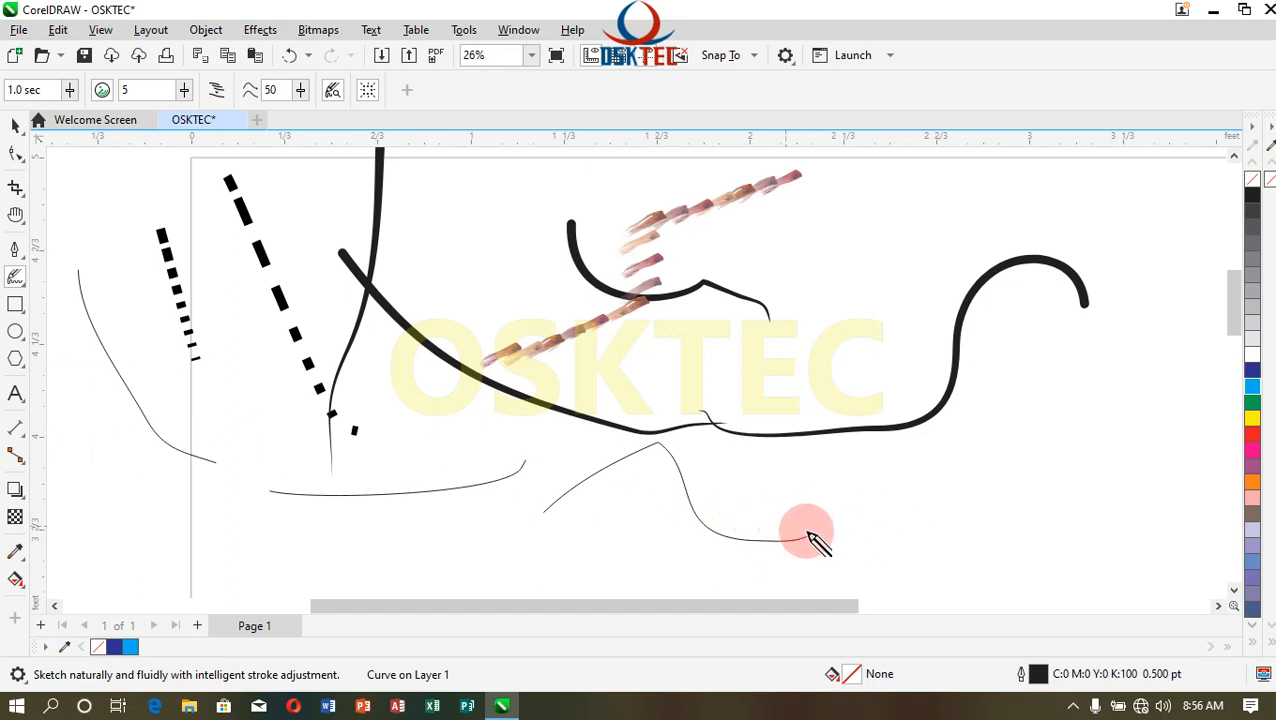
pyautogui.moveTo(810, 535)
pyautogui.mouseDown()
pyautogui.moveTo(803, 505)
pyautogui.moveTo(749, 440)
pyautogui.moveTo(681, 421)
pyautogui.moveTo(549, 413)
pyautogui.moveTo(528, 461)
pyautogui.moveTo(541, 513)
pyautogui.mouseUp()
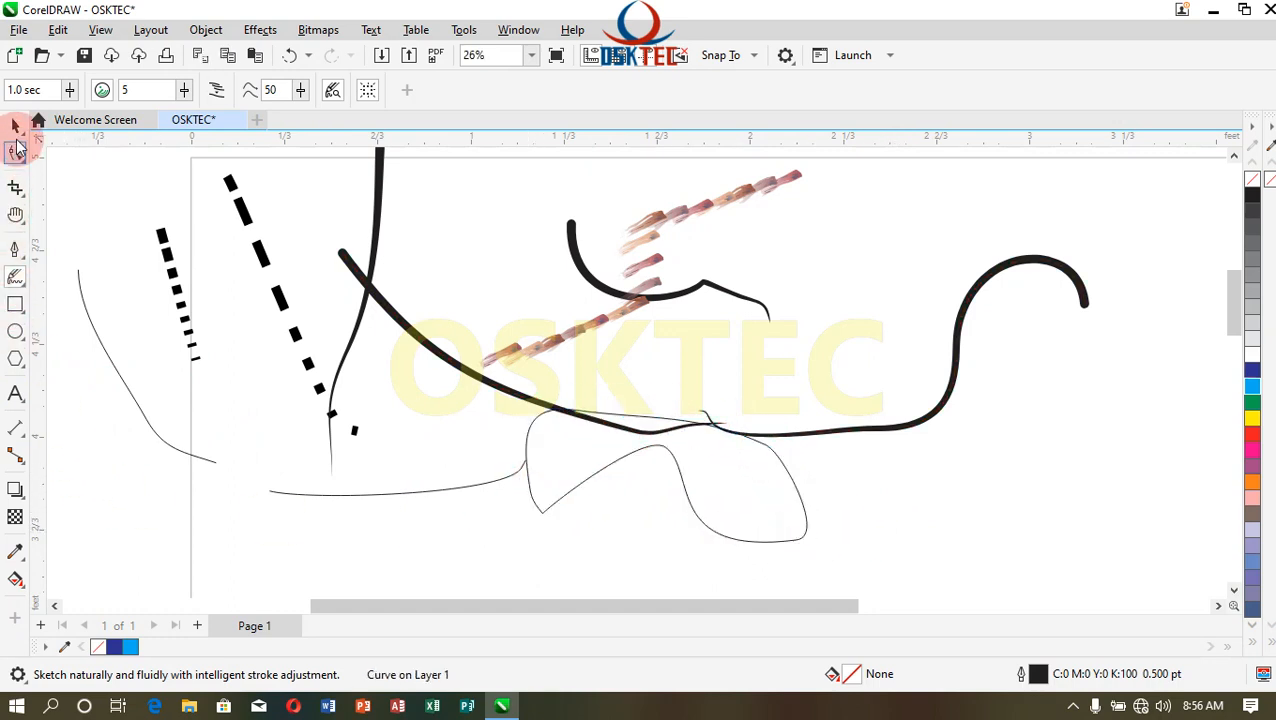
# - Select all the practice strokes and sketched curves and delete them from the drawing
pyautogui.click(17, 128)
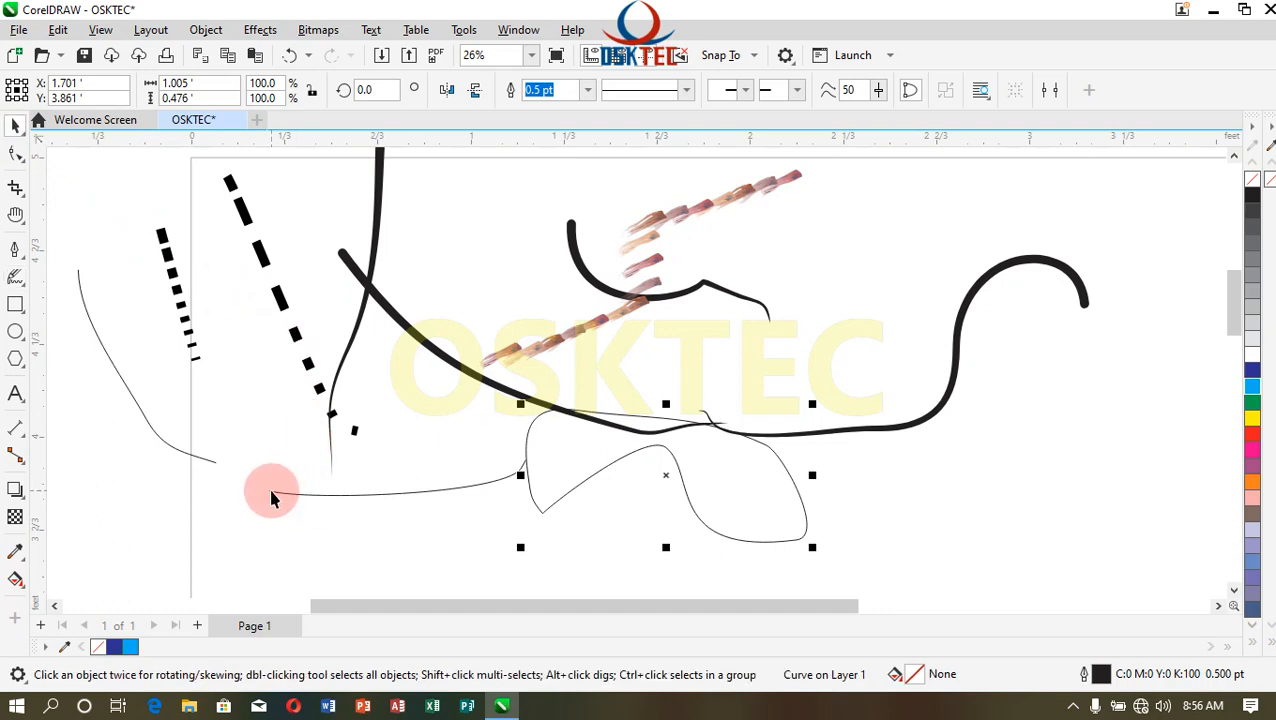
pyautogui.click(271, 491)
pyautogui.hotkey('ctrl', 'a')
pyautogui.press('Delete')
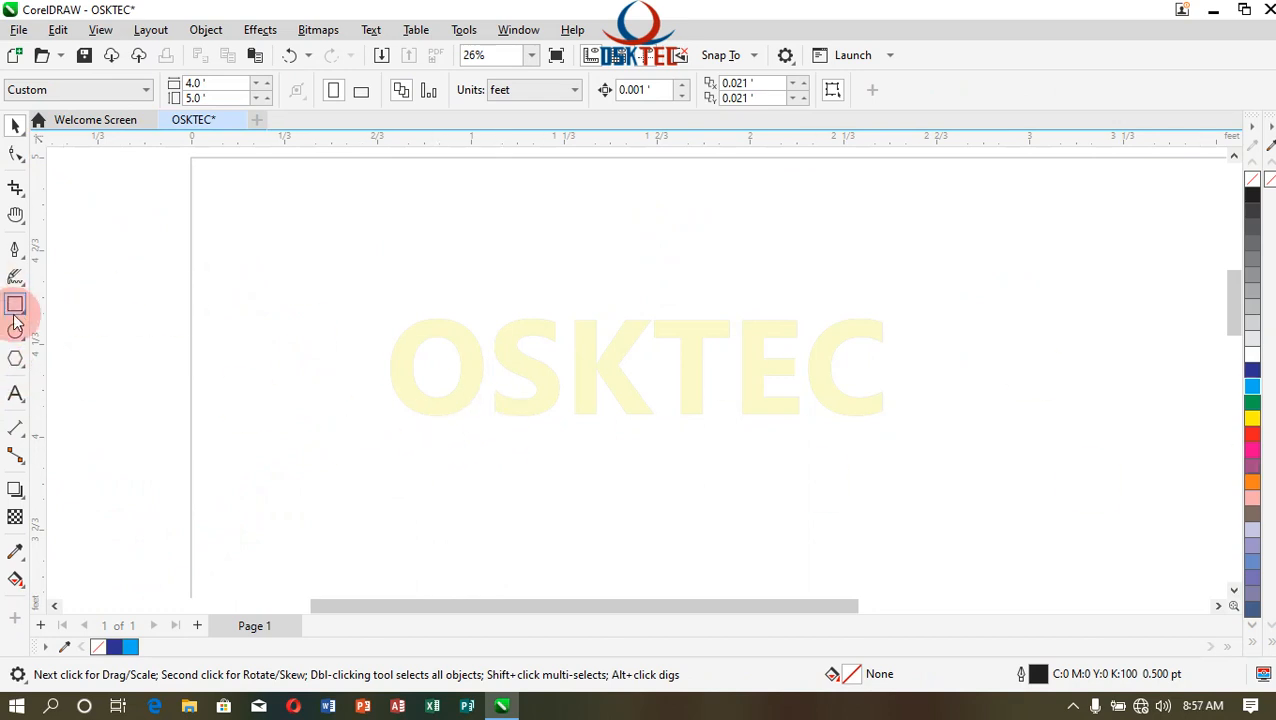
# - Create a page-sized rectangle of 4 by 5 ft with the Rectangle tool and remove it again
pyautogui.scroll(-1, 253, 370)
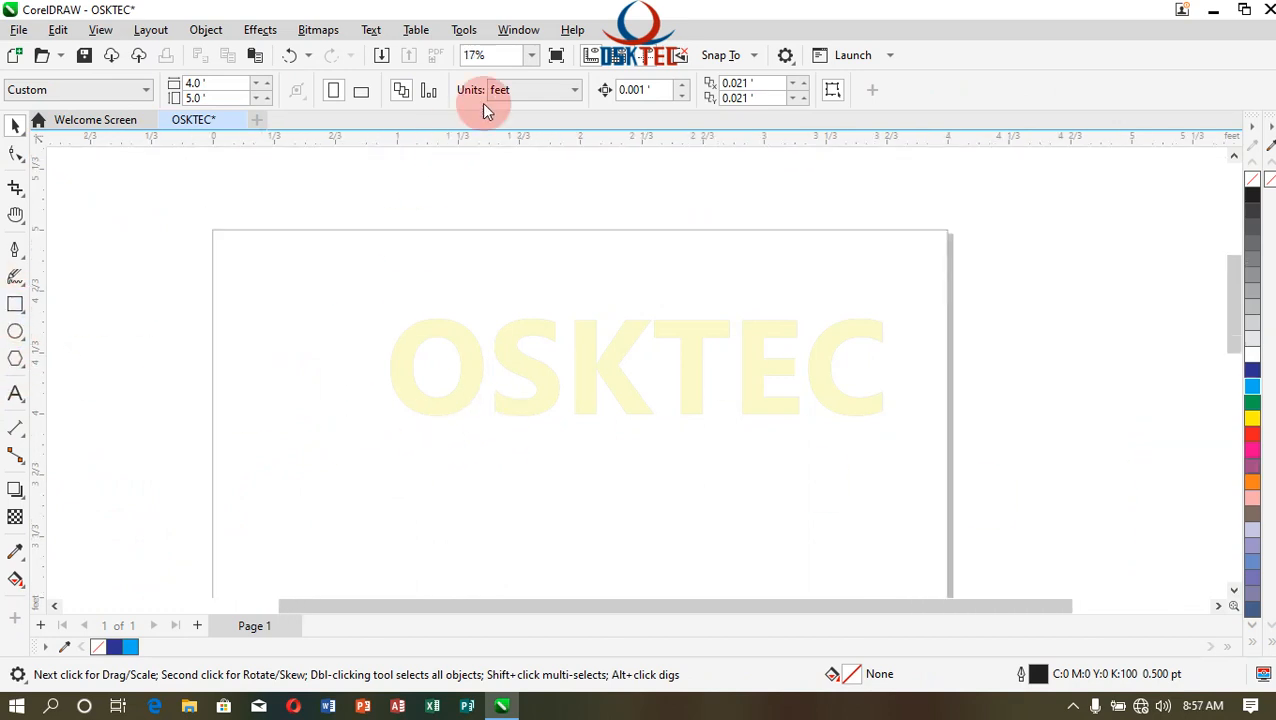
pyautogui.click(531, 56)
pyautogui.click(502, 86)
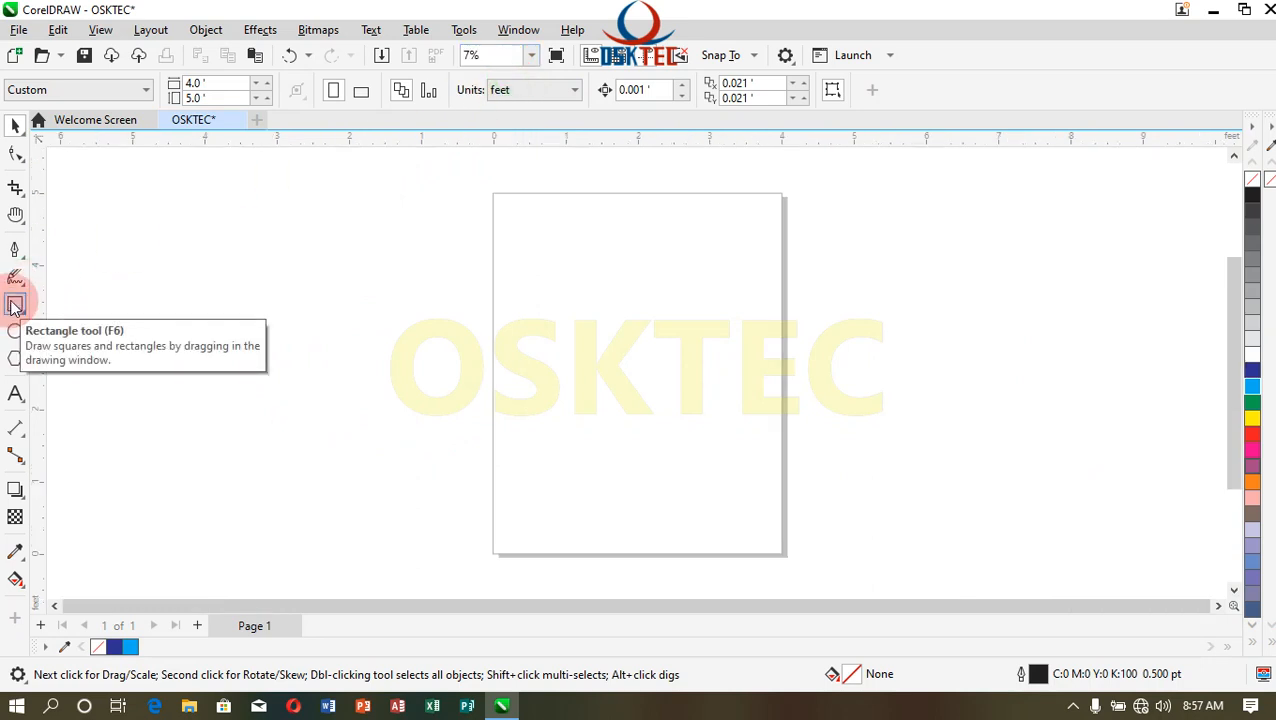
pyautogui.doubleClick(15, 305)
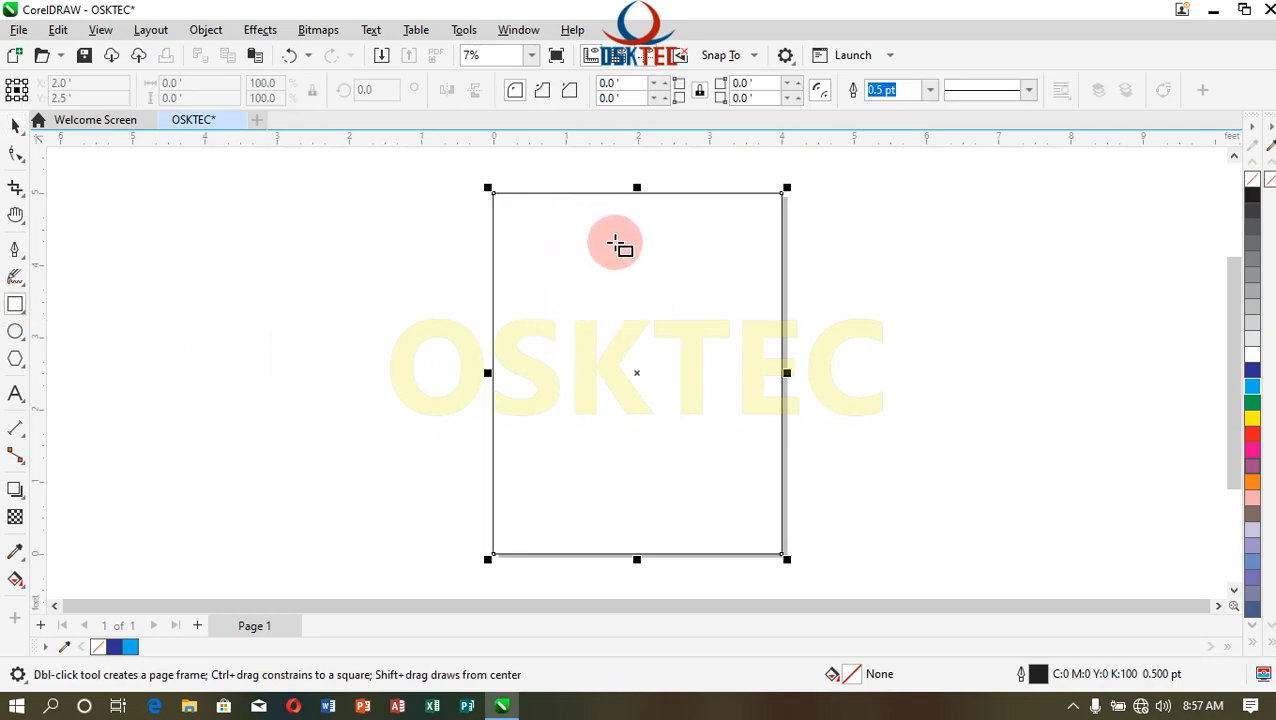
pyautogui.click(12, 128)
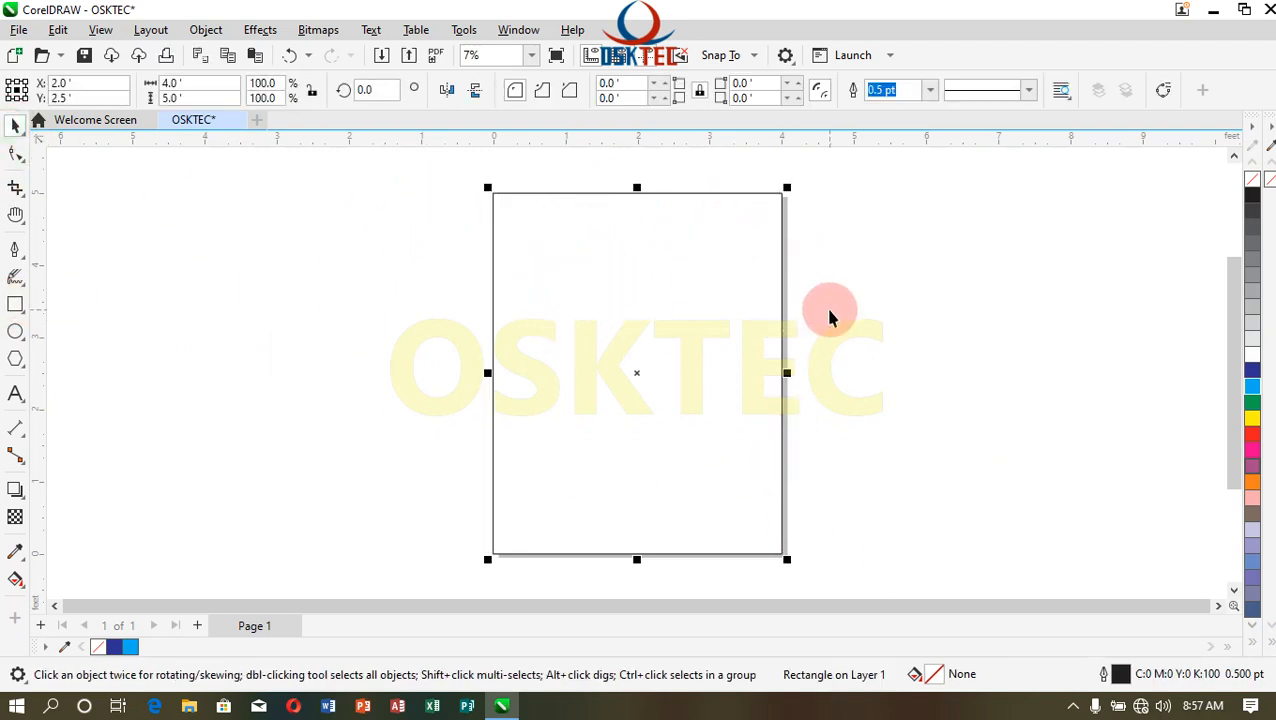
pyautogui.click(78, 355)
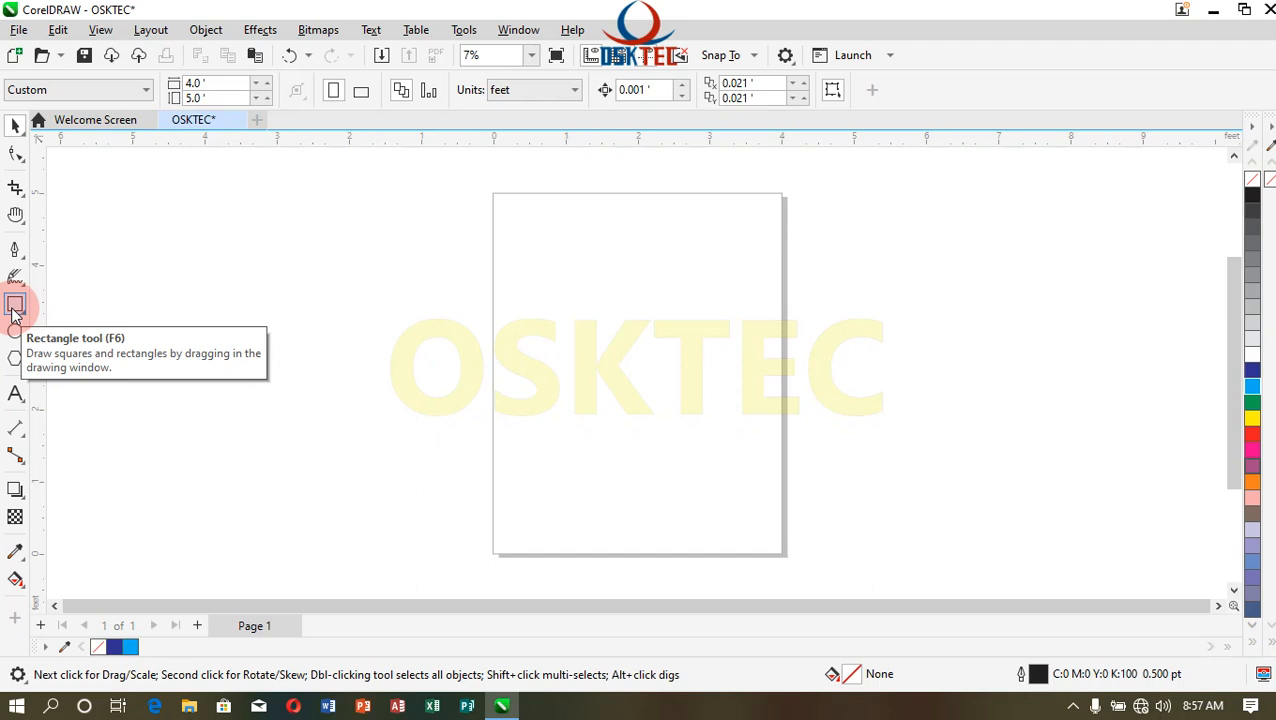
# - Create a rectangle framing the whole page with the Rectangle tool
pyautogui.doubleClick(14, 306)
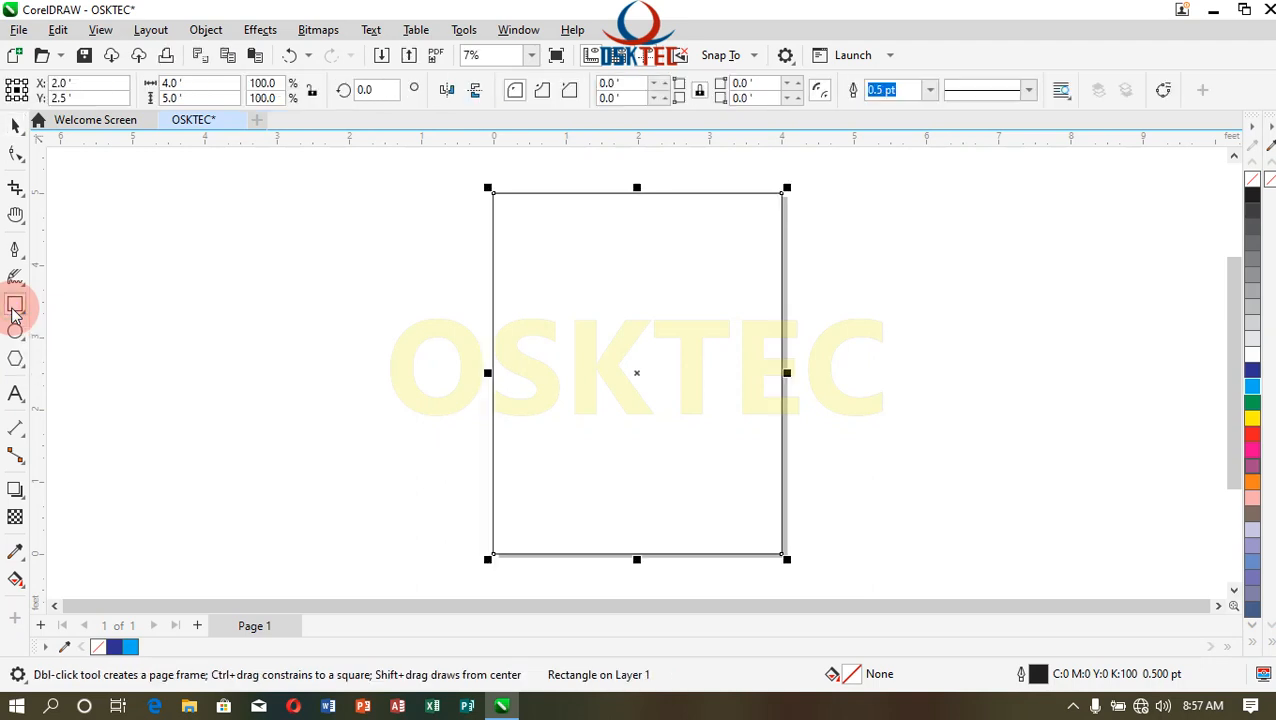
pyautogui.click(18, 128)
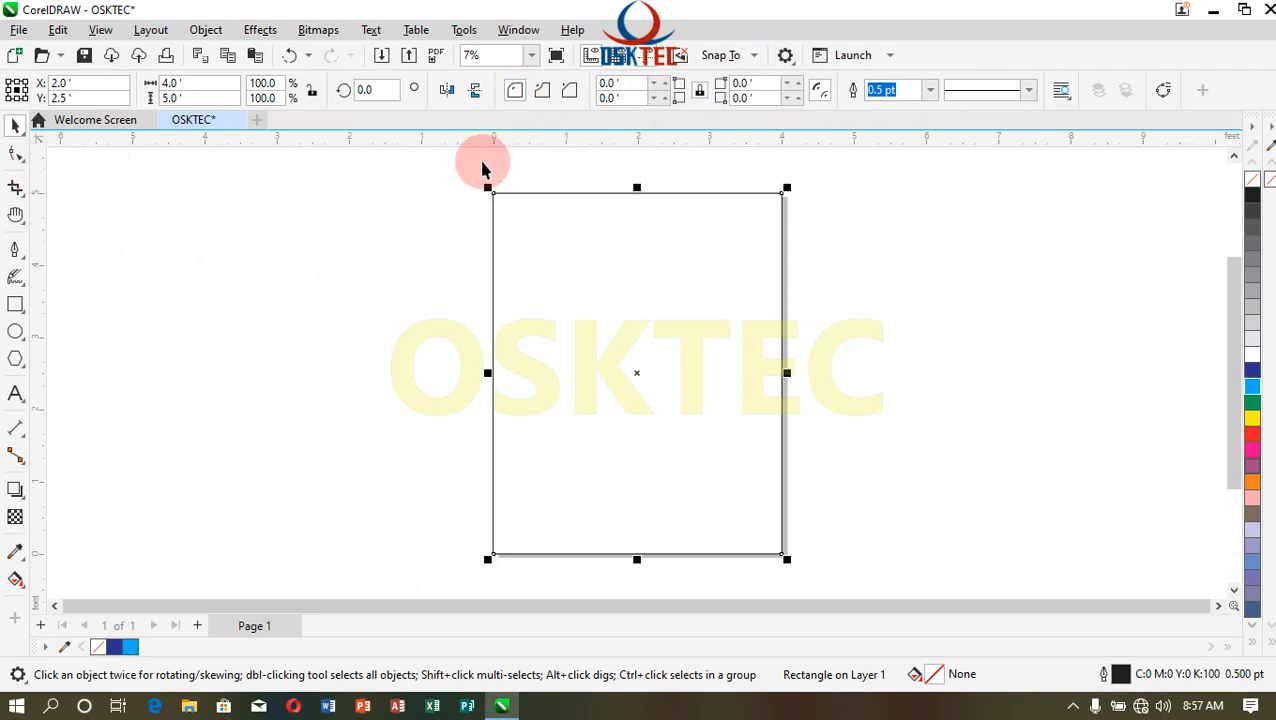
# - Round the page rectangle's corners by about 0.128 ft with the Shape tool, then try the scalloped and chamfered corner styles
pyautogui.click(17, 155)
pyautogui.click(513, 89)
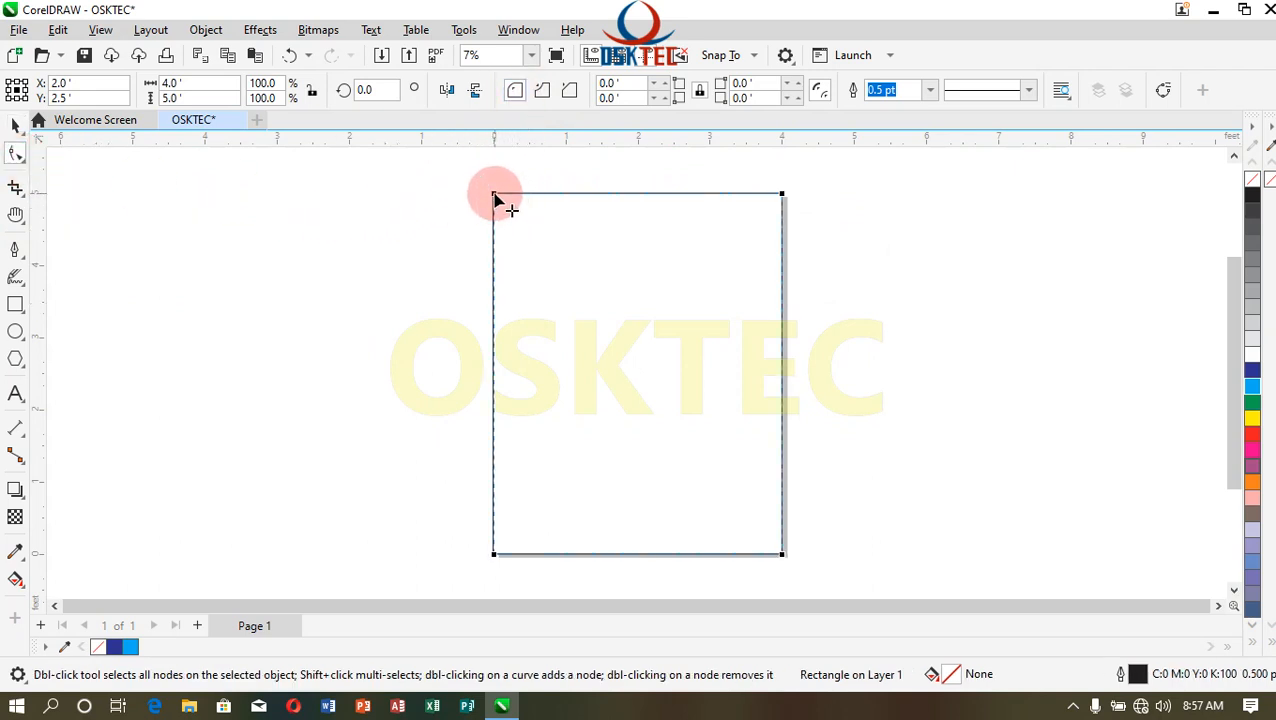
pyautogui.scroll(10, 494, 201)
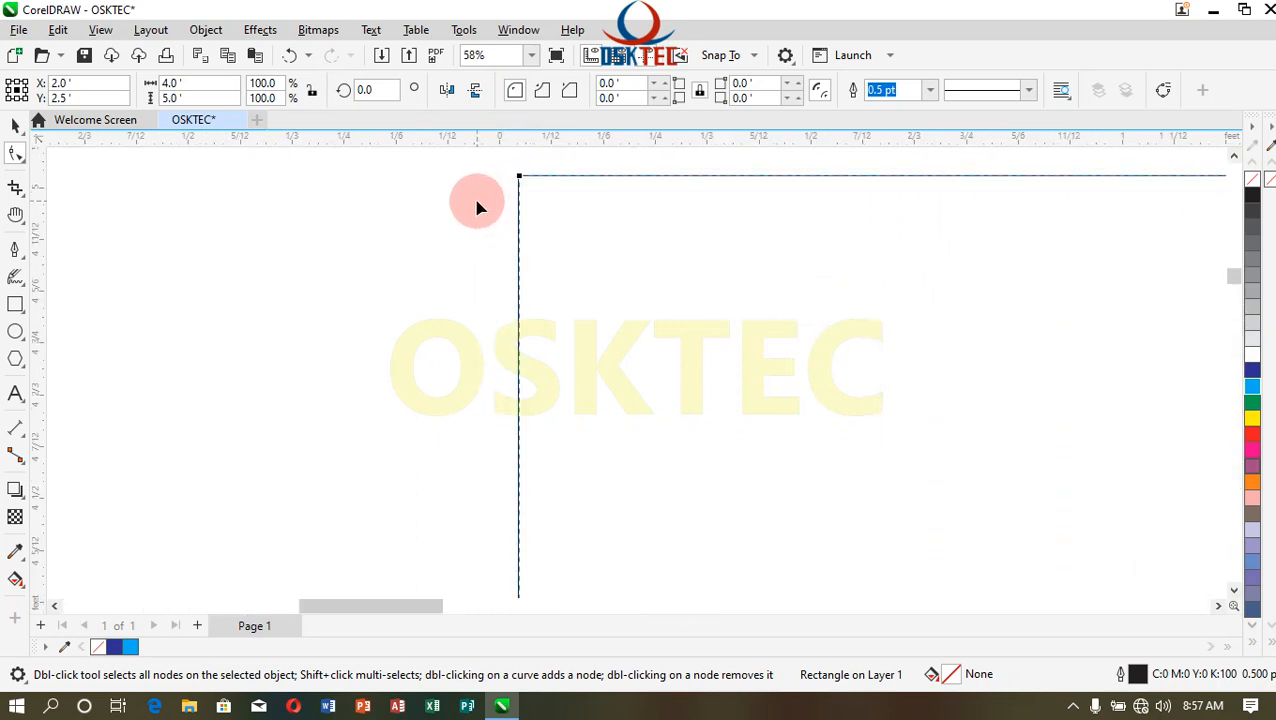
pyautogui.scroll(3, 519, 178)
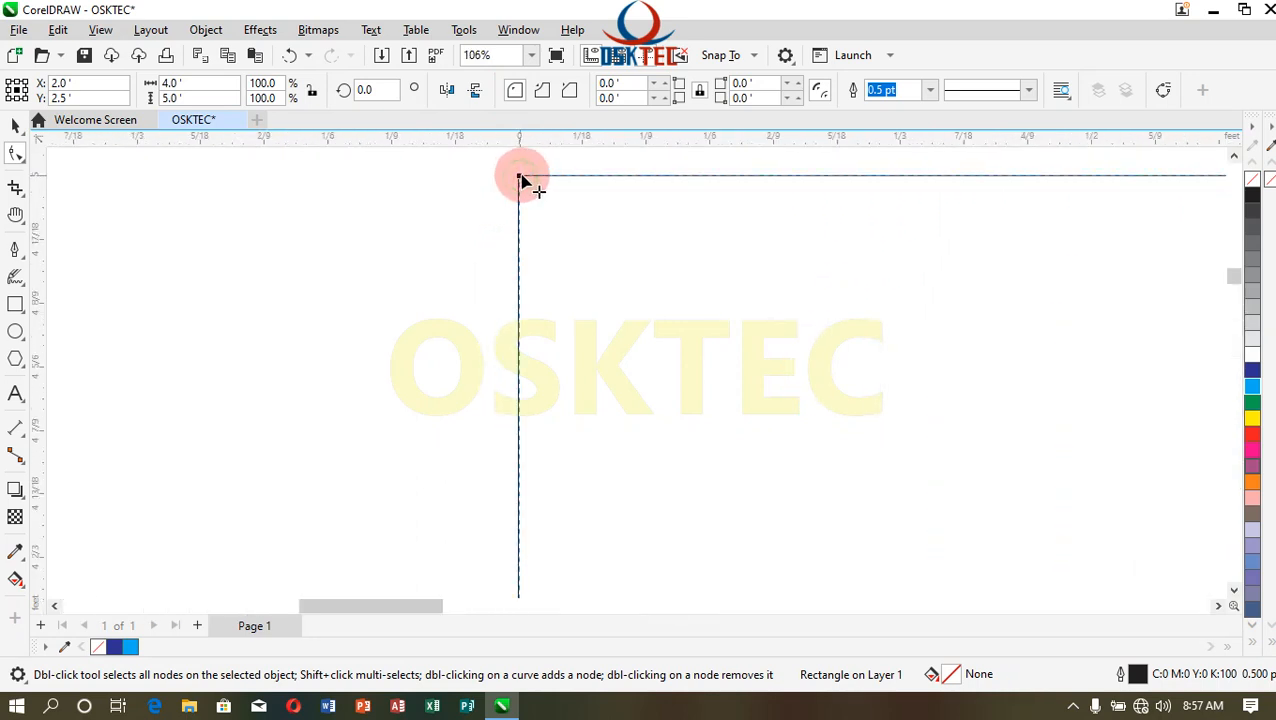
pyautogui.moveTo(521, 180); pyautogui.dragTo(668, 174)
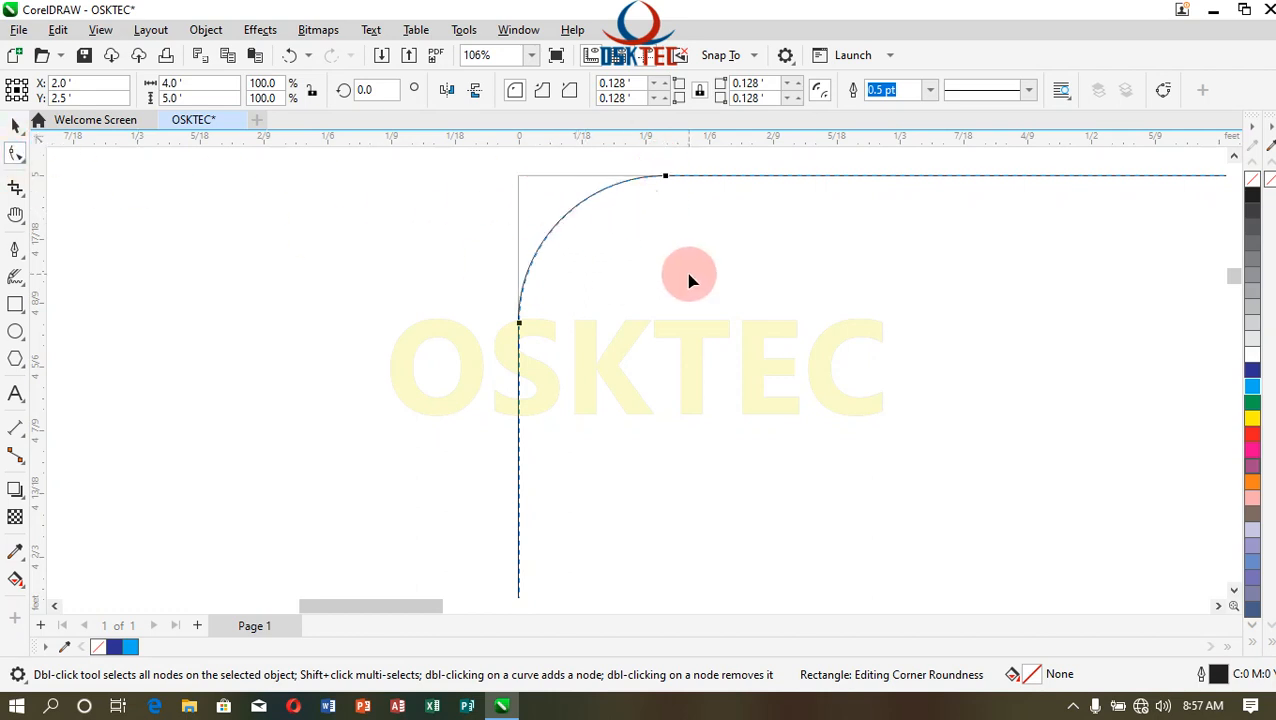
pyautogui.click(547, 102)
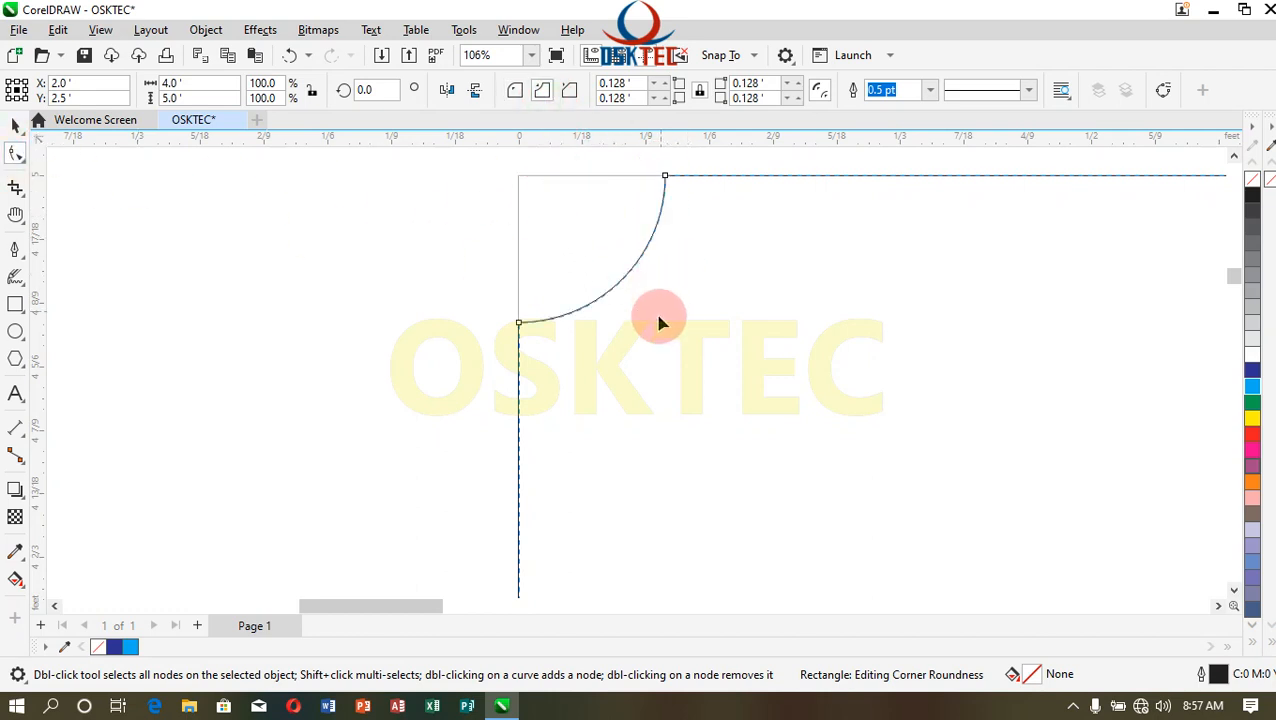
pyautogui.click(572, 94)
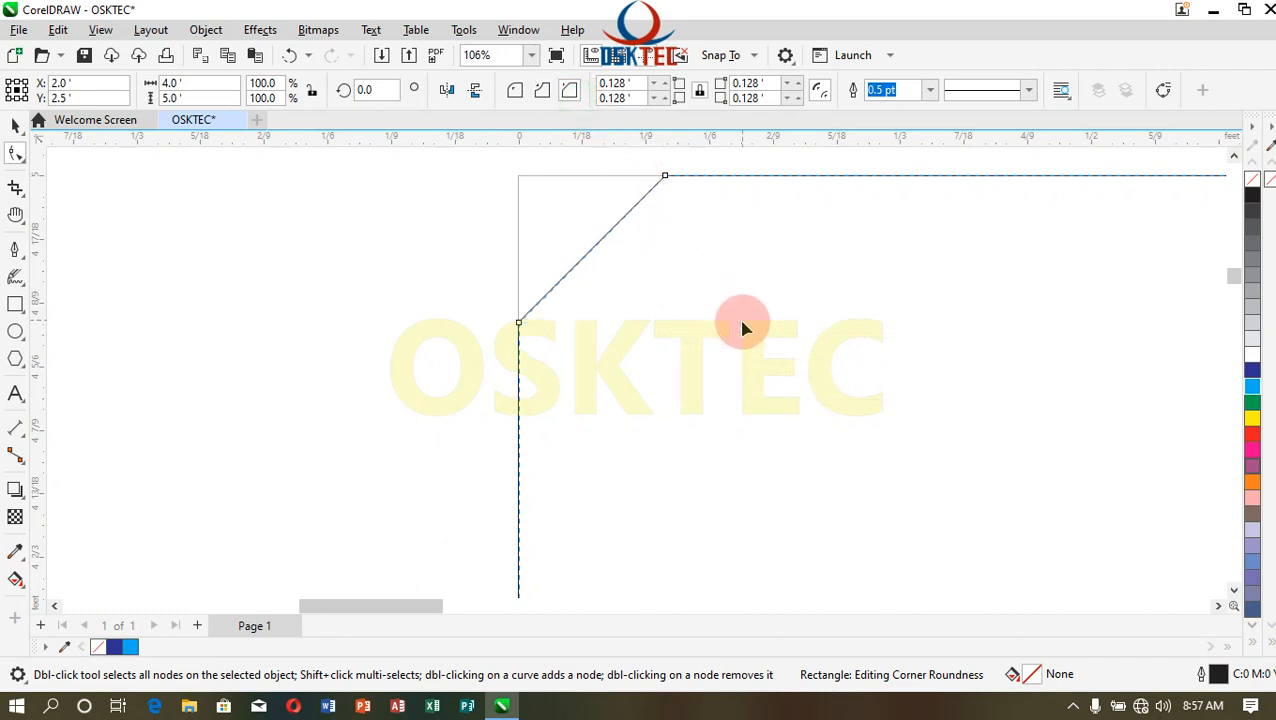
# - Fill the chamfered rectangle with cyan and fit the selected shape in the view
pyautogui.scroll(-3, 650, 320)
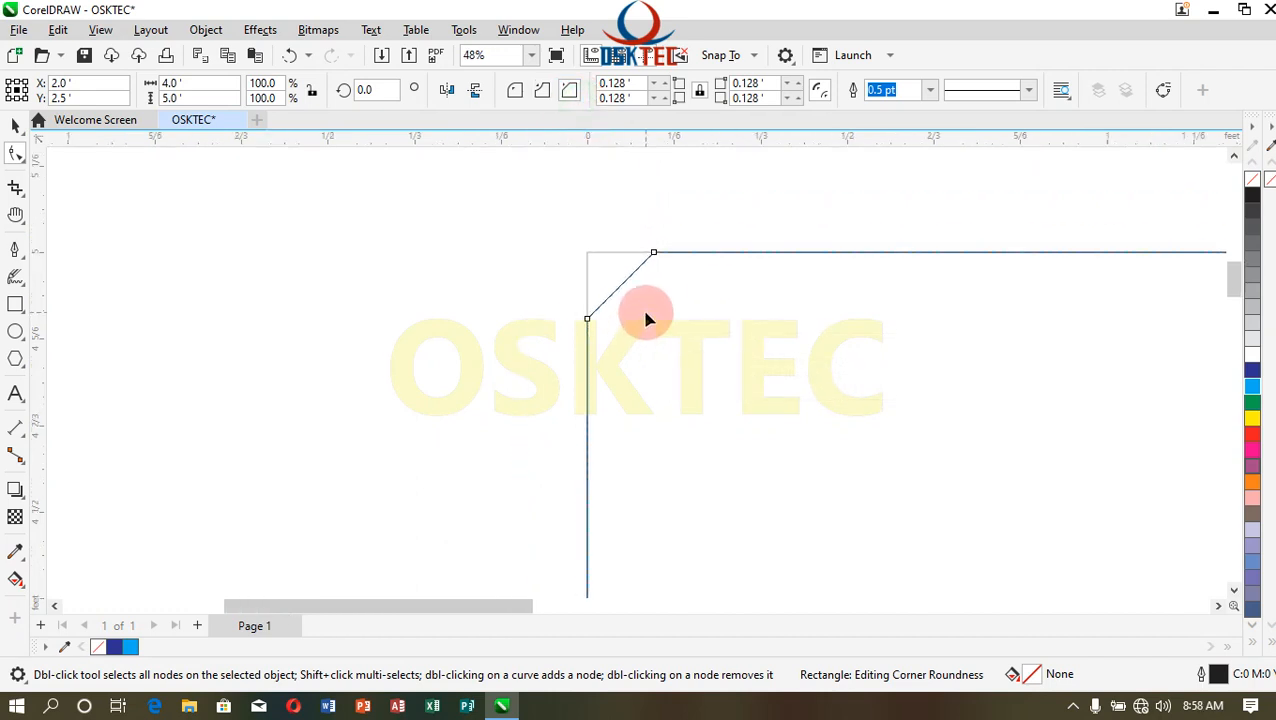
pyautogui.moveTo(479, 615); pyautogui.dragTo(755, 610)
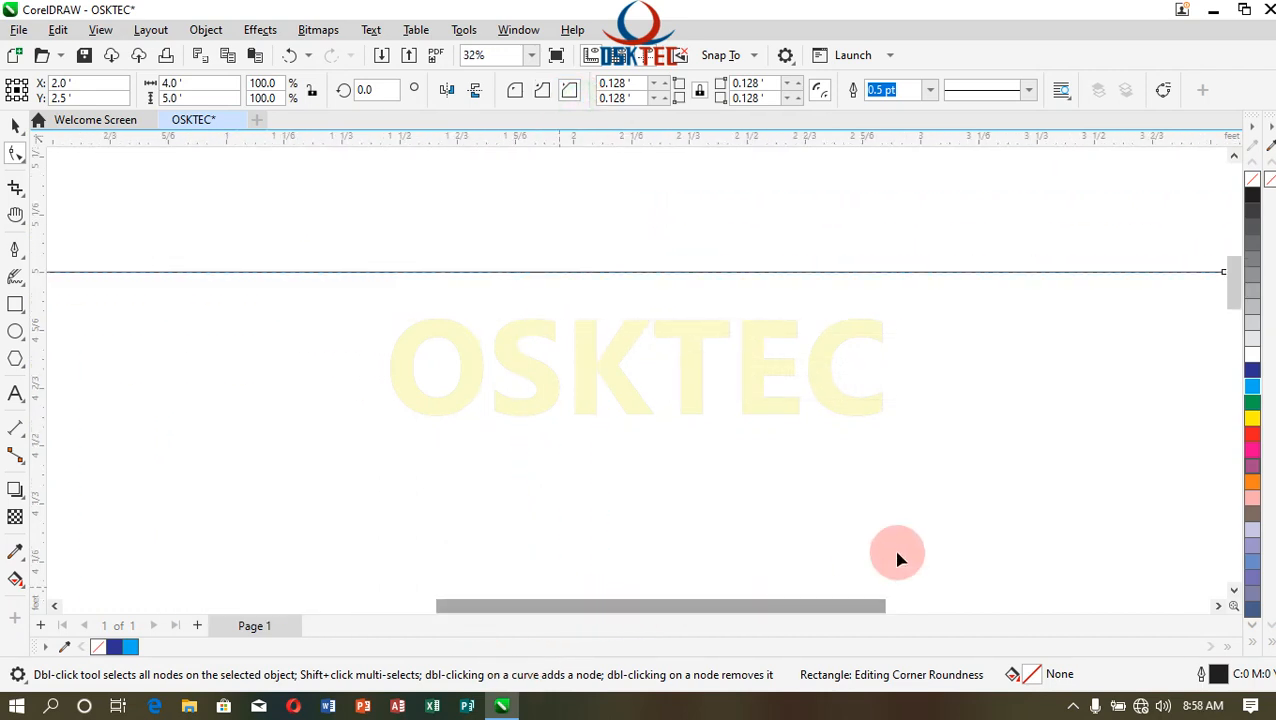
pyautogui.click(1254, 390)
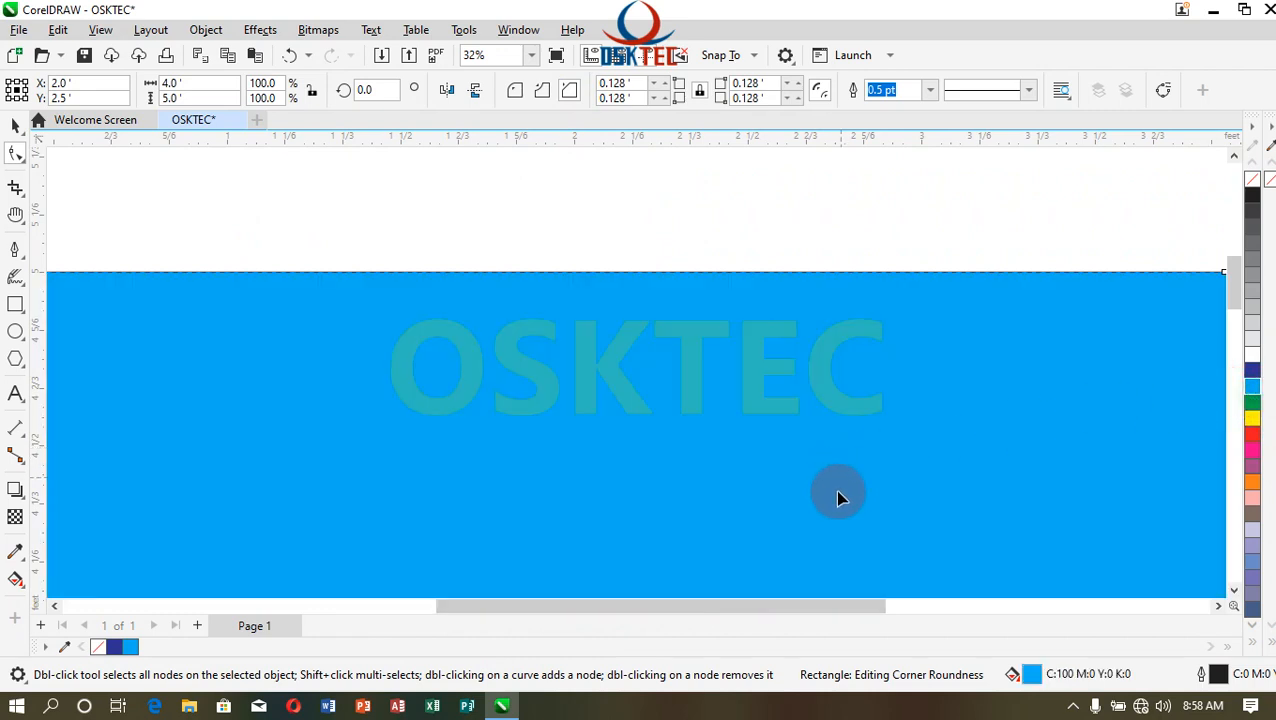
pyautogui.scroll(-4, 535, 464)
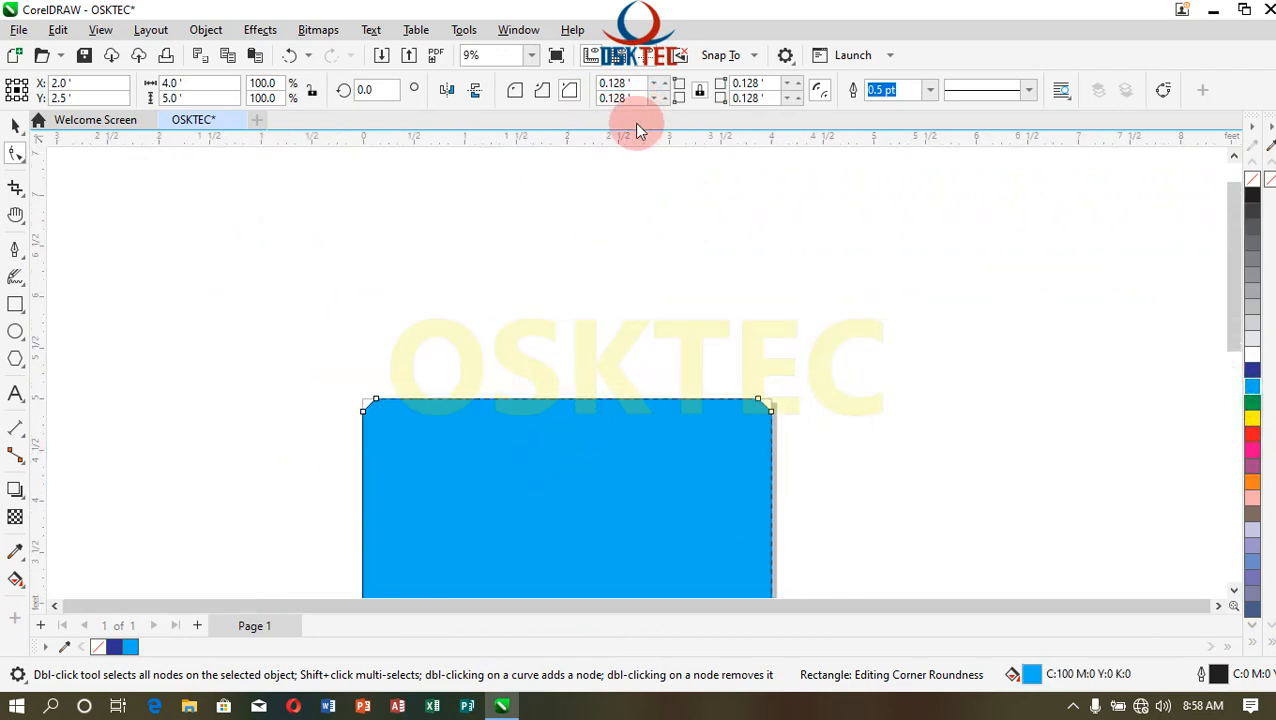
pyautogui.click(529, 58)
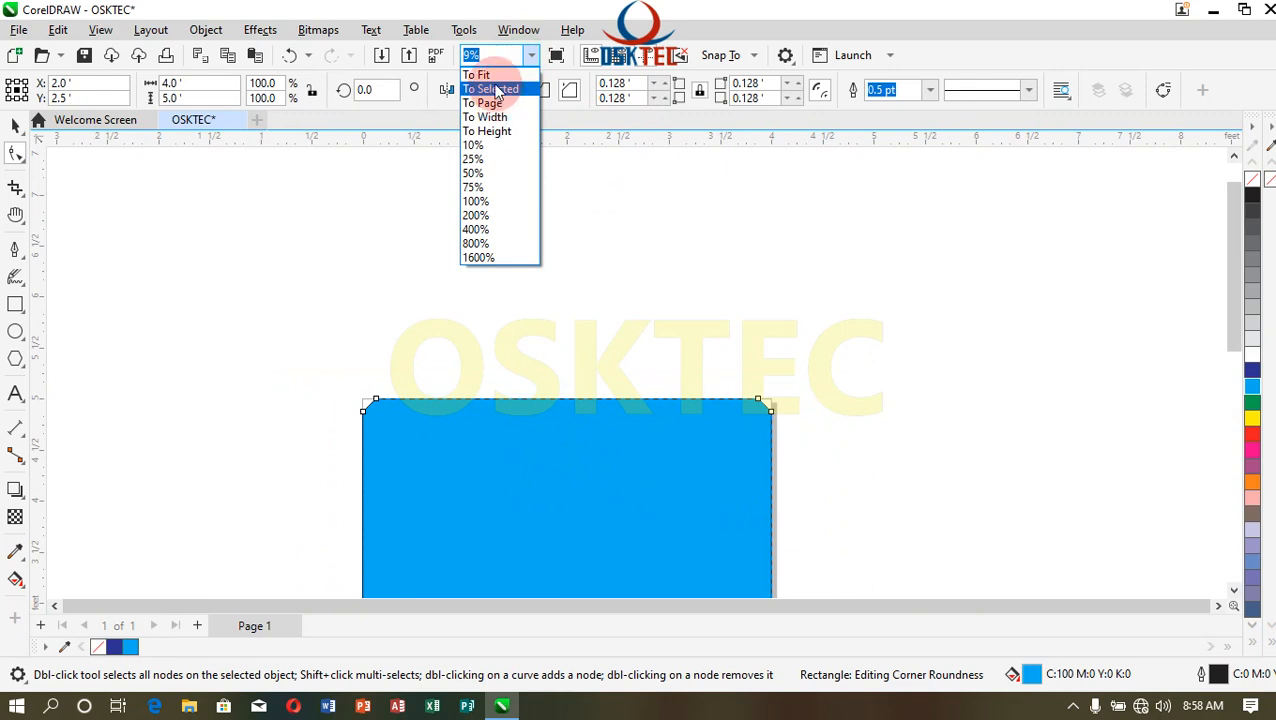
pyautogui.click(492, 90)
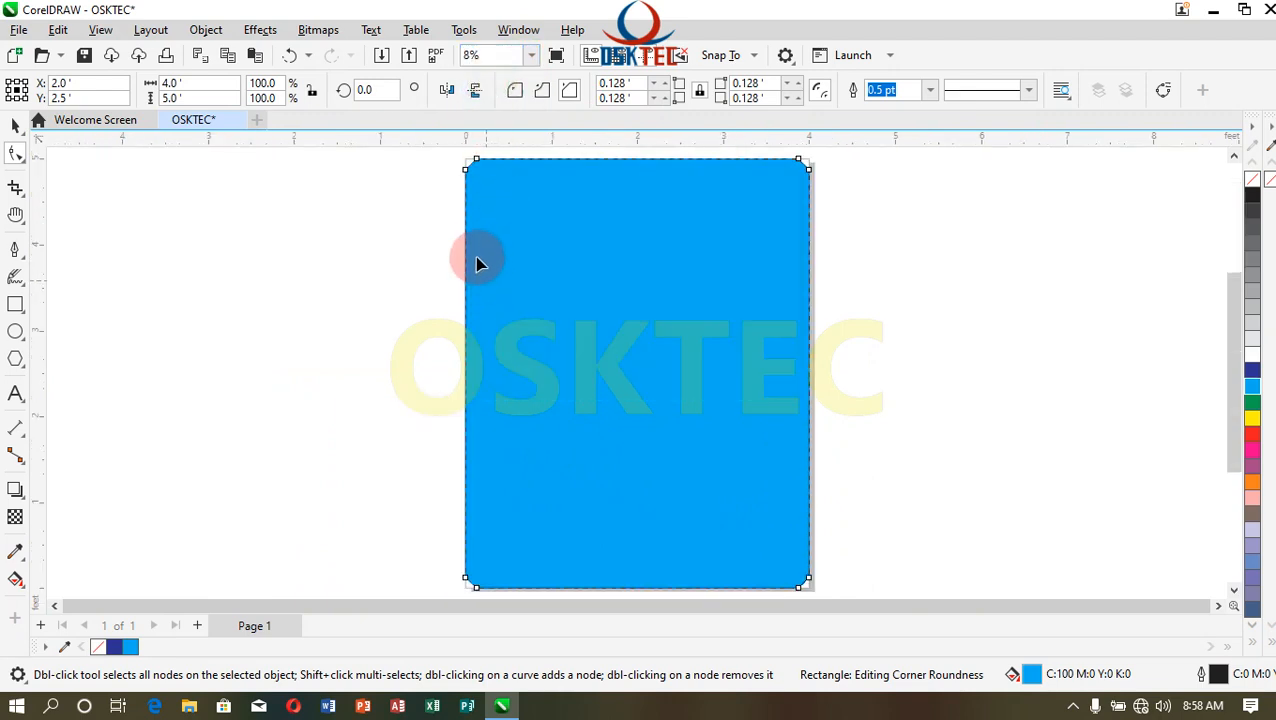
# - Undo the fill and corner changes, and fill the square-cornered page rectangle with cyan
pyautogui.hotkey('ctrl', 'z')
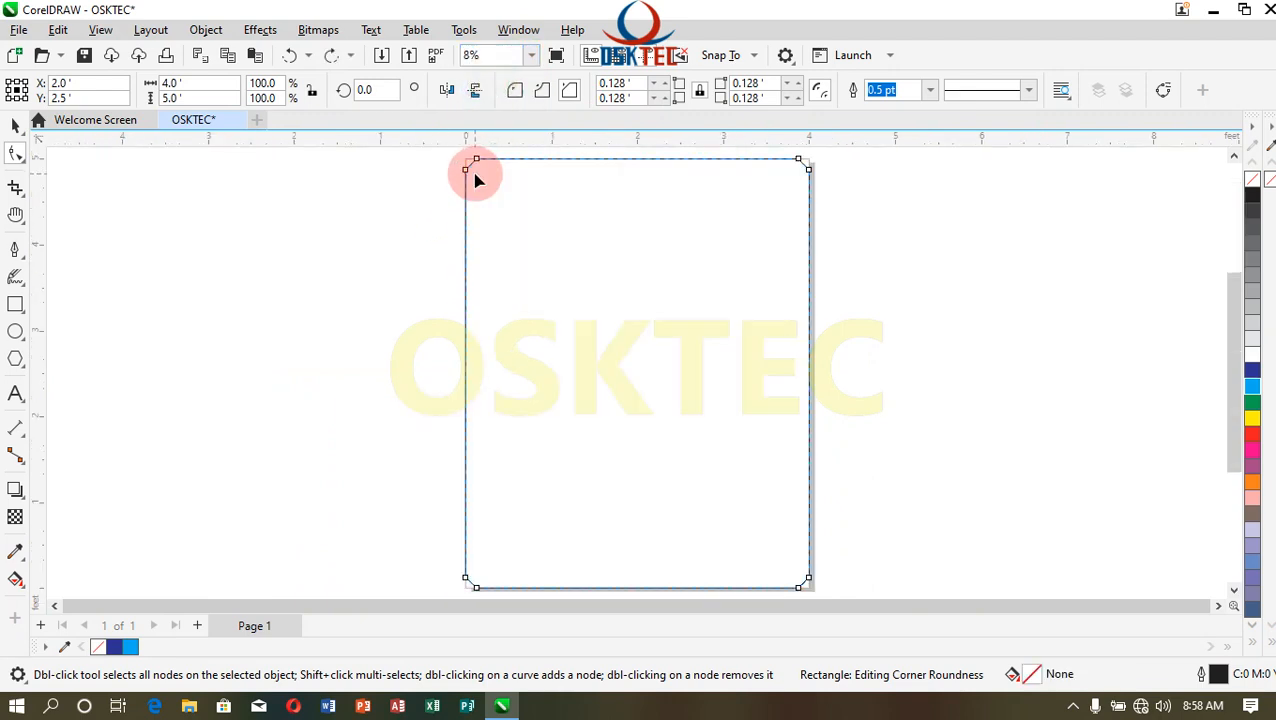
pyautogui.click(1254, 388)
pyautogui.click(15, 125)
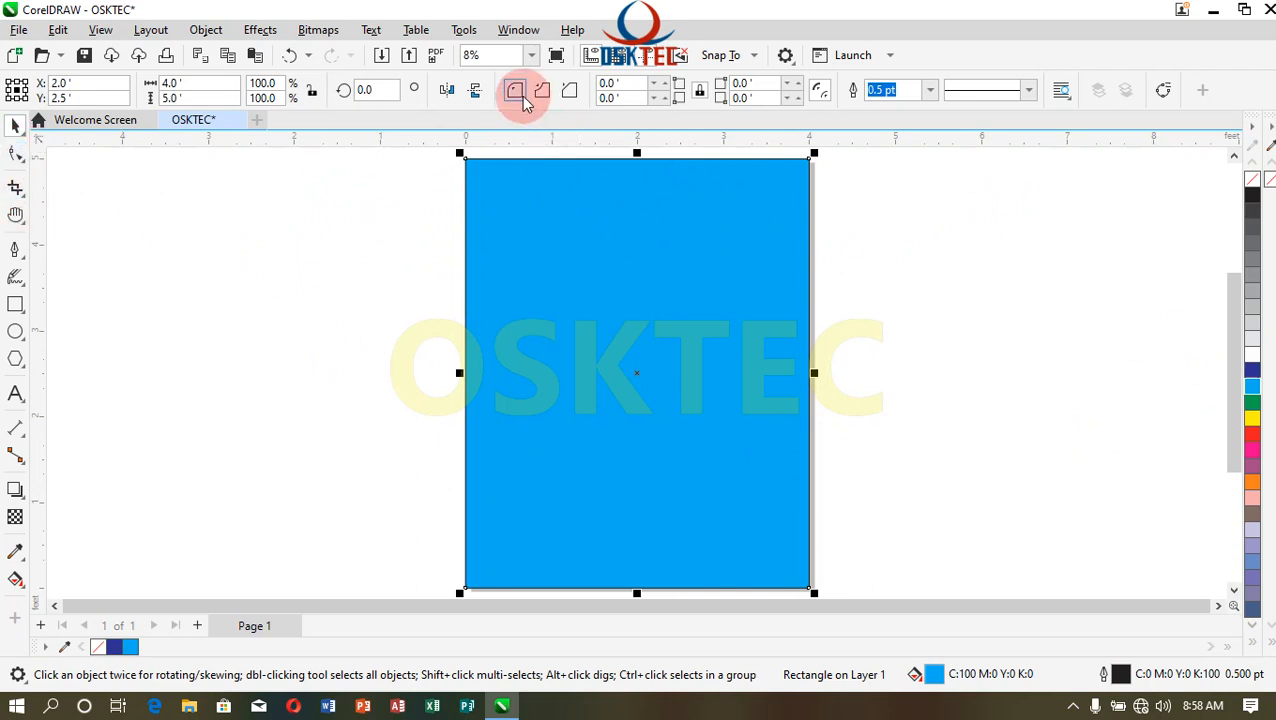
# - Round the cyan rectangle's corners by about 0.379 ft, then switch them through scalloped to chamfered
pyautogui.click(15, 153)
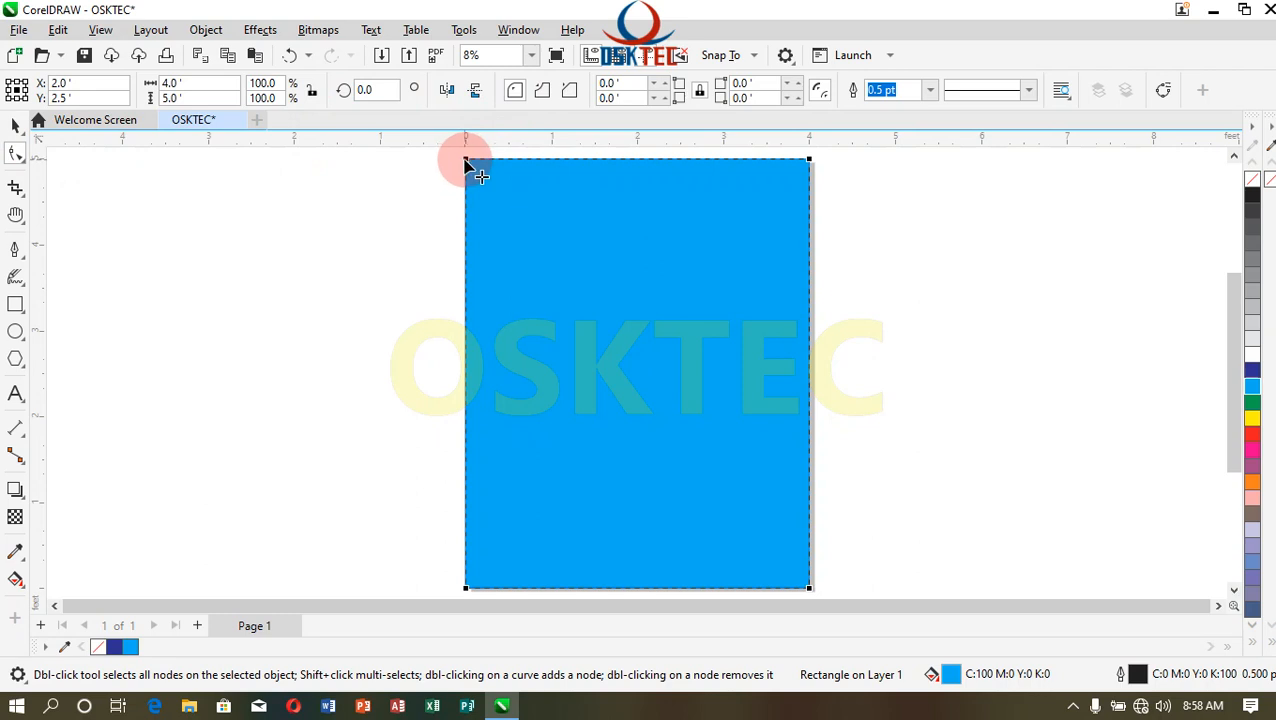
pyautogui.moveTo(476, 165); pyautogui.dragTo(500, 163)
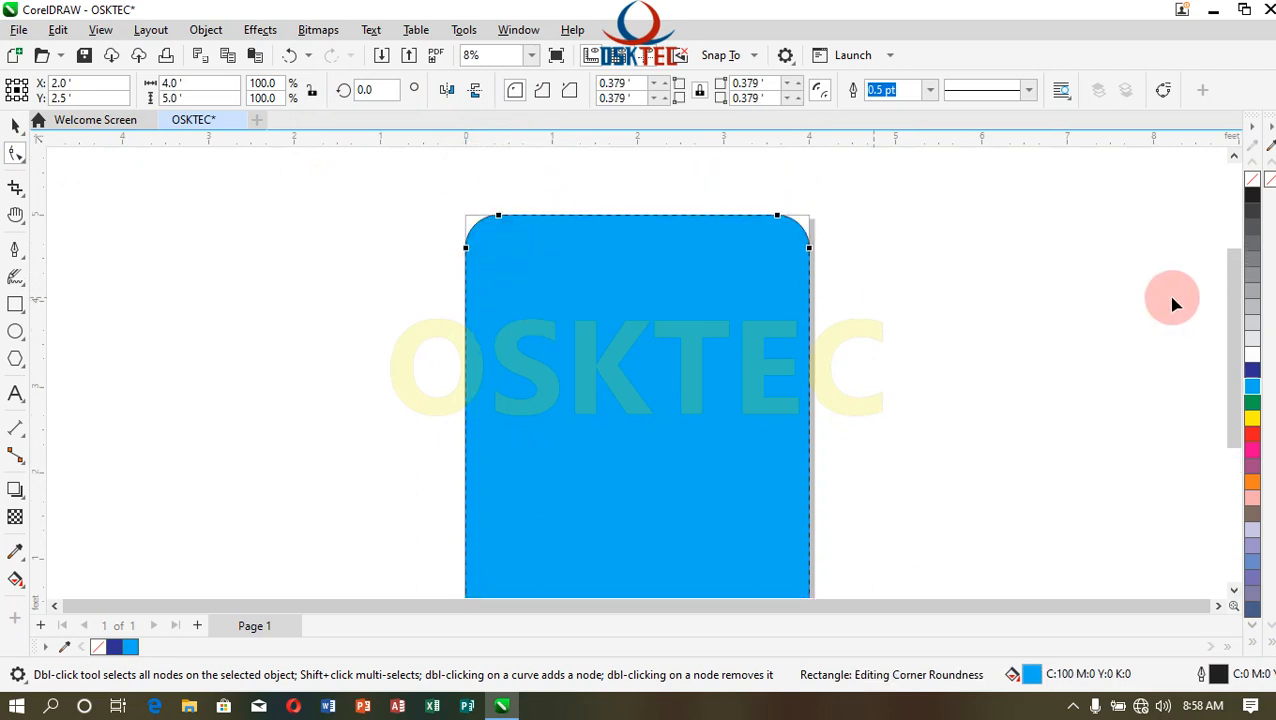
pyautogui.click(531, 55)
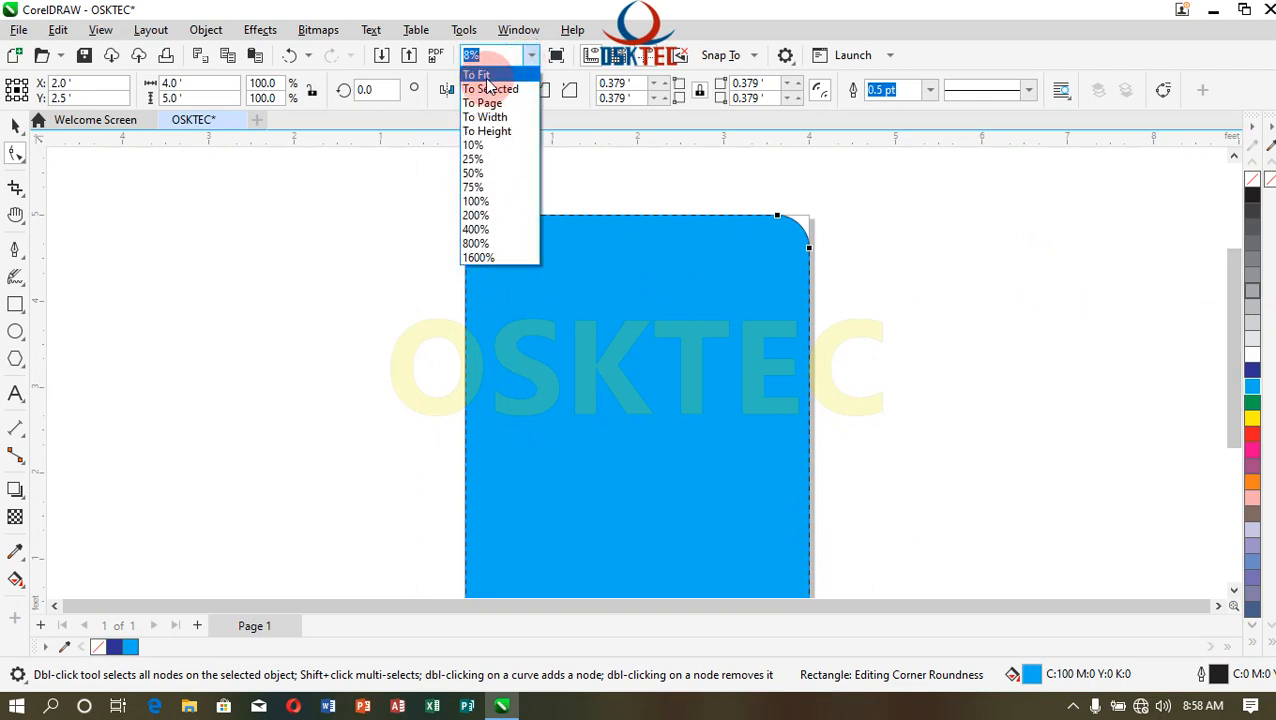
pyautogui.click(484, 66)
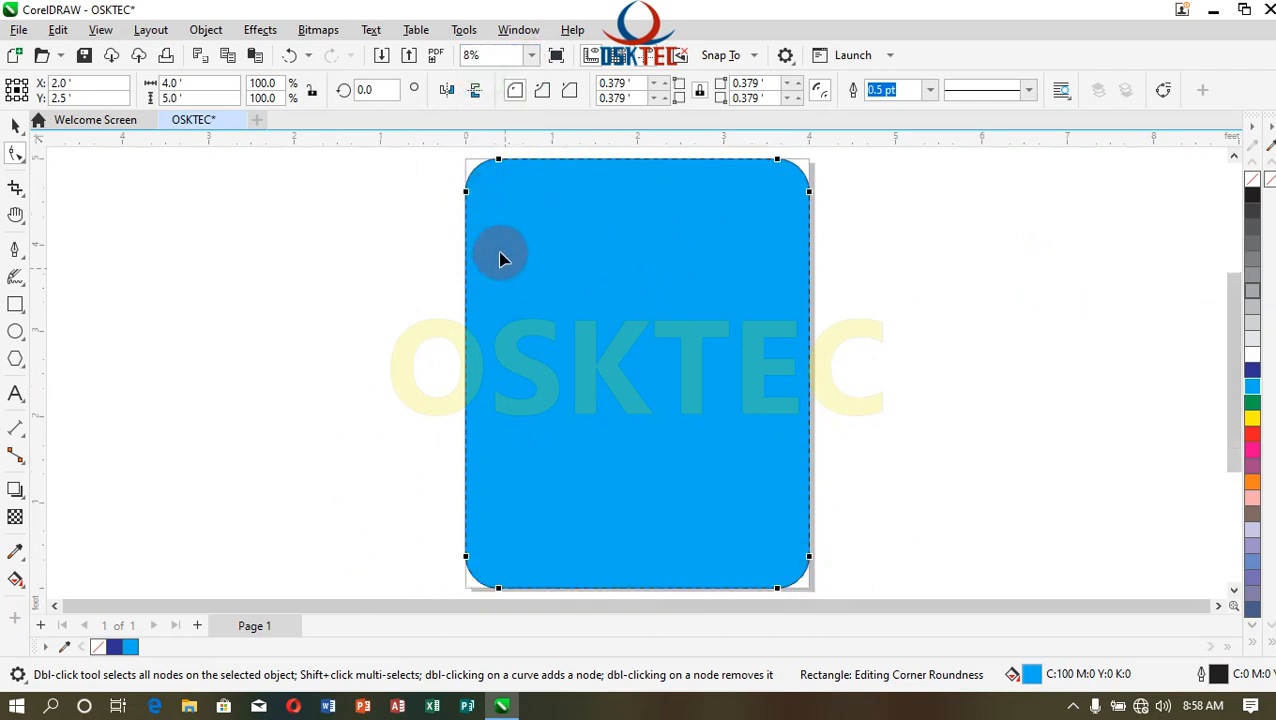
pyautogui.click(541, 90)
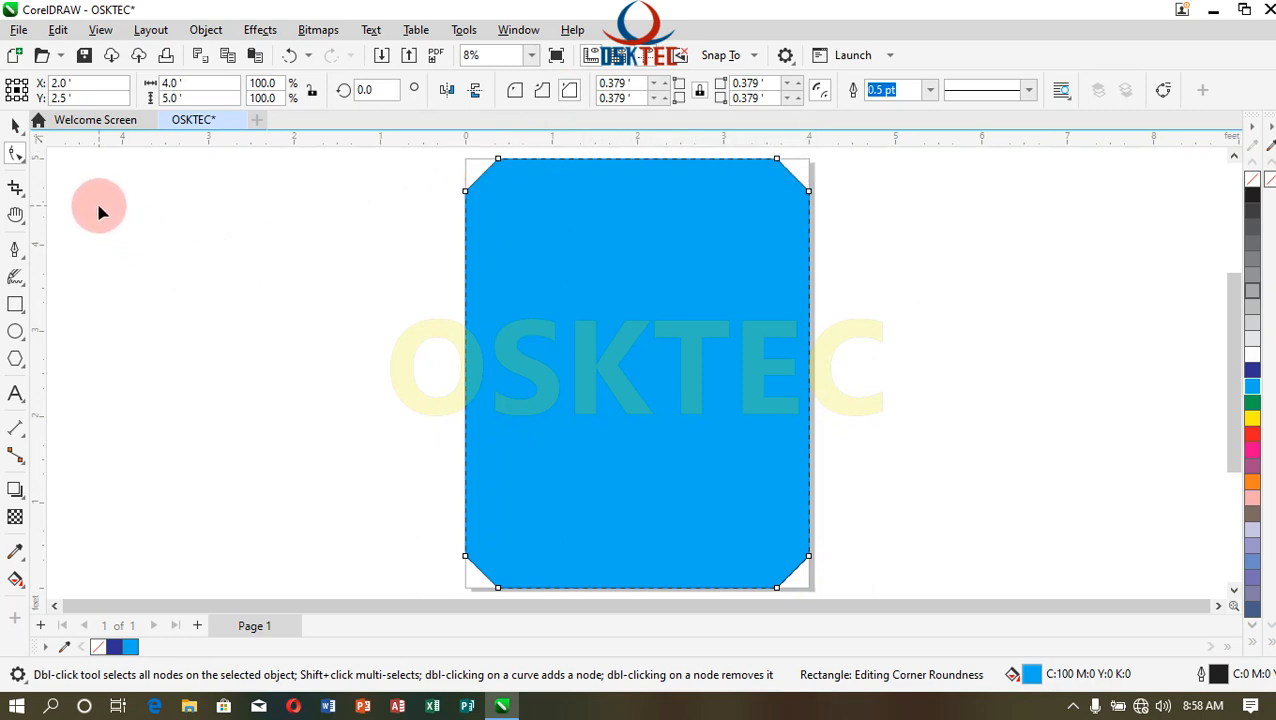
pyautogui.click(16, 128)
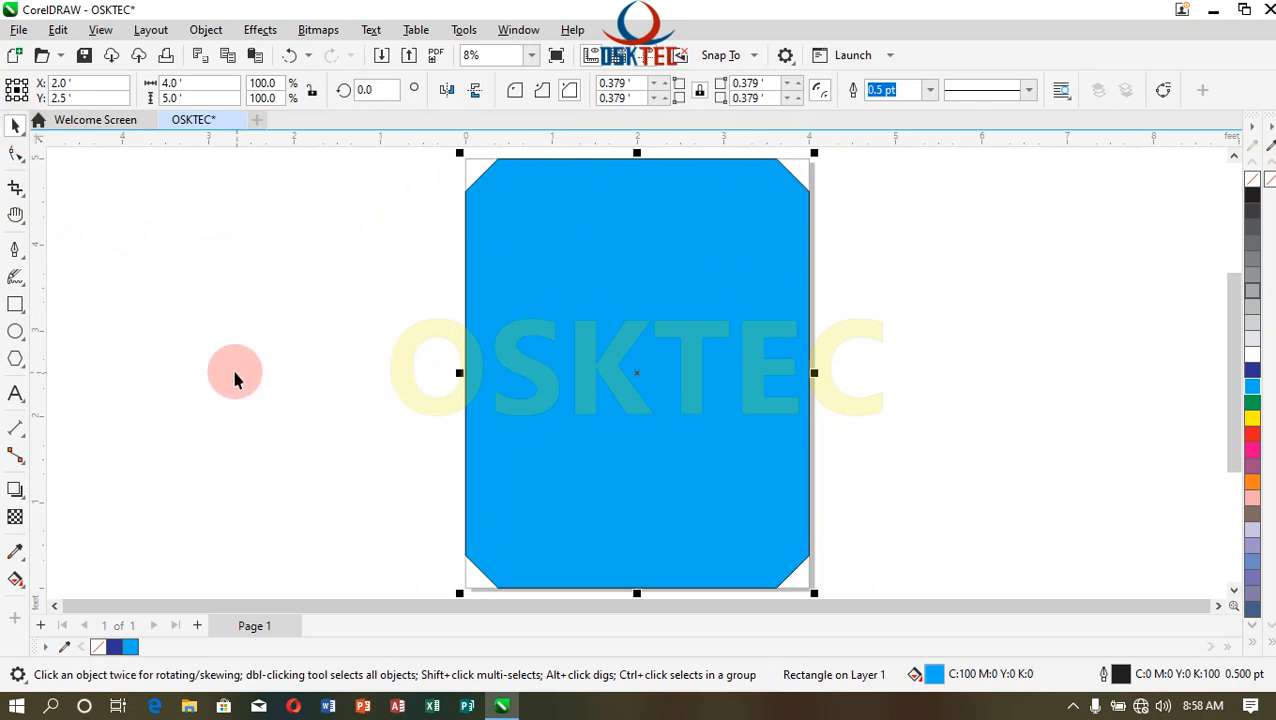
# - Draw a long thin slanted rectangle and a larger tilted one spanning about 5.9 by 2.9 ft with the 3-Point Rectangle tool
pyautogui.click(23, 316)
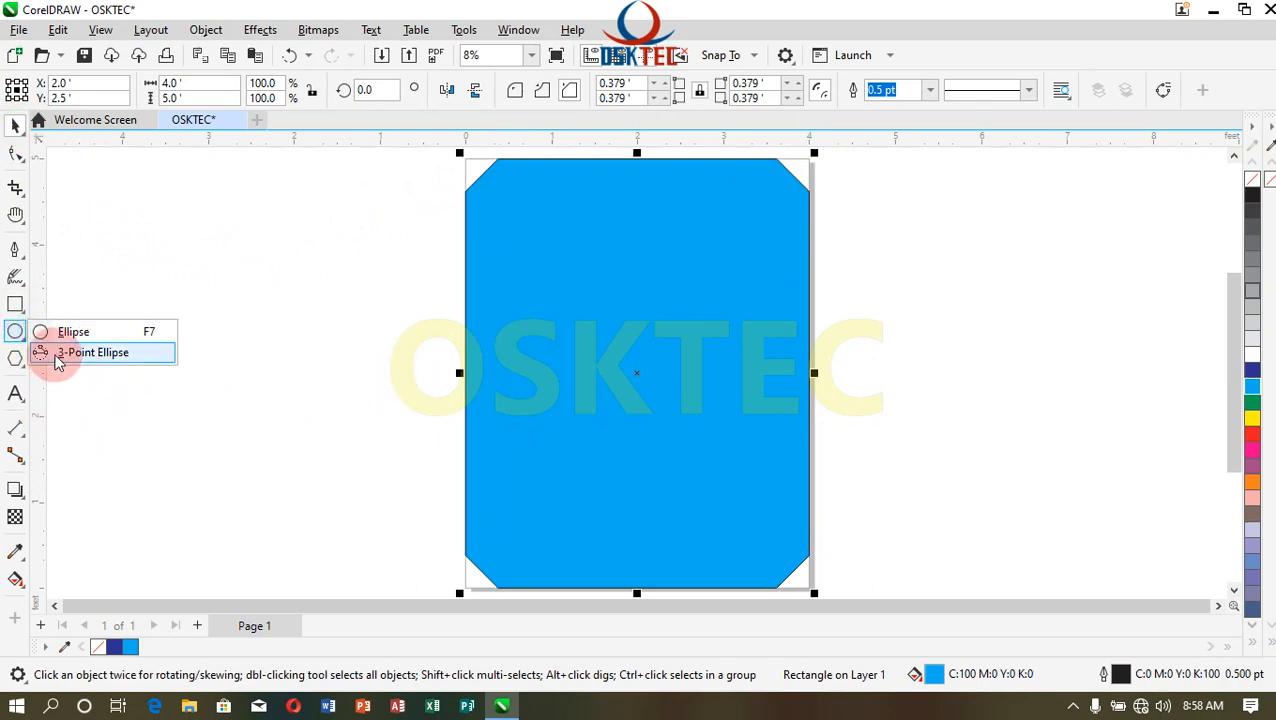
pyautogui.click(70, 325)
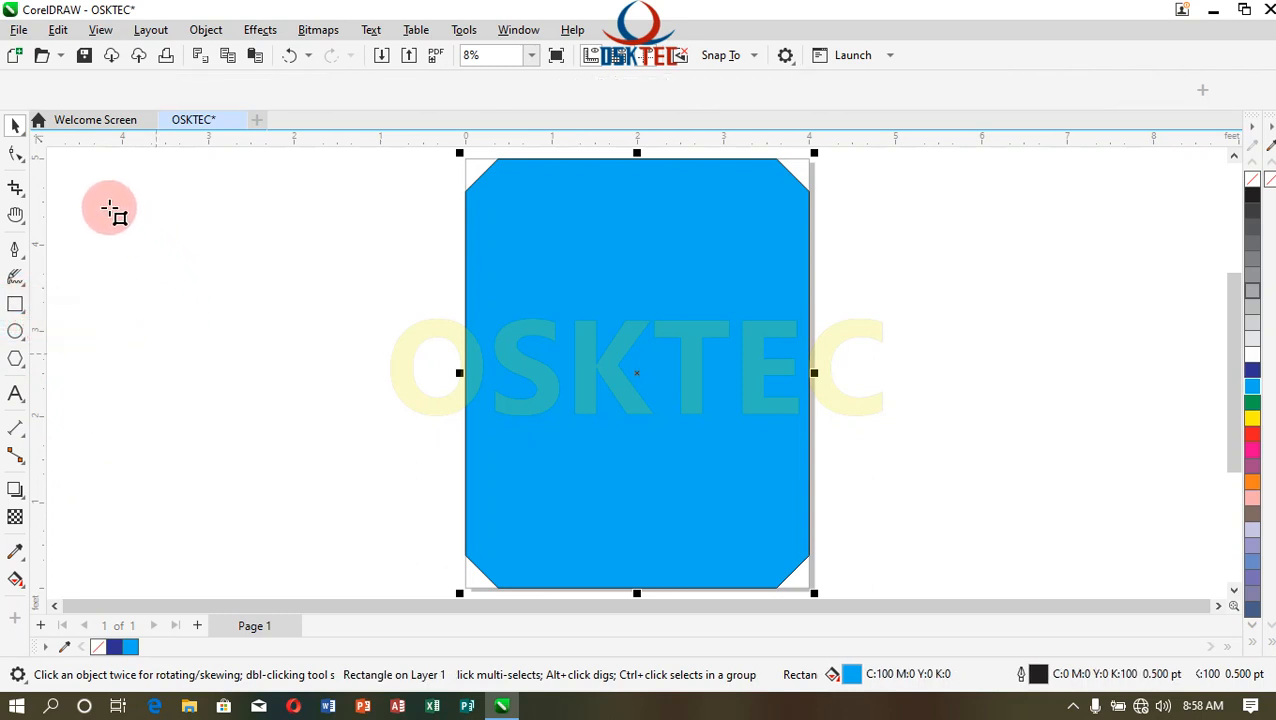
pyautogui.moveTo(103, 207); pyautogui.dragTo(562, 262)
pyautogui.click(564, 268)
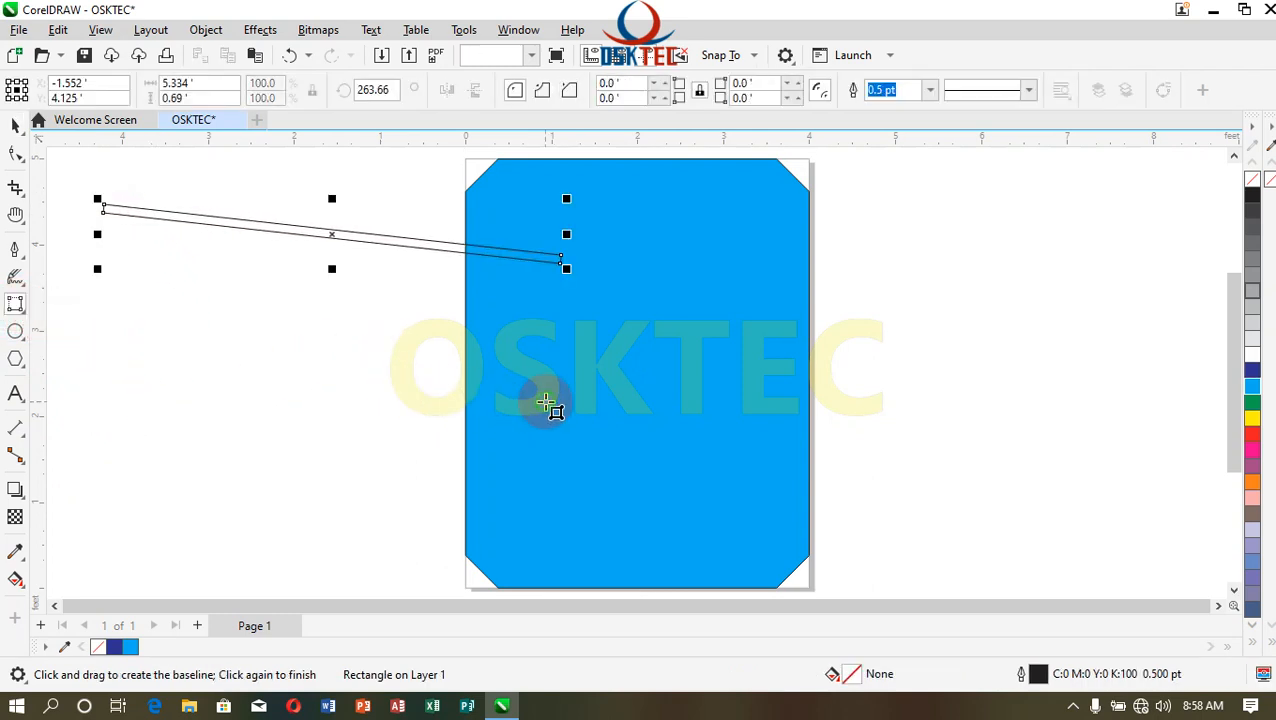
pyautogui.click(177, 309)
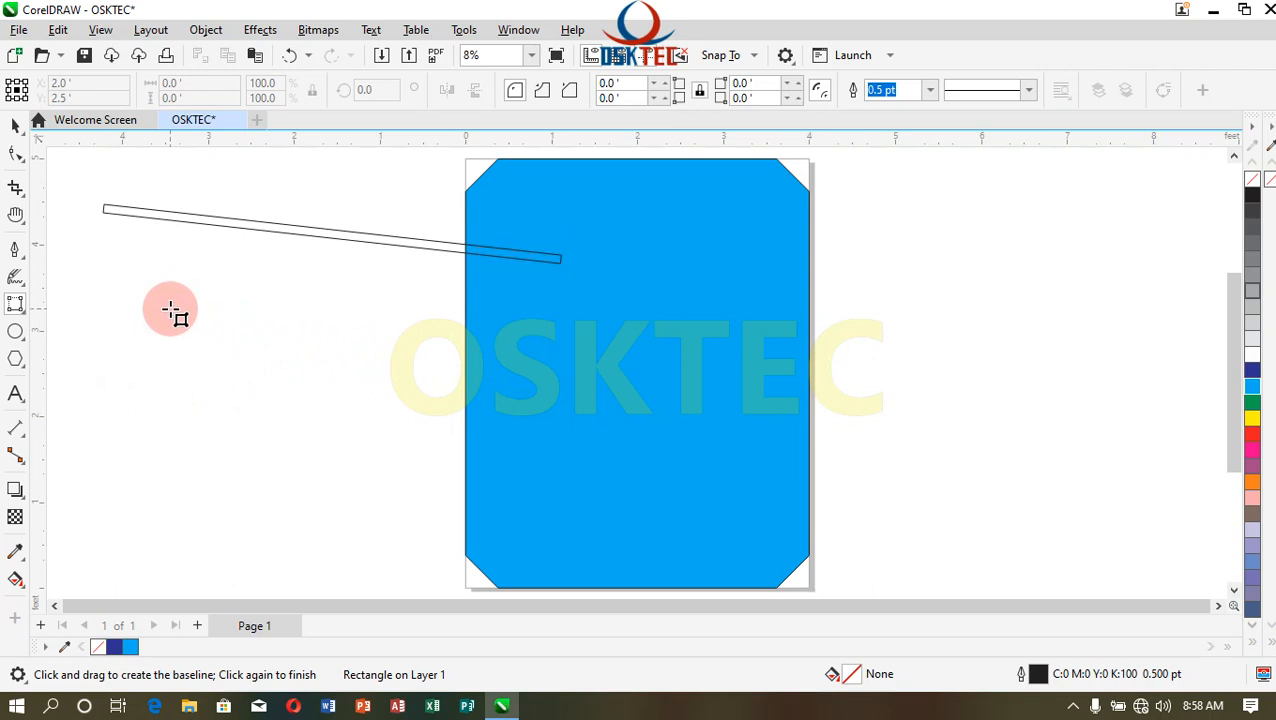
pyautogui.moveTo(171, 310); pyautogui.dragTo(180, 540)
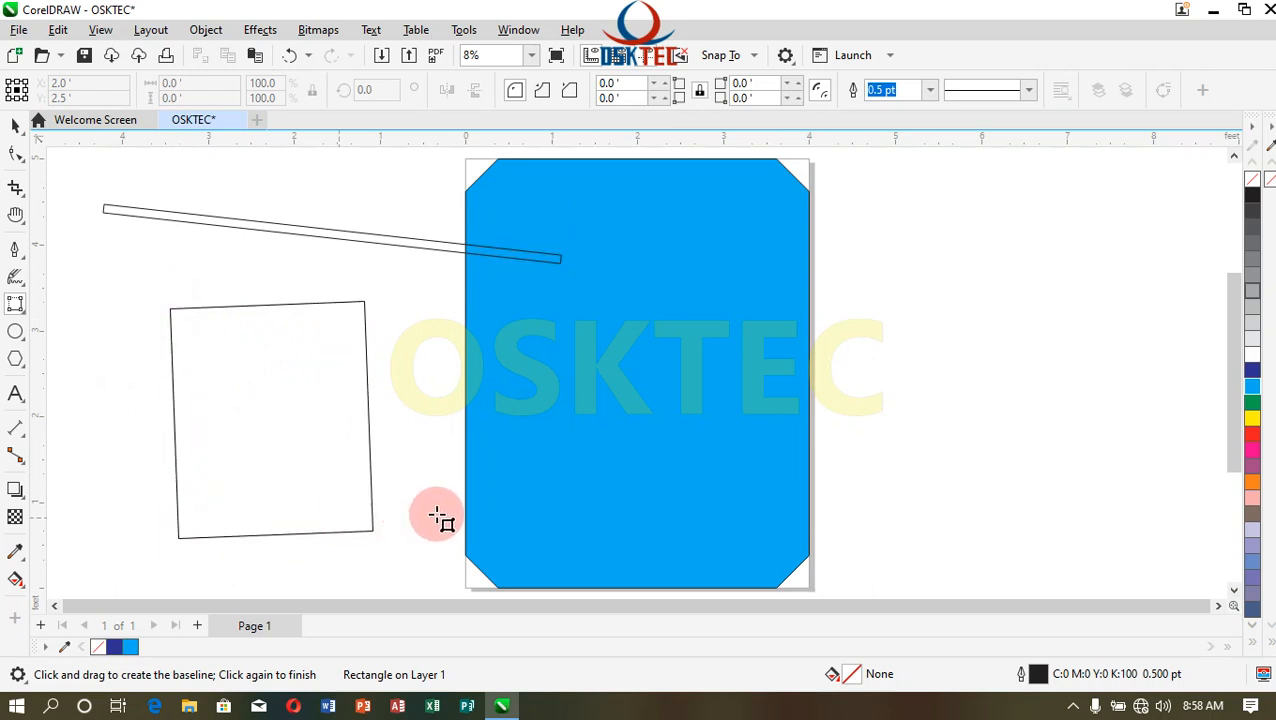
pyautogui.click(682, 538)
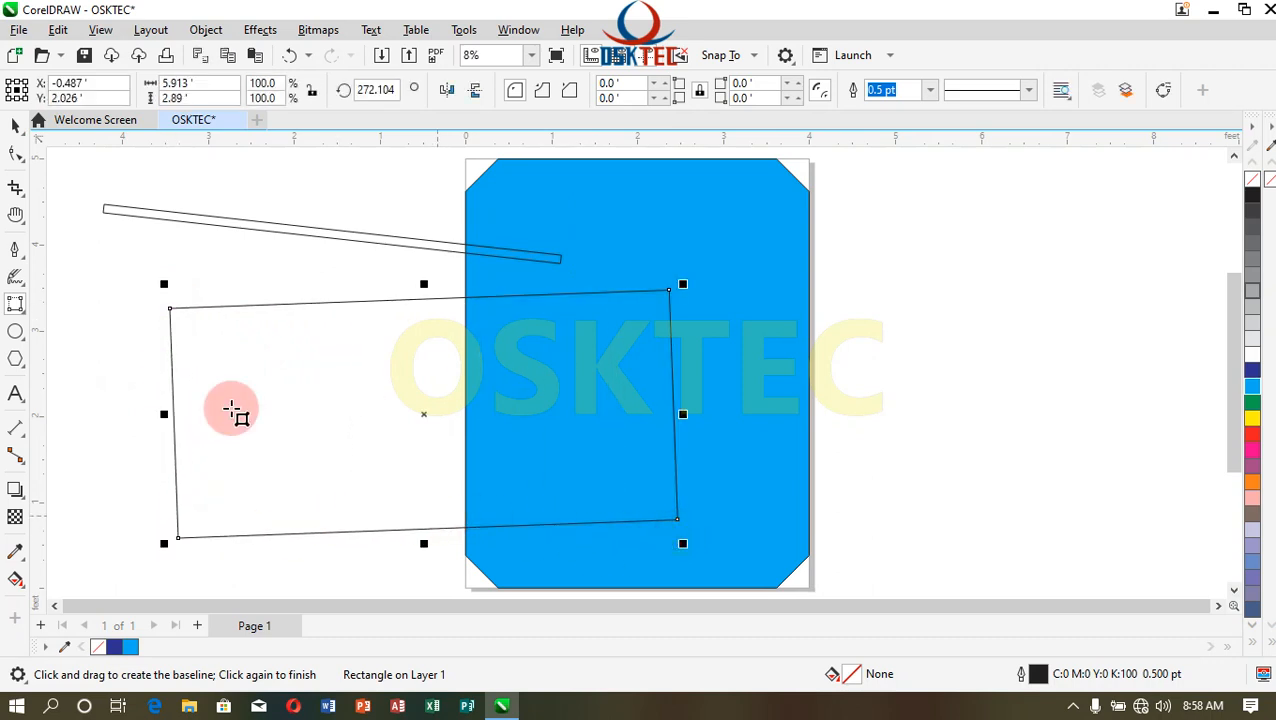
# - Select all three rectangles and delete them from the drawing
pyautogui.doubleClick(15, 124)
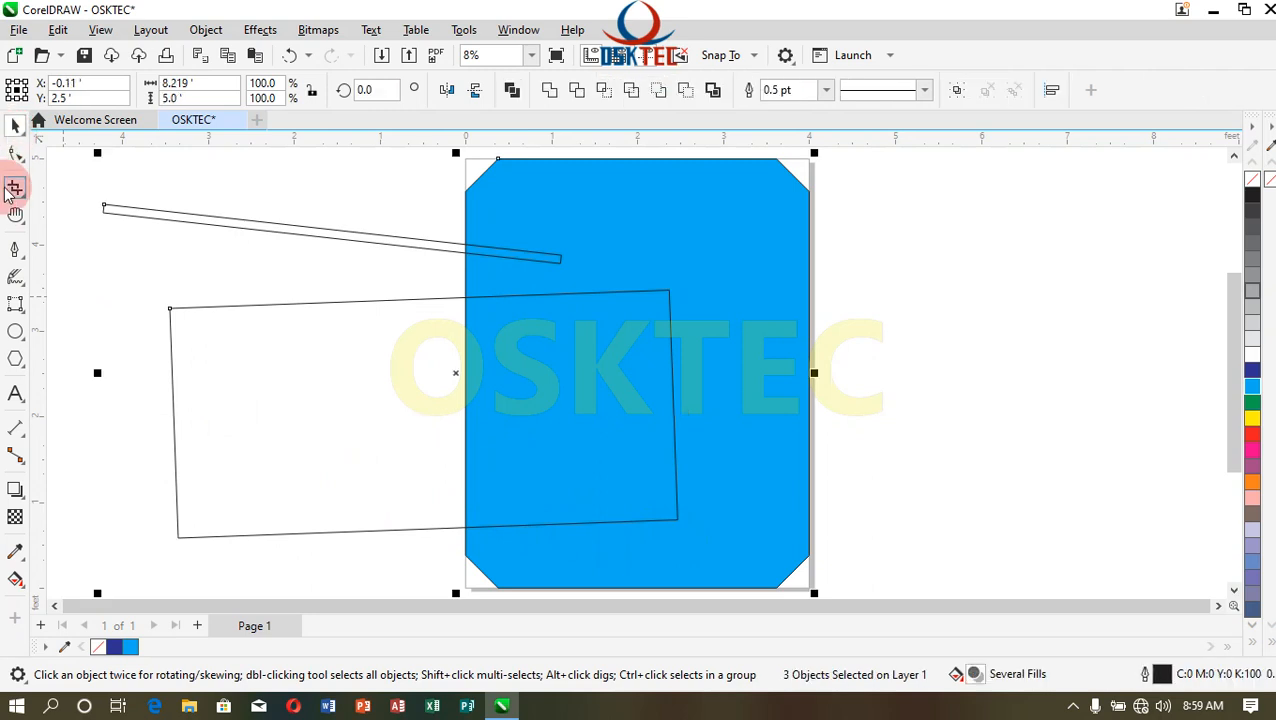
pyautogui.press('Delete')
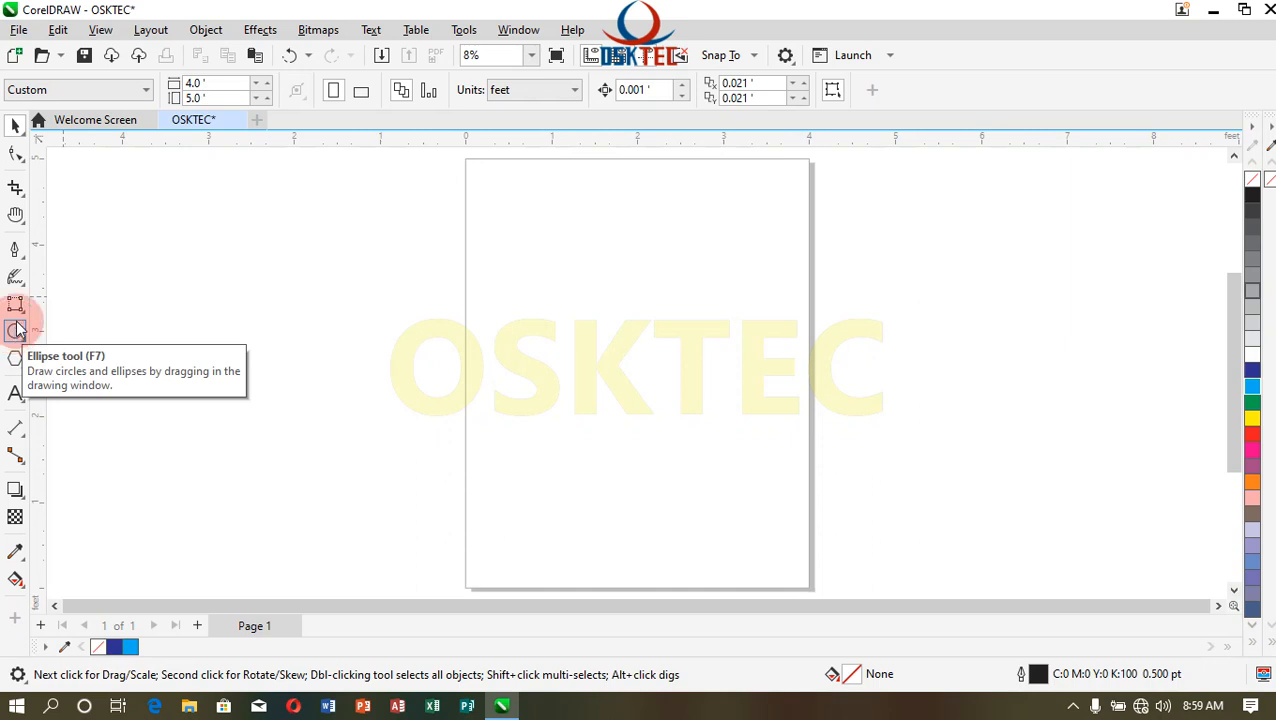
# - Draw an ellipse of about 3.7 by 3.3 ft, move it toward the page's centre and delete it
pyautogui.click(15, 329)
pyautogui.moveTo(456, 213); pyautogui.dragTo(777, 499)
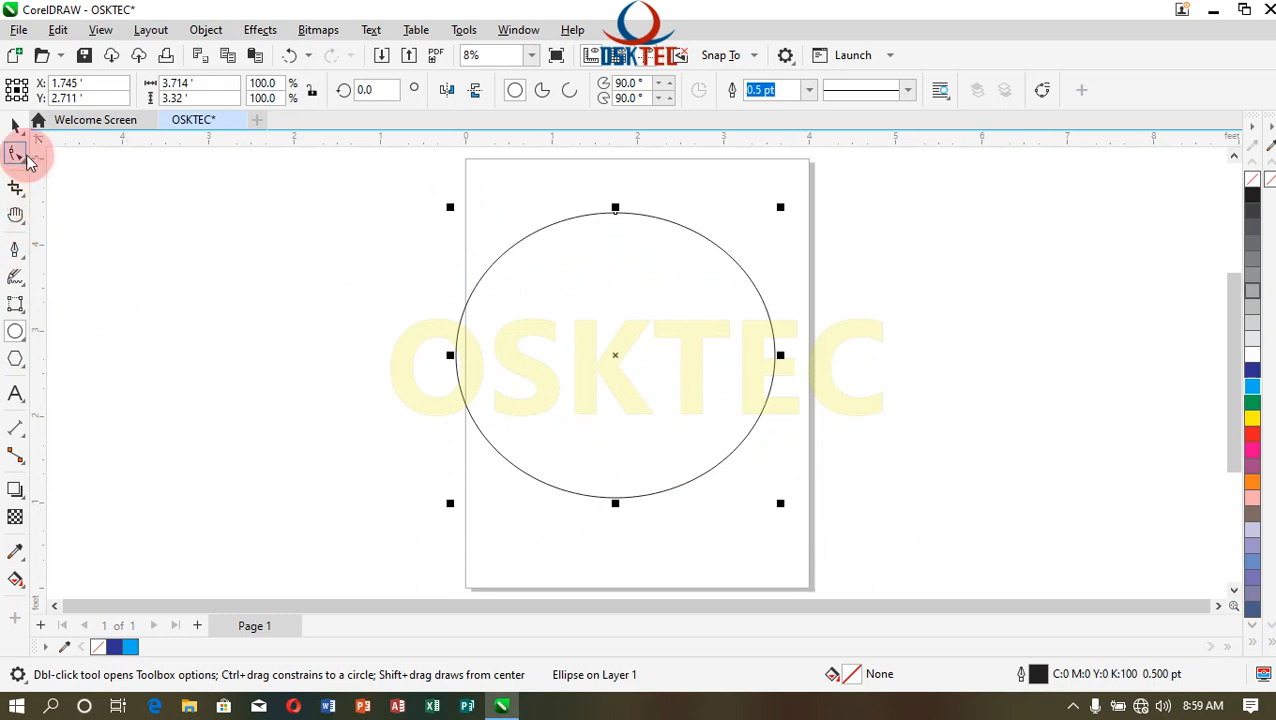
pyautogui.click(16, 135)
pyautogui.moveTo(662, 372); pyautogui.dragTo(681, 370)
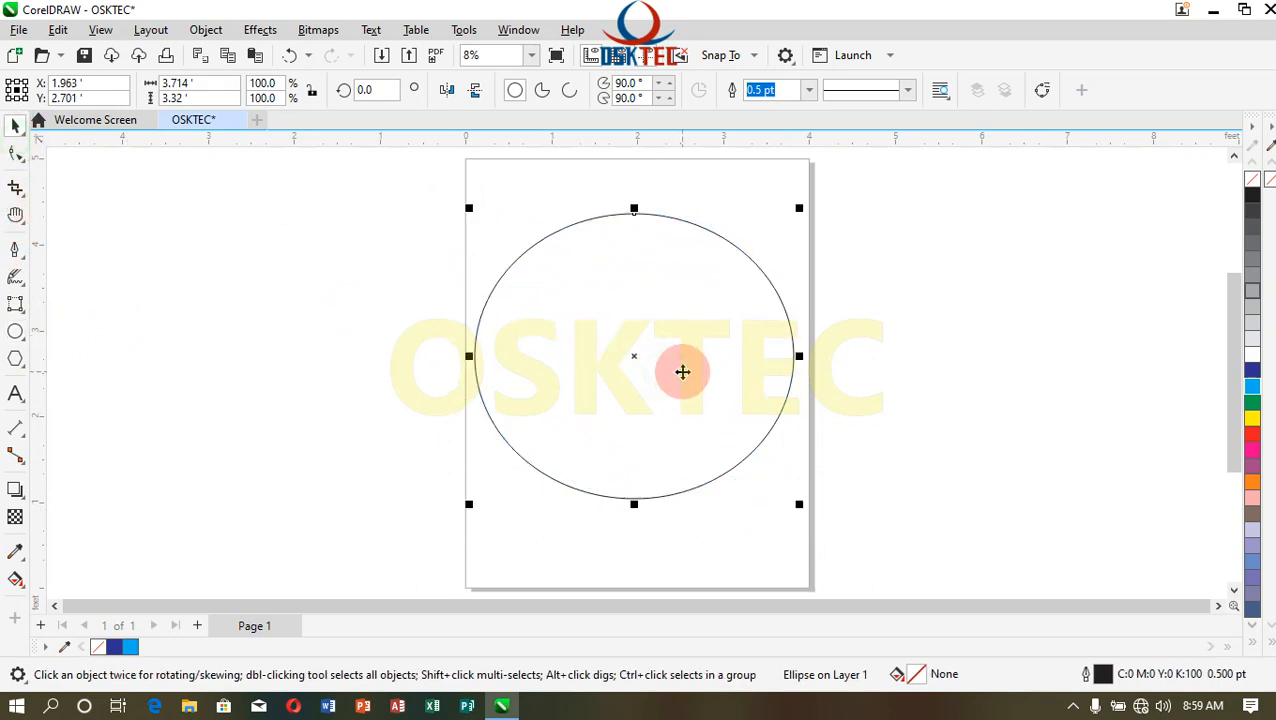
pyautogui.press('Delete')
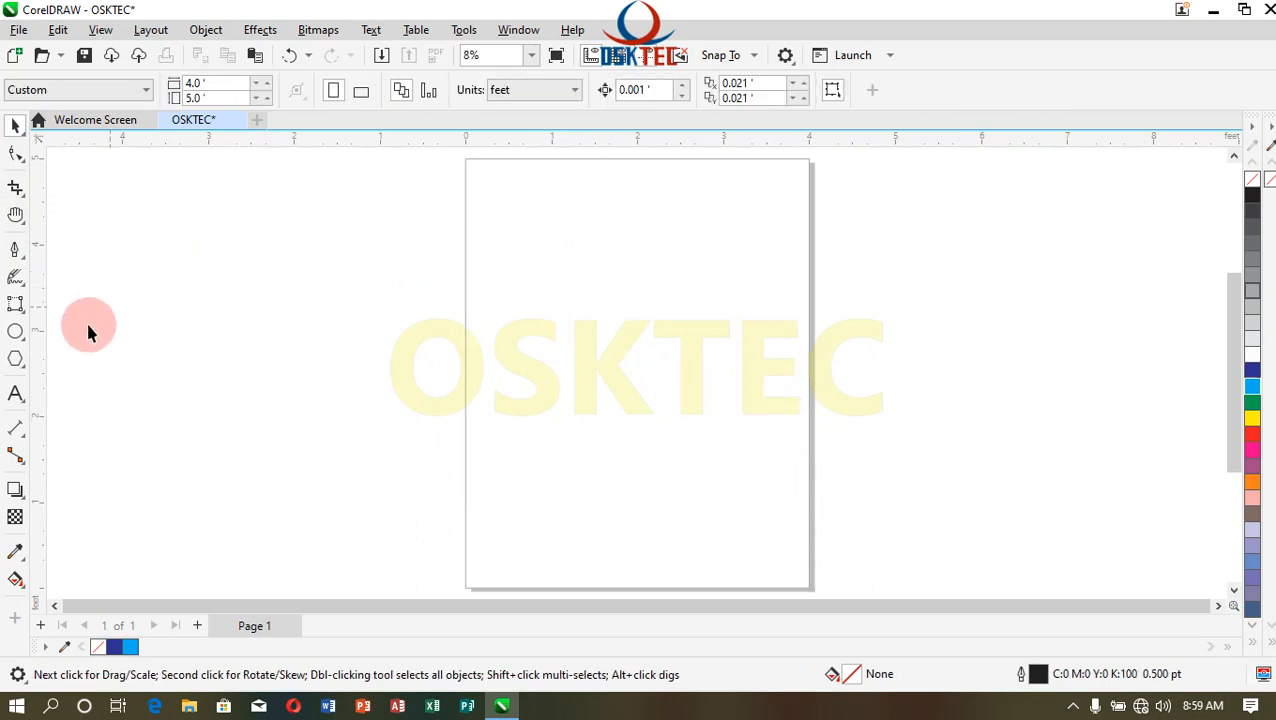
# - Draw a flat ellipse of about 1.8 by 0.64 ft in the page's upper part and delete it
pyautogui.click(15, 331)
pyautogui.moveTo(502, 242); pyautogui.dragTo(661, 295)
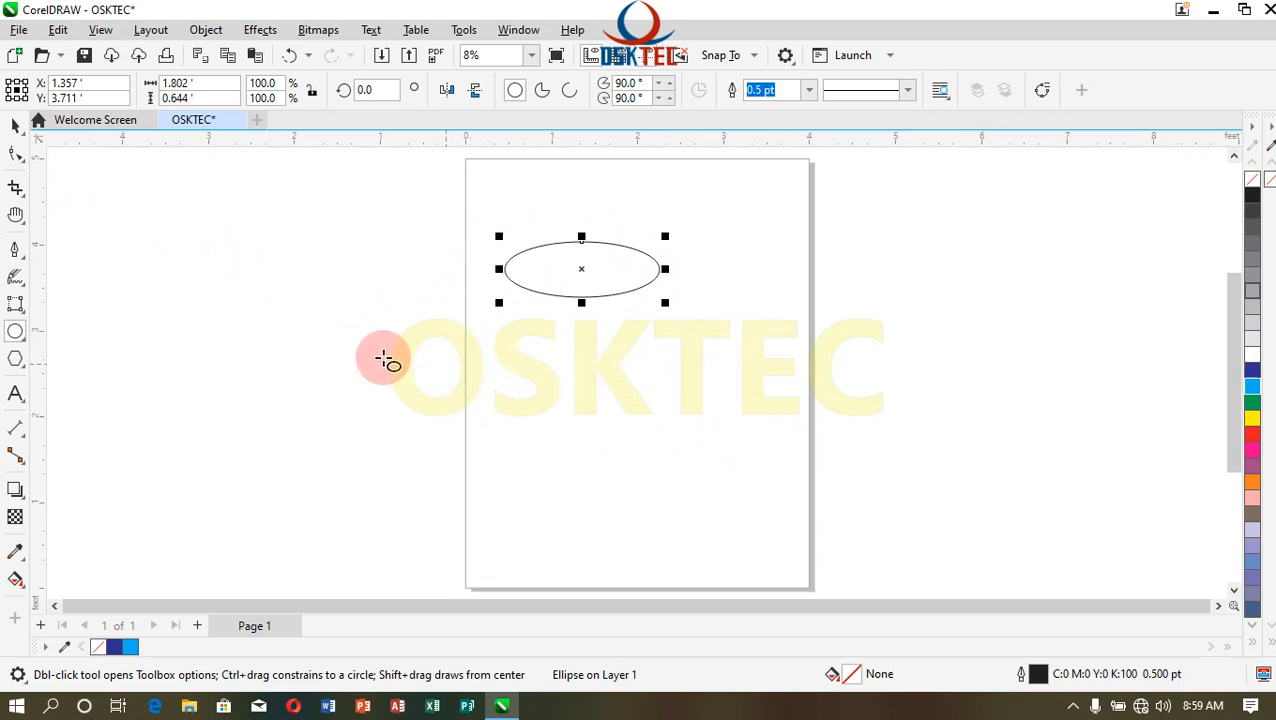
pyautogui.press('Delete')
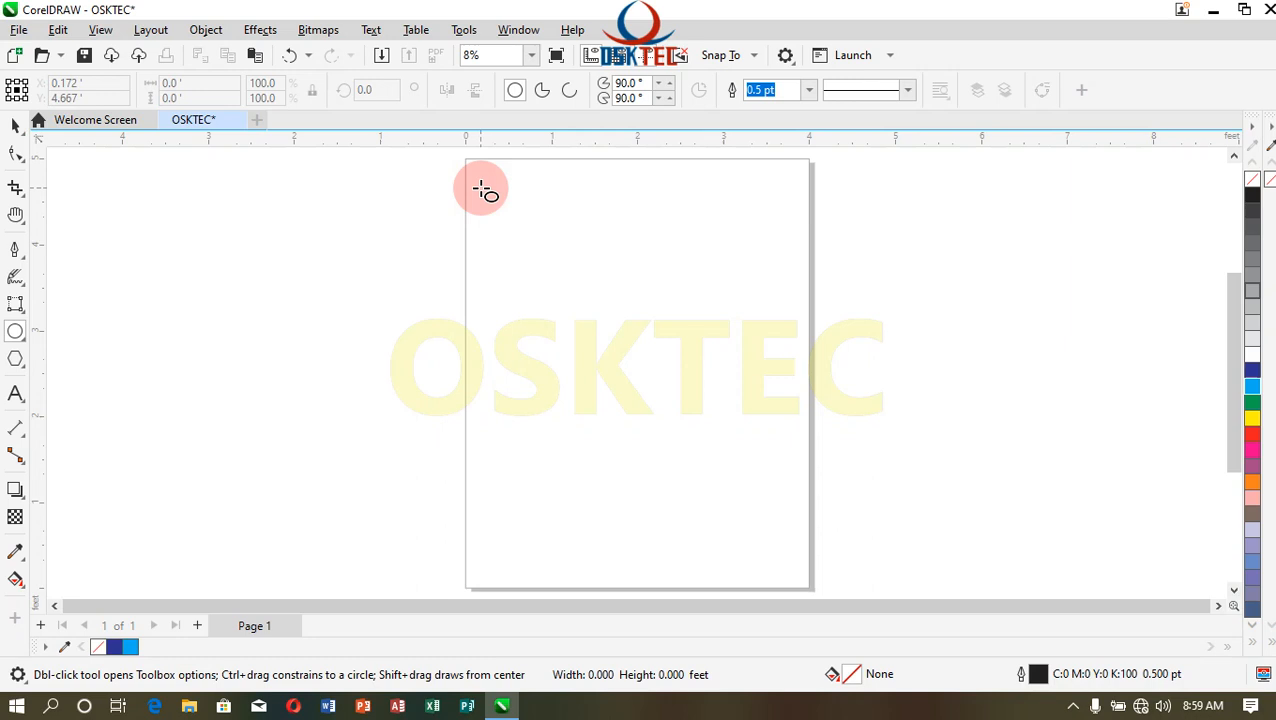
# - Draw a perfect circle about 3.7 ft across, nearly filling the page's width in its upper part
pyautogui.moveTo(484, 195)
pyautogui.mouseDown()
pyautogui.moveTo(686, 430)
pyautogui.moveTo(834, 538)
pyautogui.moveTo(789, 495)
pyautogui.mouseUp()
pyautogui.moveTo(731, 447)
pyautogui.mouseDown()
pyautogui.moveTo(826, 548)
pyautogui.moveTo(755, 441)
pyautogui.moveTo(834, 532)
pyautogui.moveTo(692, 376)
pyautogui.moveTo(530, 260)
pyautogui.moveTo(752, 489)
pyautogui.mouseUp()
pyautogui.moveTo(767, 510); pyautogui.dragTo(767, 510)
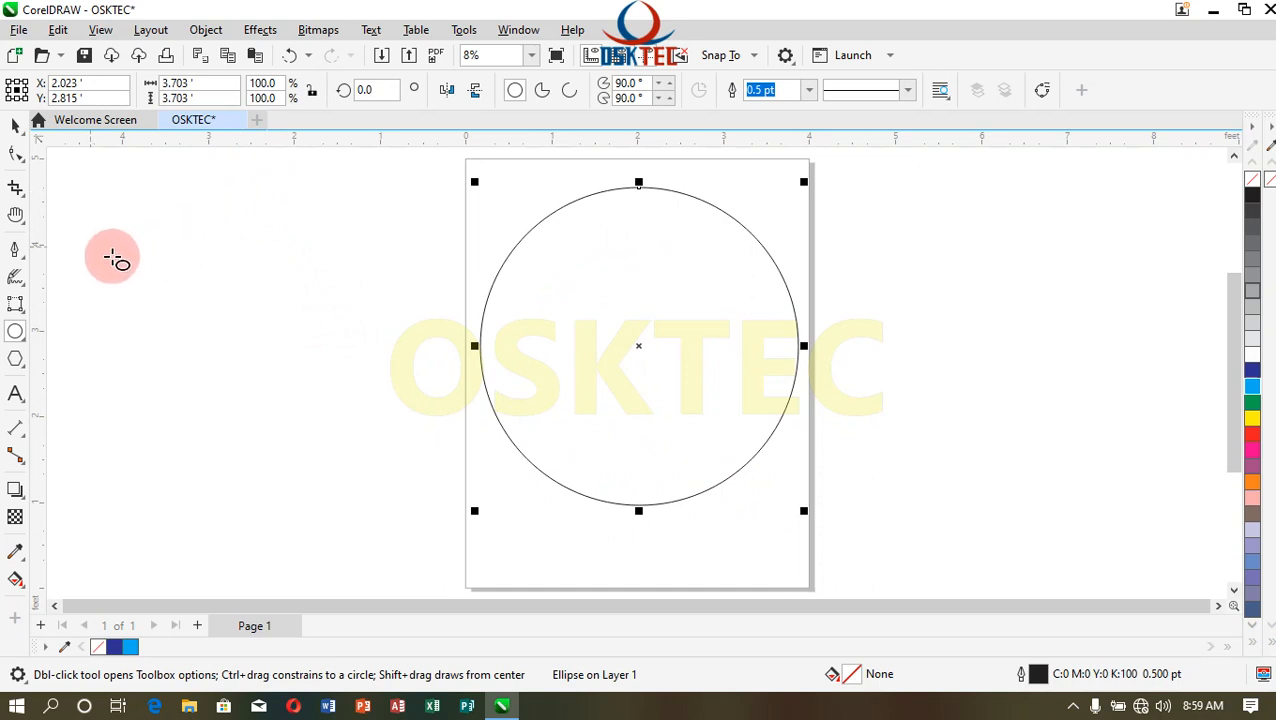
# - Draw an ellipse of about 3.7 by 3.8 ft left of the page and a flat one of about 1.9 by 1.0 ft right of it
pyautogui.moveTo(114, 194)
pyautogui.mouseDown()
pyautogui.moveTo(325, 444)
pyautogui.moveTo(435, 521)
pyautogui.mouseUp()
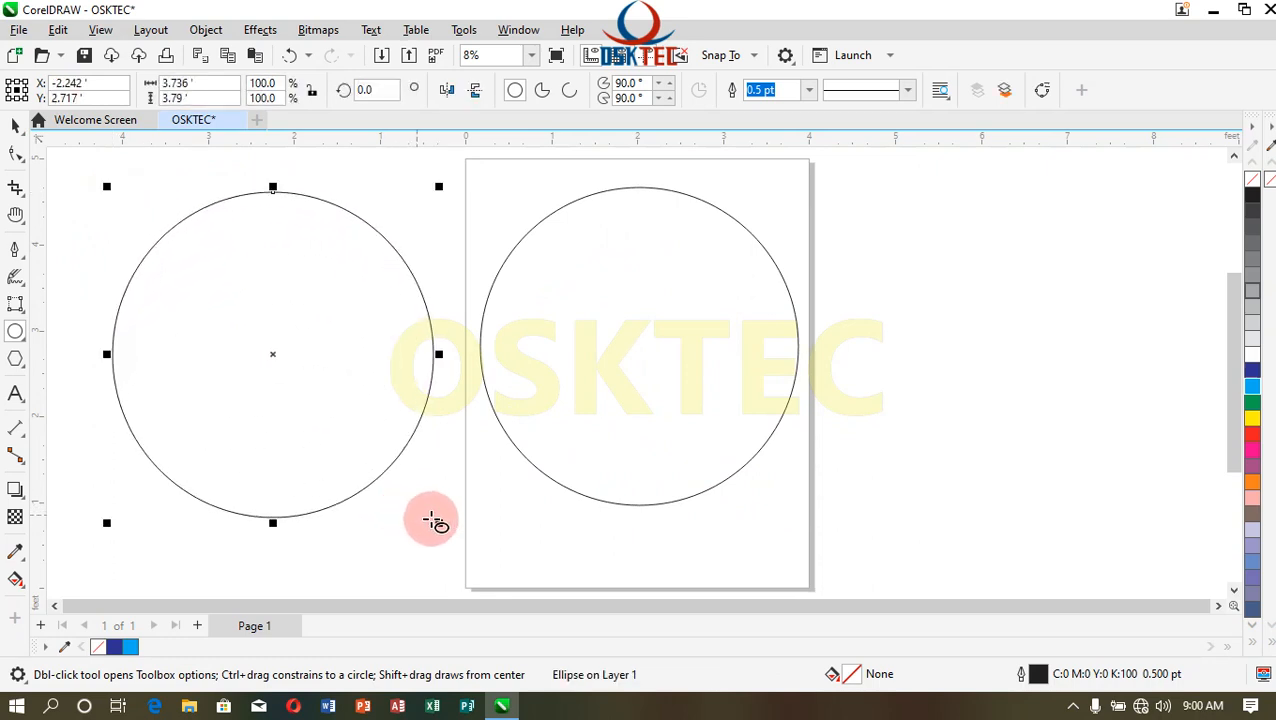
pyautogui.moveTo(977, 274); pyautogui.dragTo(808, 370)
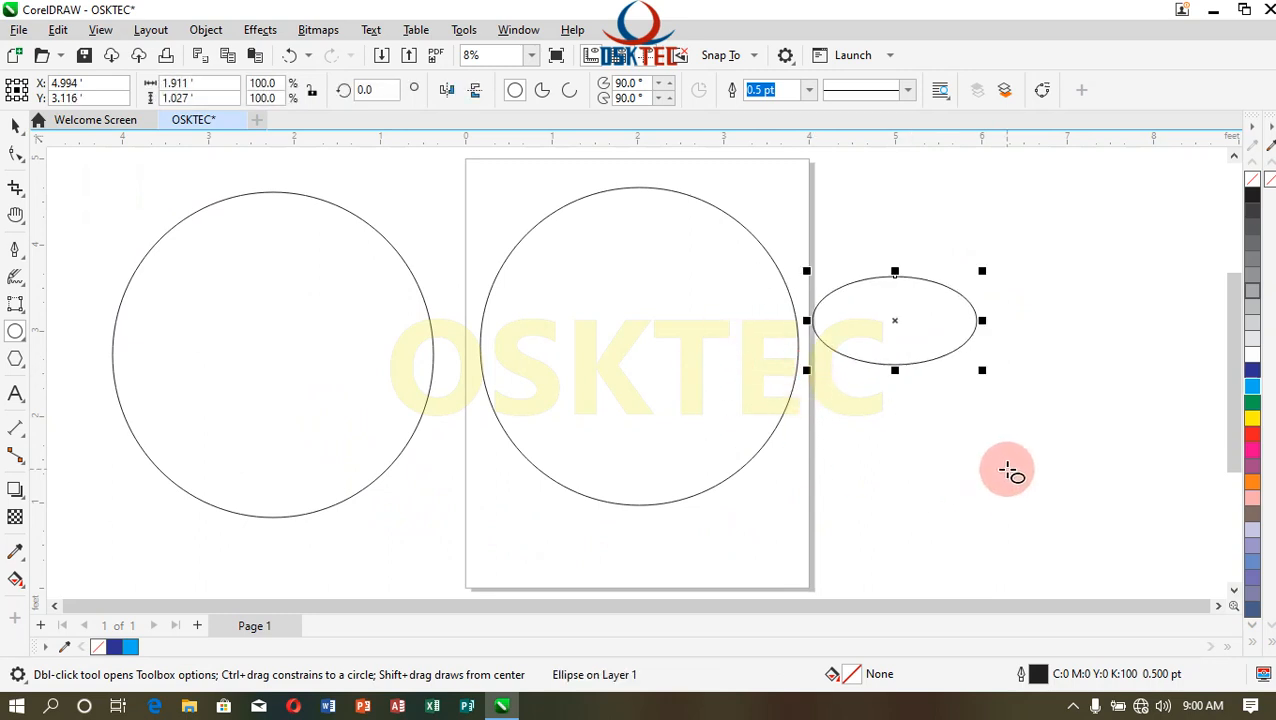
pyautogui.click(920, 447)
# - Undo a trial circle of about 2.8 ft and draw a circle about 2.35 ft across inside the large circle's left part
pyautogui.moveTo(542, 271); pyautogui.dragTo(754, 514)
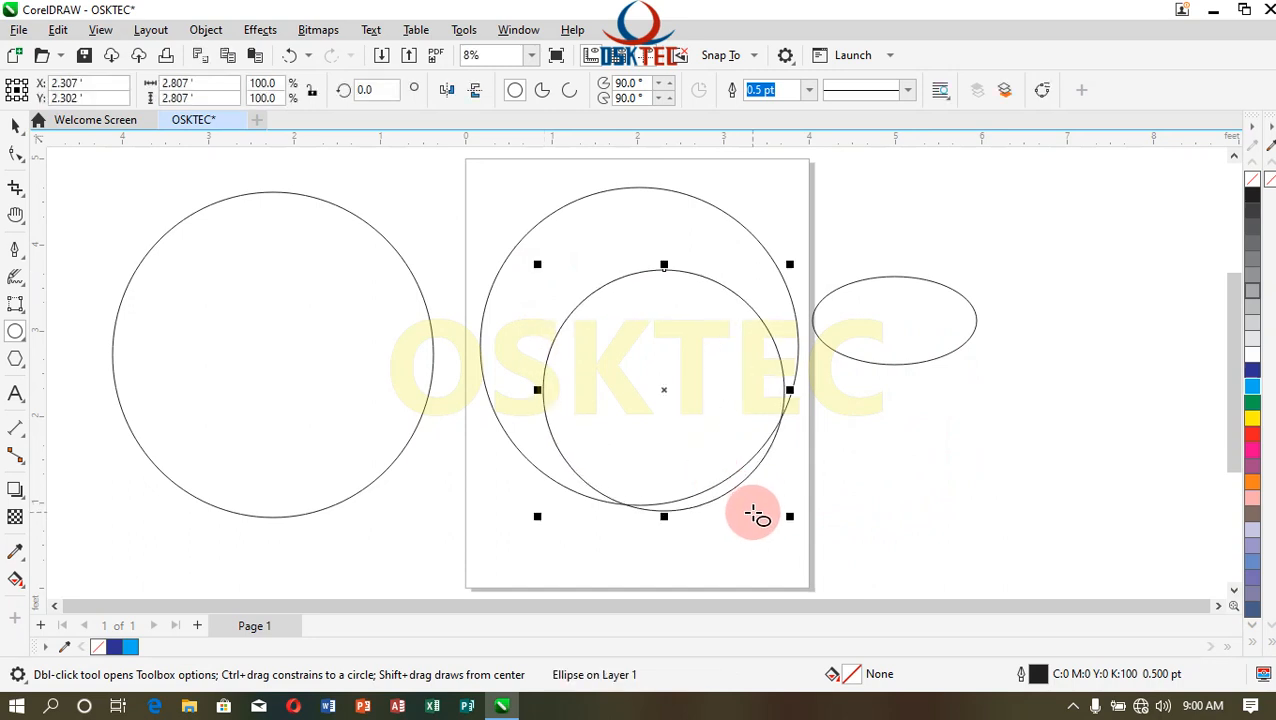
pyautogui.hotkey('ctrl', 'z')
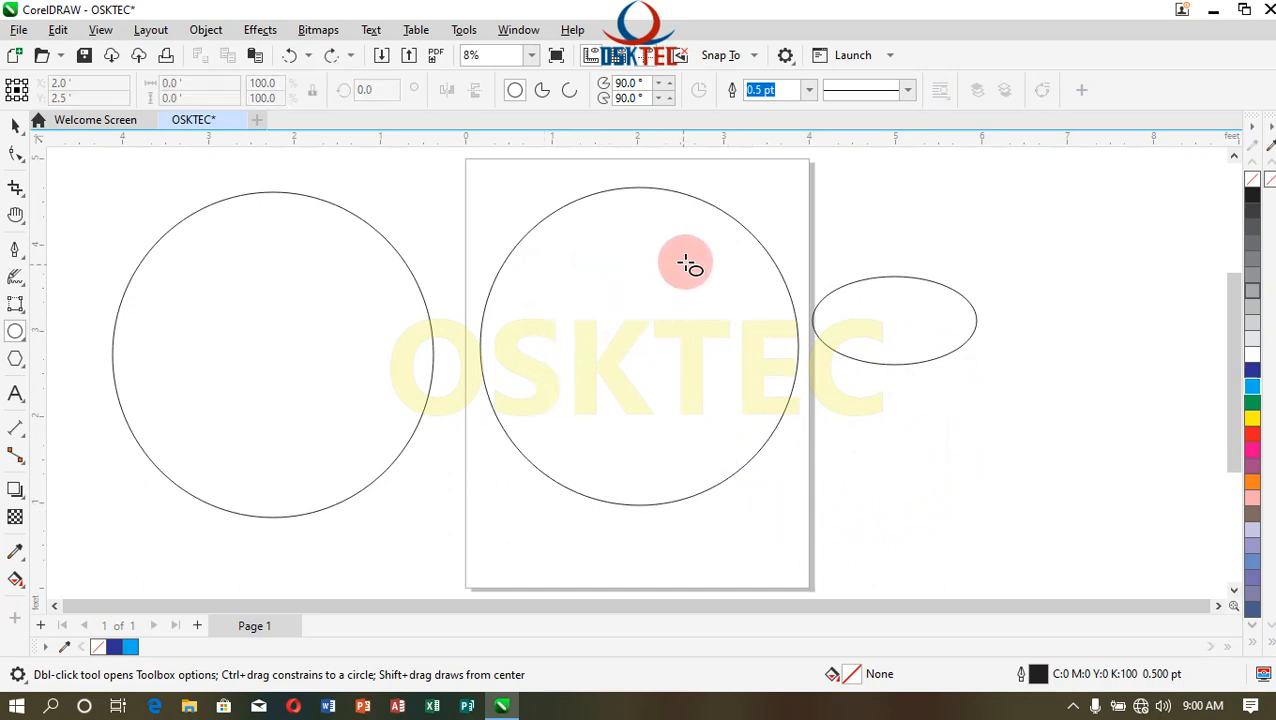
pyautogui.moveTo(688, 265); pyautogui.dragTo(484, 316)
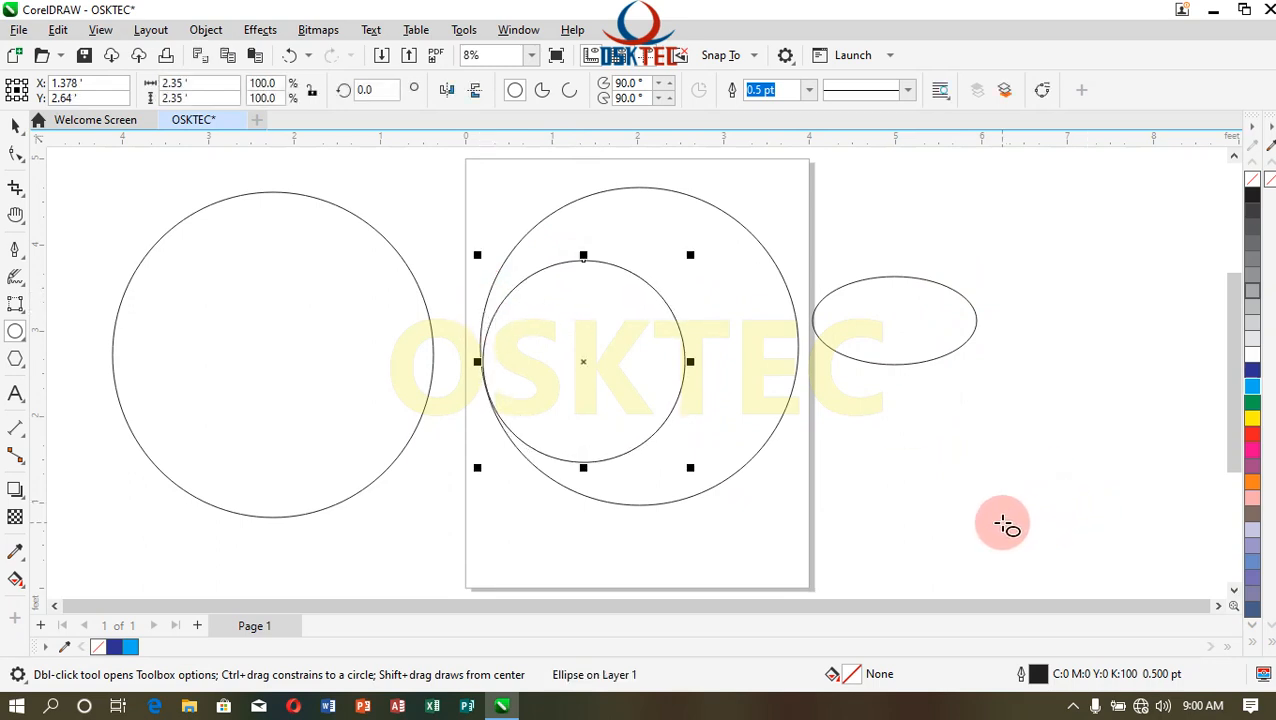
# - Fill the large circle on the page with green and the smaller circle inside it with red
pyautogui.click(20, 130)
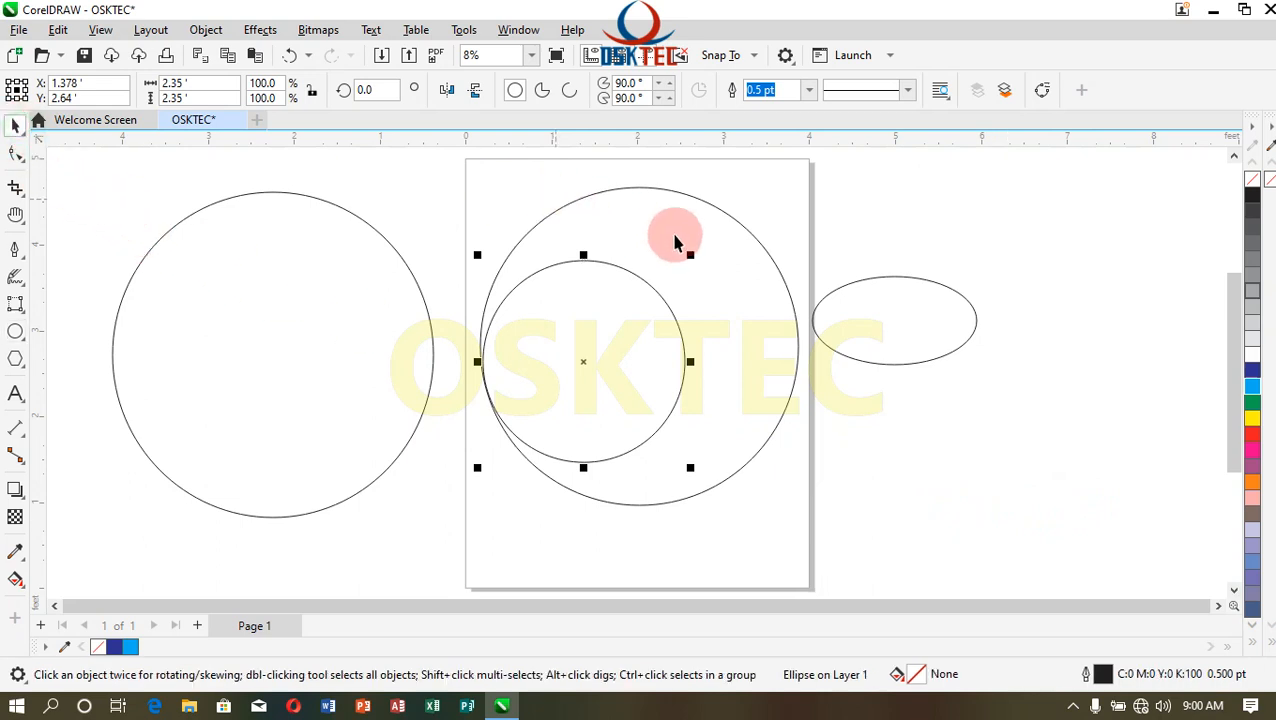
pyautogui.click(674, 236)
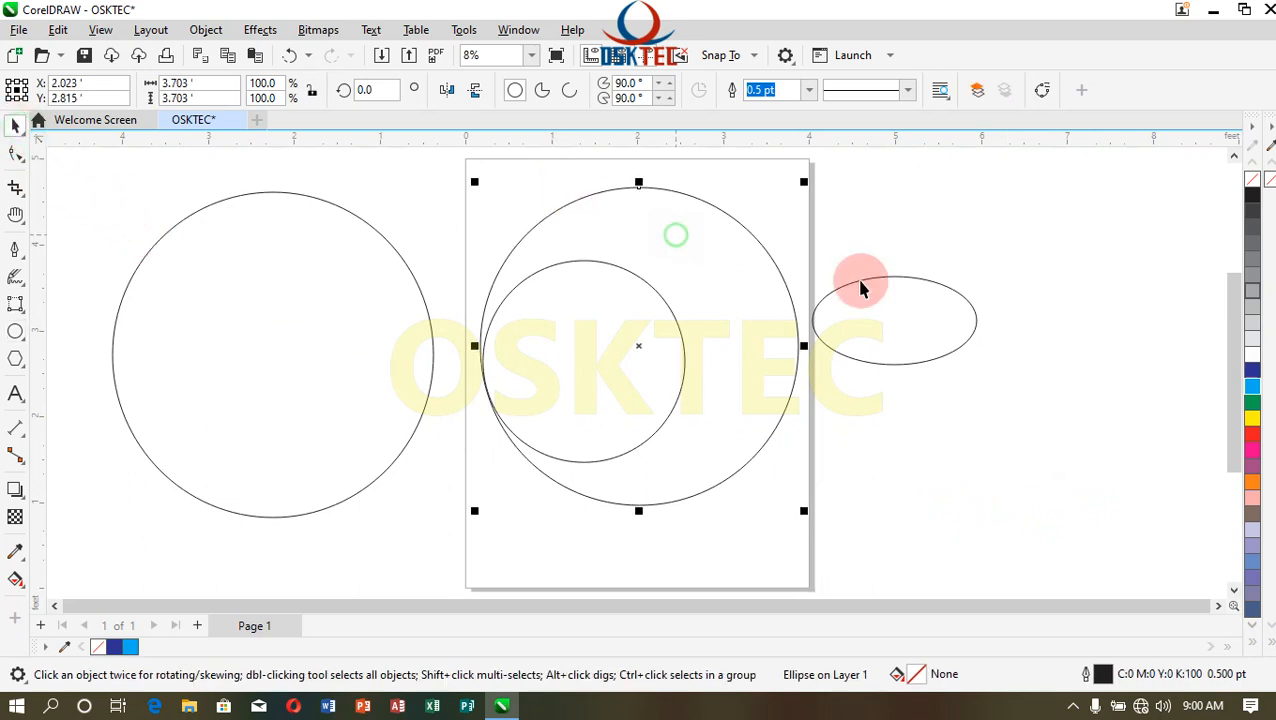
pyautogui.click(1252, 403)
pyautogui.click(897, 433)
pyautogui.click(578, 340)
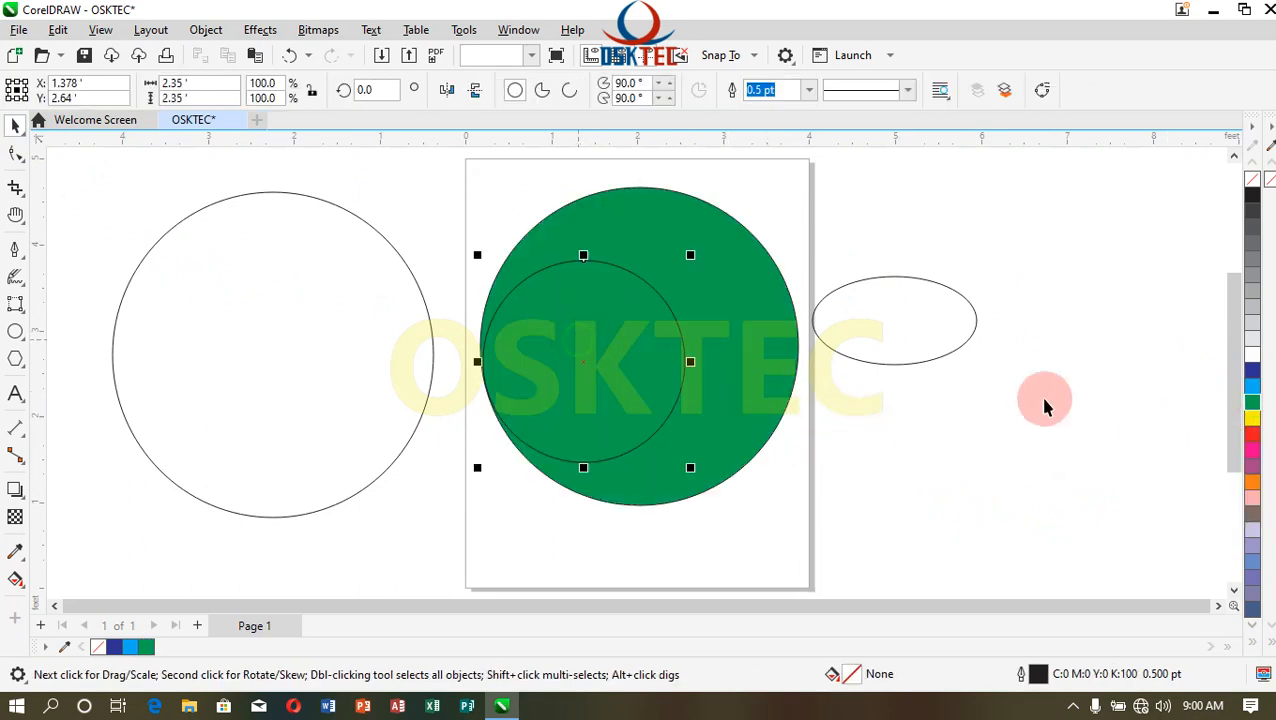
pyautogui.click(1252, 434)
pyautogui.click(852, 444)
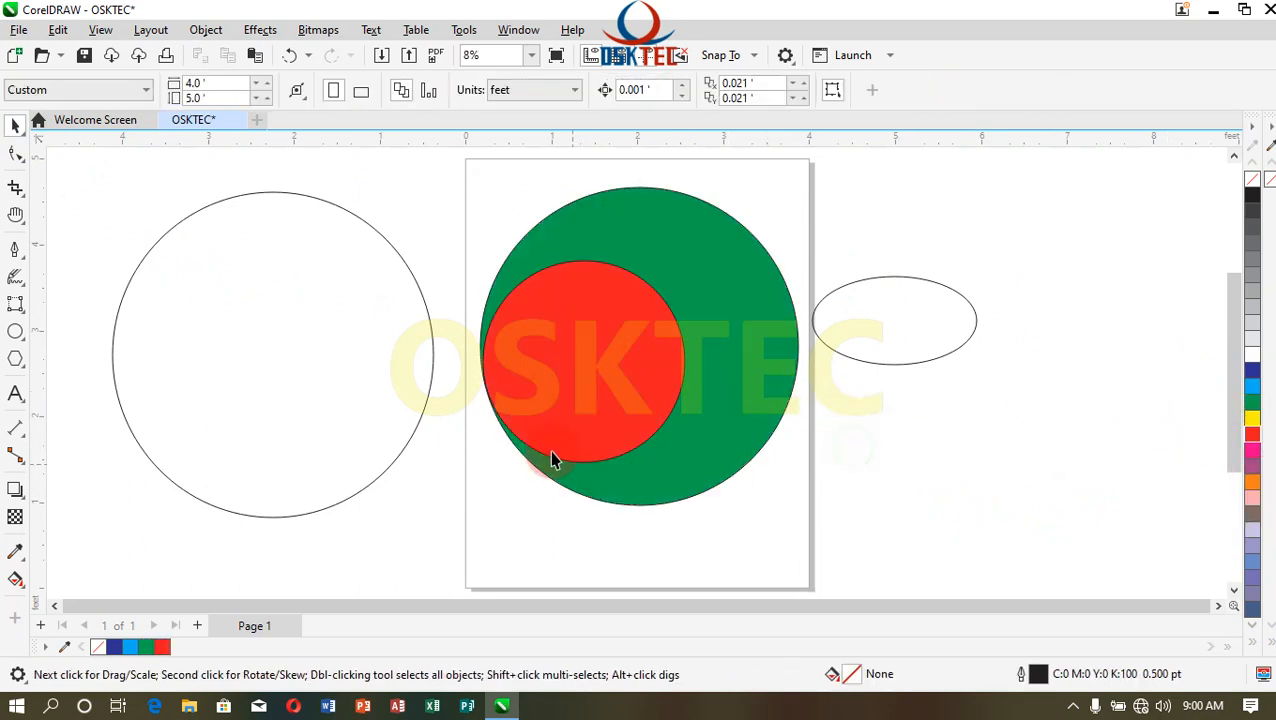
pyautogui.click(590, 405)
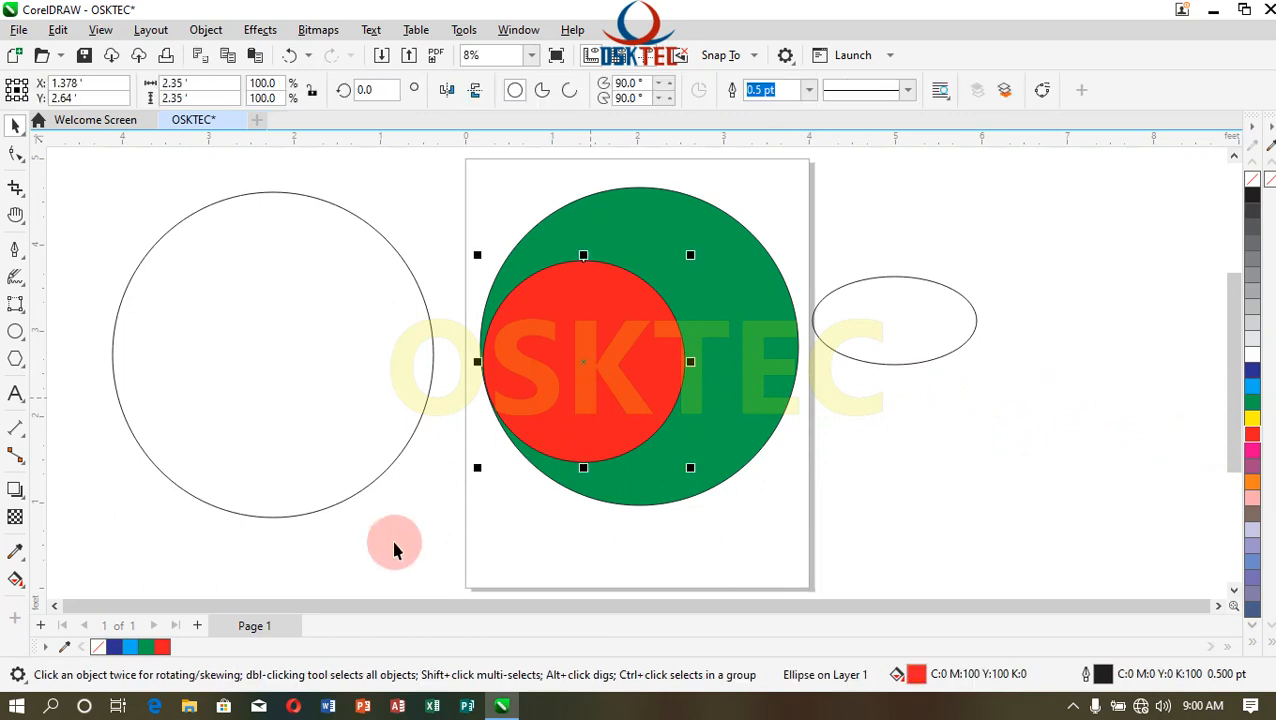
pyautogui.click(347, 550)
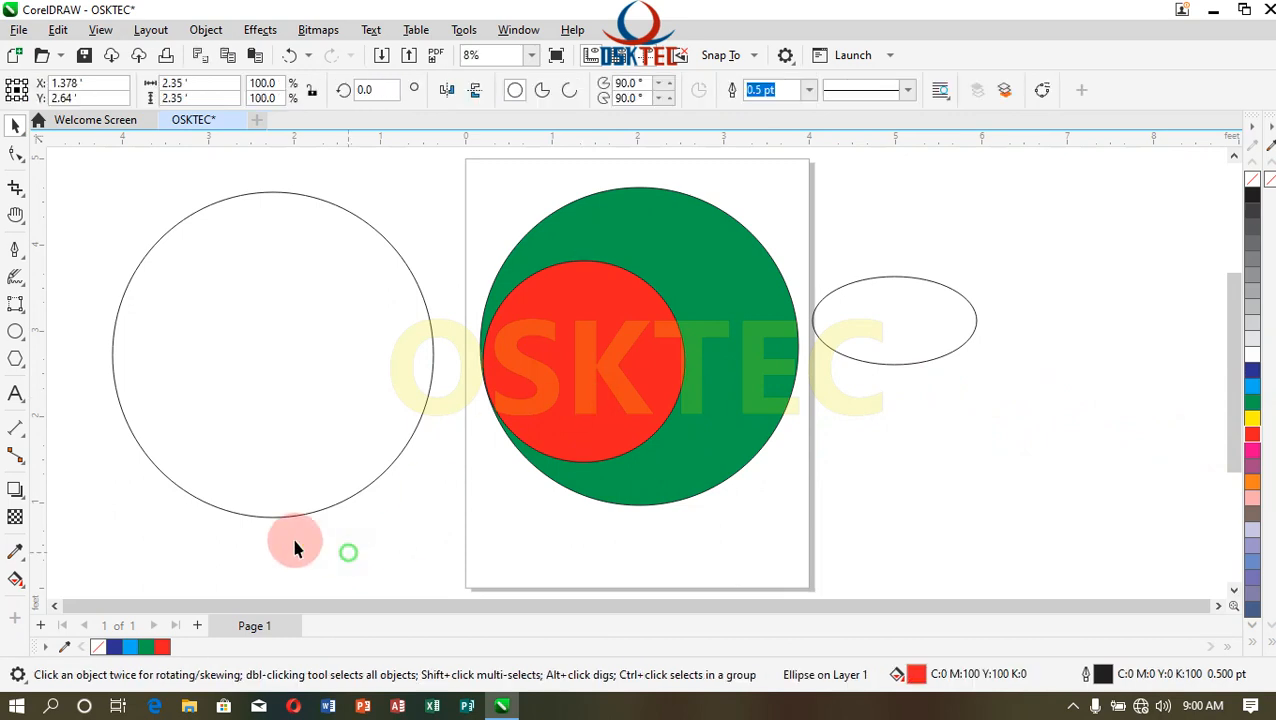
# - Draw a slanted ellipse spanning about 3.0 by 2.7 ft with the 3-Point Ellipse tool, and delete all ellipses outside the page
pyautogui.click(23, 338)
pyautogui.click(63, 350)
pyautogui.click(189, 275)
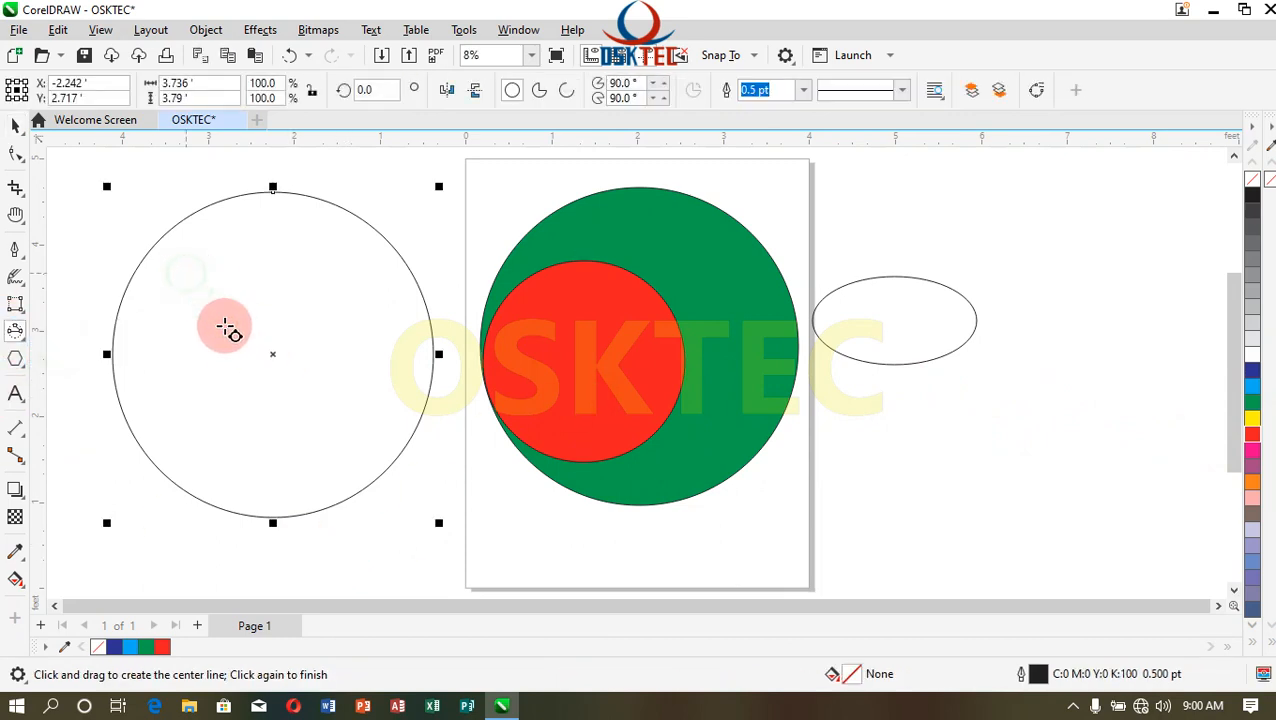
pyautogui.moveTo(1138, 268); pyautogui.dragTo(890, 492)
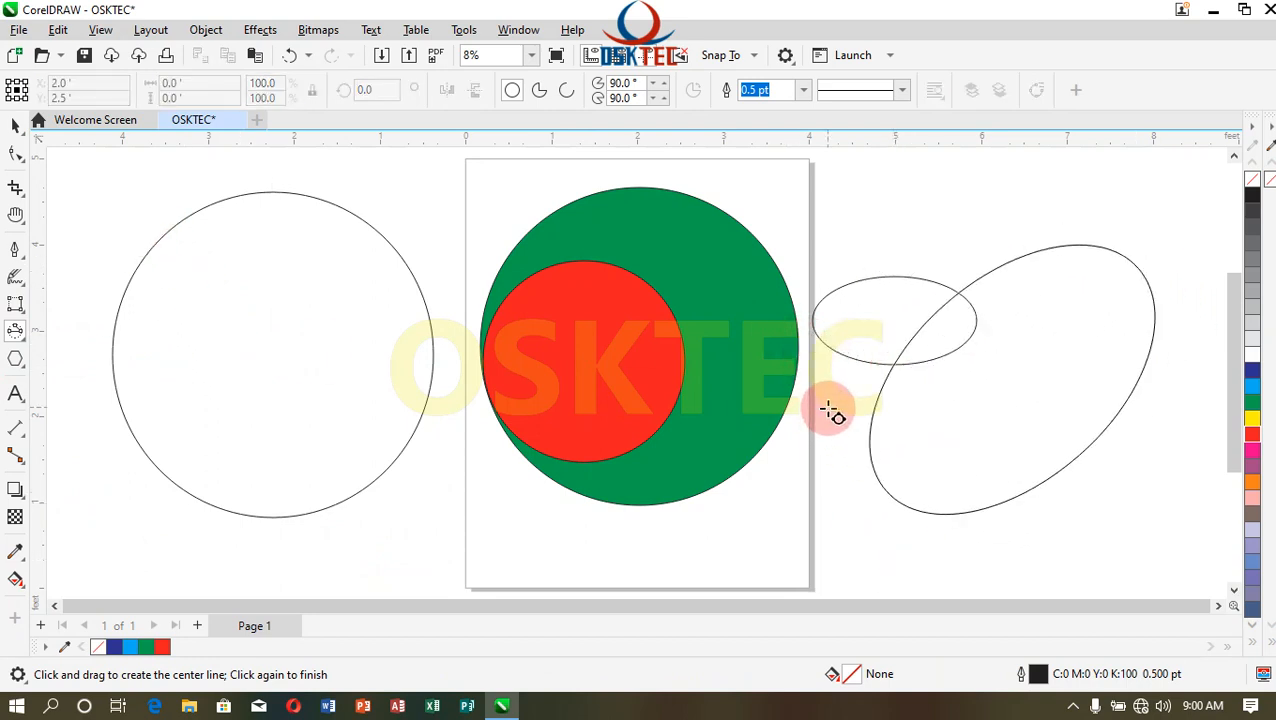
pyautogui.click(900, 535)
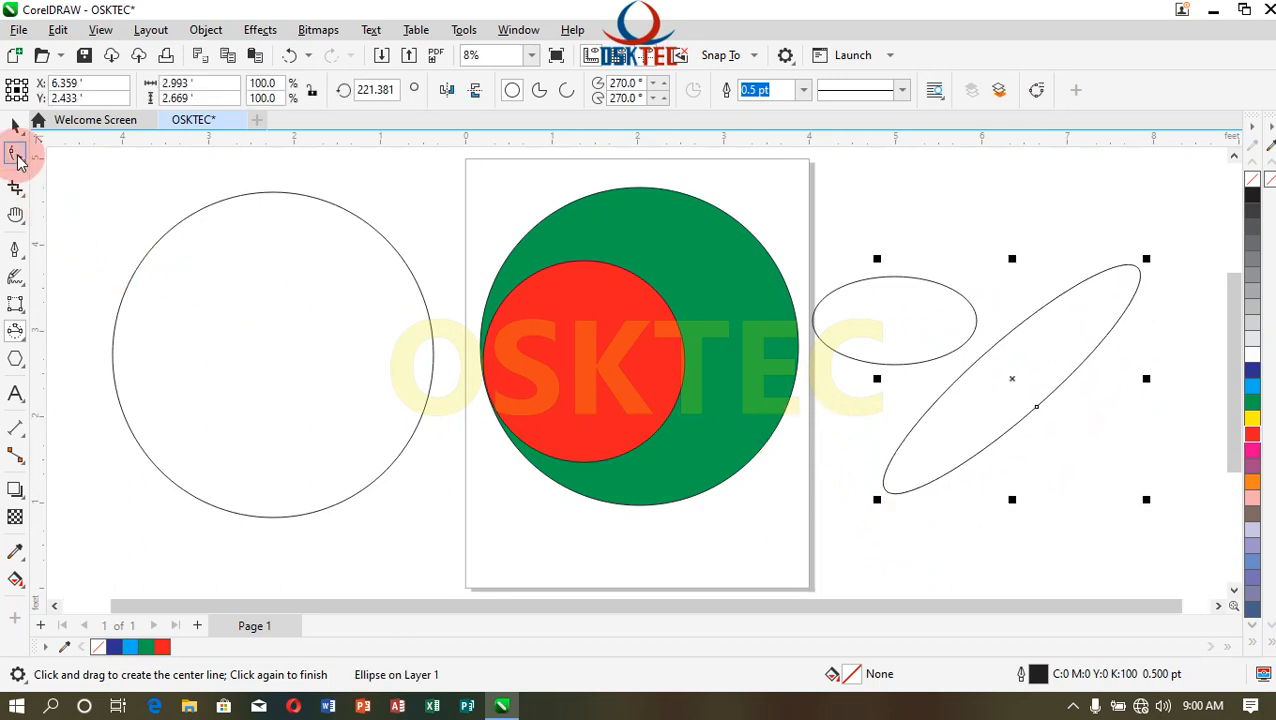
pyautogui.click(15, 125)
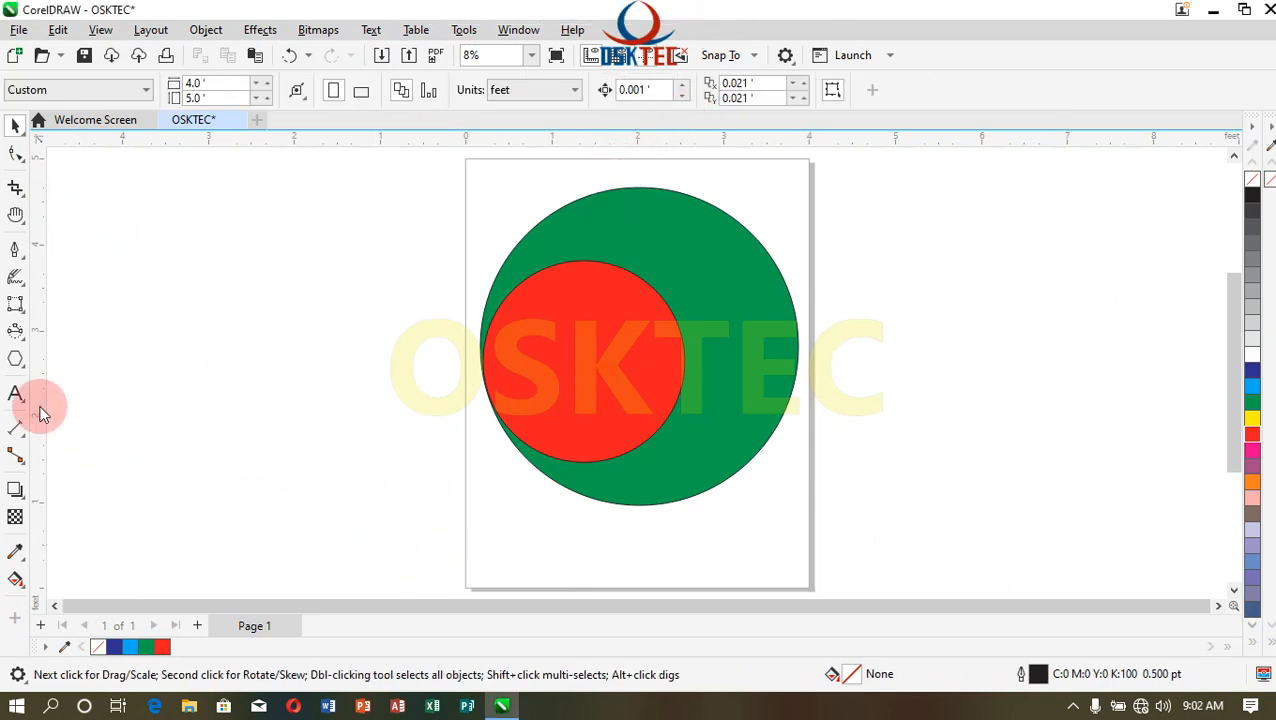
# - Draw a five-sided polygon of about 3.05 by 3.04 ft left of the page with the Polygon tool
pyautogui.click(15, 362)
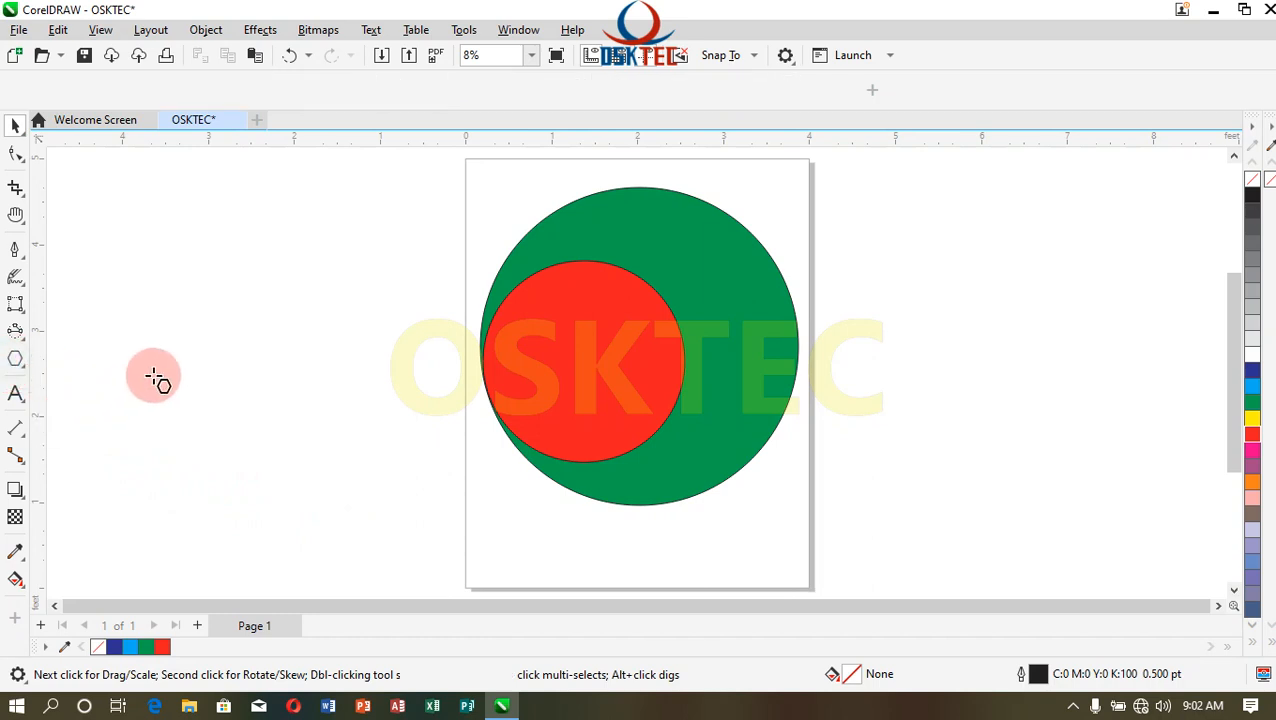
pyautogui.moveTo(125, 275); pyautogui.dragTo(103, 236)
pyautogui.moveTo(201, 376); pyautogui.dragTo(376, 500)
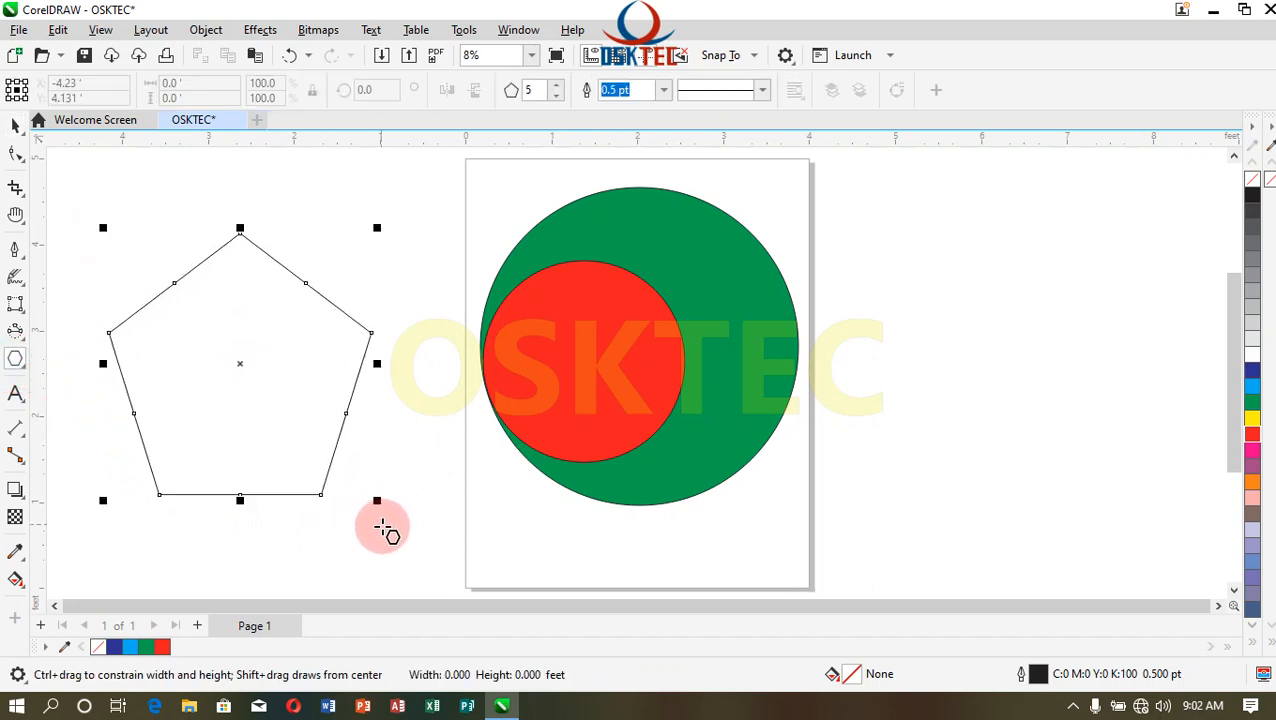
# - Try higher side counts such as 7 on the polygon, and reduce its number of sides to 3
pyautogui.click(557, 86)
pyautogui.click(557, 86)
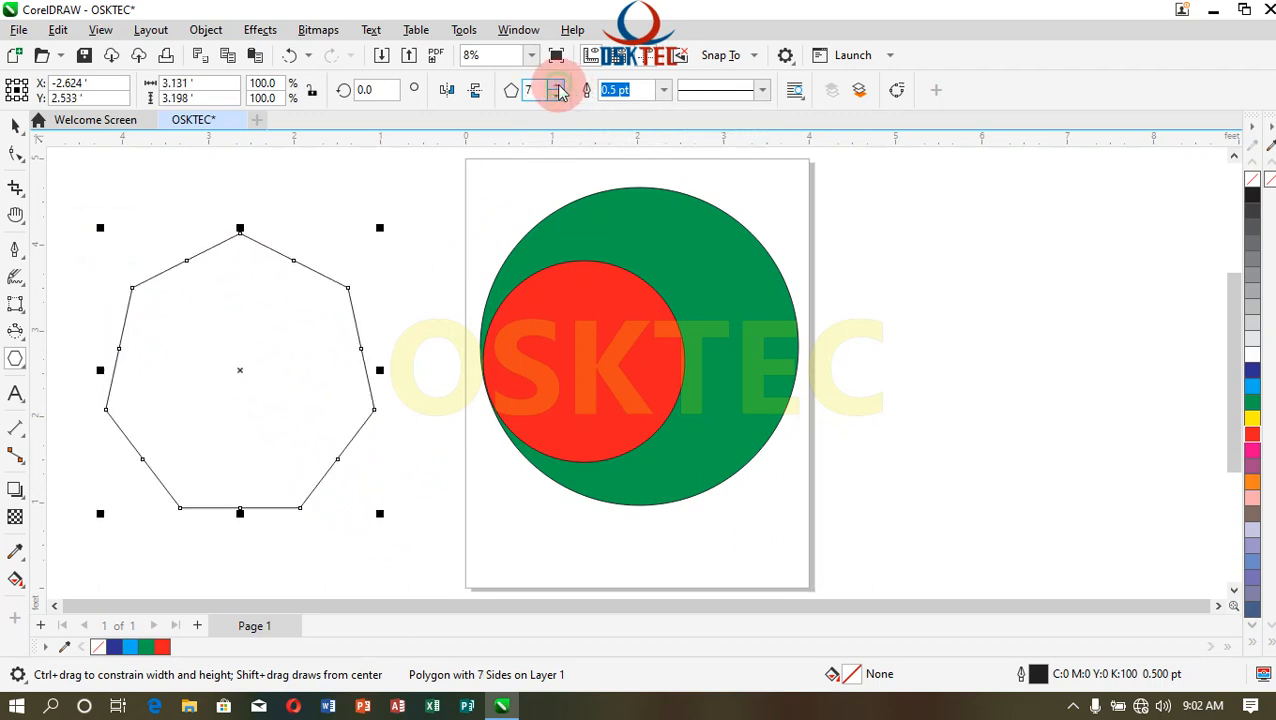
pyautogui.click(557, 86)
pyautogui.click(557, 96)
pyautogui.click(557, 96)
pyautogui.click(557, 96)
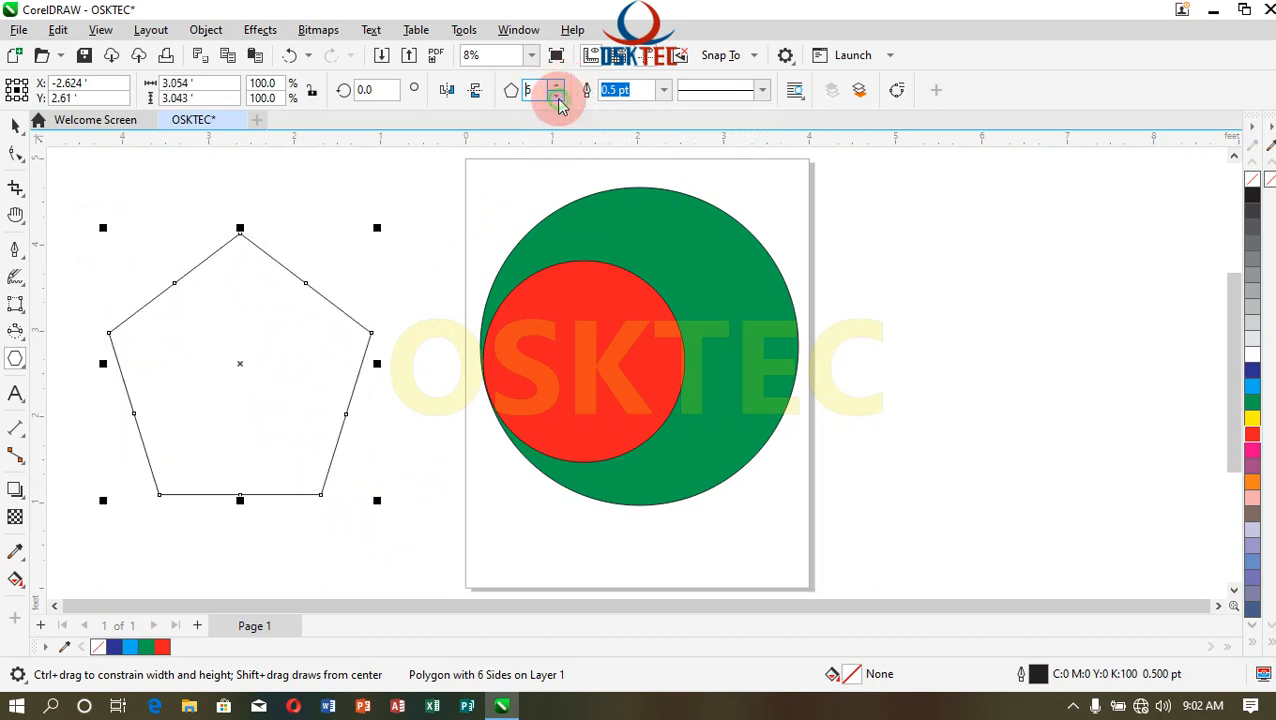
pyautogui.click(557, 96)
pyautogui.click(557, 96)
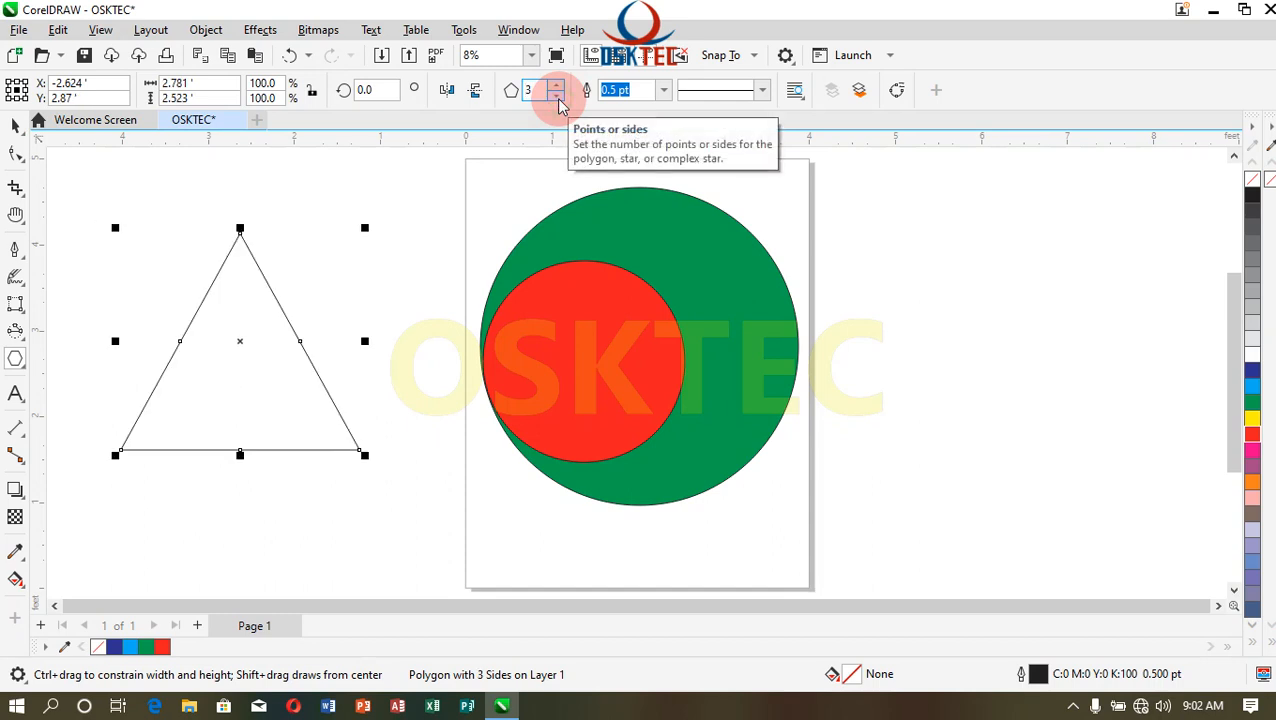
pyautogui.click(557, 96)
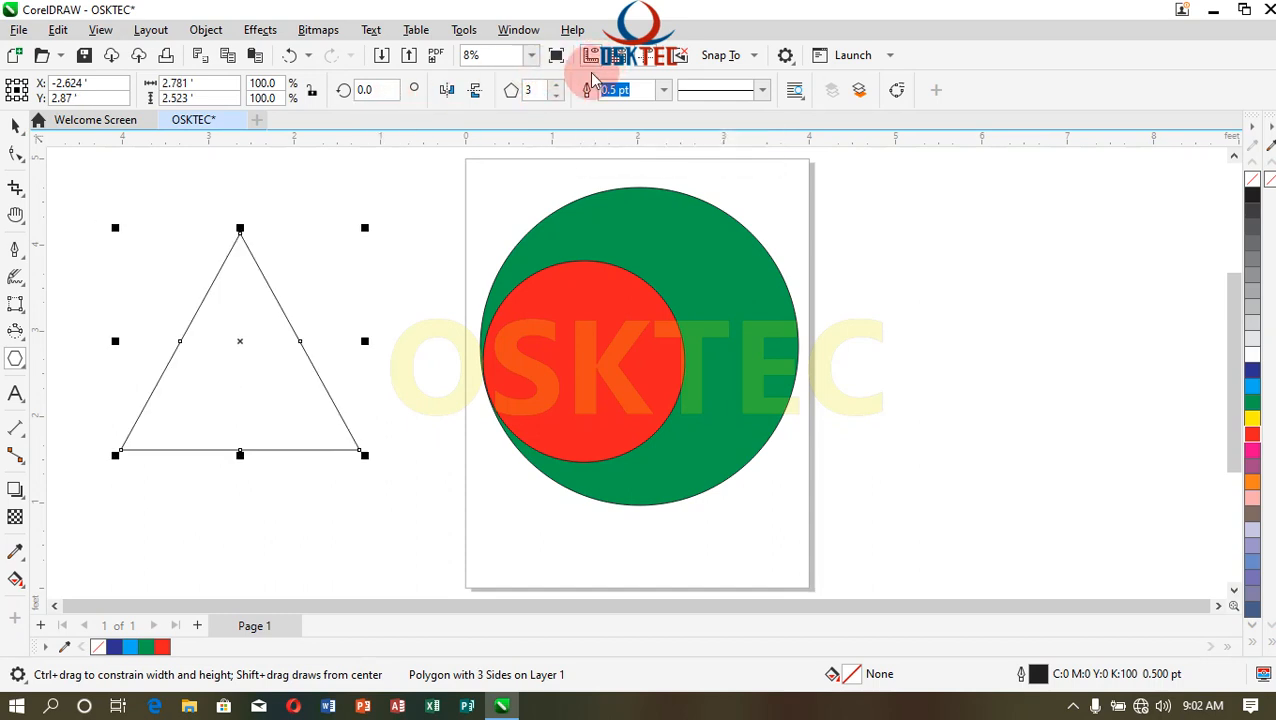
# - Give the triangle a 36.0 pt outline and fill it with dark blue
pyautogui.click(663, 91)
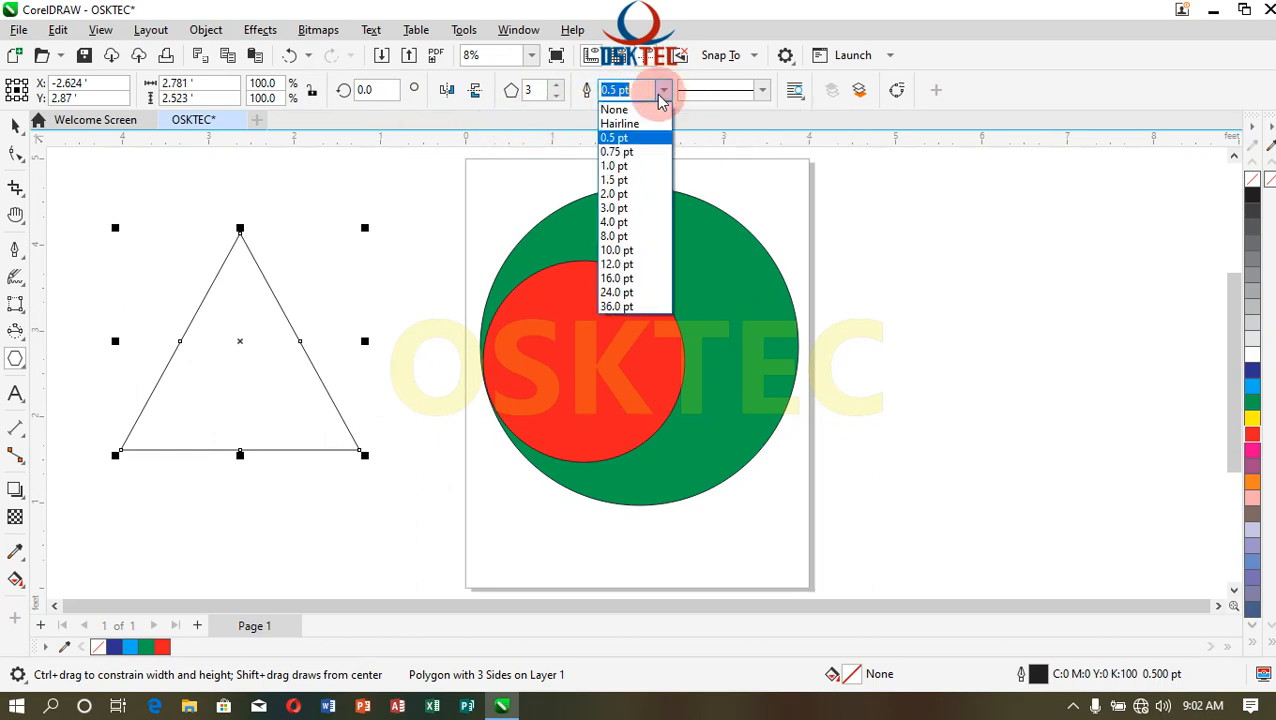
pyautogui.click(643, 307)
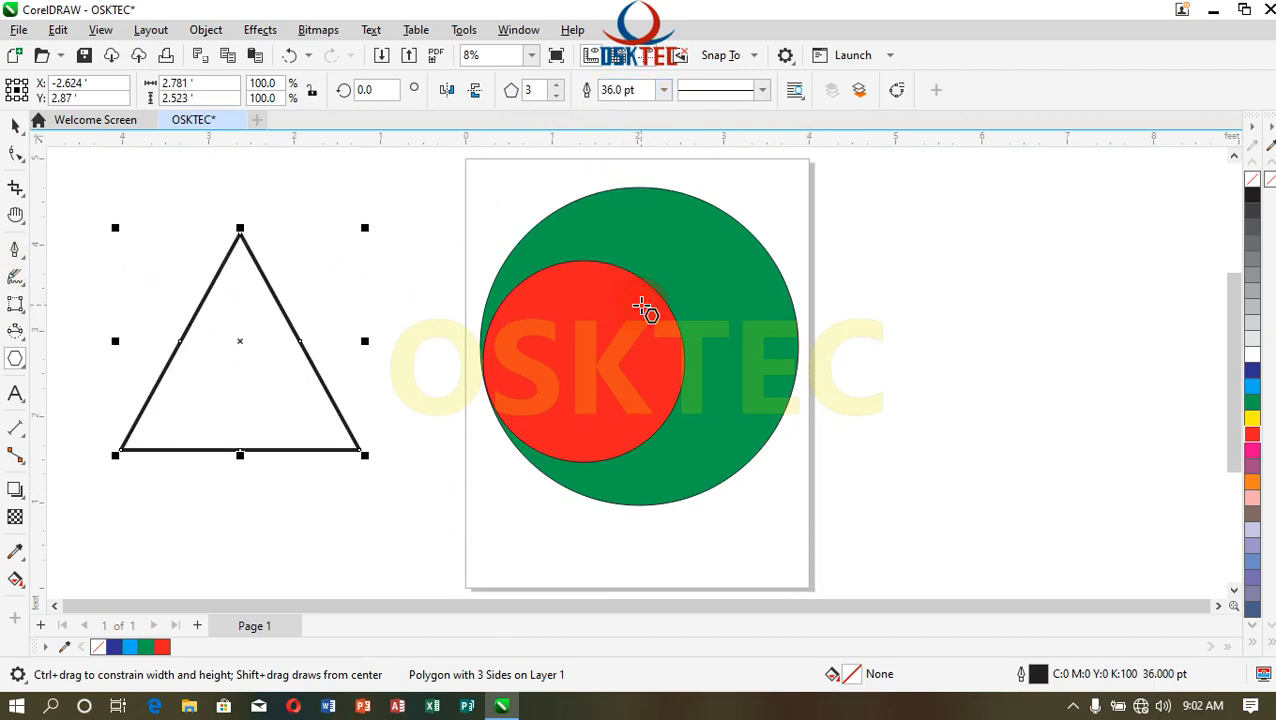
pyautogui.click(1252, 371)
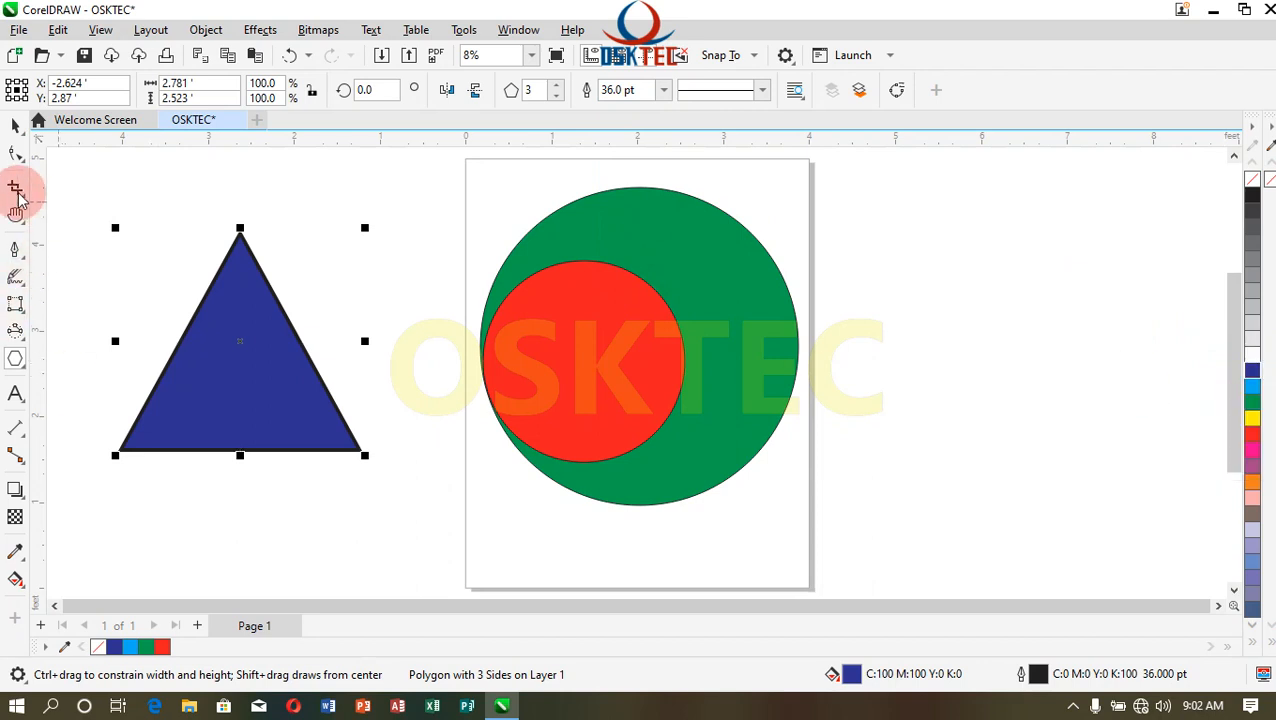
# - Place a copy of the blue triangle overlapping its right side, scaled to about 64% and filled yellow
pyautogui.click(16, 122)
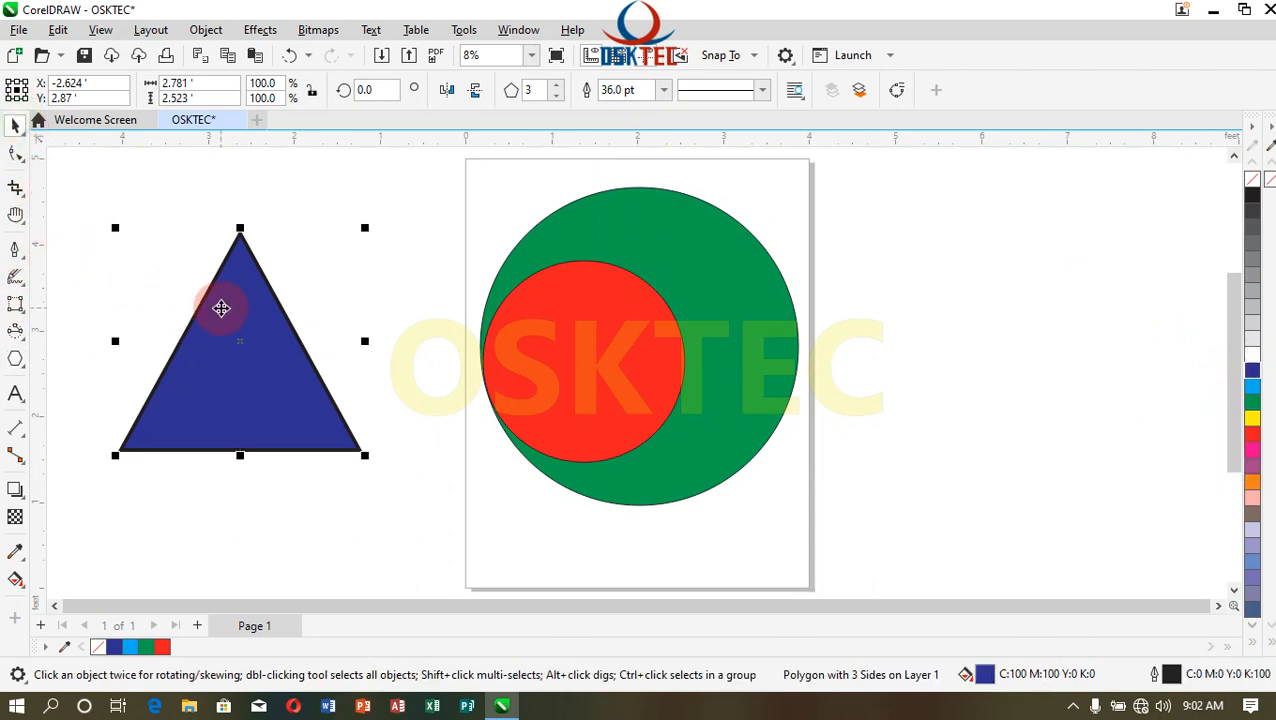
pyautogui.moveTo(263, 347); pyautogui.dragTo(366, 296)
pyautogui.moveTo(283, 313); pyautogui.dragTo(328, 289)
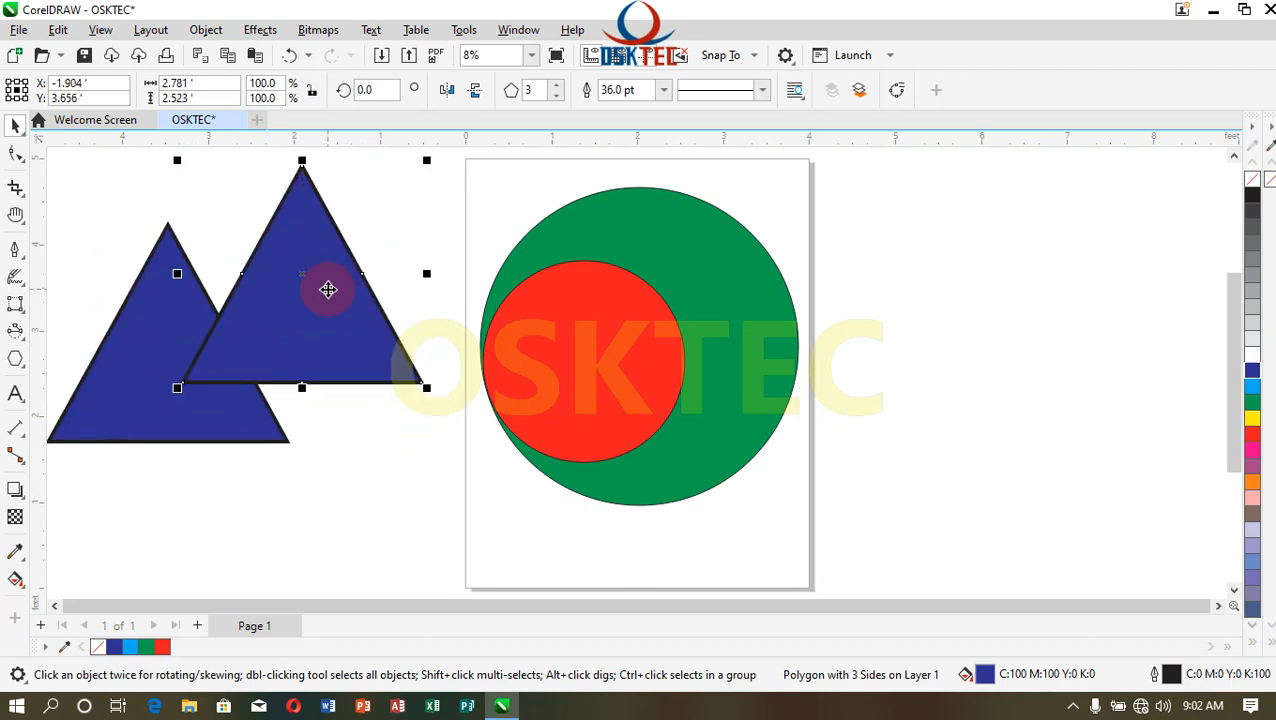
pyautogui.moveTo(427, 160); pyautogui.dragTo(334, 243)
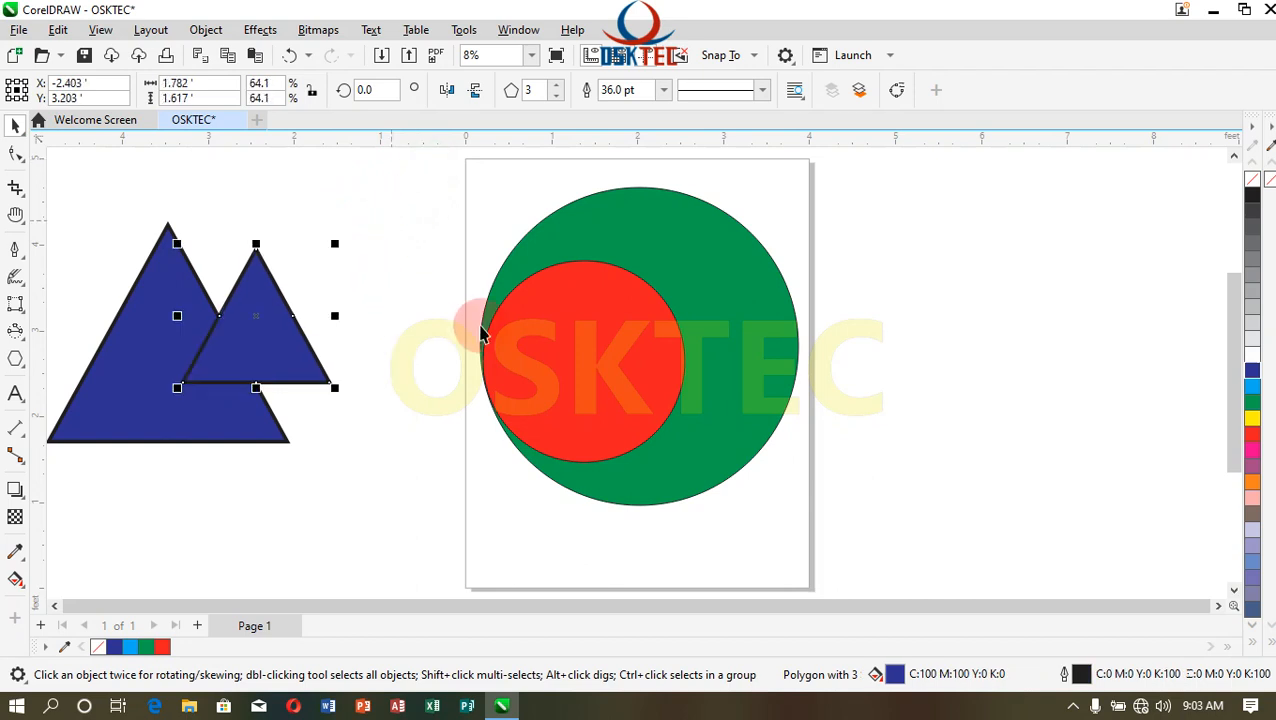
pyautogui.click(1253, 422)
# - Place a copy of the yellow triangle, about 1.7 by 1.6 ft, over the blue triangle's lower edge and fill it orange
pyautogui.moveTo(275, 349); pyautogui.dragTo(176, 508)
pyautogui.click(1253, 482)
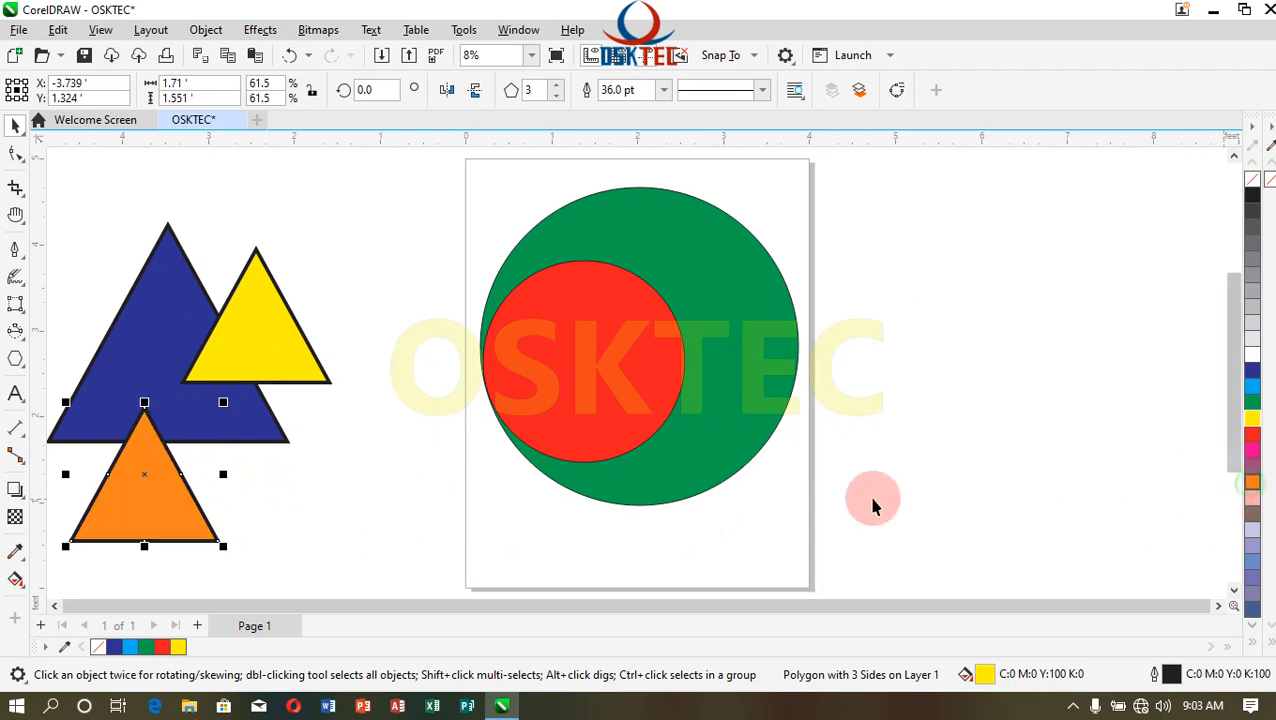
pyautogui.click(950, 422)
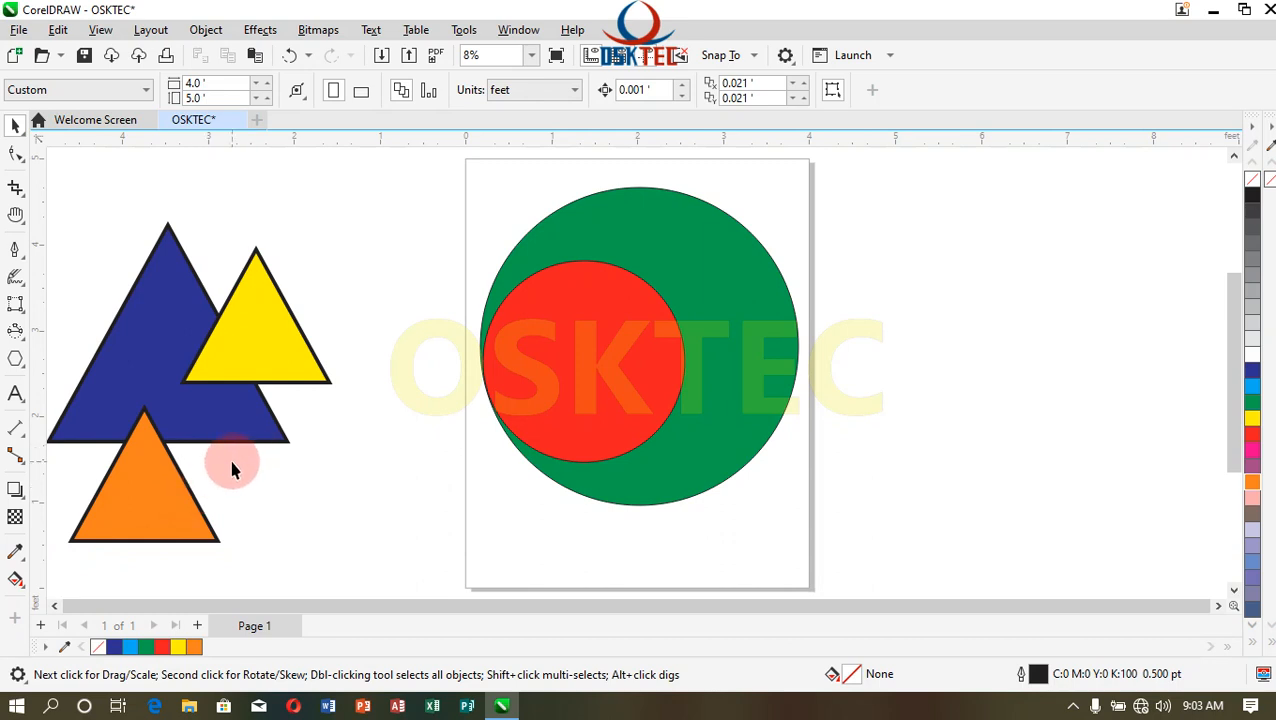
# - Place a copy of the red circle over the green circle's upper-right edge
pyautogui.click(142, 352)
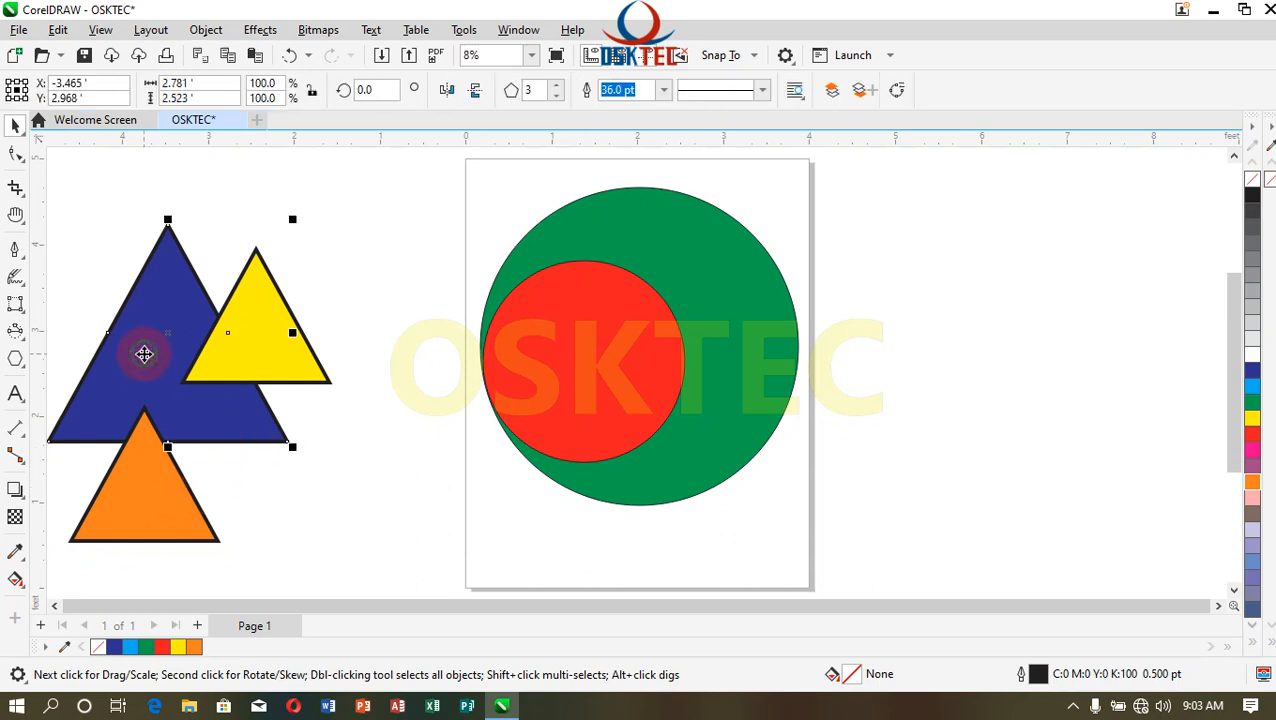
pyautogui.click(544, 348)
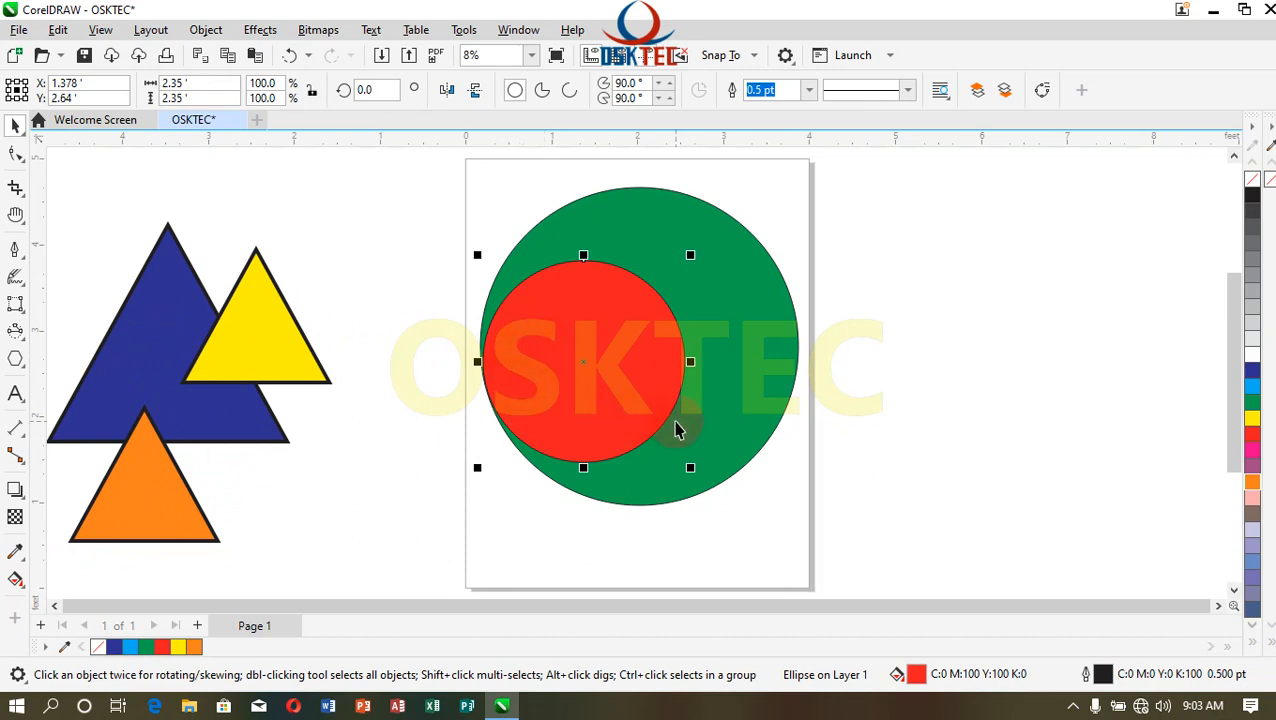
pyautogui.moveTo(650, 365); pyautogui.dragTo(778, 315)
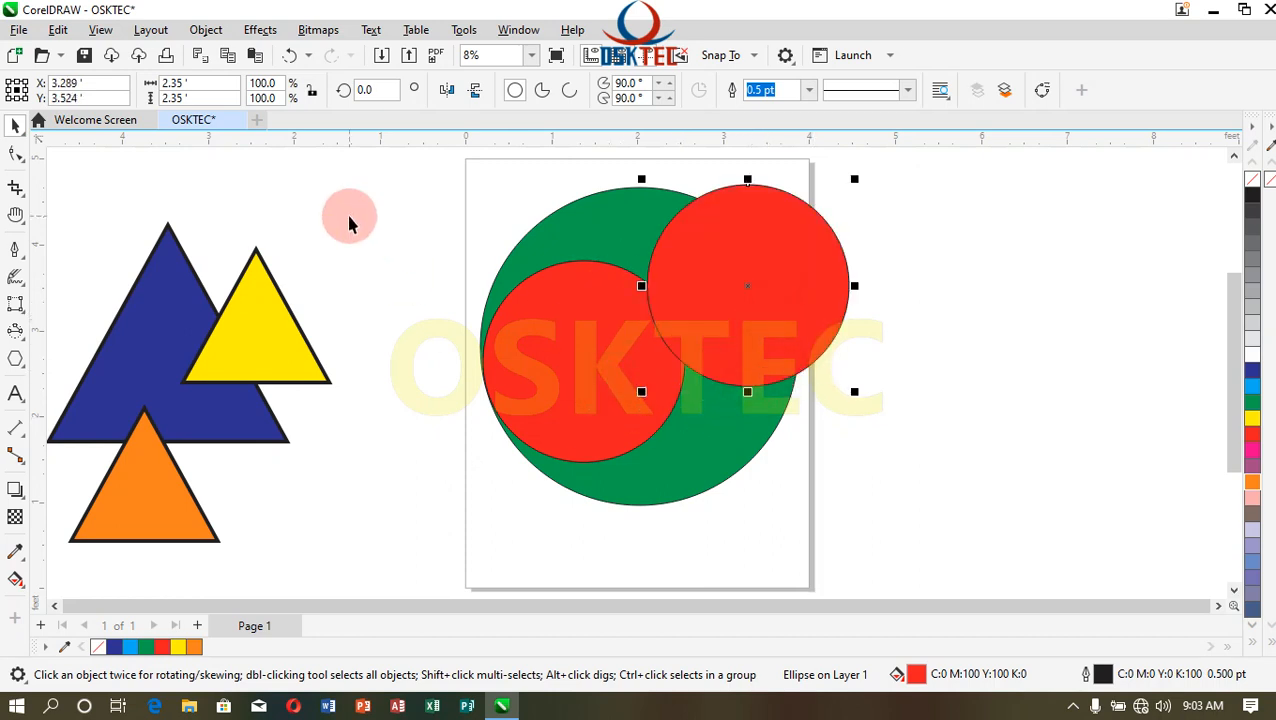
# - Copy and paste the red circle, placing the copy over the green circle's upper-left edge
pyautogui.click(60, 32)
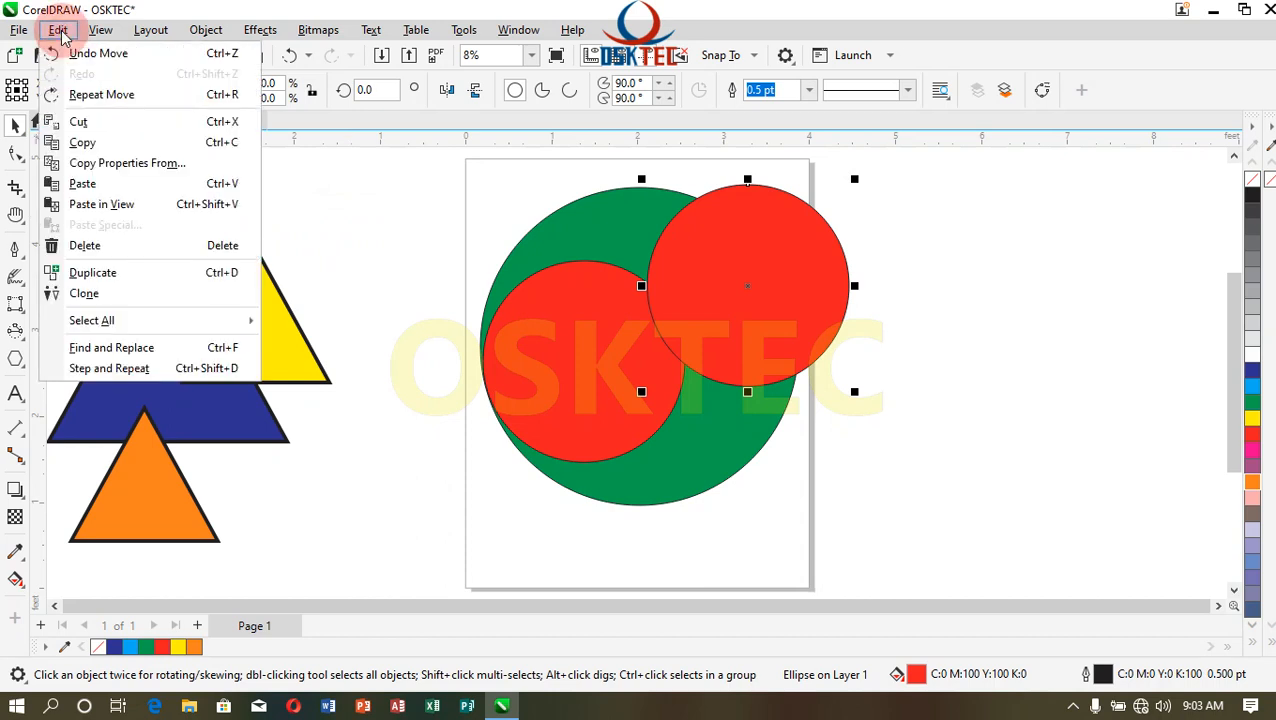
pyautogui.click(83, 142)
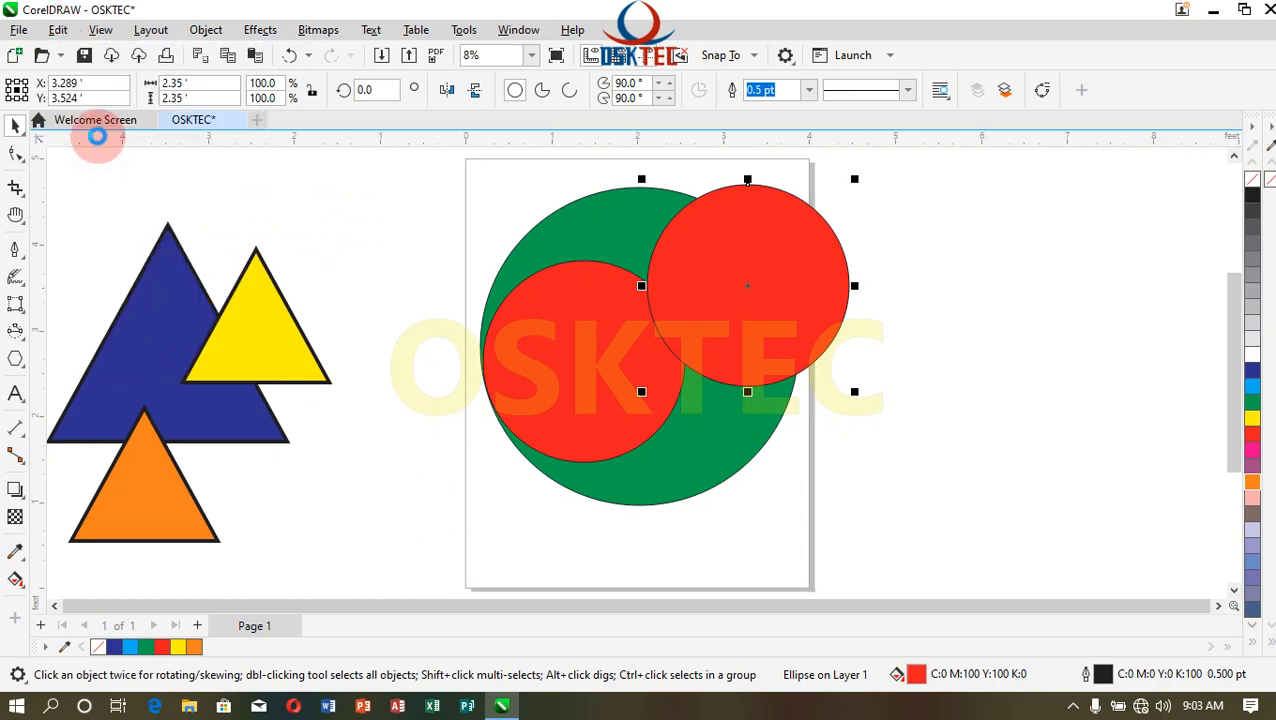
pyautogui.click(60, 32)
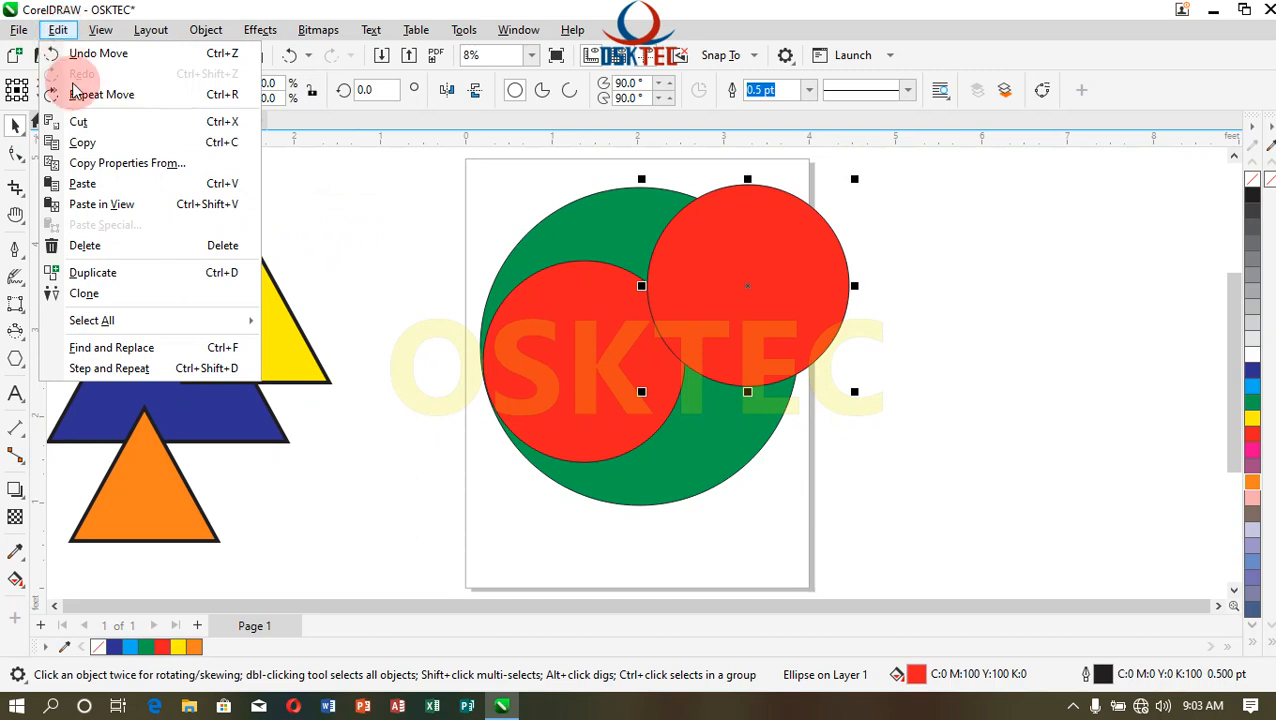
pyautogui.click(98, 184)
pyautogui.moveTo(808, 265); pyautogui.dragTo(549, 217)
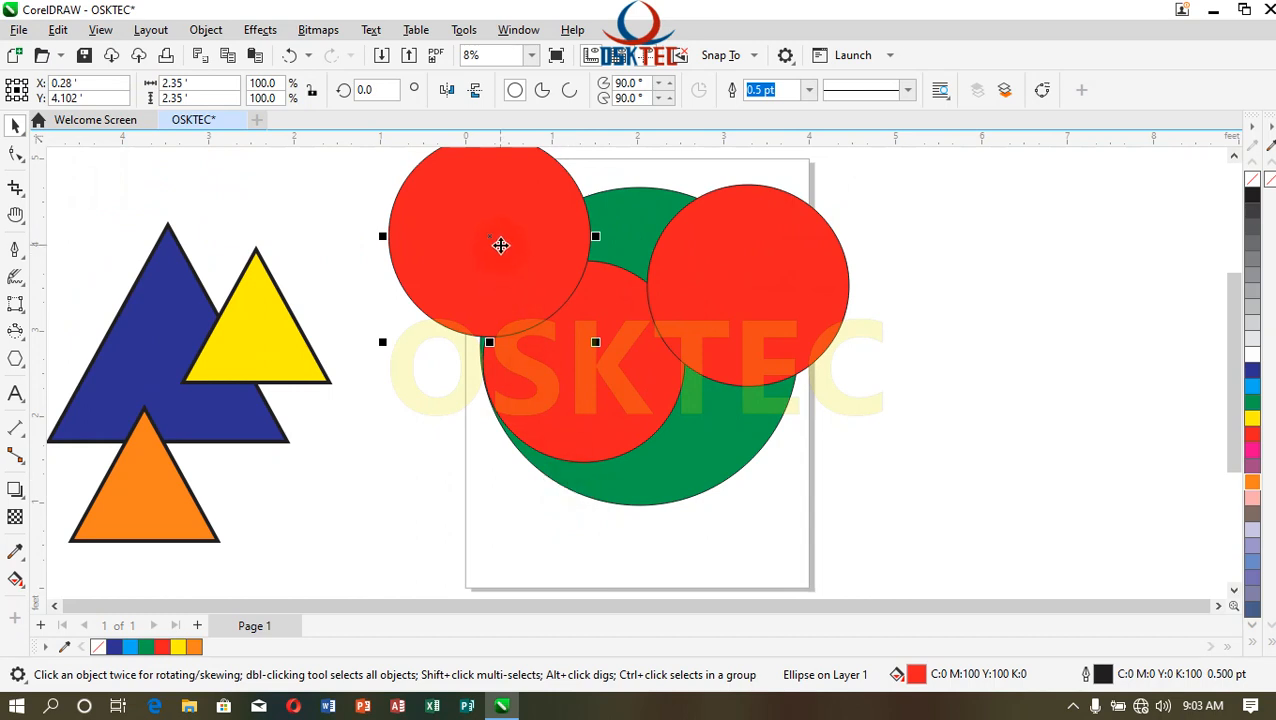
# - Place another copy of the red circle beside the page's lower-left edge, just right of the blue and orange triangles
pyautogui.moveTo(498, 229); pyautogui.dragTo(390, 479)
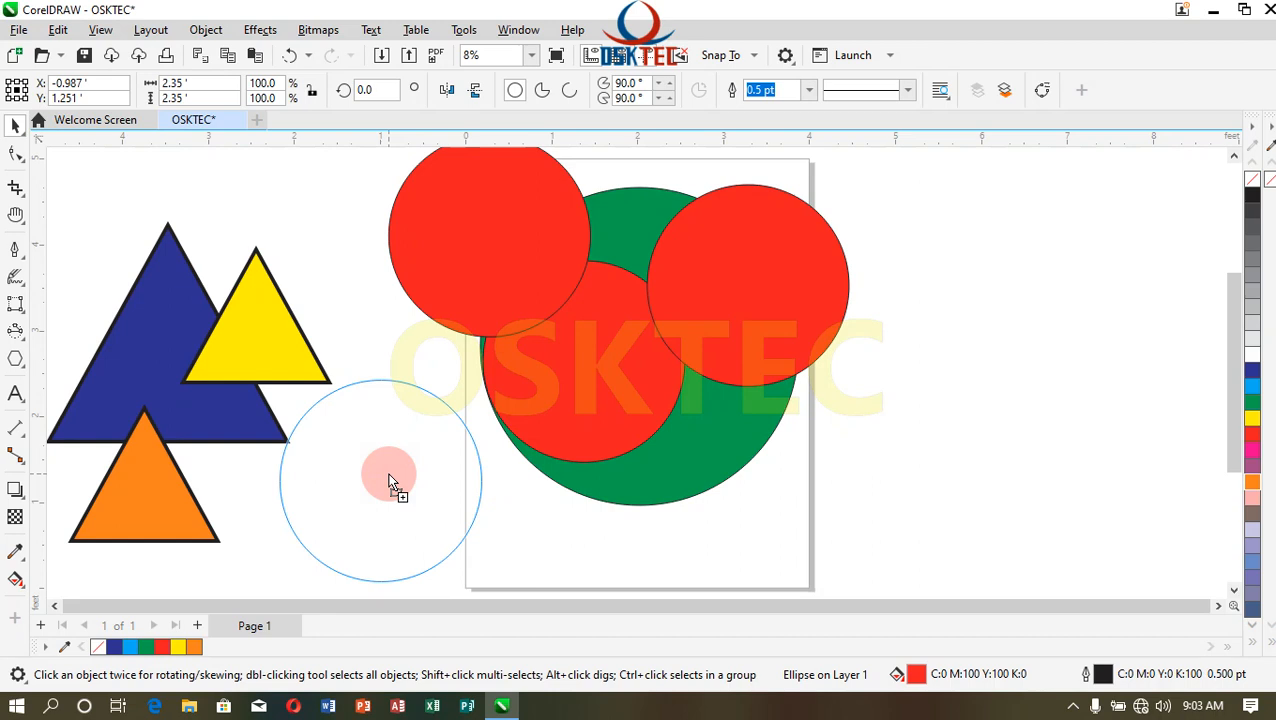
pyautogui.moveTo(388, 474); pyautogui.dragTo(390, 472)
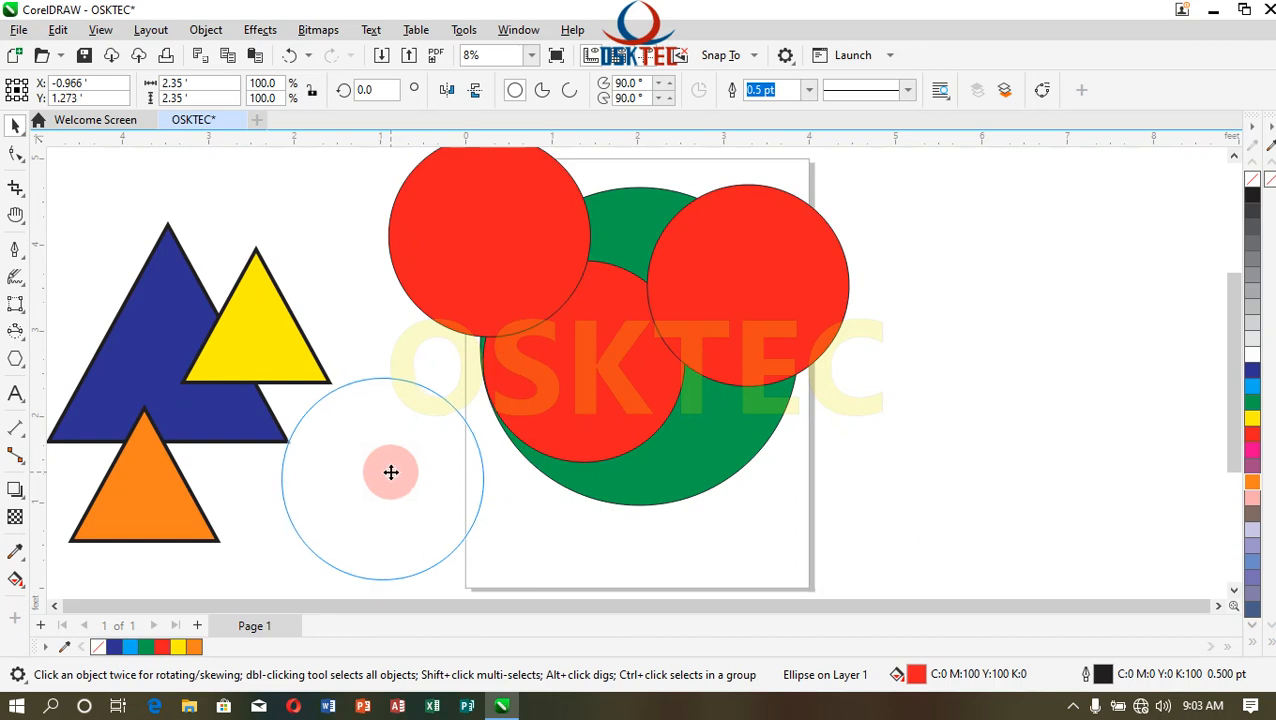
pyautogui.moveTo(391, 472); pyautogui.dragTo(391, 472)
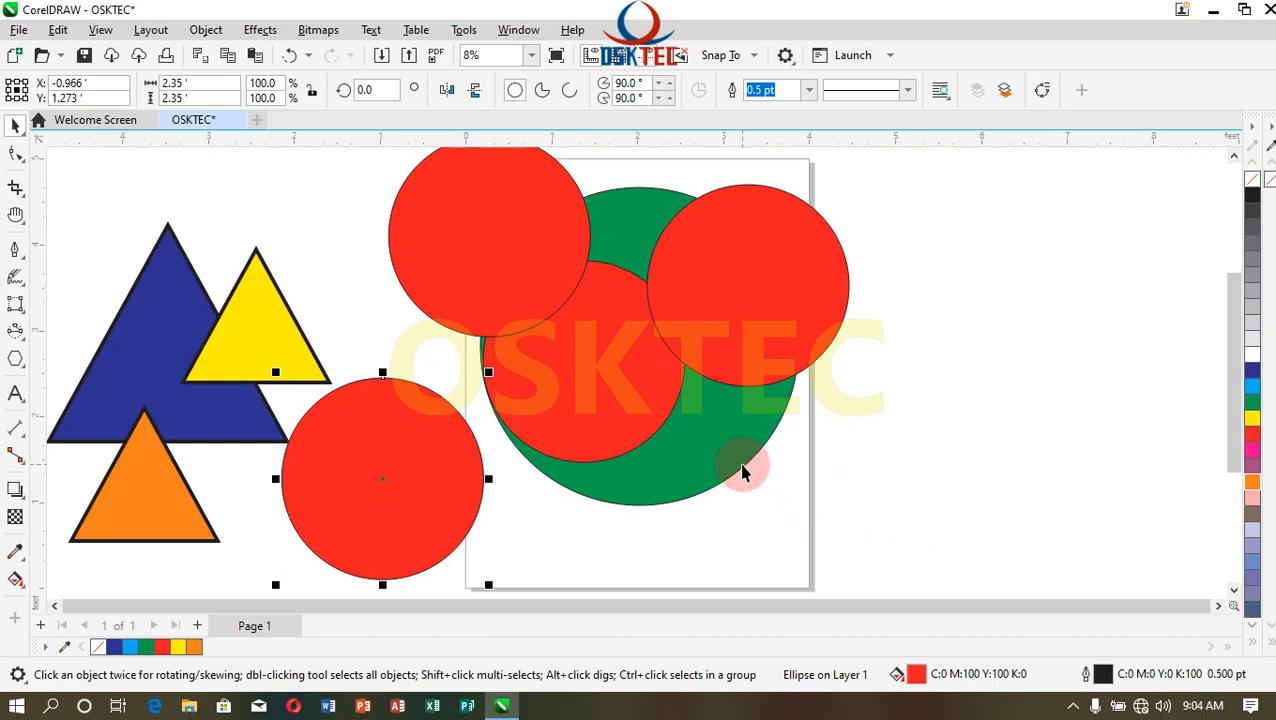
# - Move the green circle off the page to its right, and delete all objects in the drawing
pyautogui.moveTo(772, 432); pyautogui.dragTo(1077, 416)
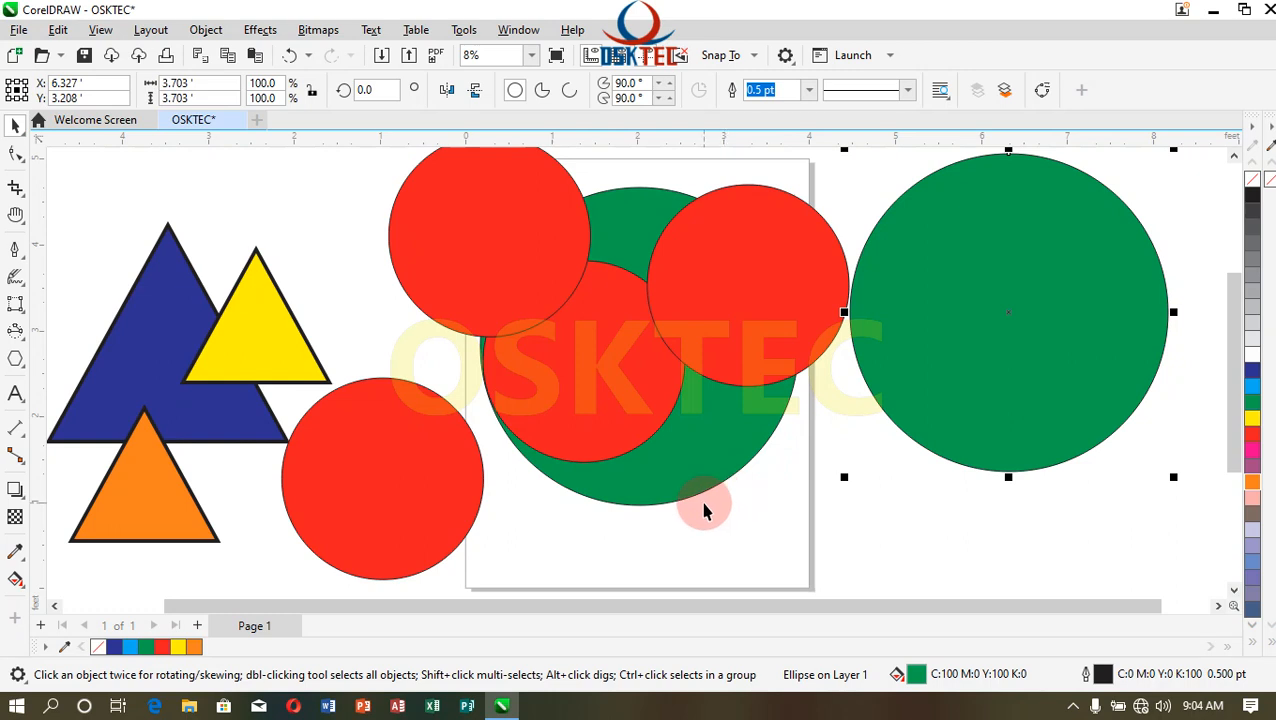
pyautogui.hotkey('ctrl', 'a')
pyautogui.press('Delete')
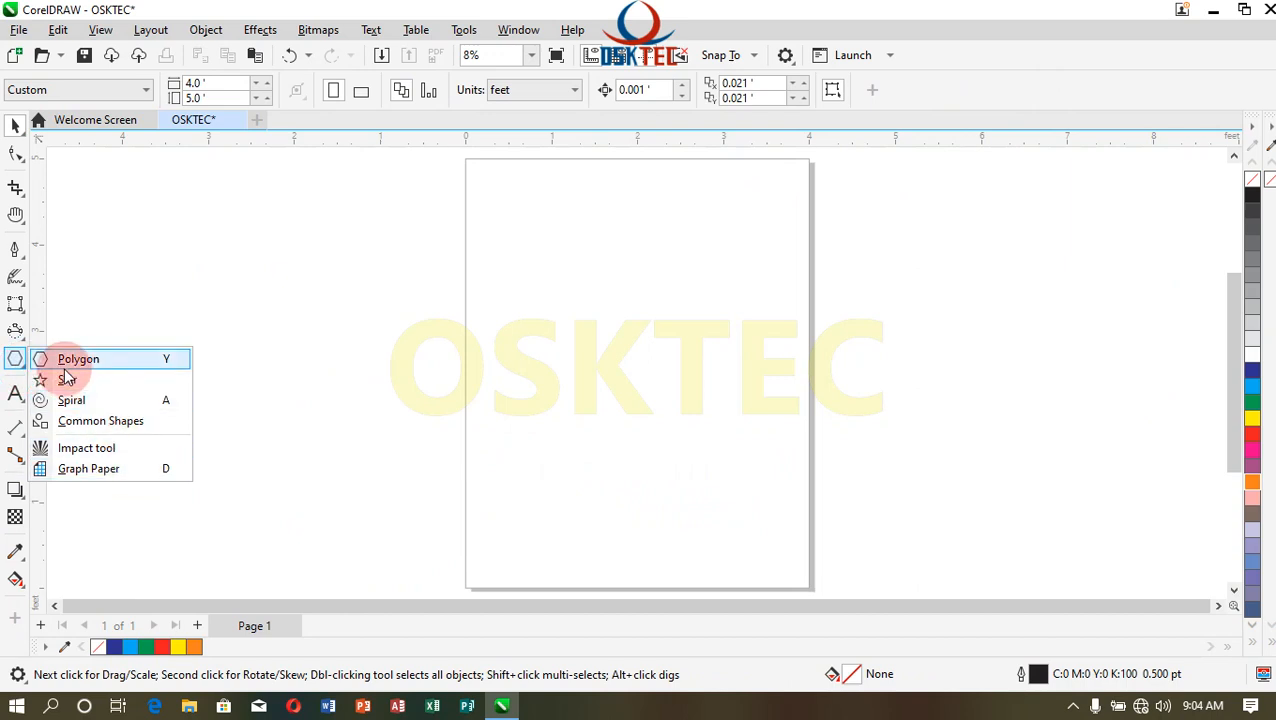
# - Draw a five-pointed star about 4.1 by 3.7 ft across the page and reduce it to 3 points
pyautogui.click(68, 381)
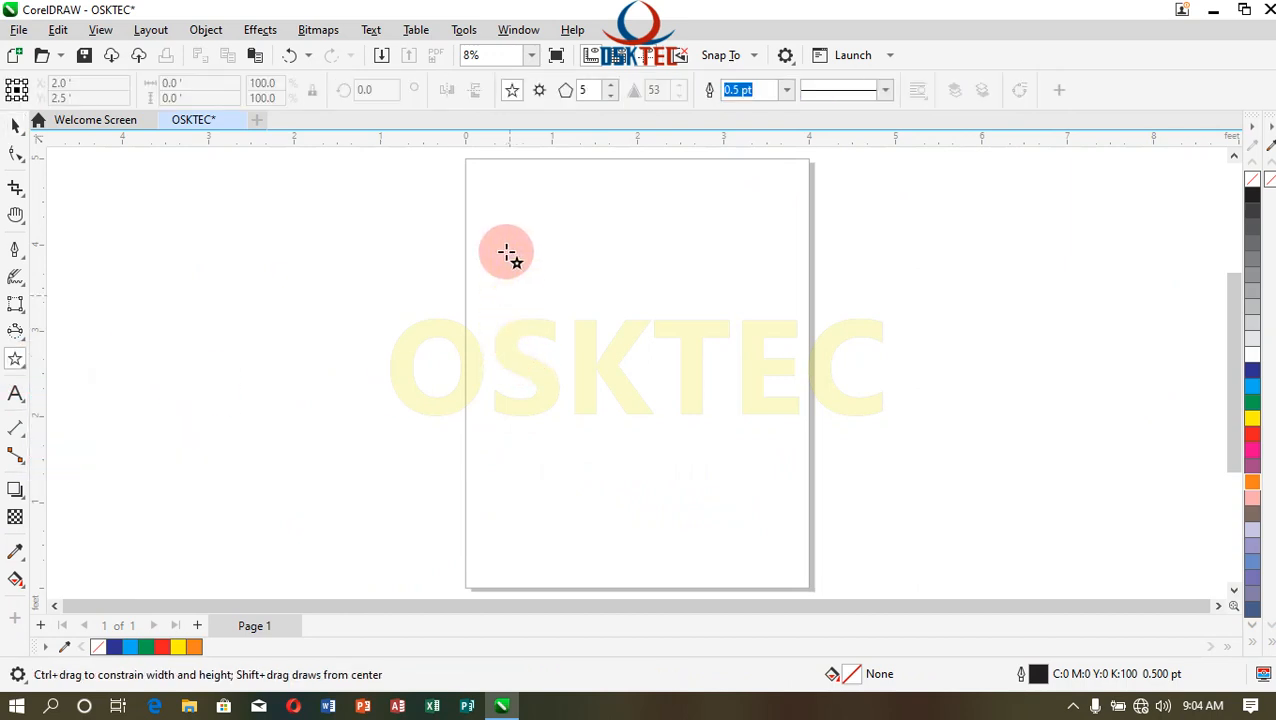
pyautogui.moveTo(469, 186); pyautogui.dragTo(560, 283)
pyautogui.moveTo(745, 440); pyautogui.dragTo(831, 497)
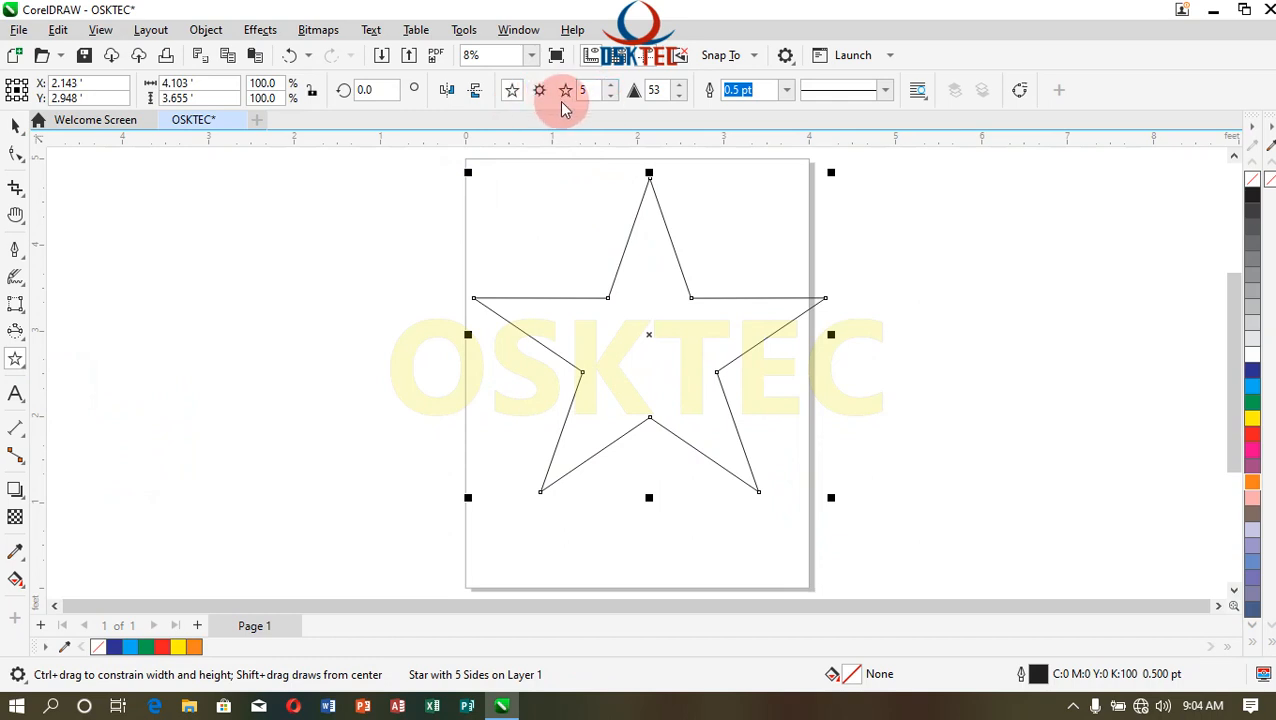
pyautogui.click(609, 100)
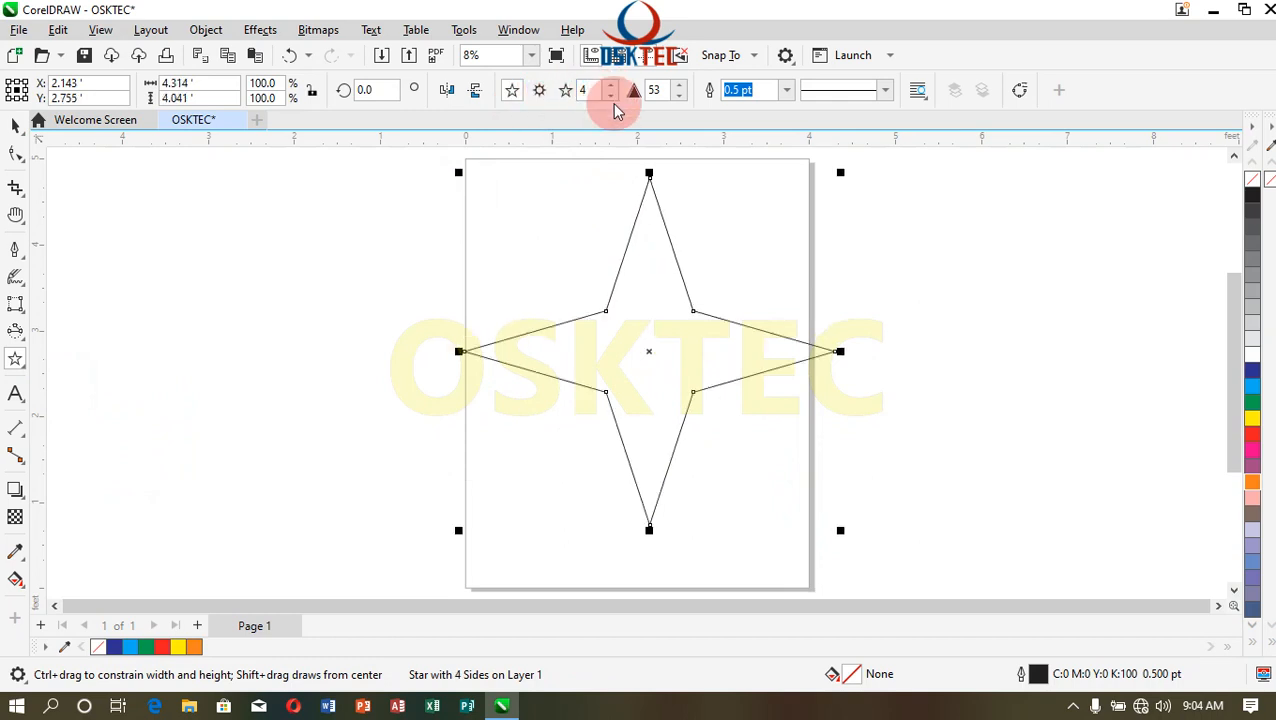
pyautogui.click(613, 101)
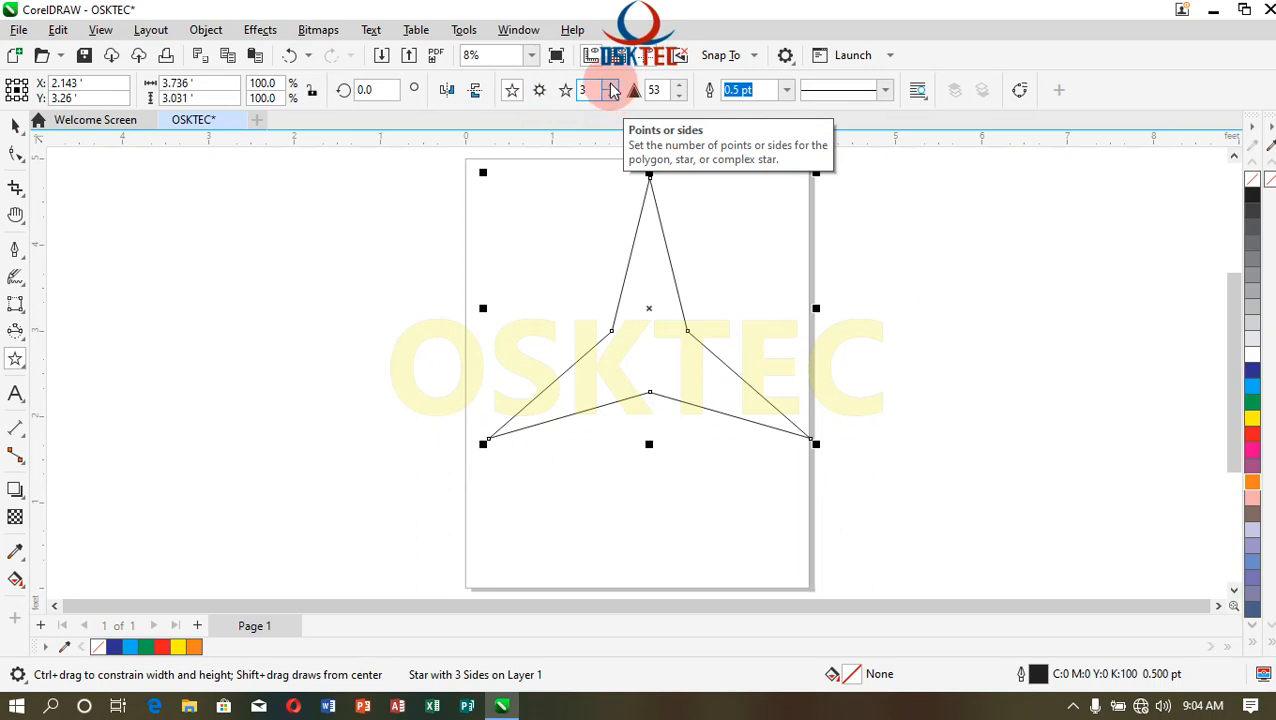
# - Increase the star's number of points step by step to 33
pyautogui.click(612, 86)
pyautogui.click(612, 86)
pyautogui.click(612, 86)
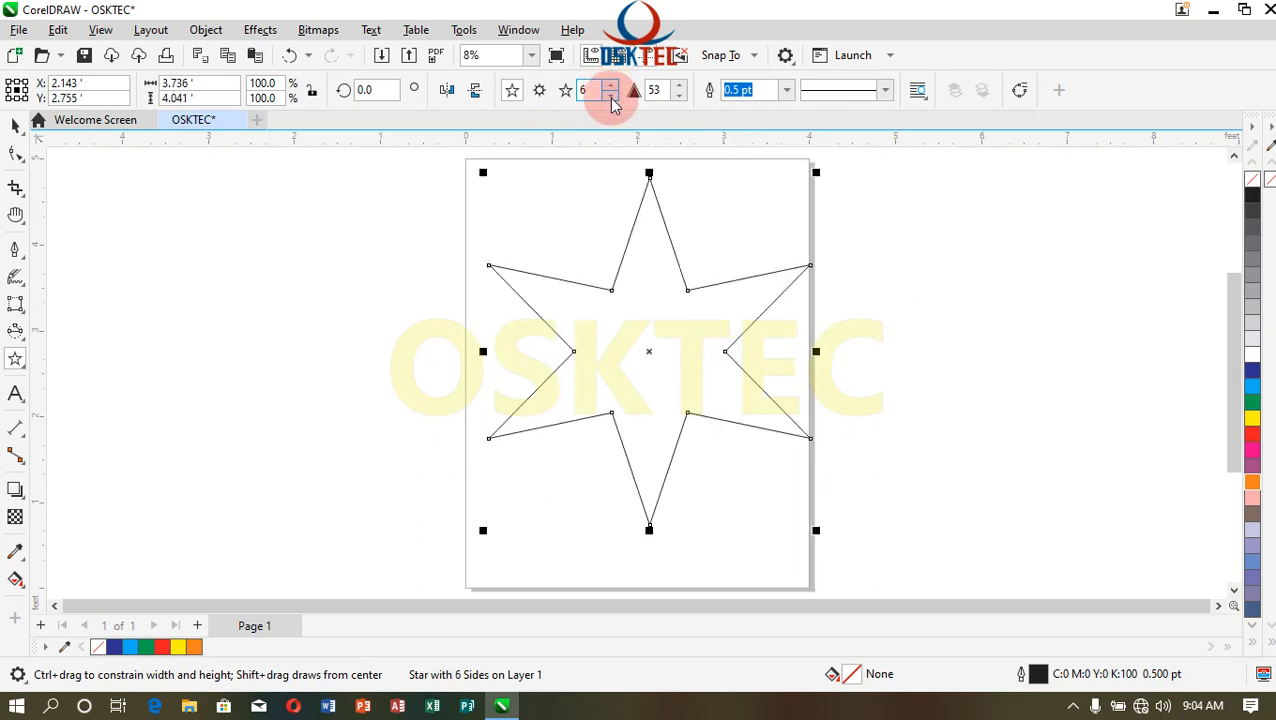
pyautogui.click(612, 88)
pyautogui.click(612, 88)
pyautogui.click(612, 88)
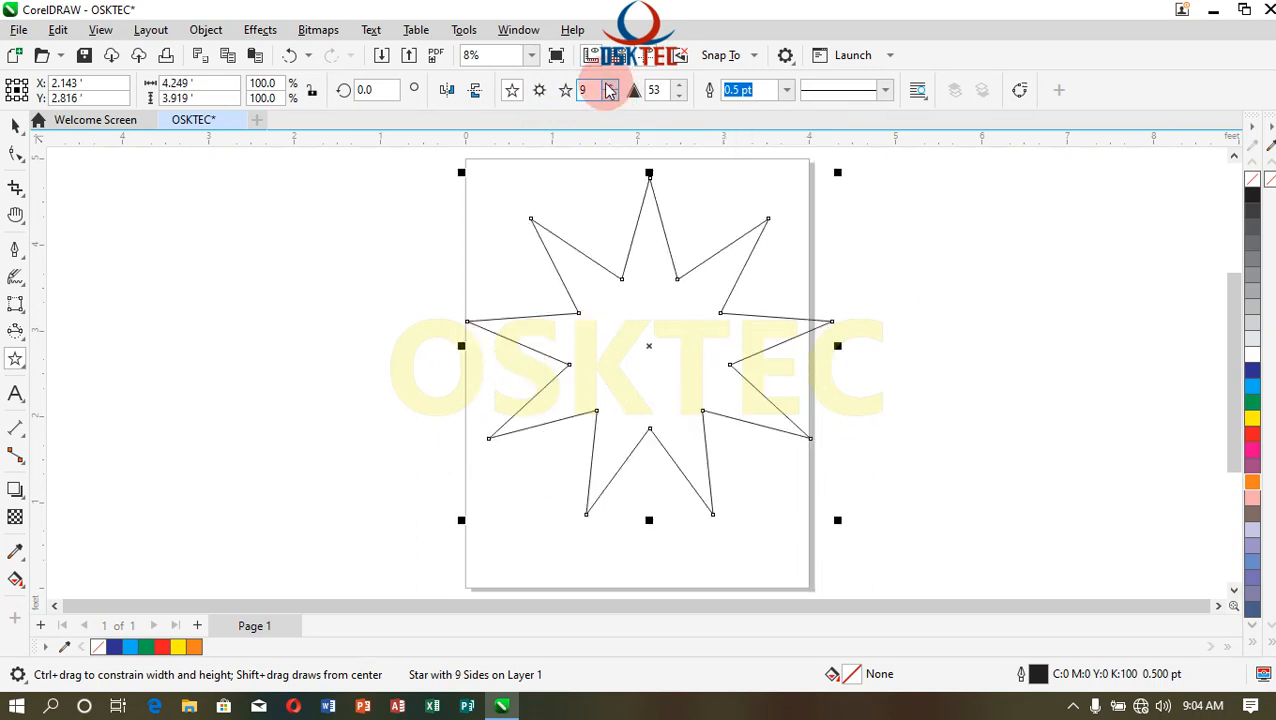
pyautogui.click(610, 88)
pyautogui.doubleClick(610, 88)
pyautogui.doubleClick(610, 88)
pyautogui.doubleClick(610, 88)
pyautogui.doubleClick(610, 88)
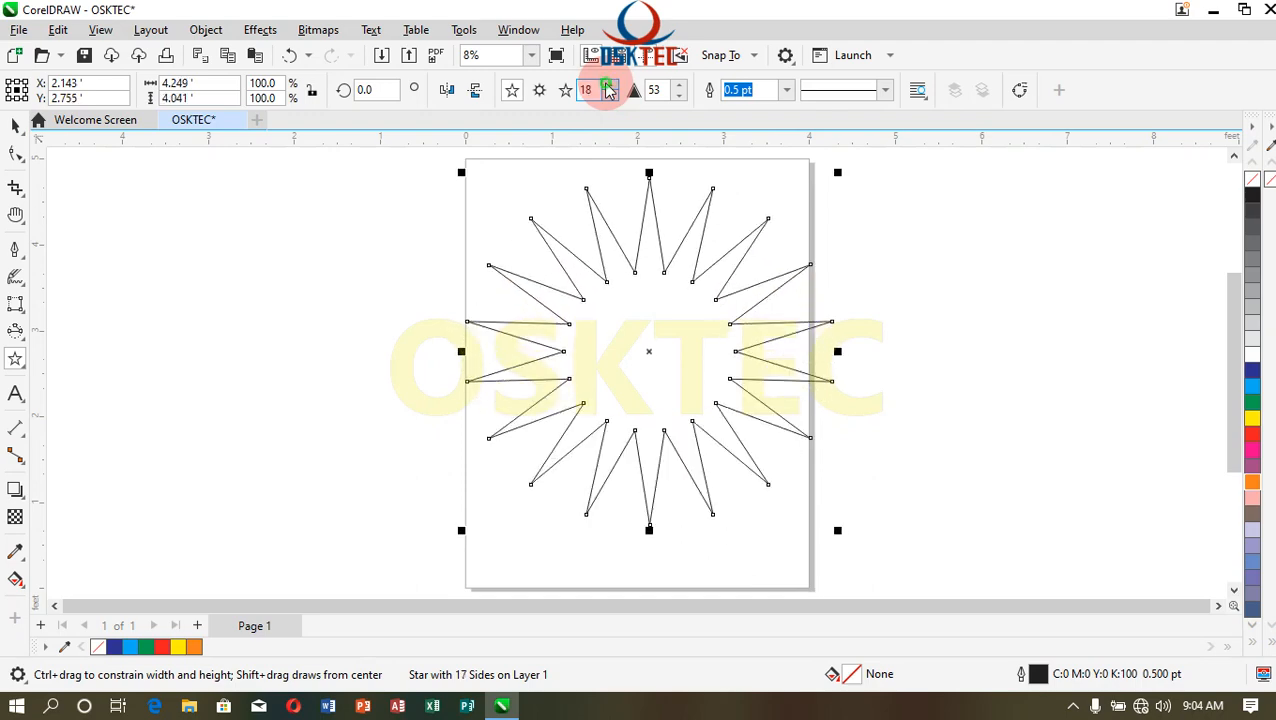
pyautogui.doubleClick(610, 88)
pyautogui.doubleClick(610, 88)
pyautogui.tripleClick(610, 88)
pyautogui.tripleClick(610, 88)
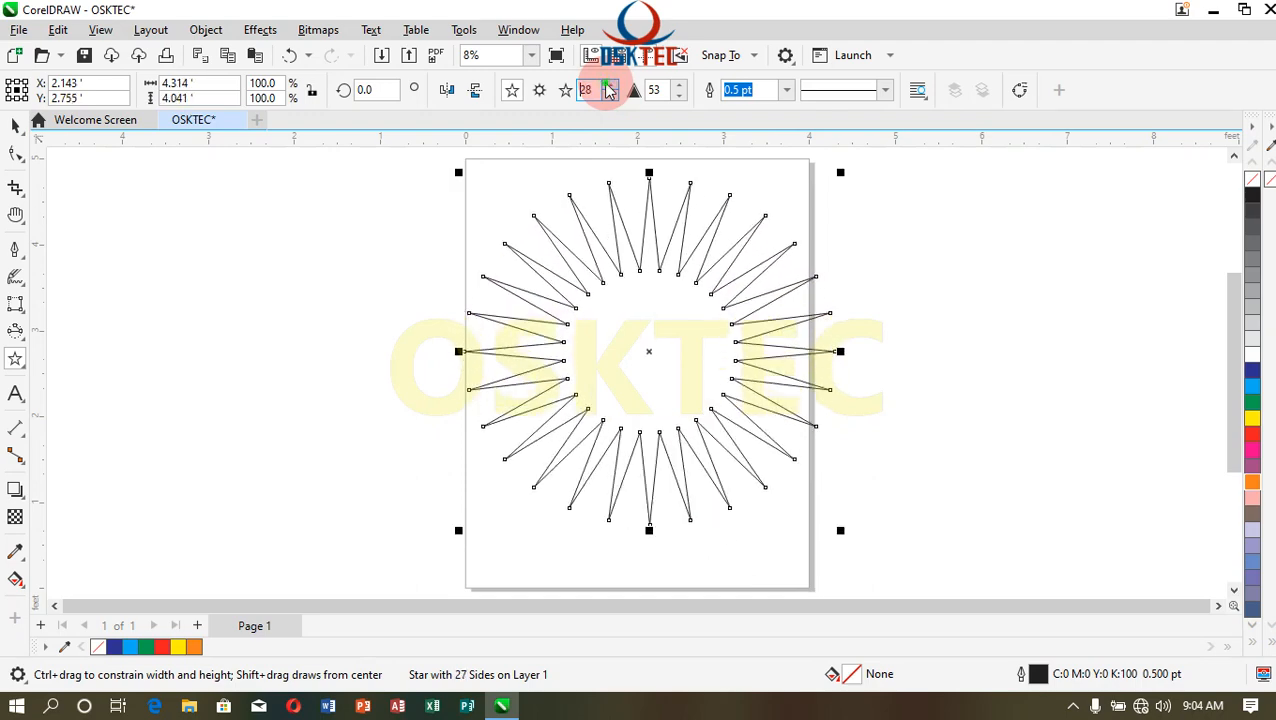
pyautogui.doubleClick(610, 88)
pyautogui.doubleClick(610, 88)
pyautogui.click(610, 88)
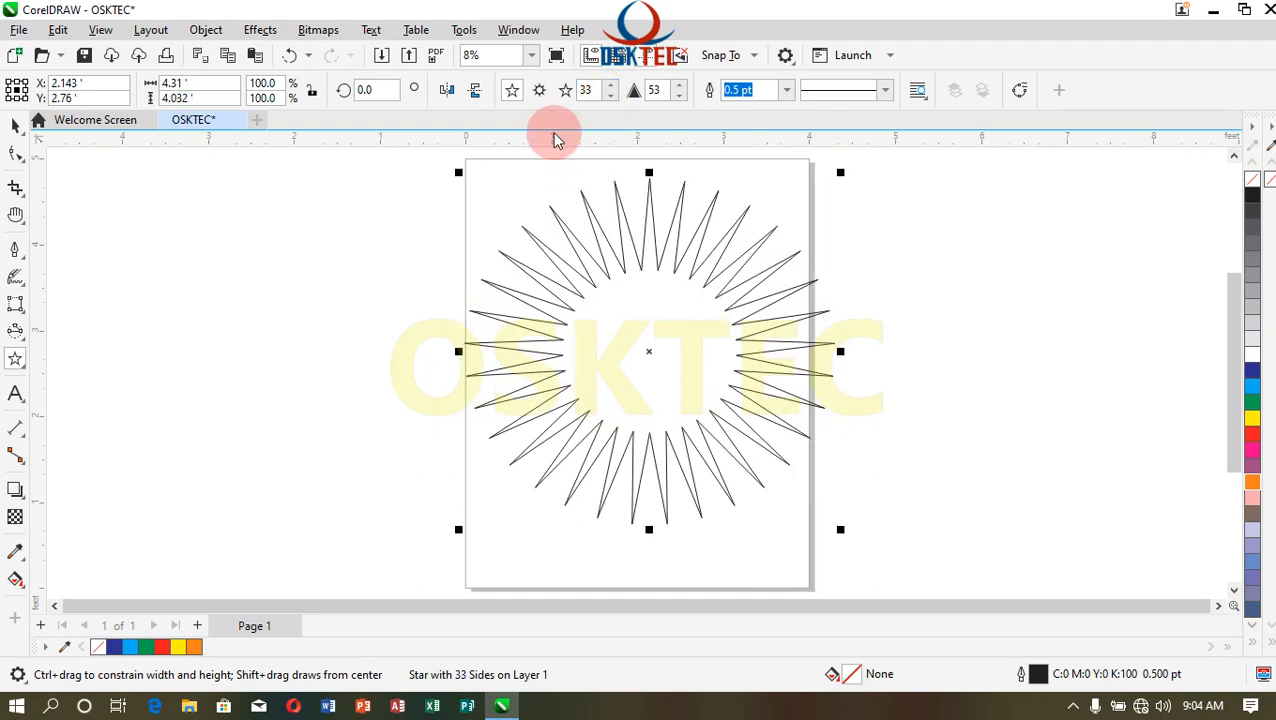
# - Choose the complex star option, lower the star's sharpness to 50 and set its number of points to 6
pyautogui.click(540, 91)
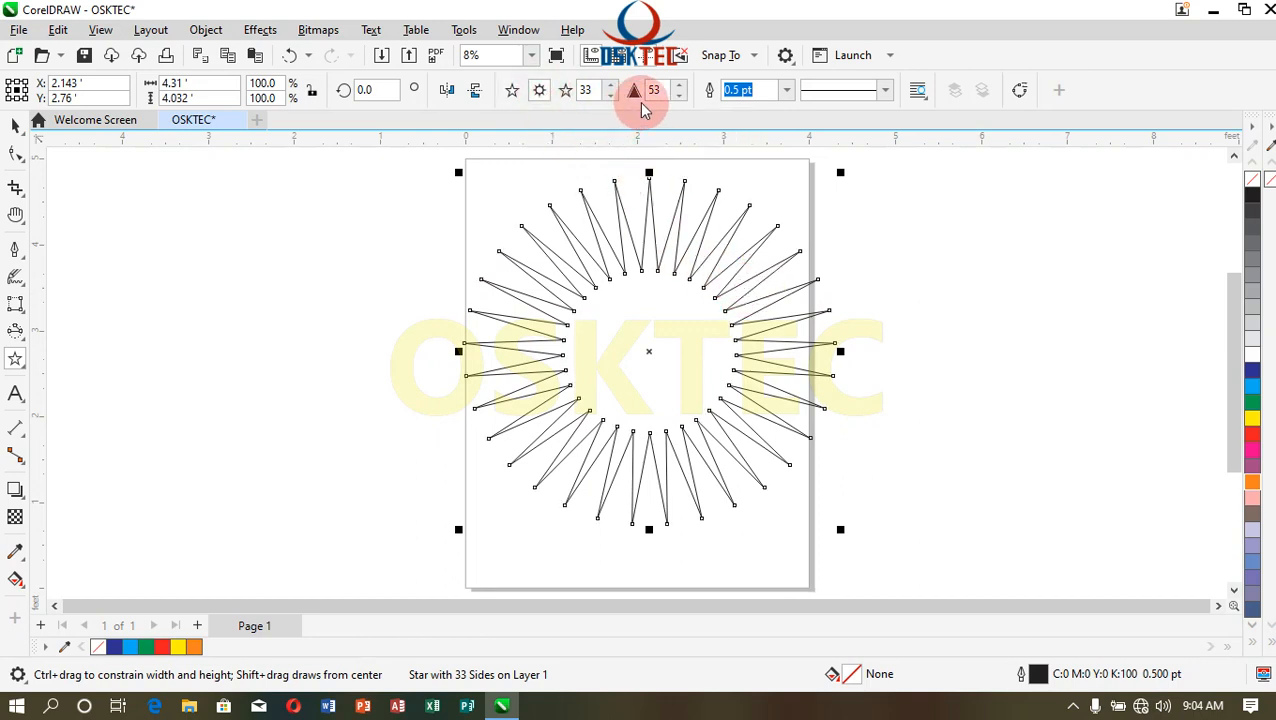
pyautogui.click(679, 96)
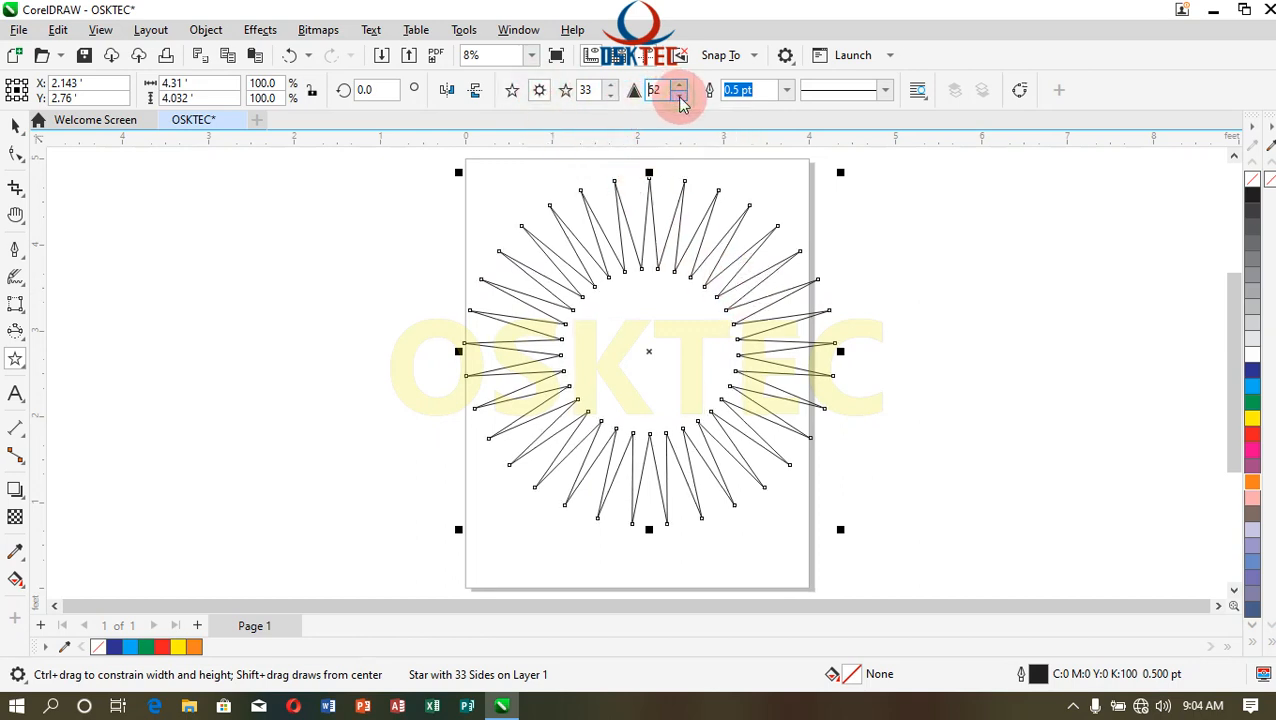
pyautogui.click(611, 96)
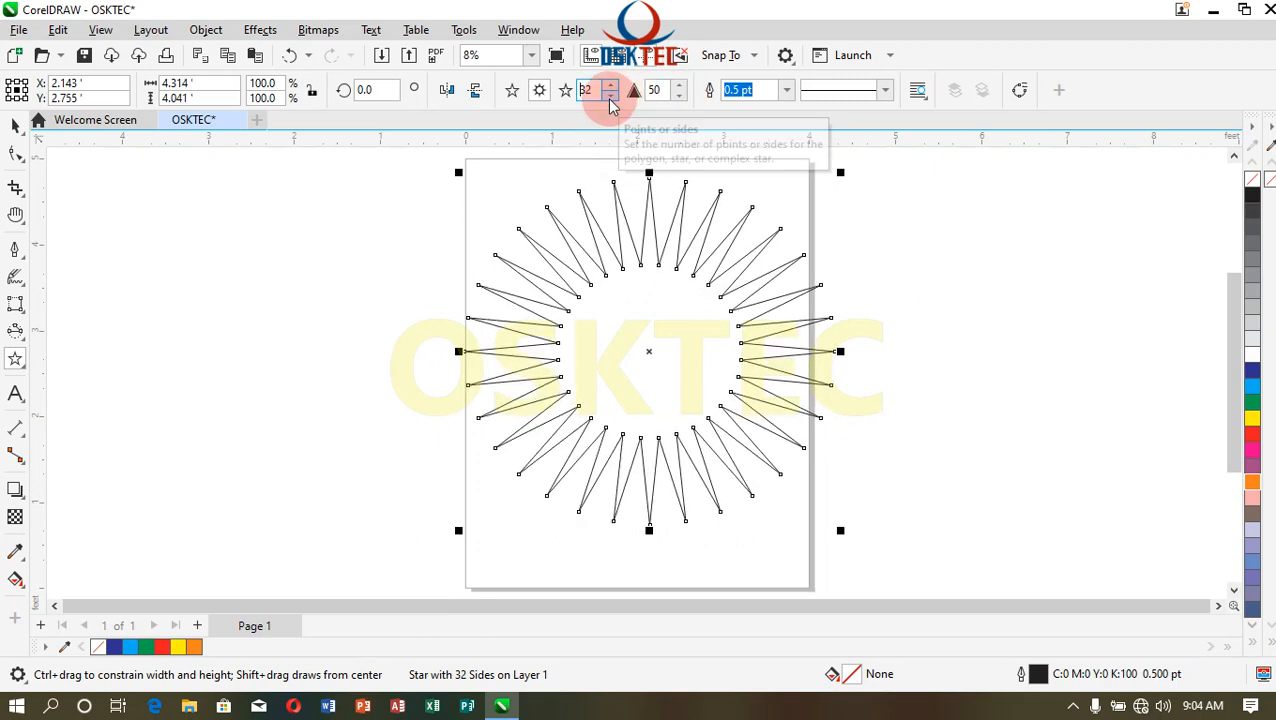
pyautogui.click(611, 96)
pyautogui.click(610, 97)
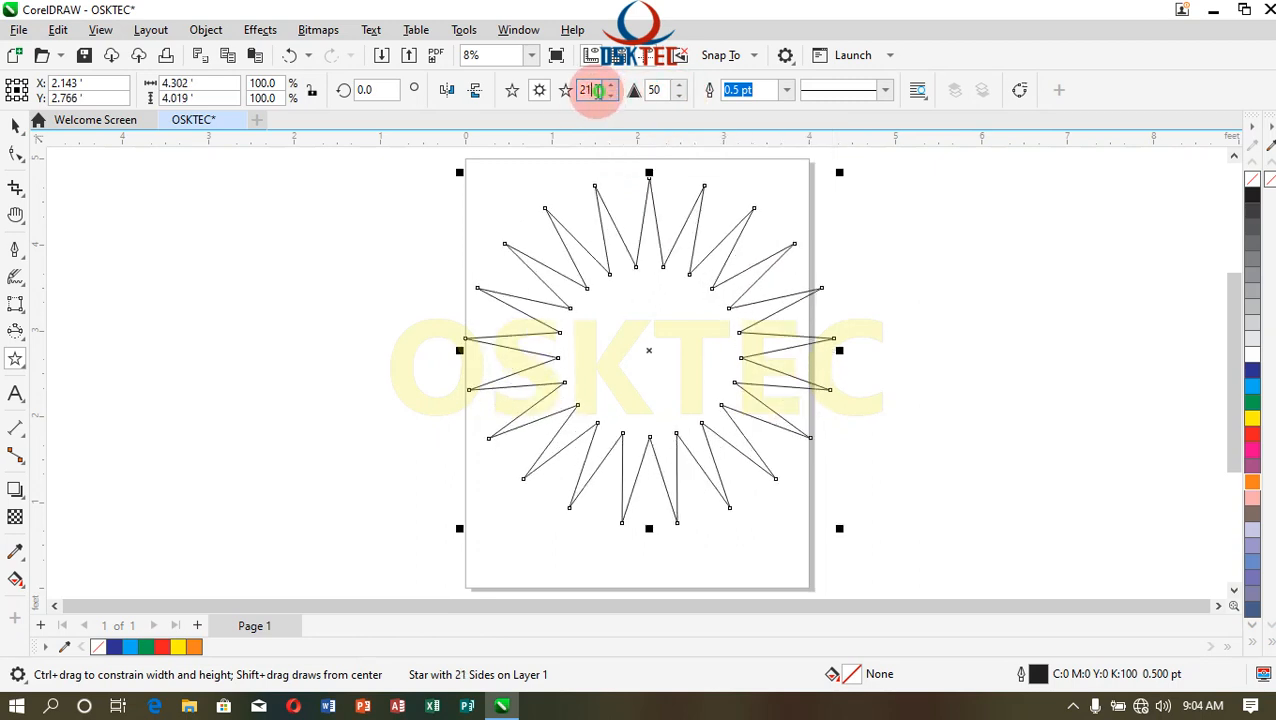
pyautogui.moveTo(597, 90); pyautogui.dragTo(570, 100)
pyautogui.write('6')
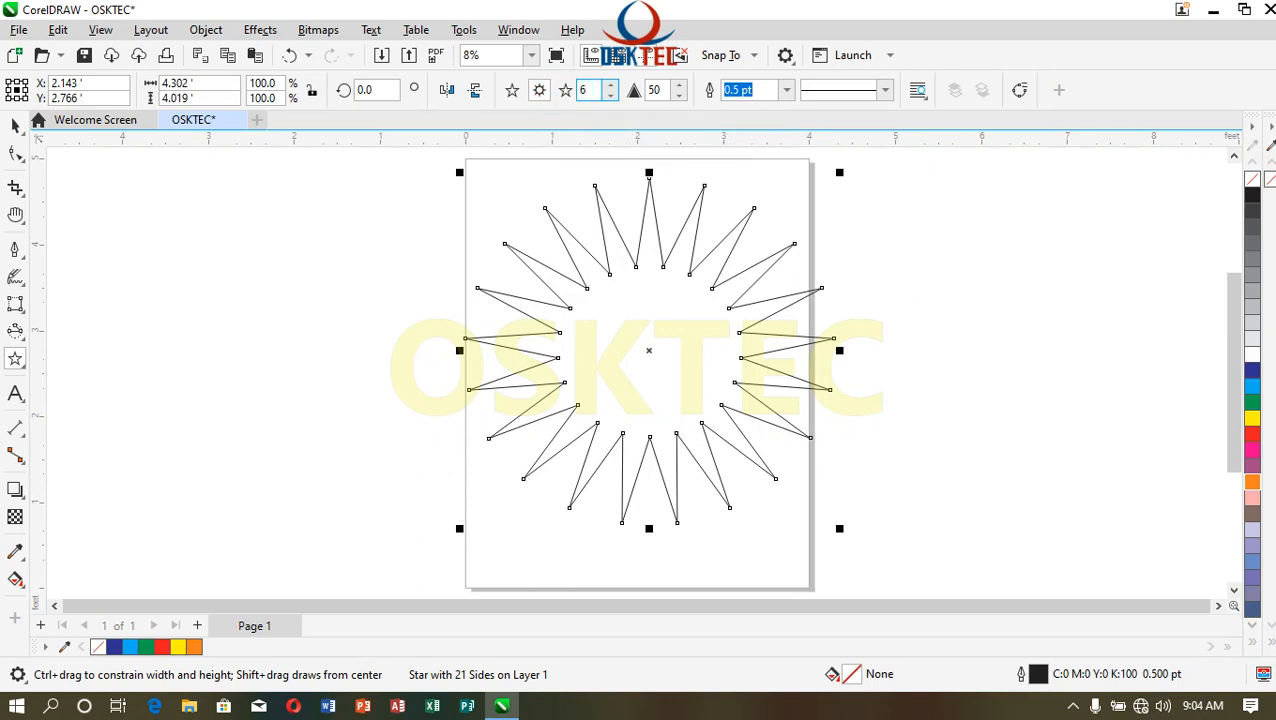
pyautogui.press('Return')
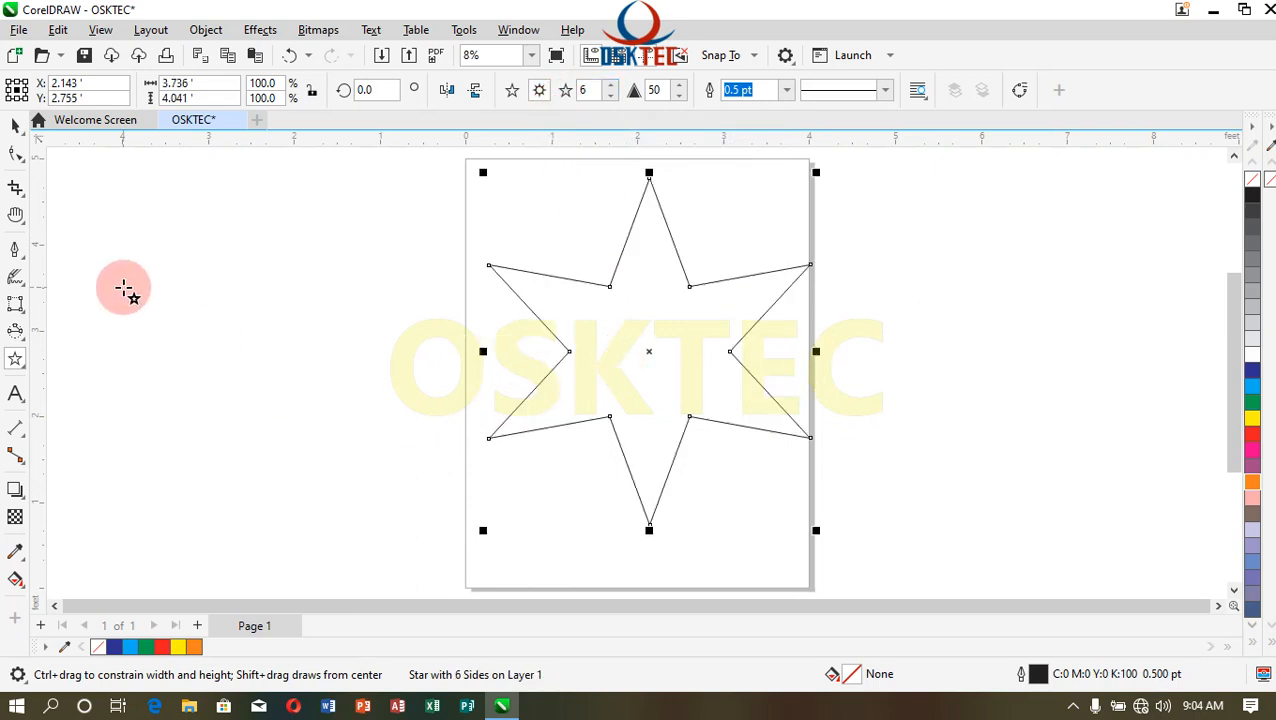
# - Draw a spiral with 4 revolutions to the left of the page, overlapping the star's lower-left point
pyautogui.click(15, 125)
pyautogui.moveTo(22, 370); pyautogui.dragTo(97, 405)
pyautogui.moveTo(104, 240); pyautogui.dragTo(516, 559)
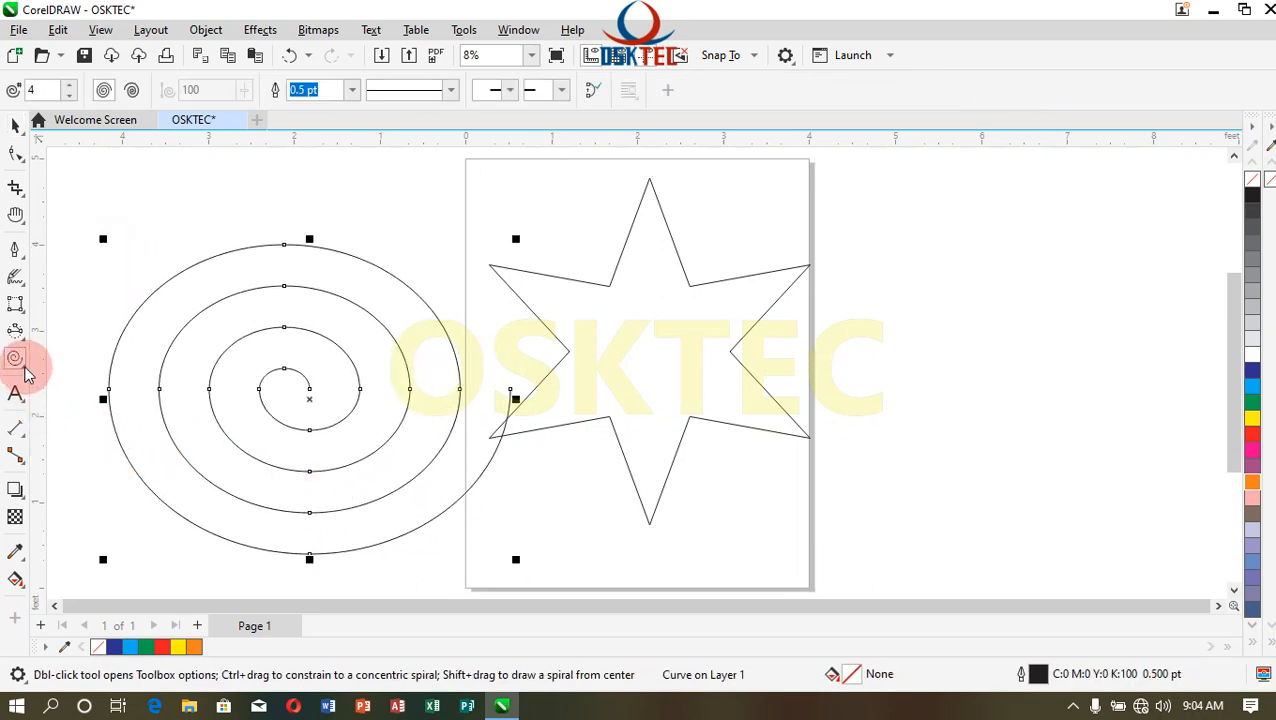
# - Draw a large radial impact shape with the Impact tool, centred above the spiral and reaching across the star
pyautogui.moveTo(20, 362); pyautogui.dragTo(85, 448)
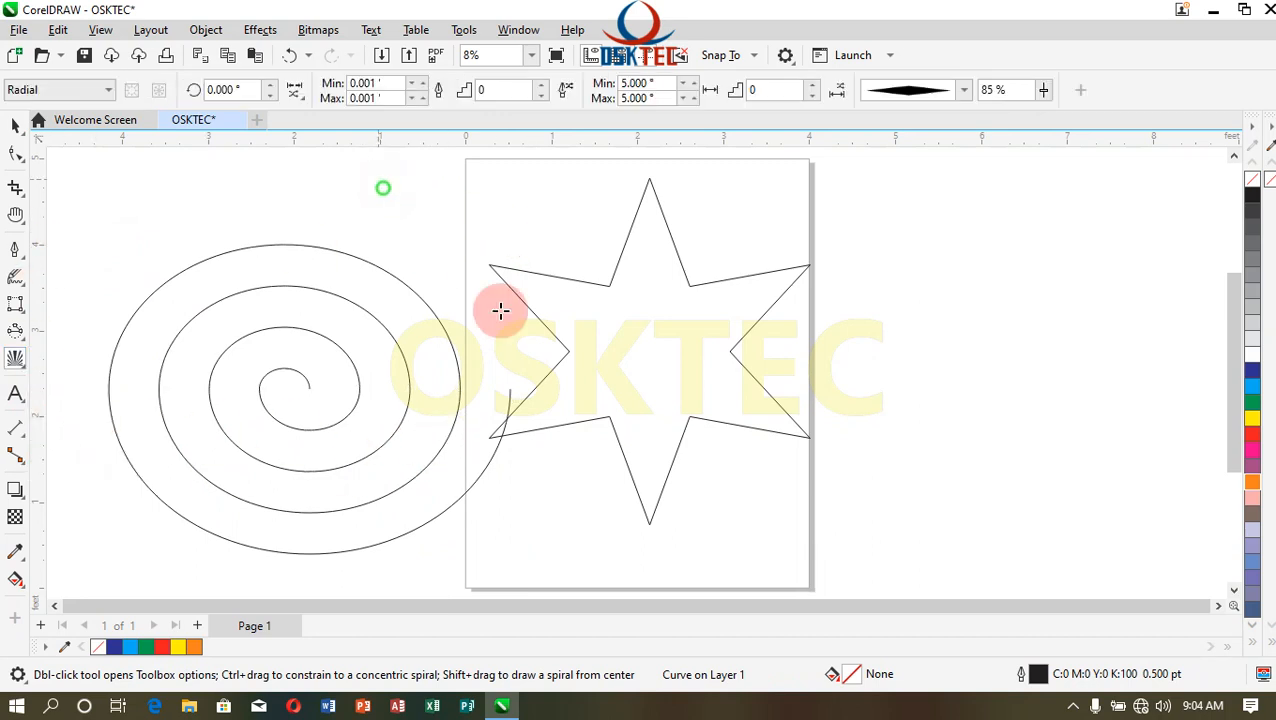
pyautogui.moveTo(500, 311); pyautogui.dragTo(727, 464)
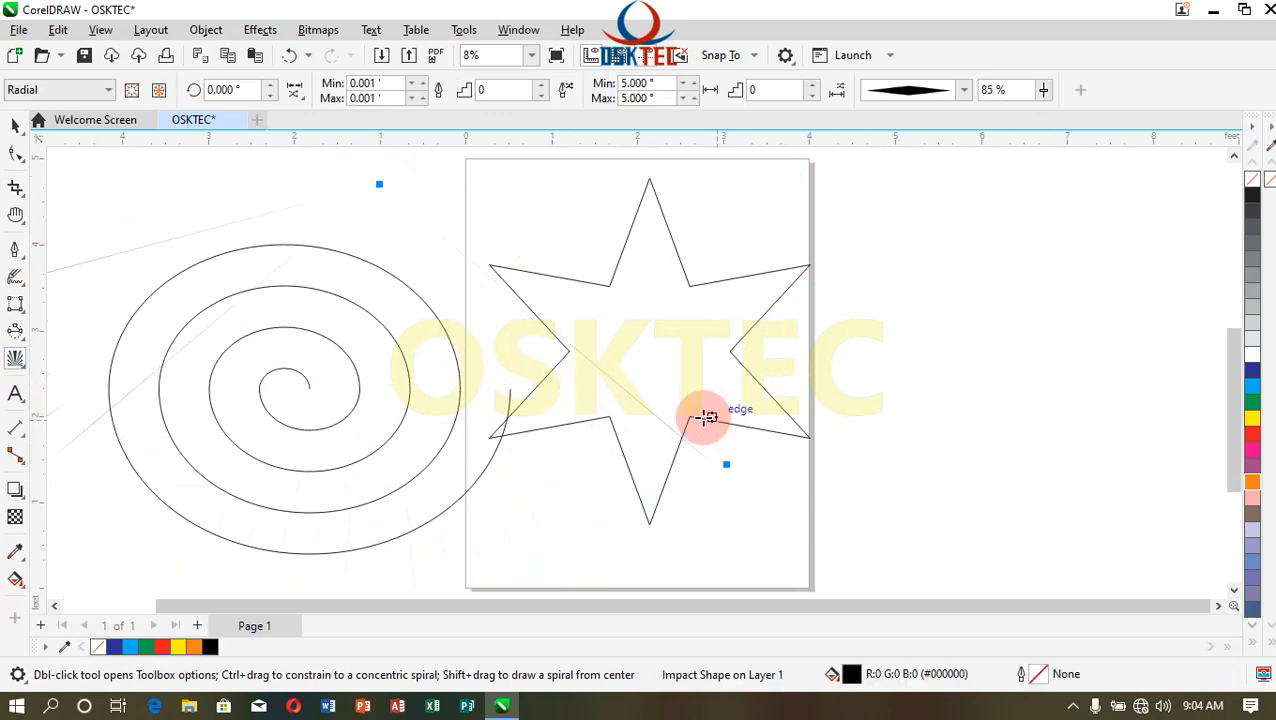
pyautogui.scroll(-3, 705, 418)
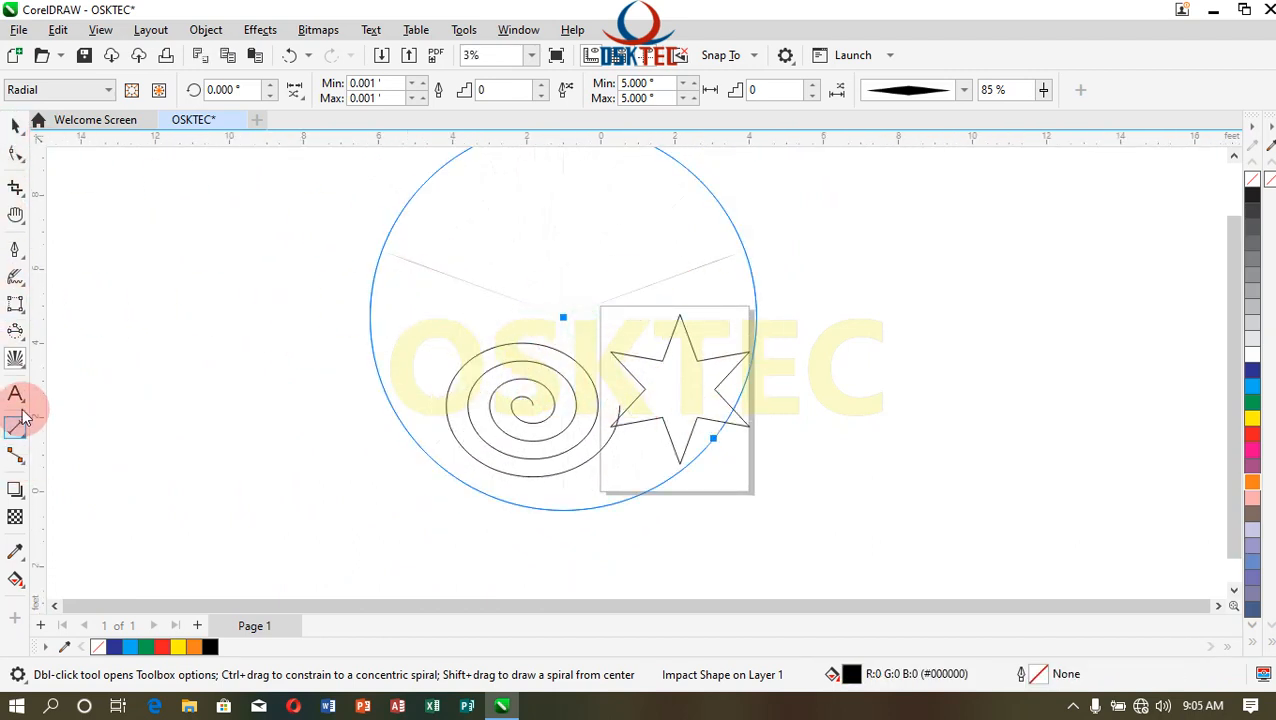
# - Delete the spiral, star and impact shape to leave the drawing empty
pyautogui.click(17, 360)
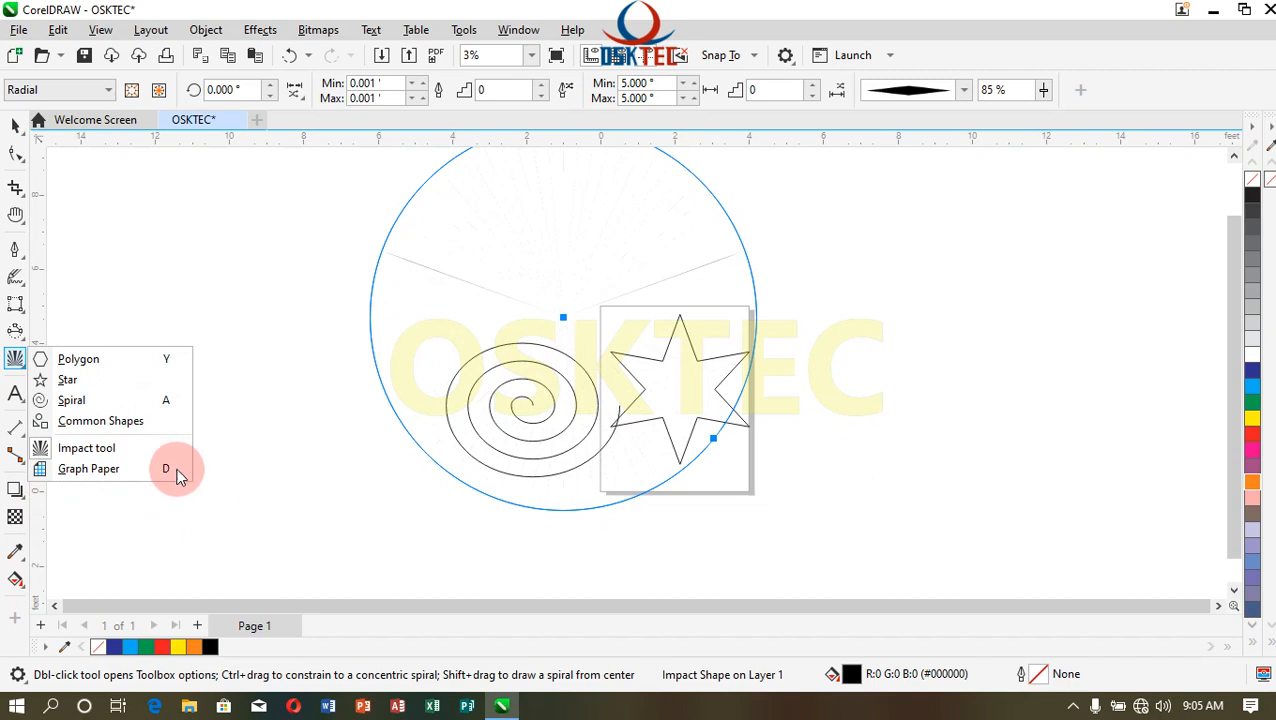
pyautogui.click(15, 127)
pyautogui.click(157, 287)
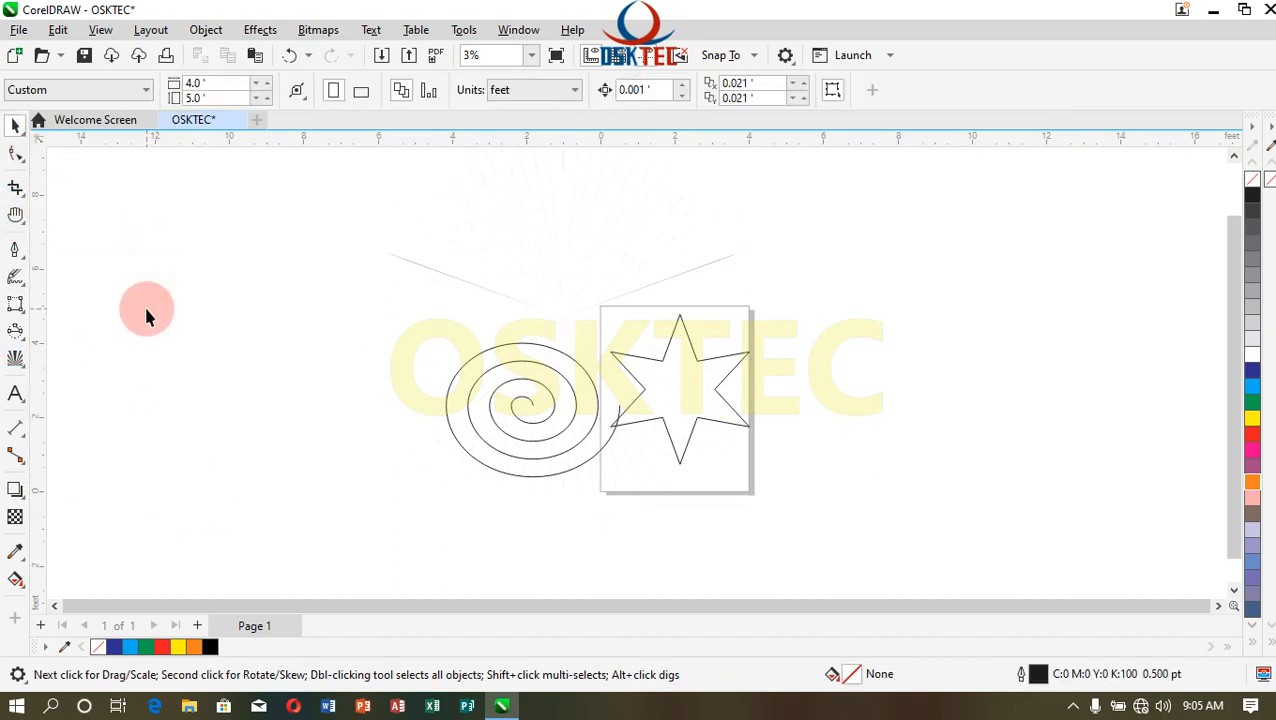
pyautogui.hotkey('ctrl', 'a')
pyautogui.press('Delete')
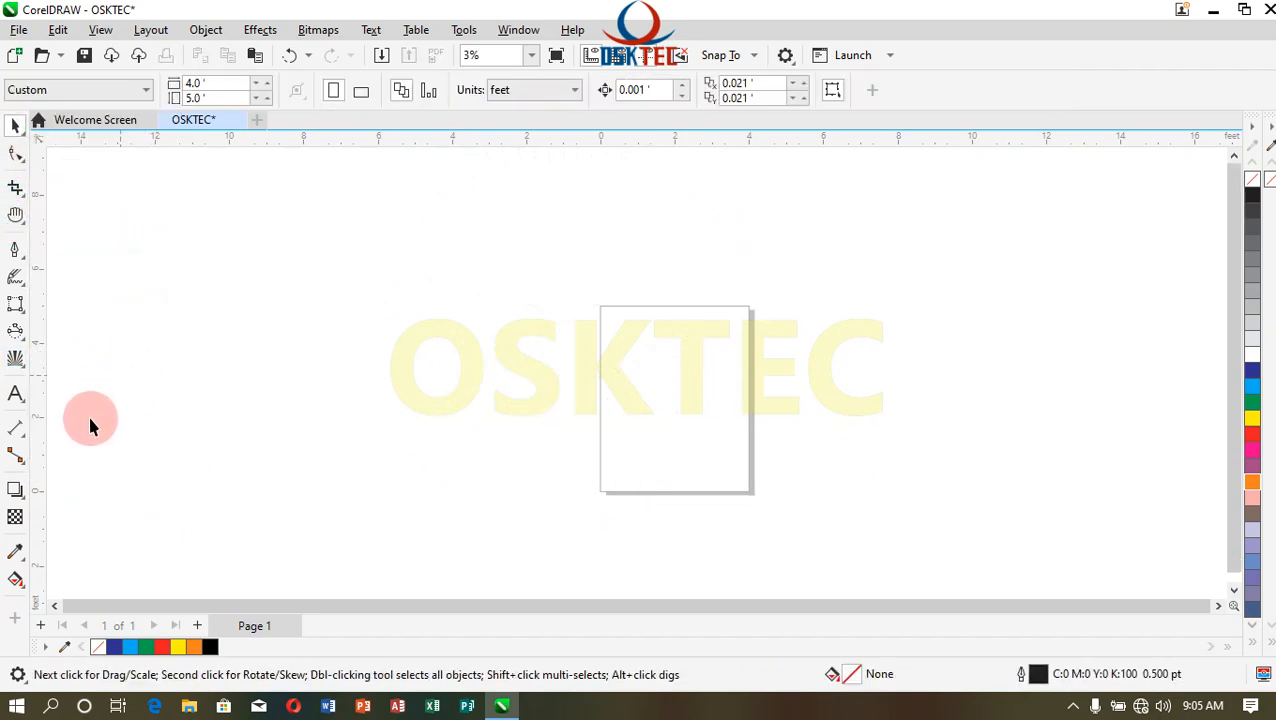
# - Draw a graph paper grid of 4 columns and 3 rows covering the whole page
pyautogui.click(22, 370)
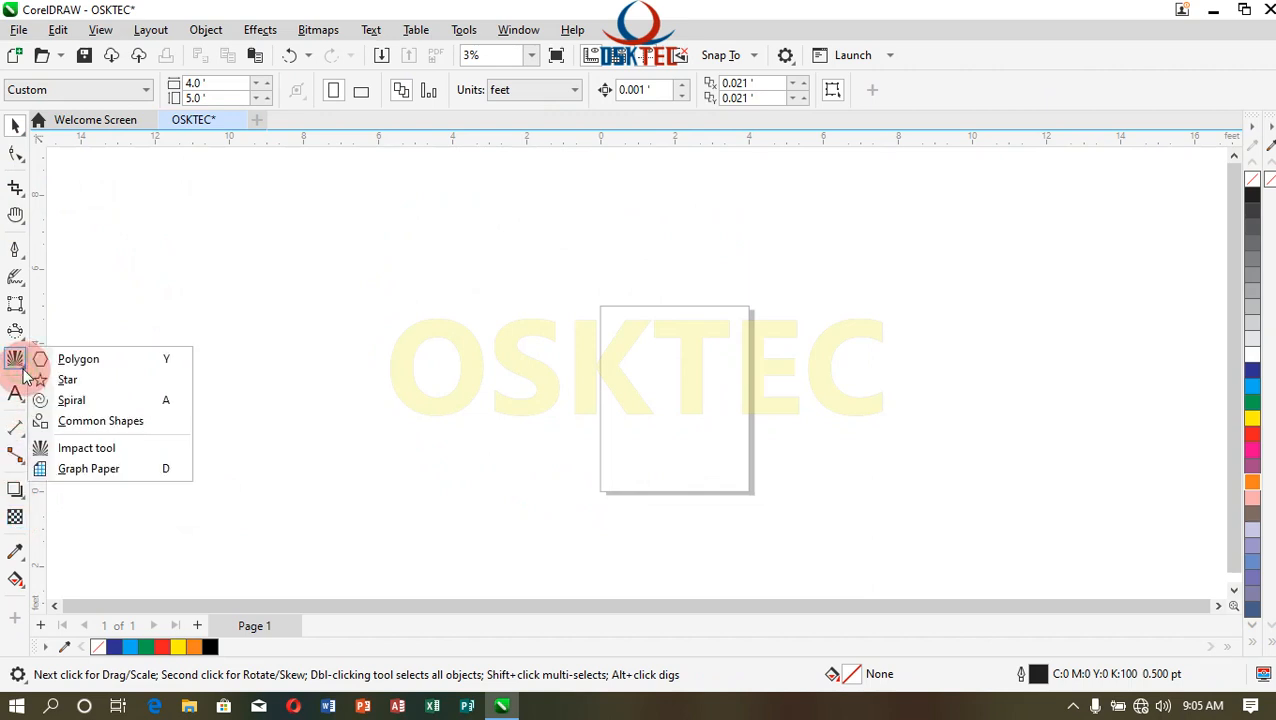
pyautogui.click(71, 470)
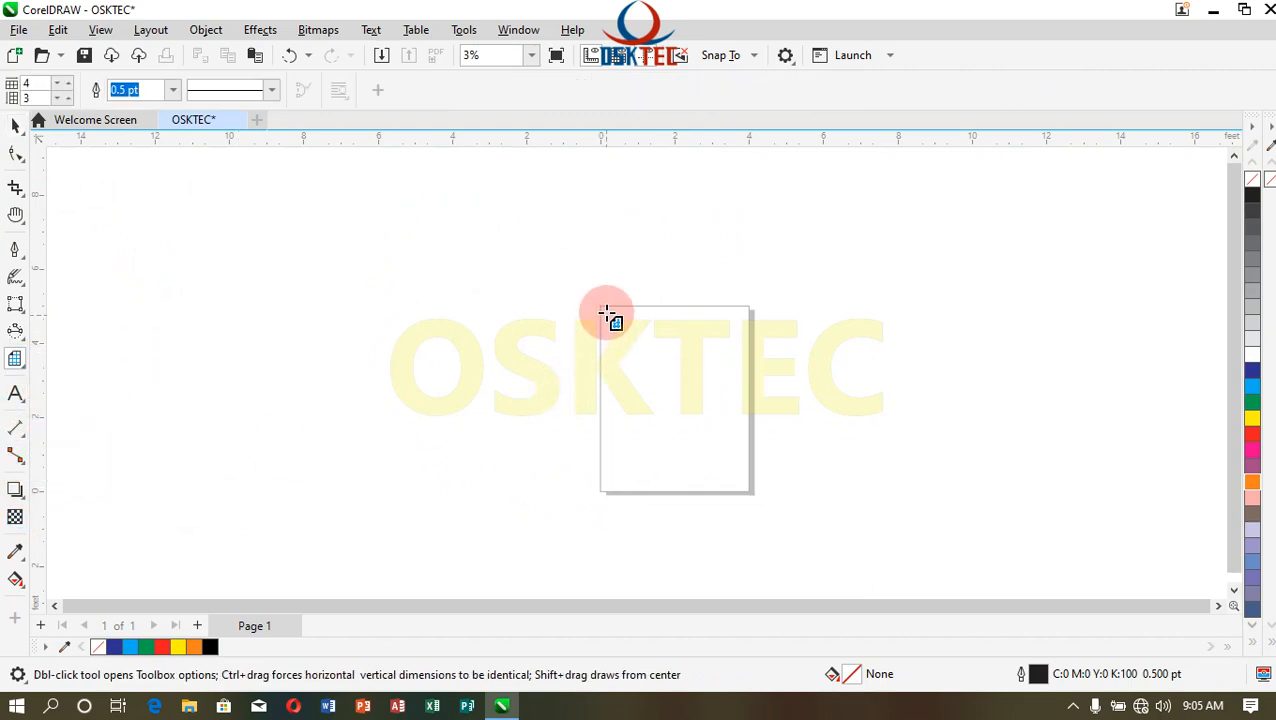
pyautogui.moveTo(603, 308); pyautogui.dragTo(750, 496)
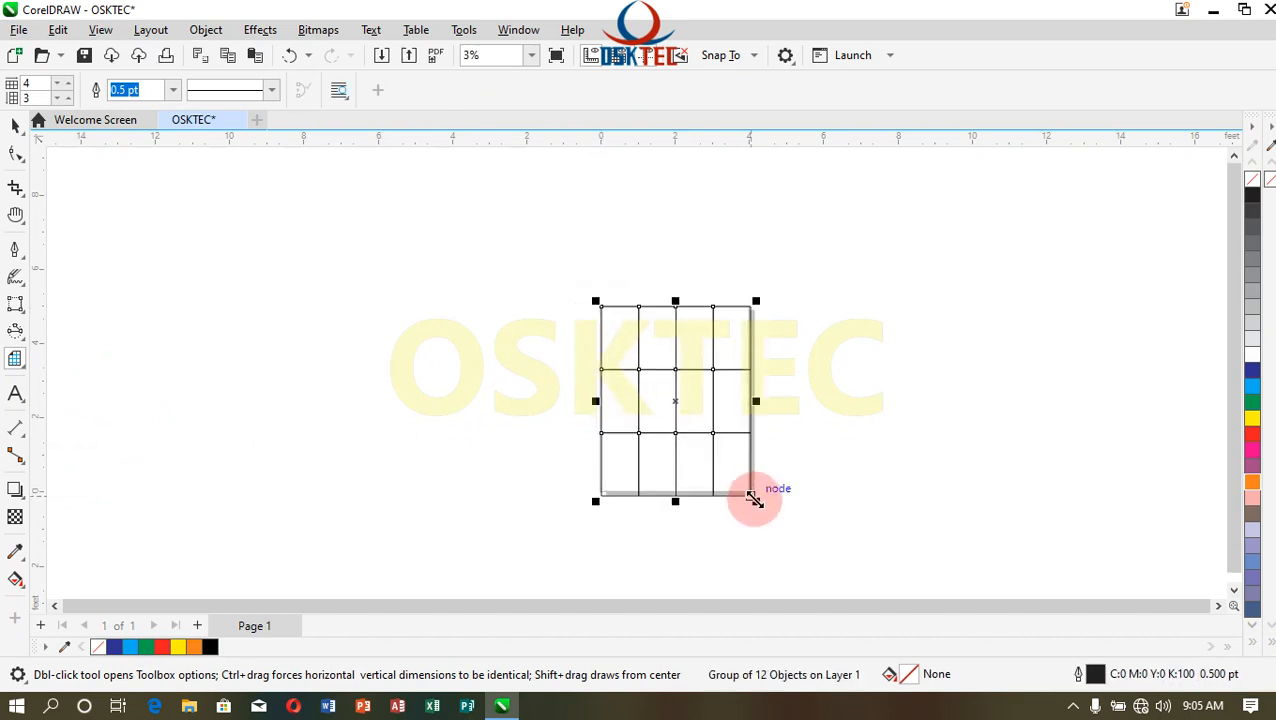
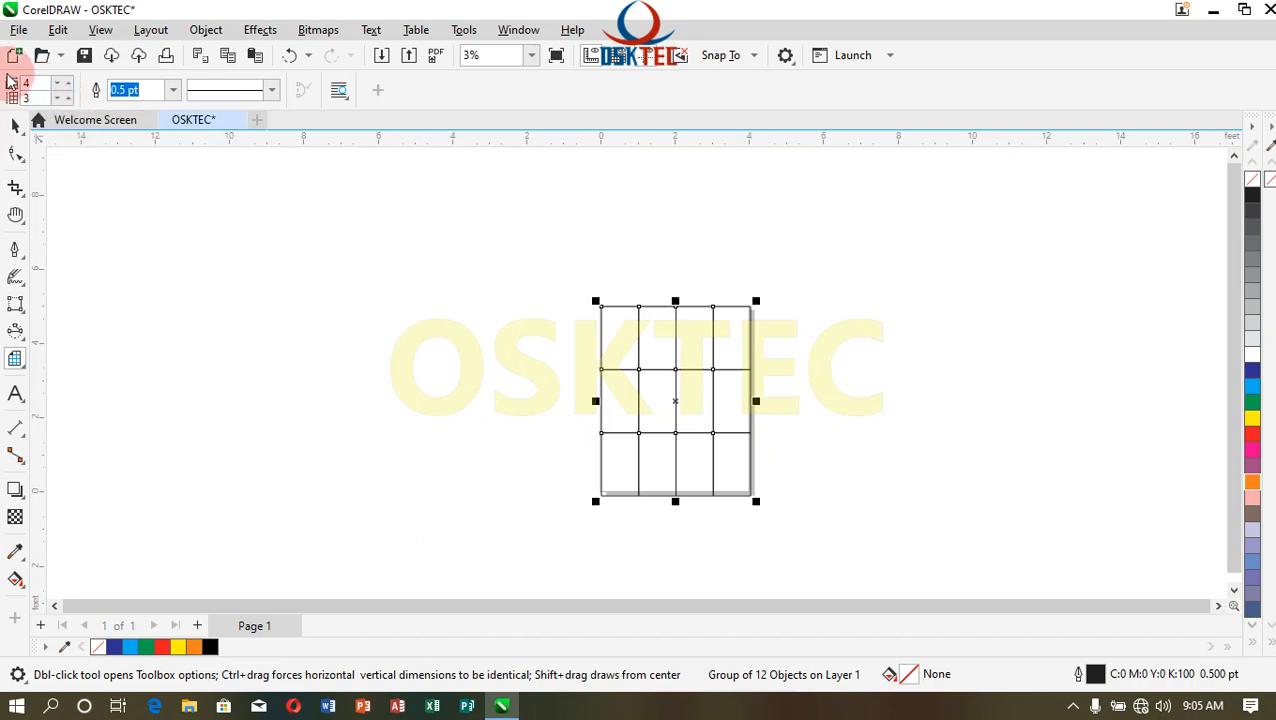
# - Set the column count for new graph paper grids to 50, leaving 3 rows
pyautogui.click(25, 85)
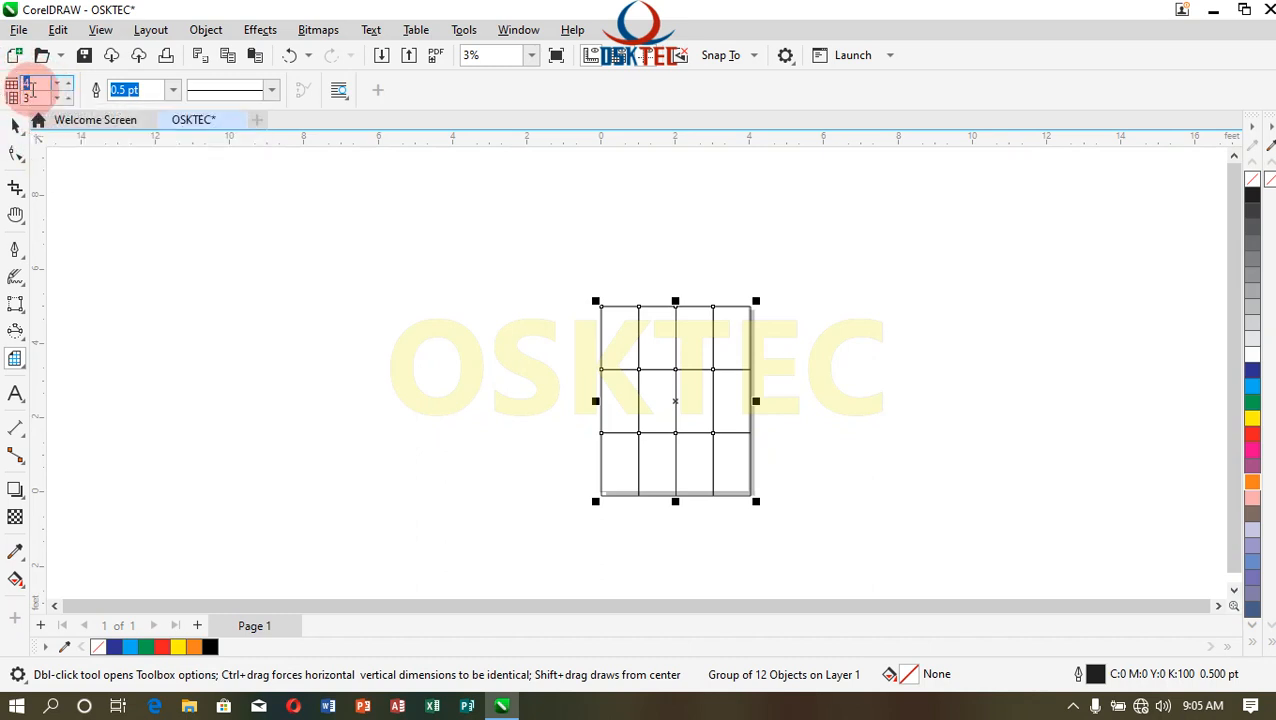
pyautogui.write('4')
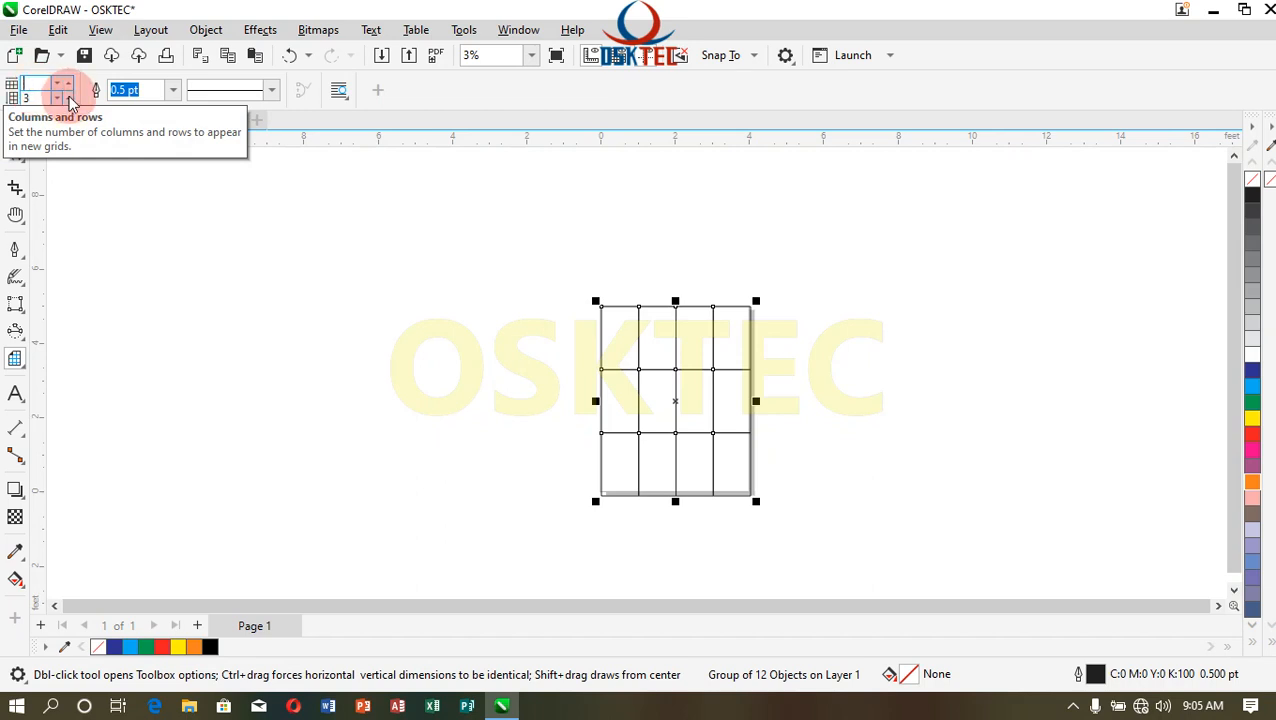
pyautogui.write('50')
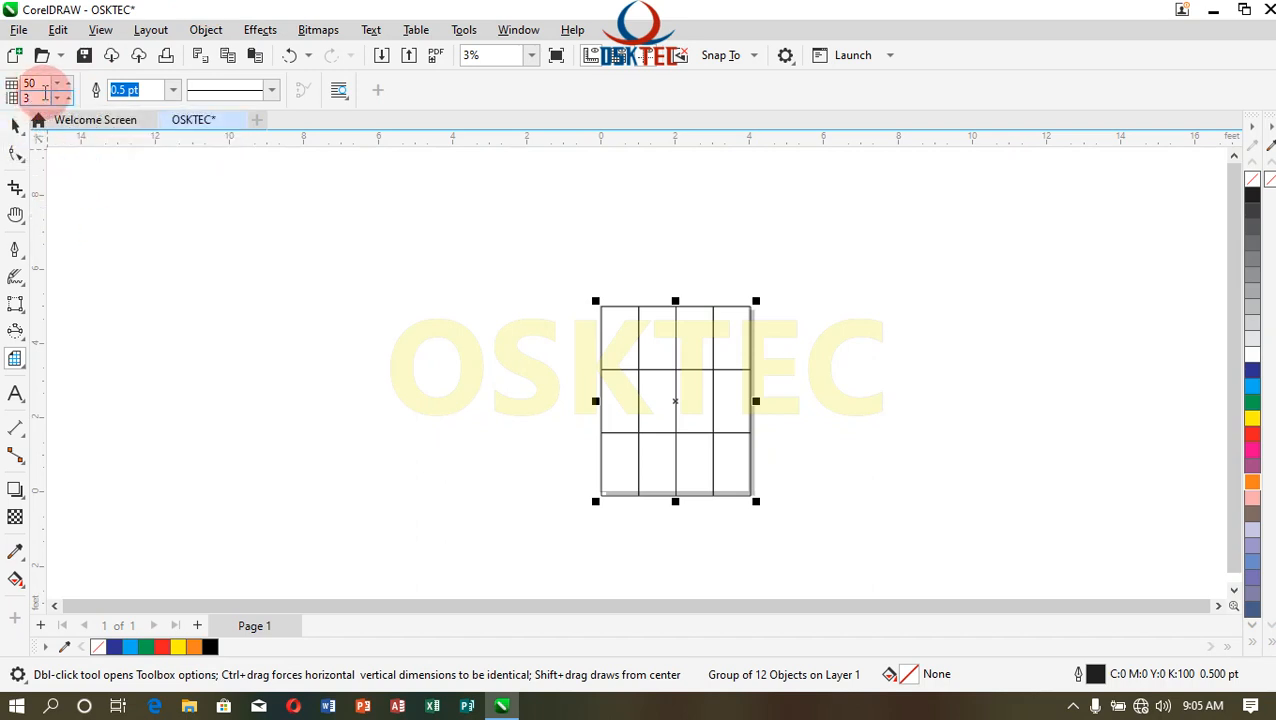
pyautogui.moveTo(44, 93); pyautogui.dragTo(19, 91)
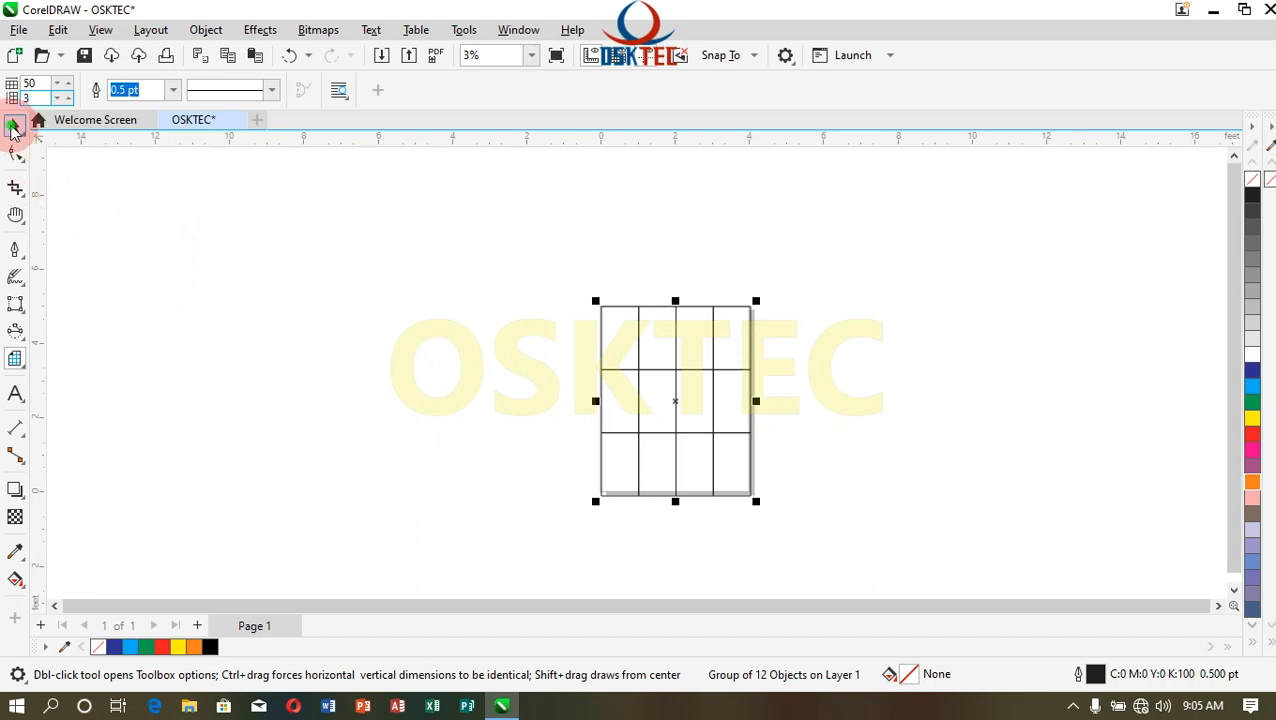
# - Delete the 4-column, 3-row graph paper grid from the page
pyautogui.click(15, 123)
pyautogui.click(224, 238)
pyautogui.click(669, 419)
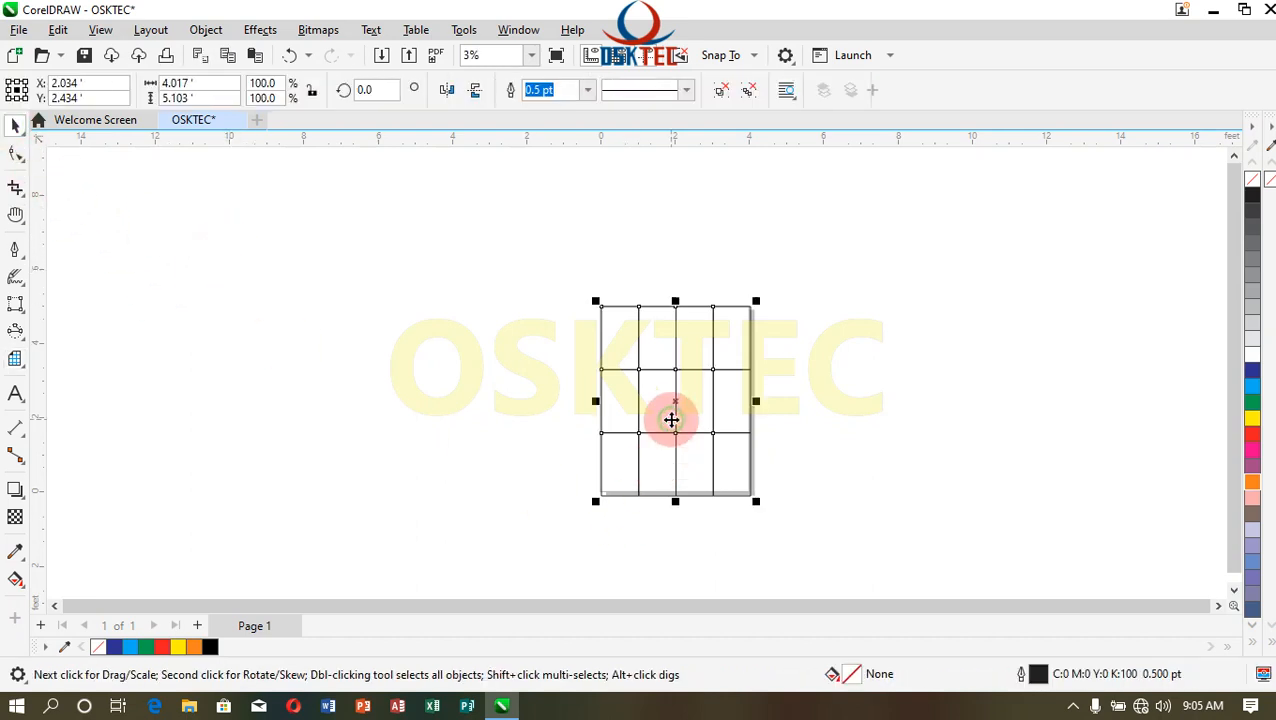
pyautogui.press('Delete')
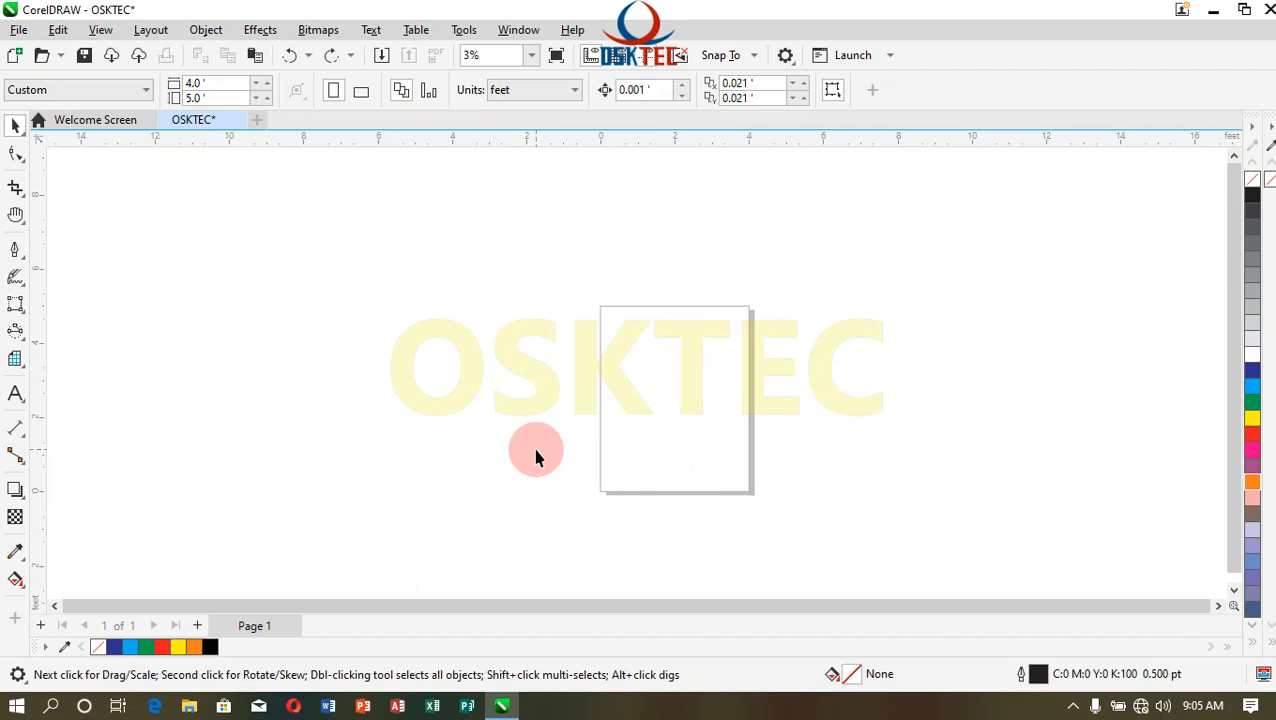
# - Draw a large graph paper grid of 50 columns and 3 rows left of the page, and delete it with the small stray grid
pyautogui.click(8, 358)
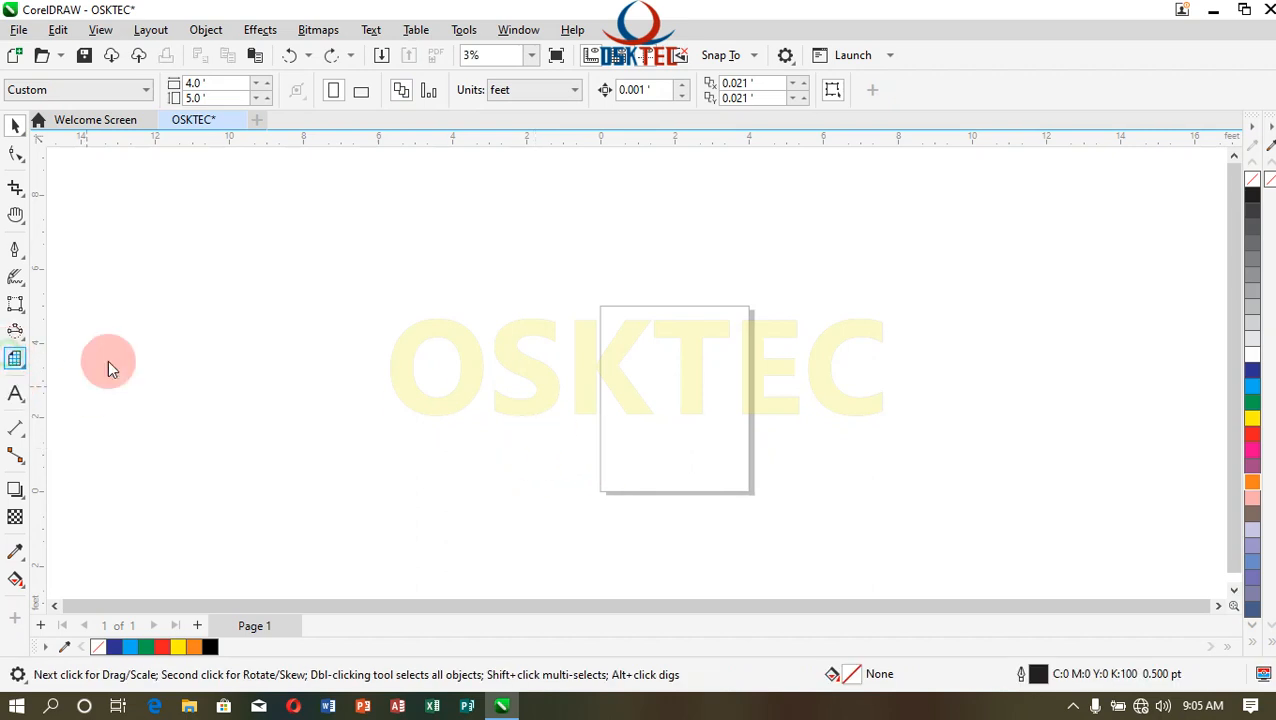
pyautogui.moveTo(219, 289); pyautogui.dragTo(481, 537)
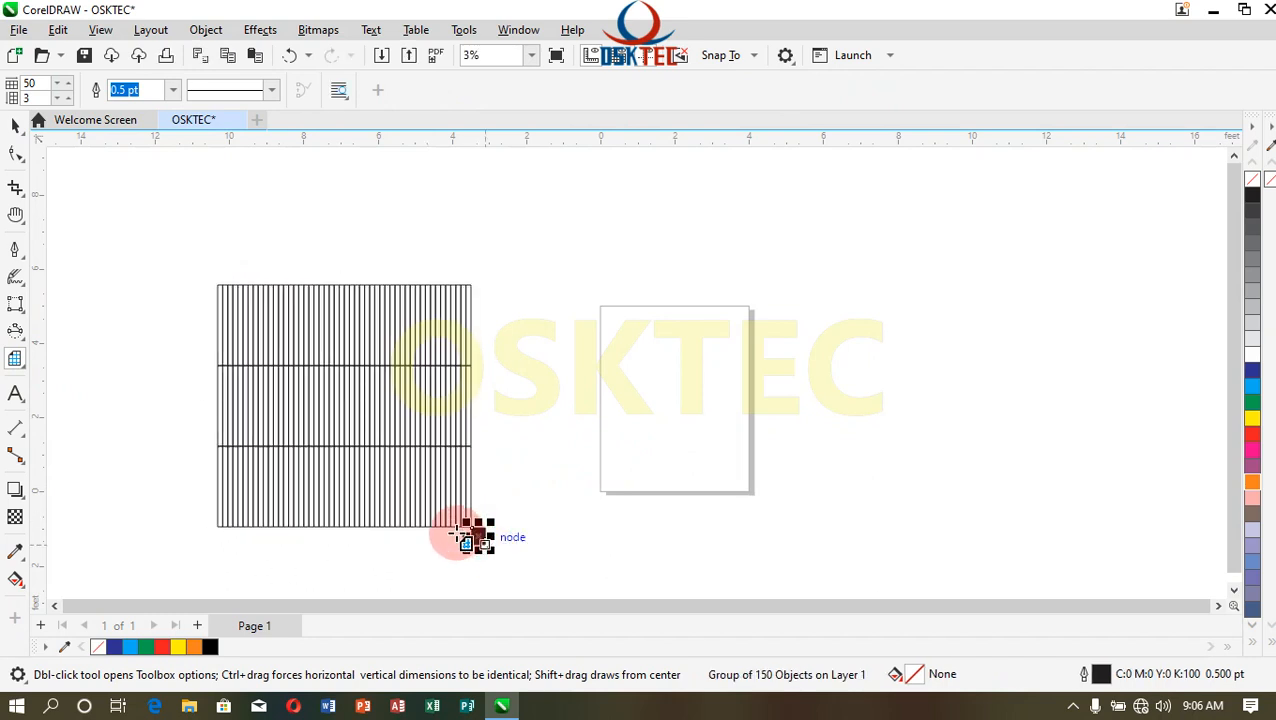
pyautogui.click(15, 127)
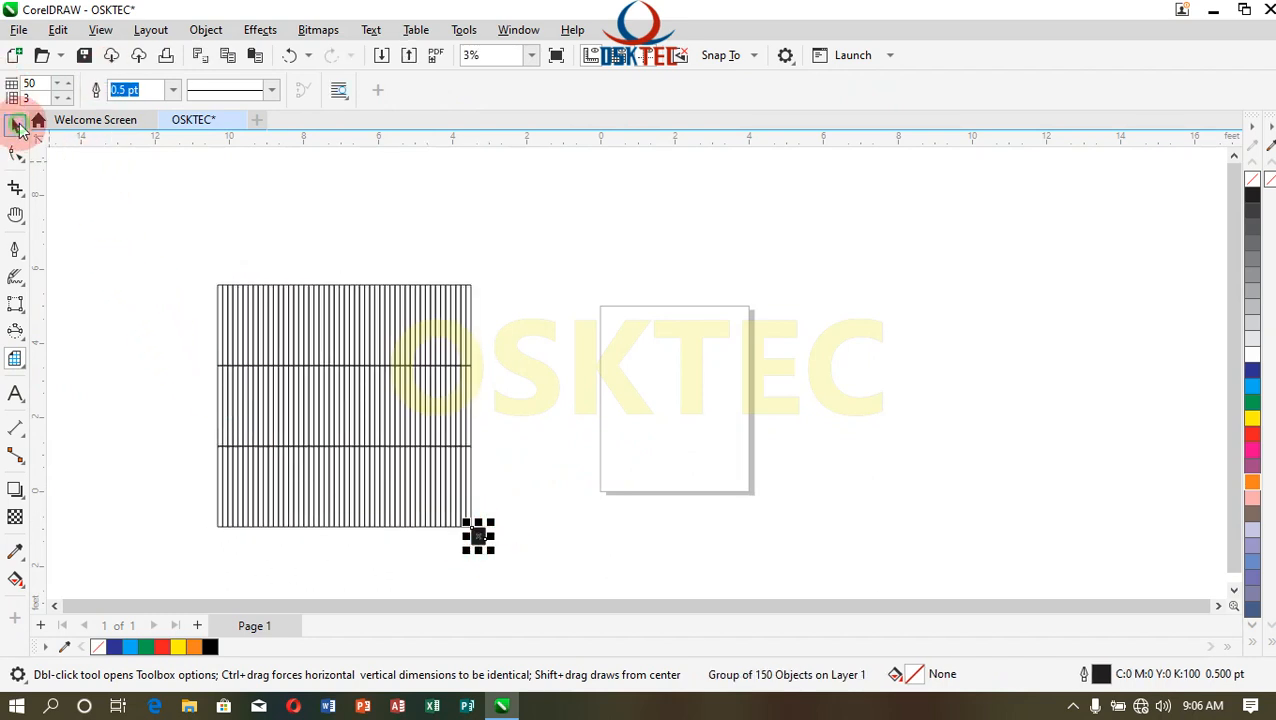
pyautogui.moveTo(534, 575); pyautogui.dragTo(134, 258)
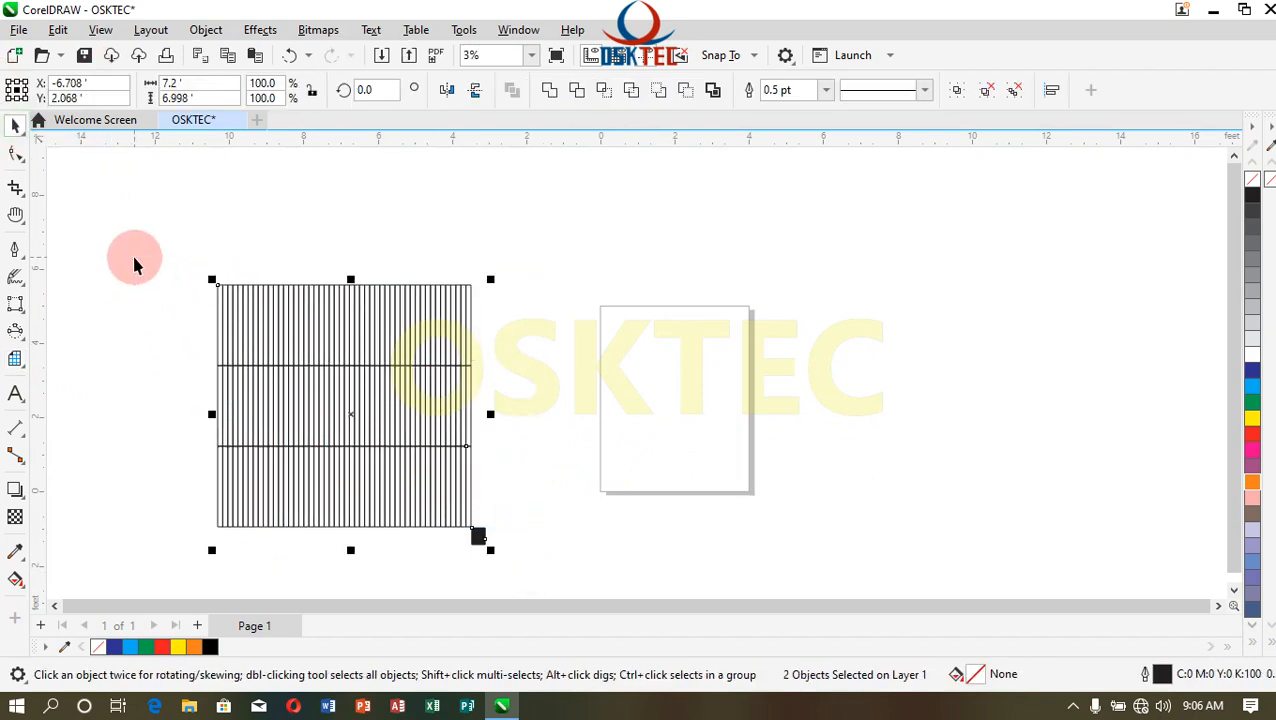
pyautogui.press('Delete')
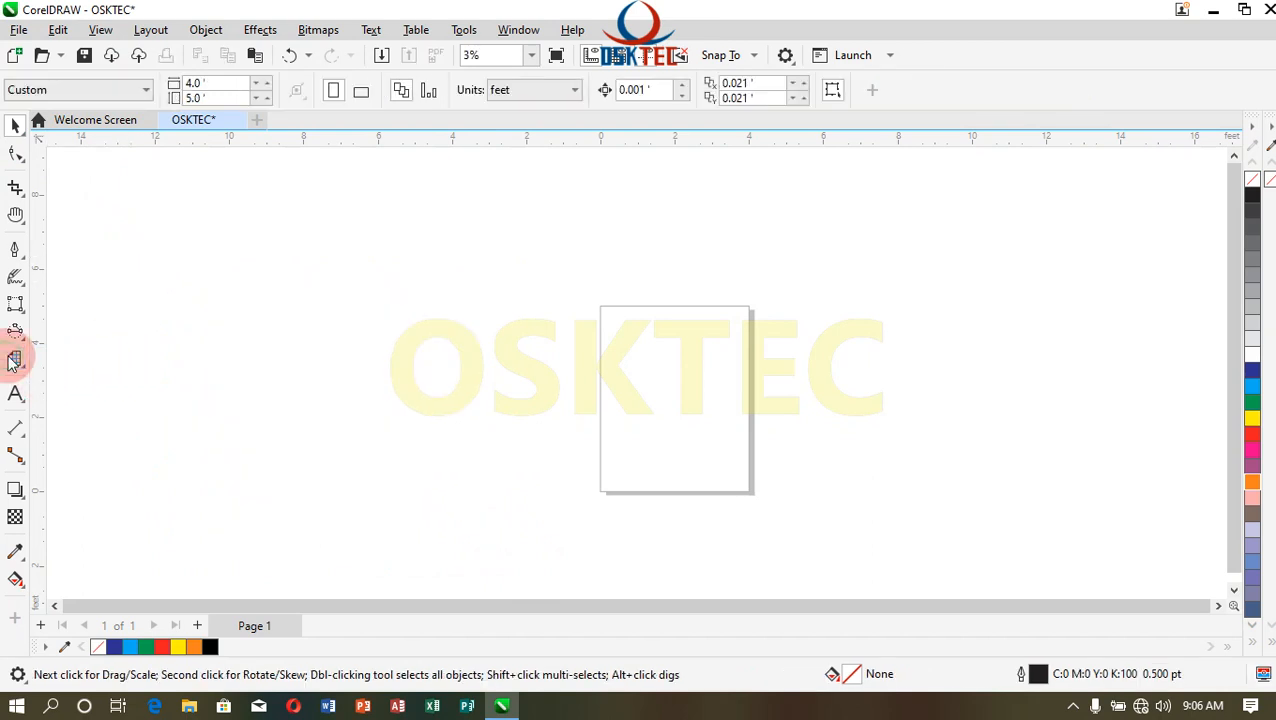
# - Draw a graph paper grid of 99 columns and 10 rows covering the whole page, and delete it
pyautogui.click(14, 362)
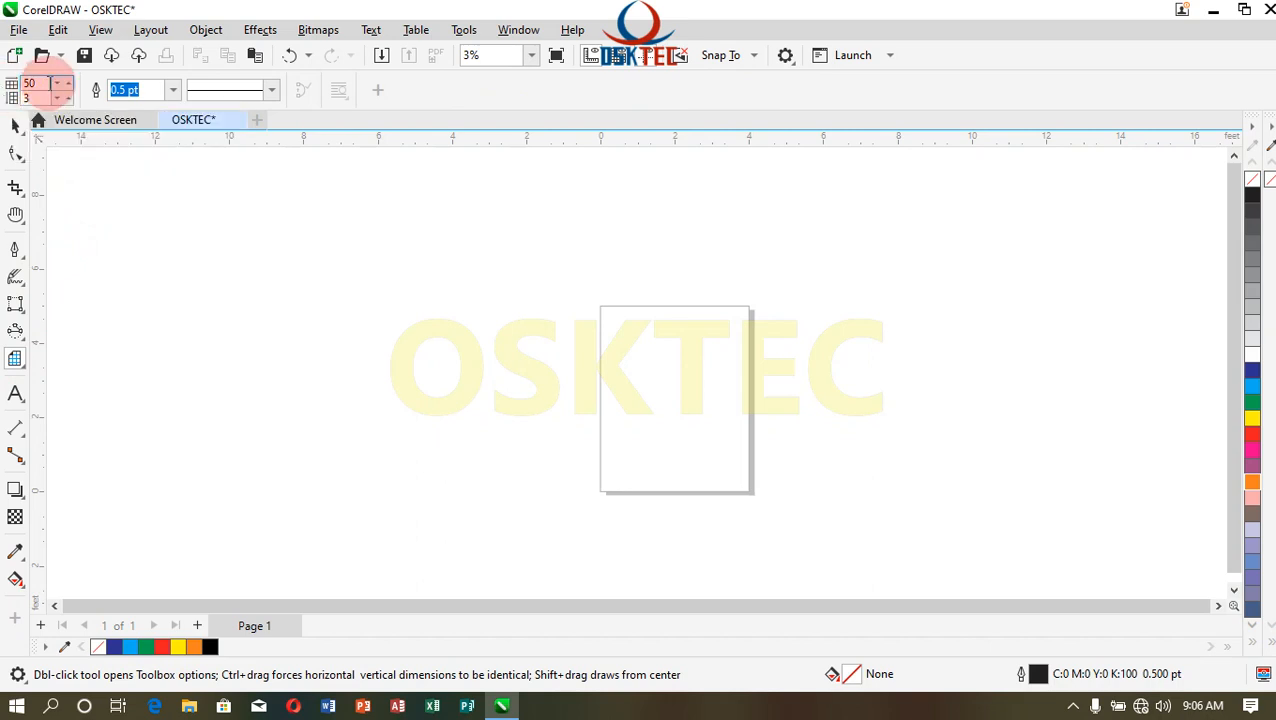
pyautogui.moveTo(48, 85); pyautogui.dragTo(22, 88)
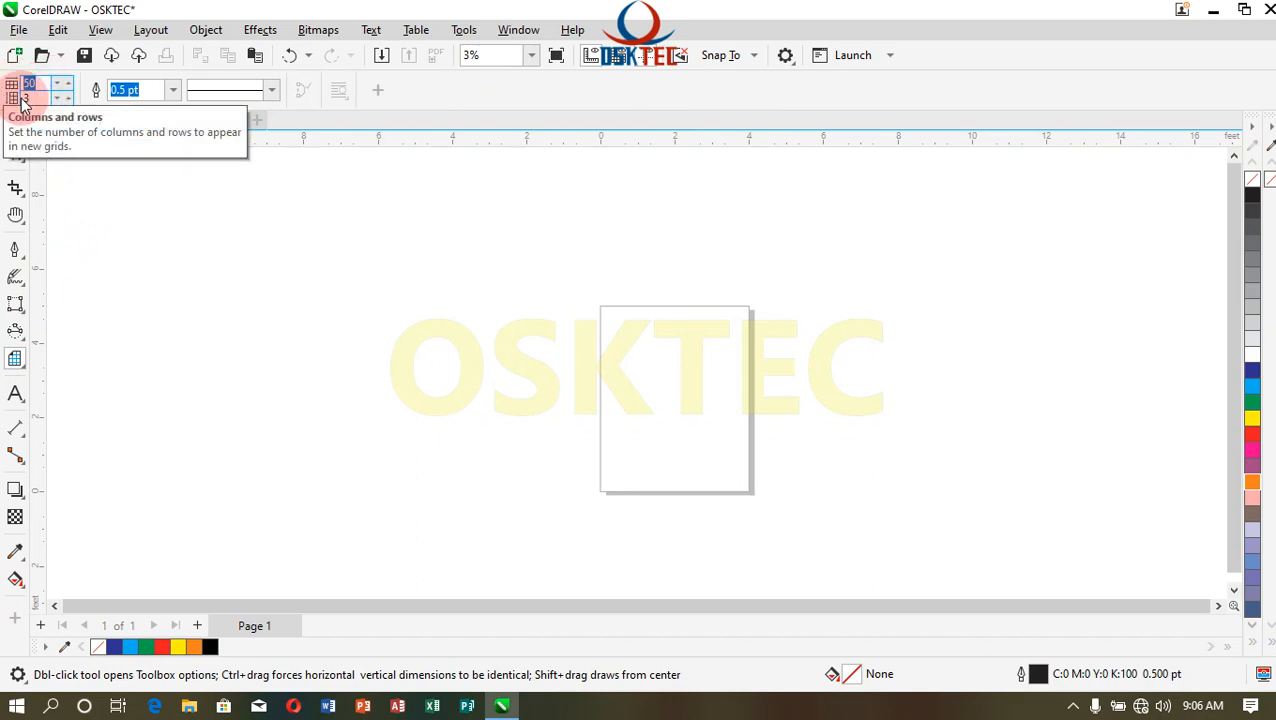
pyautogui.click(24, 97)
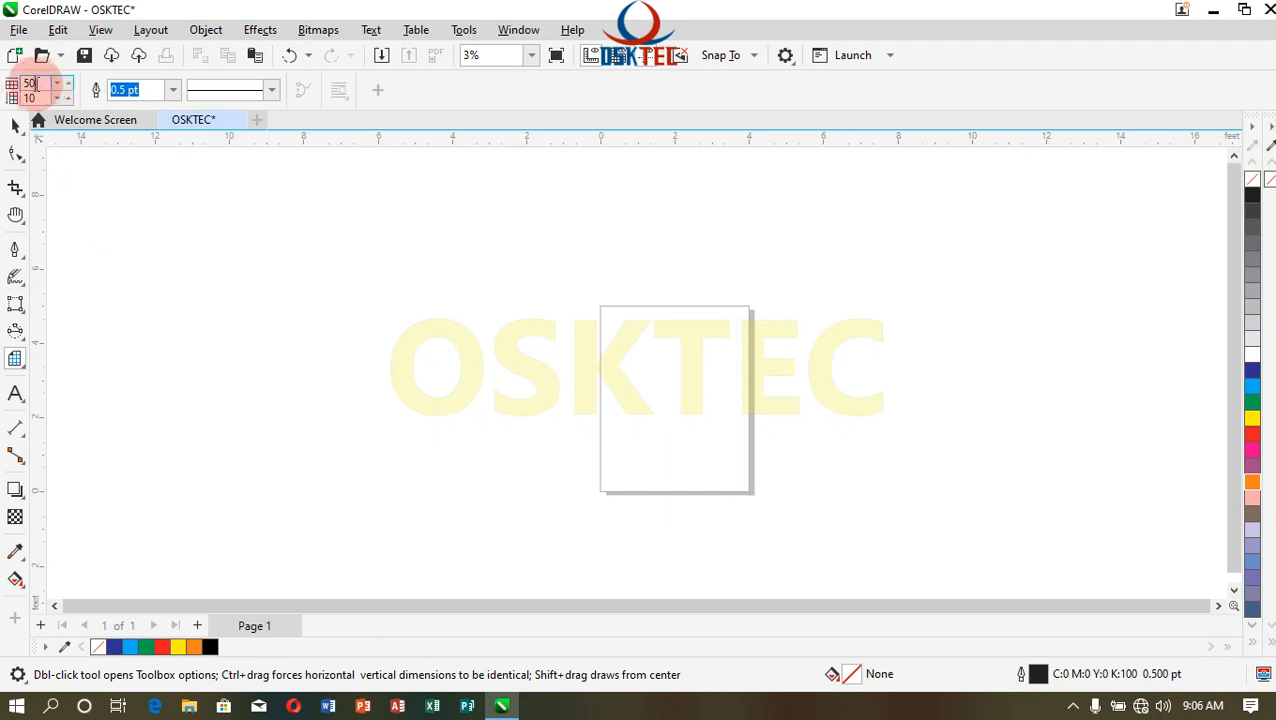
pyautogui.doubleClick(30, 85)
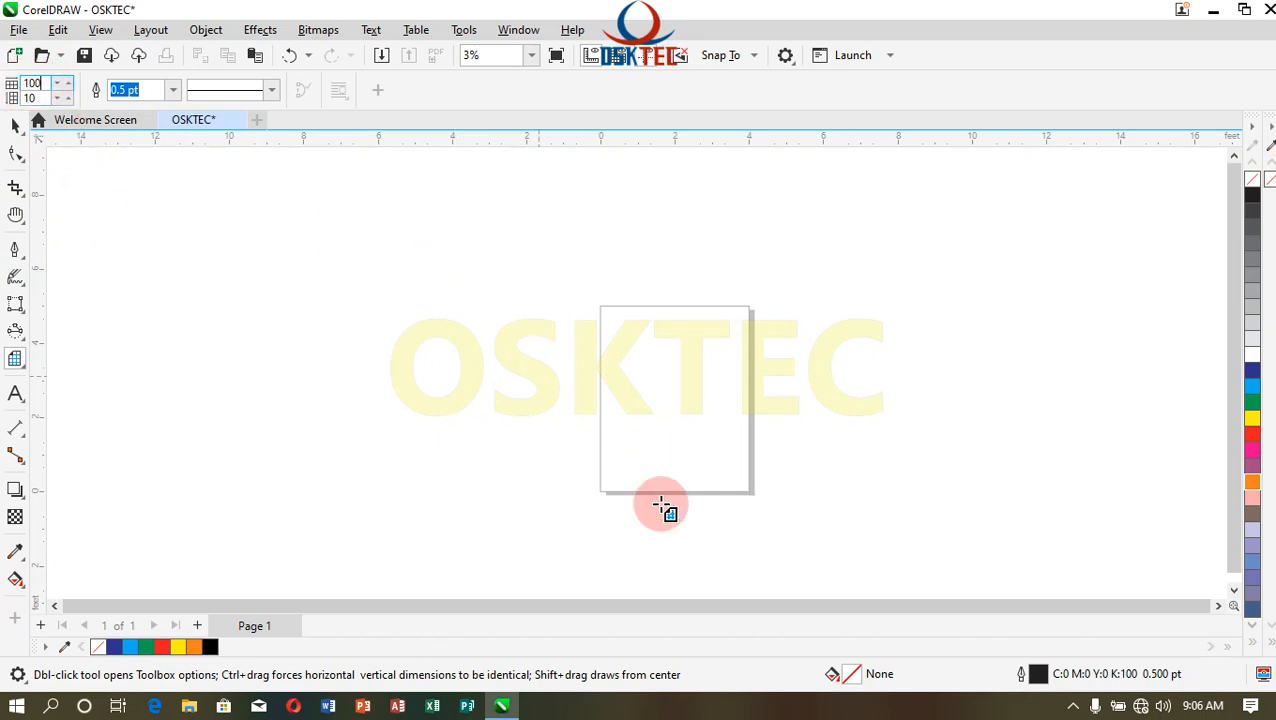
pyautogui.click(605, 318)
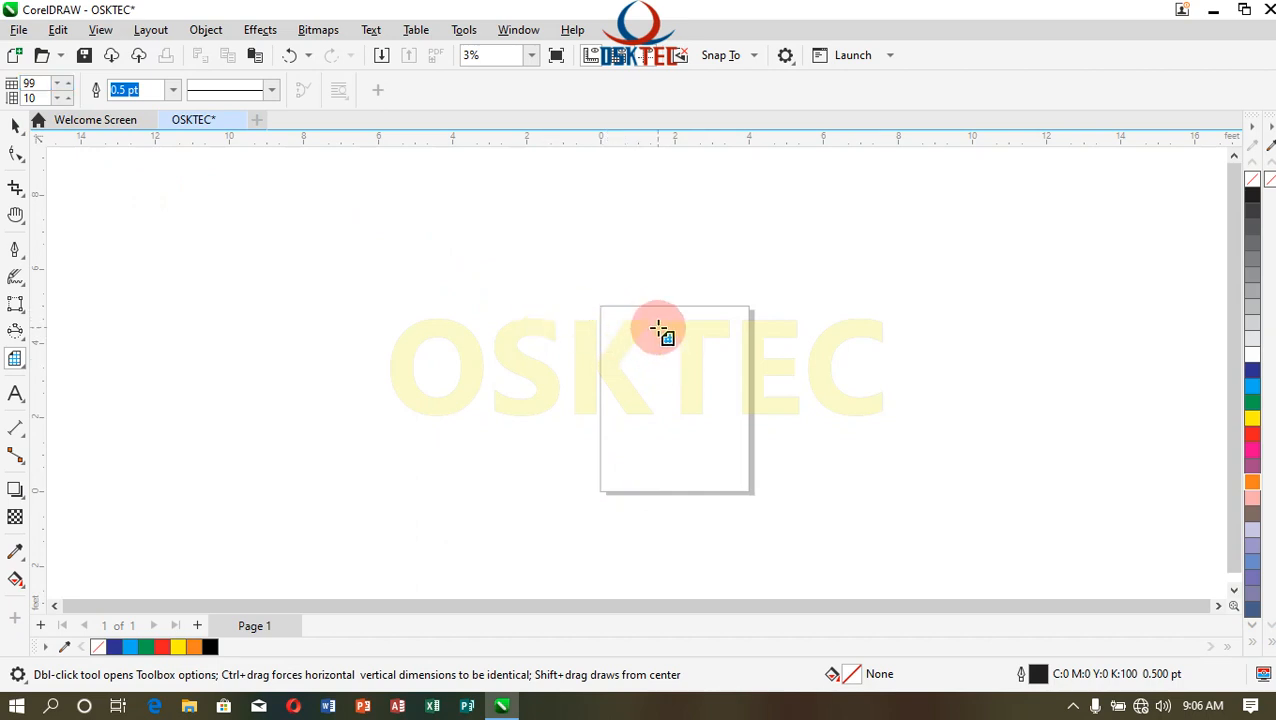
pyautogui.moveTo(597, 310); pyautogui.dragTo(751, 496)
pyautogui.scroll(2, 655, 319)
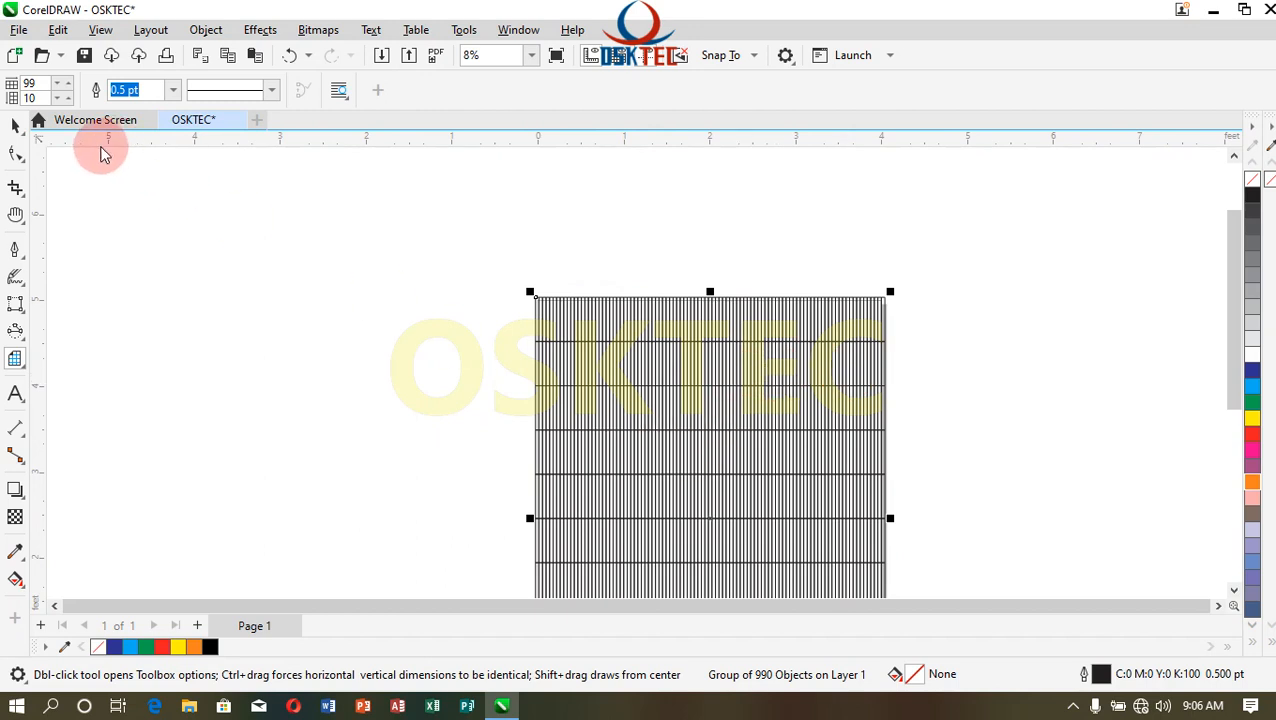
pyautogui.click(17, 127)
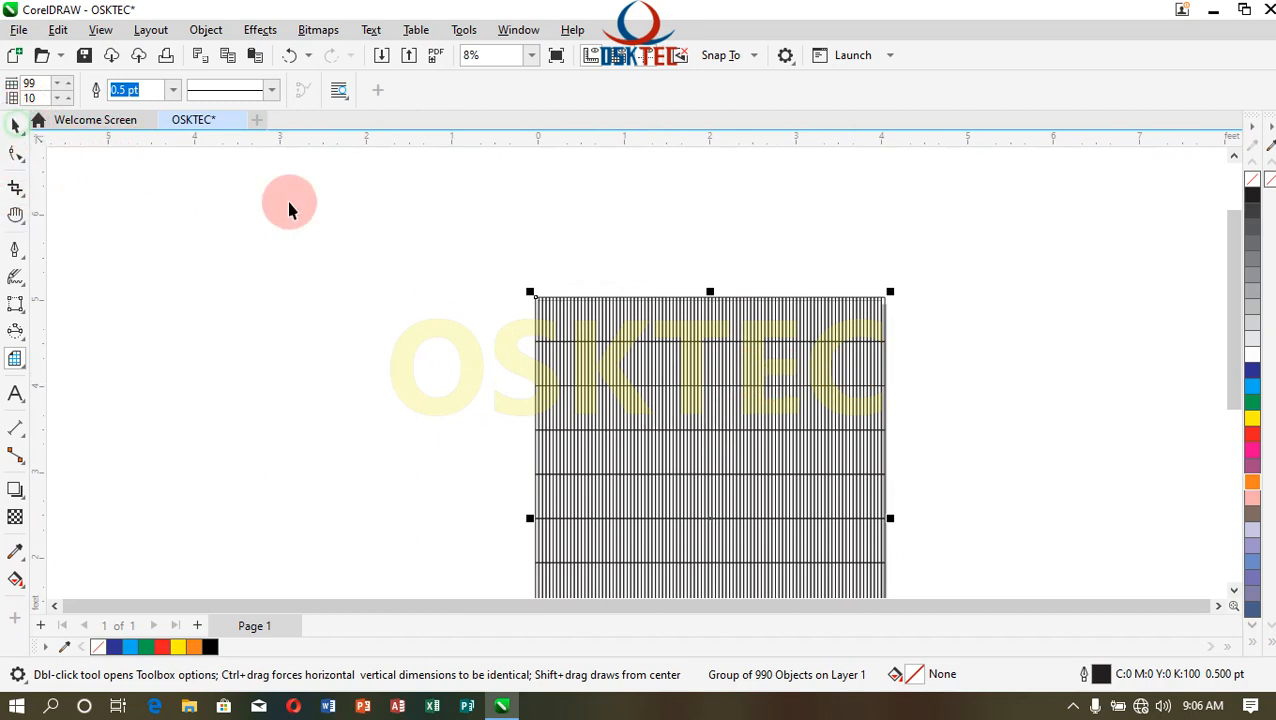
pyautogui.press('Delete')
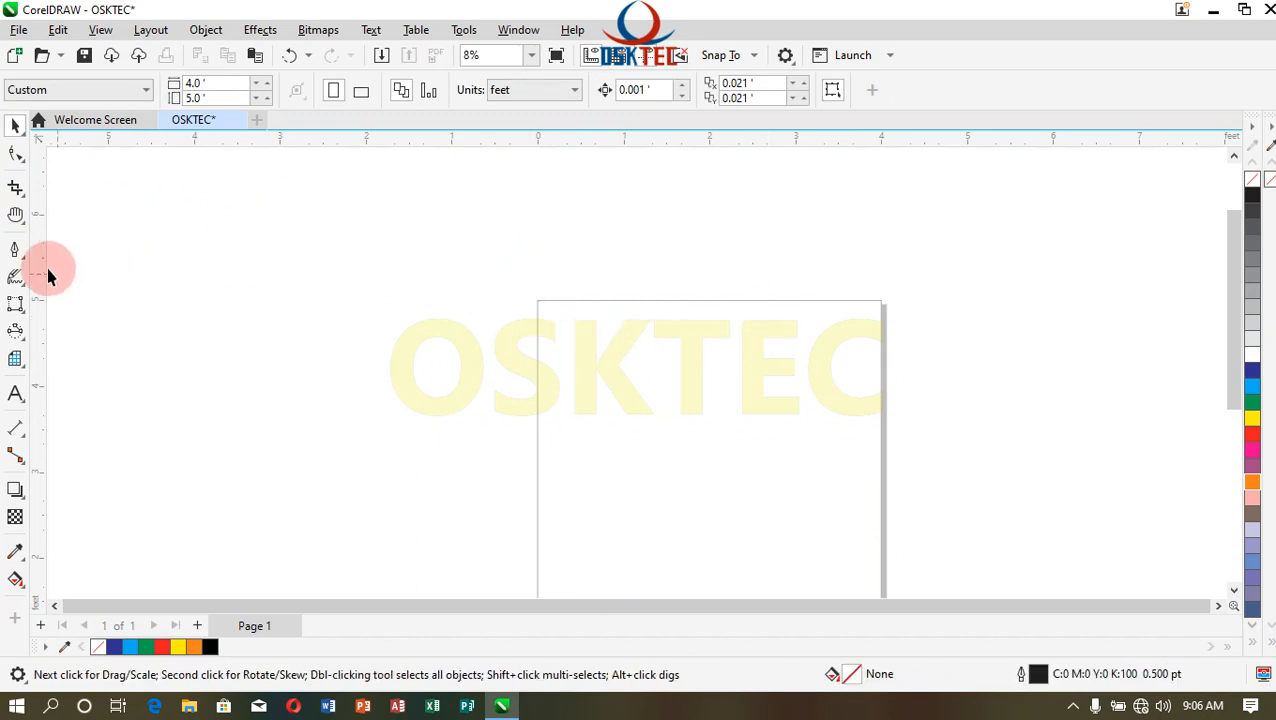
# - Draw a graph paper grid of 10 columns and 99 rows over the whole page, and delete it
pyautogui.click(15, 358)
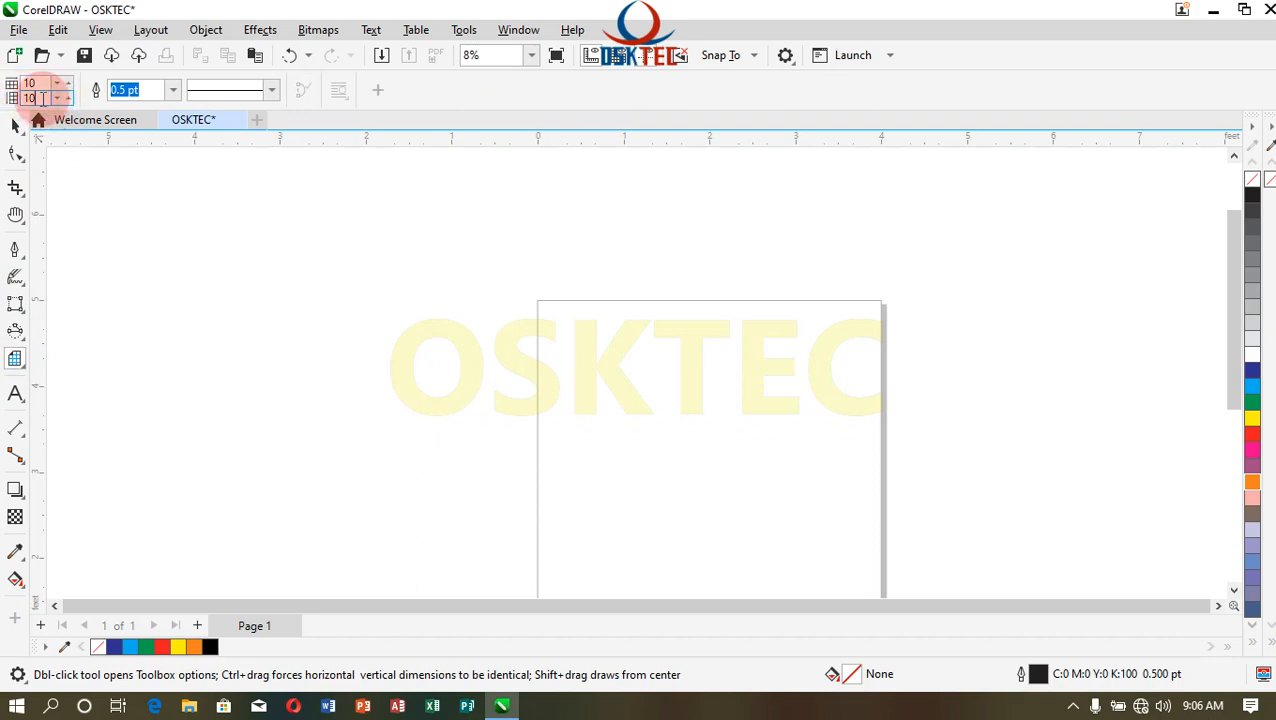
pyautogui.doubleClick(43, 98)
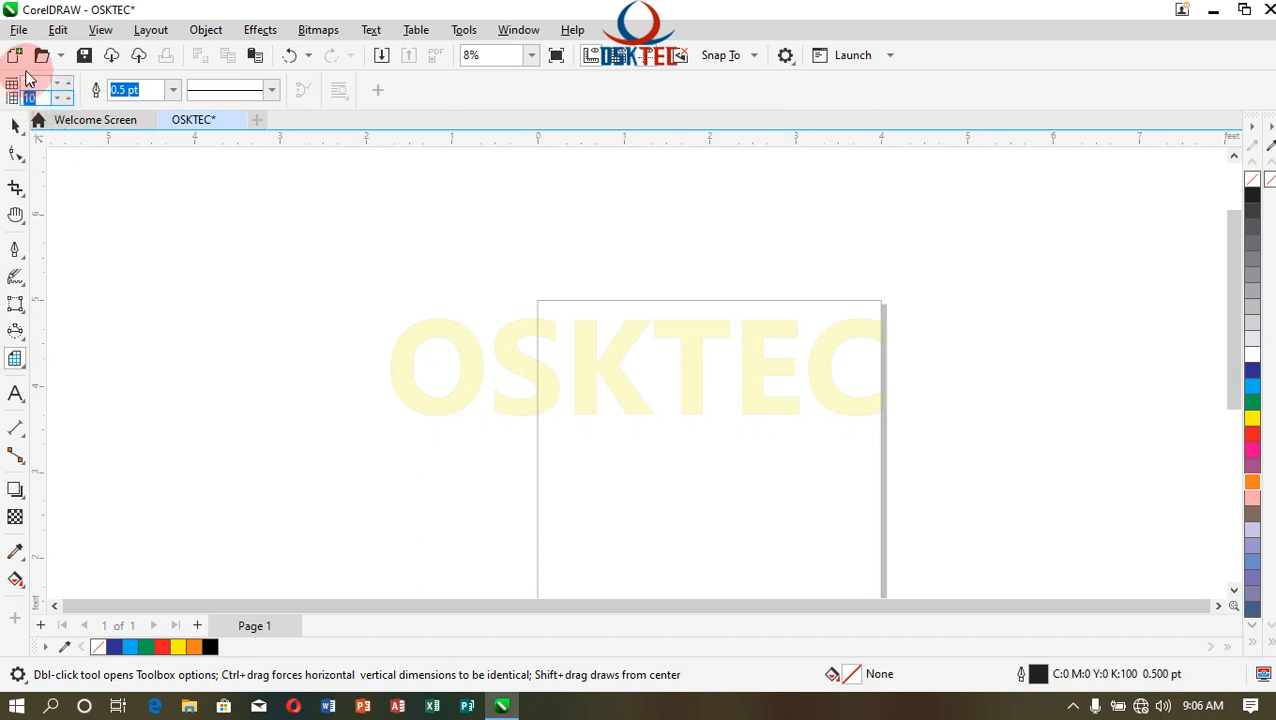
pyautogui.write('0')
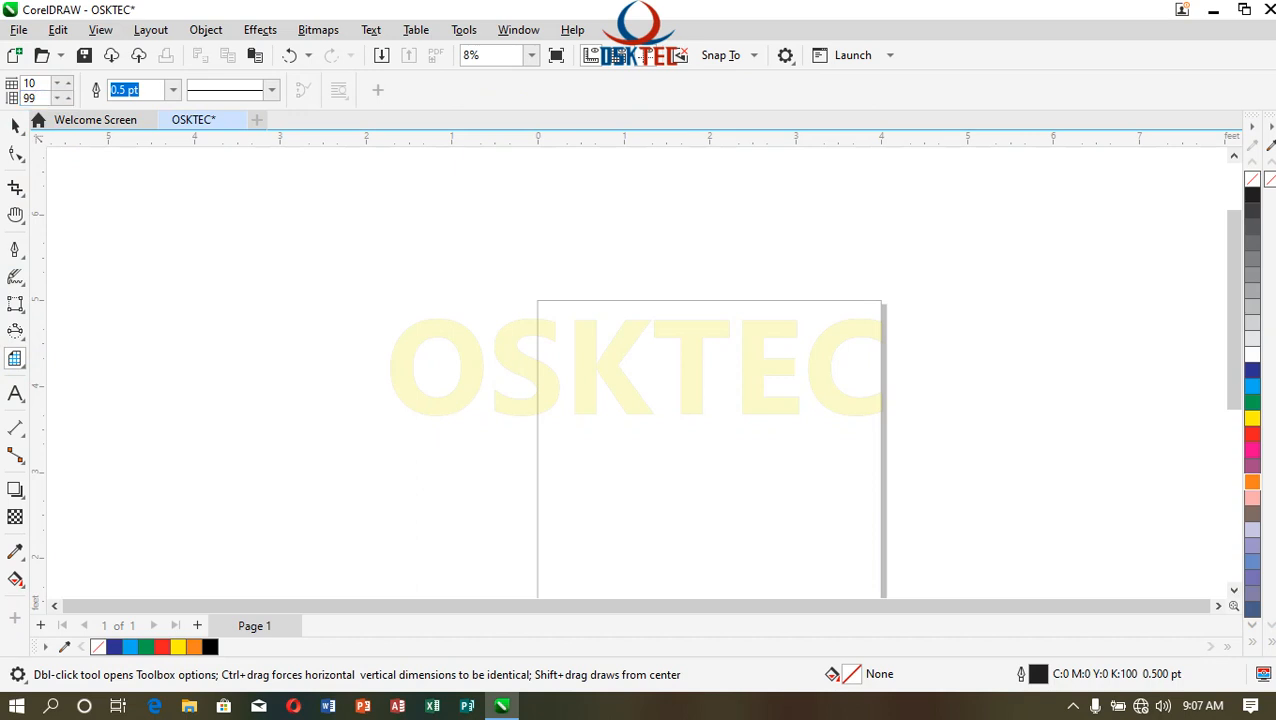
pyautogui.scroll(-2, 558, 182)
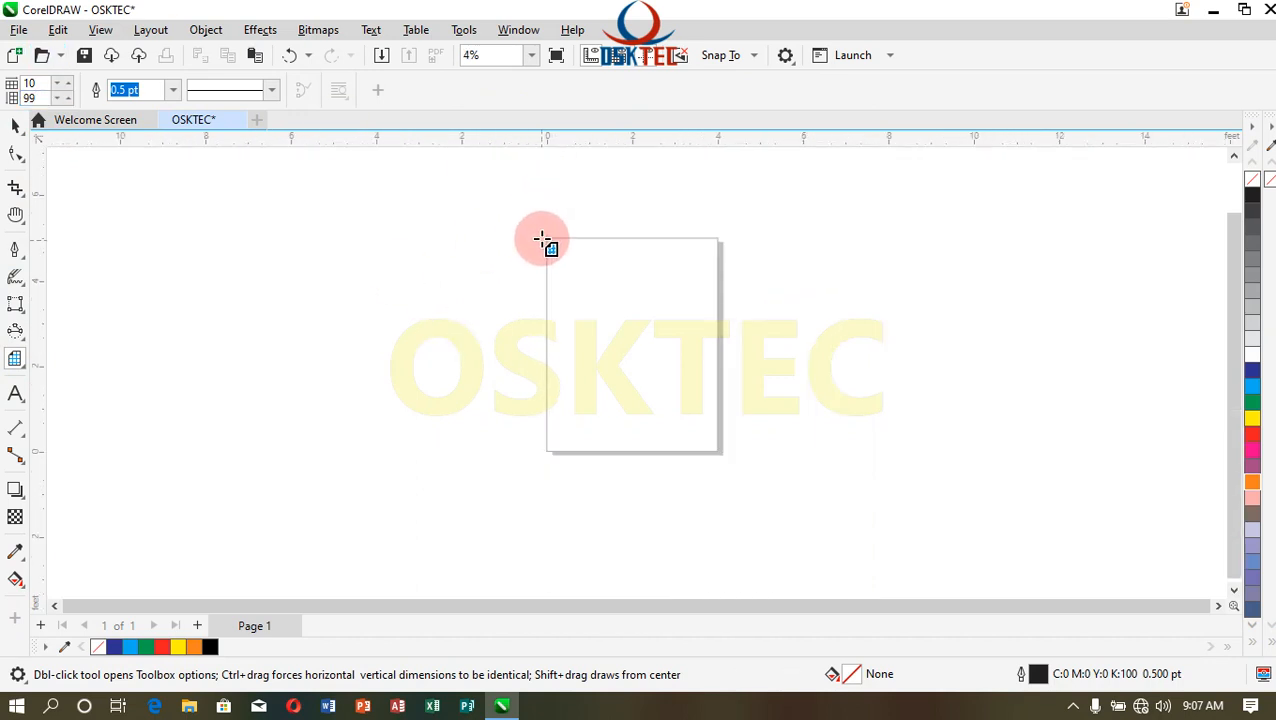
pyautogui.moveTo(541, 240); pyautogui.dragTo(721, 455)
pyautogui.scroll(3, 561, 276)
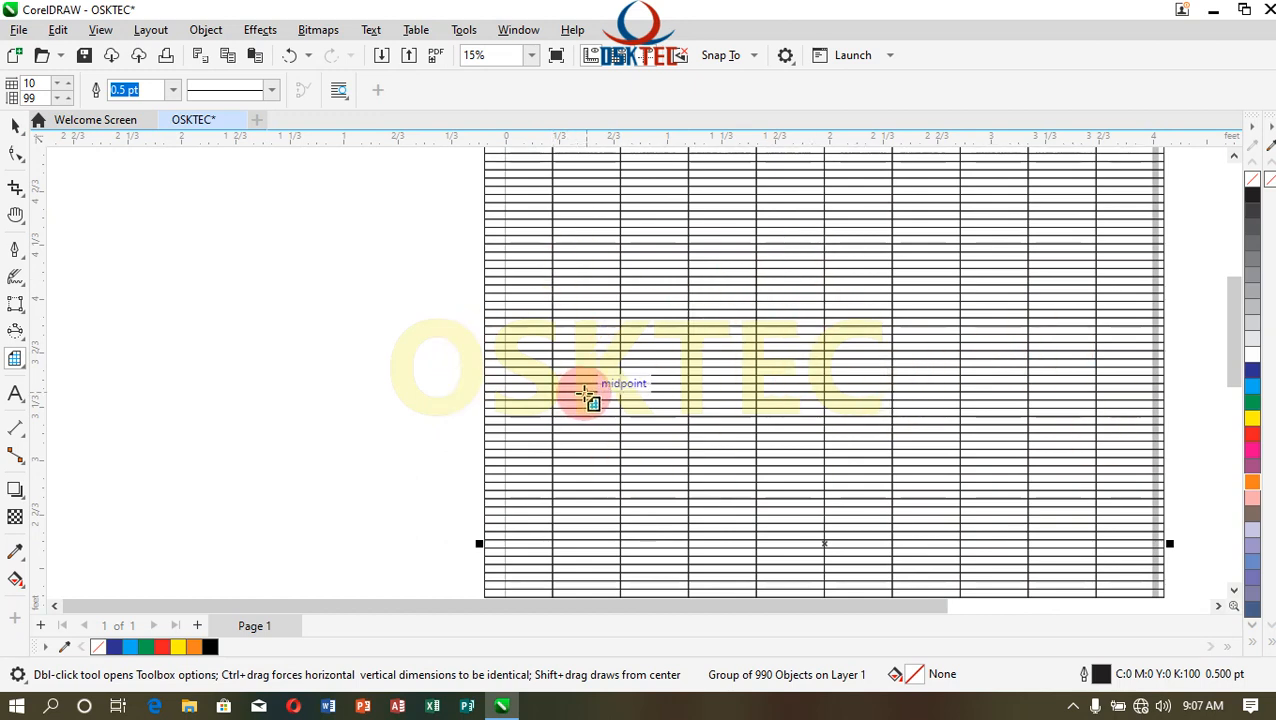
pyautogui.click(16, 125)
pyautogui.press('Delete')
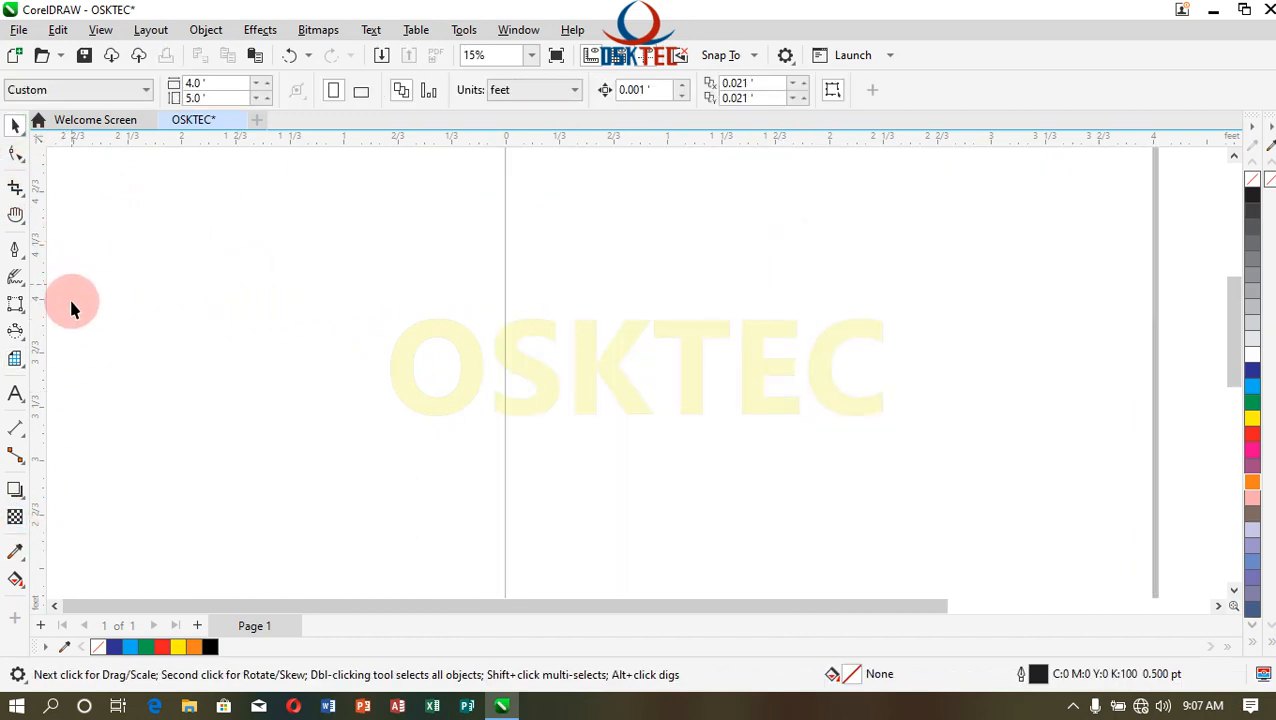
pyautogui.scroll(-1, 464, 390)
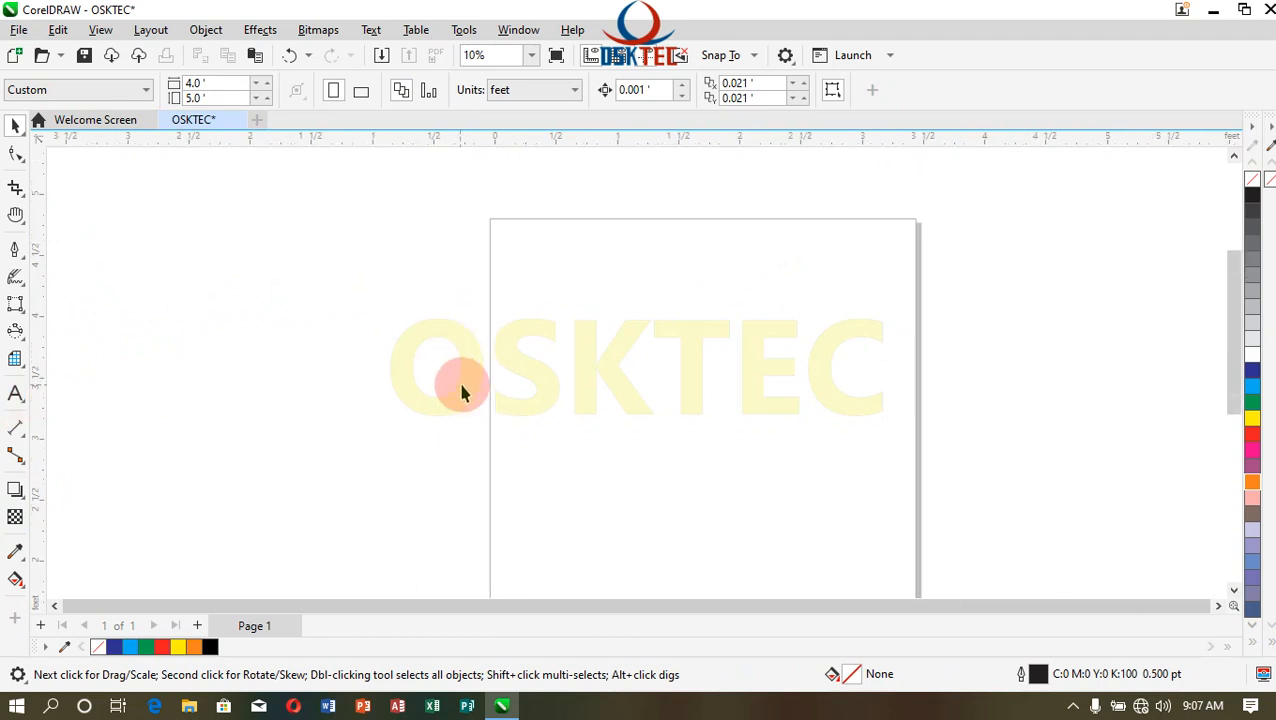
pyautogui.hscroll(1, 1225, 340)
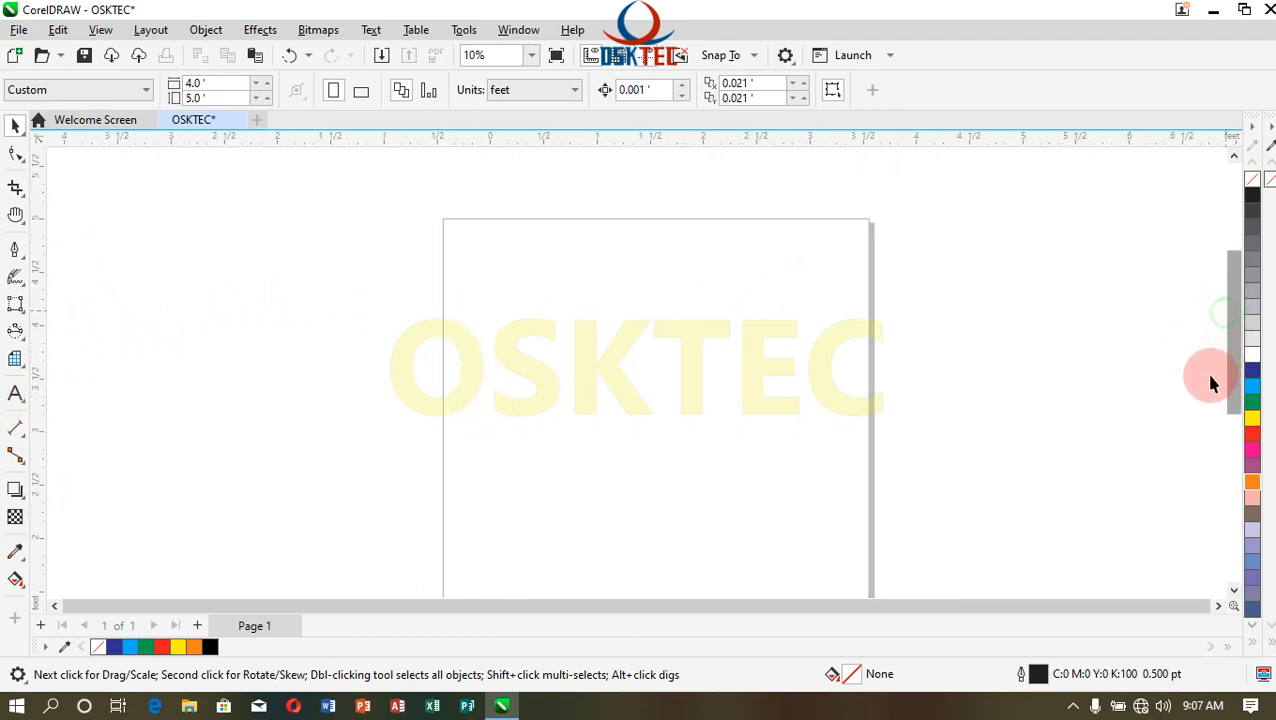
pyautogui.click(16, 396)
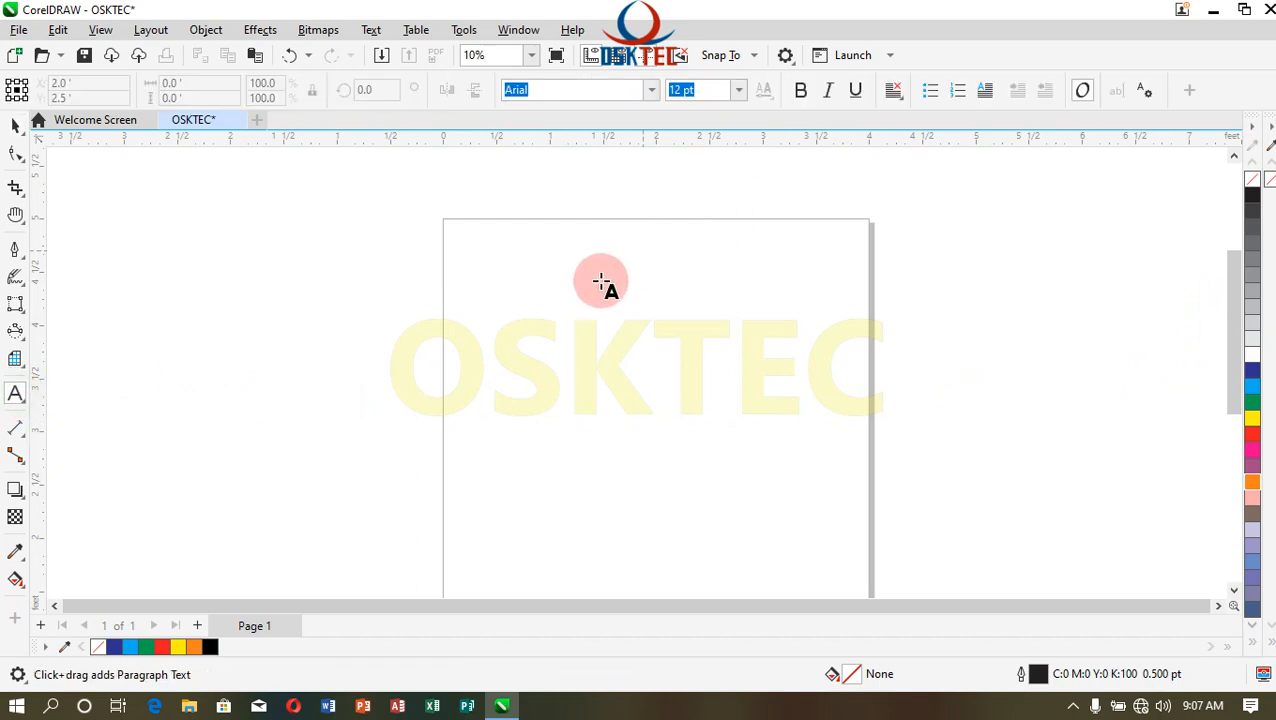
pyautogui.click(484, 248)
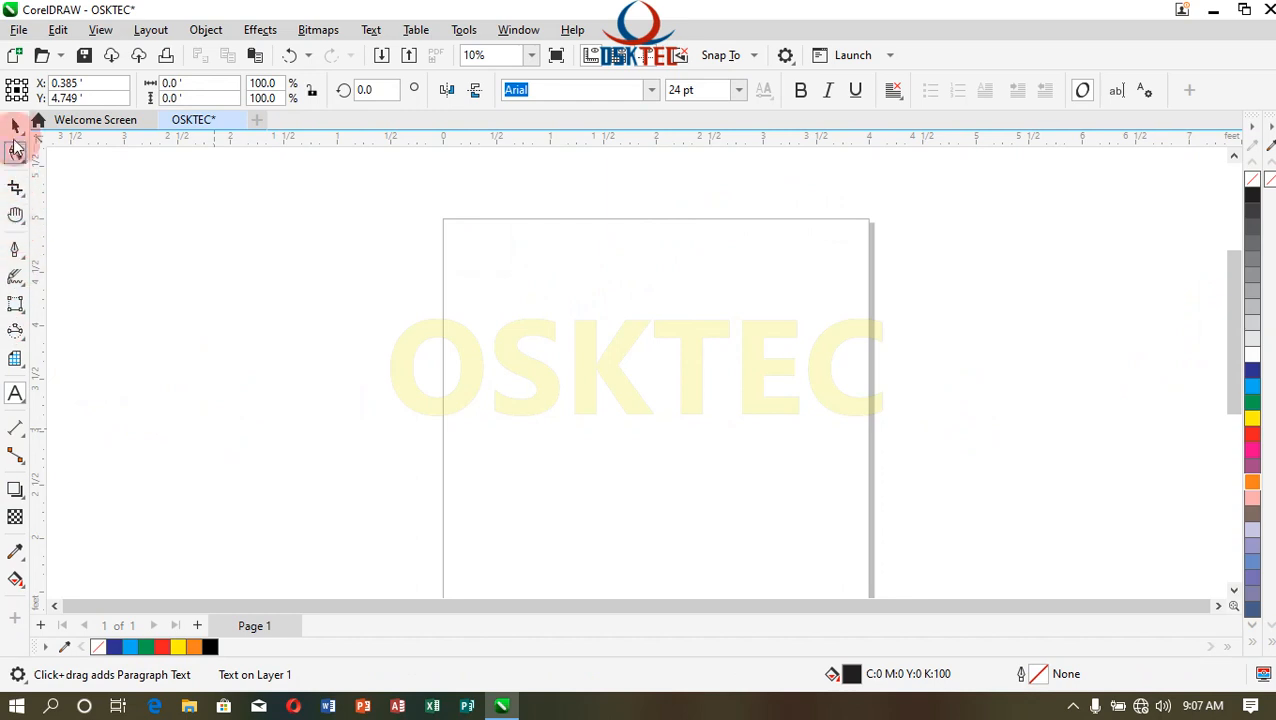
pyautogui.click(14, 128)
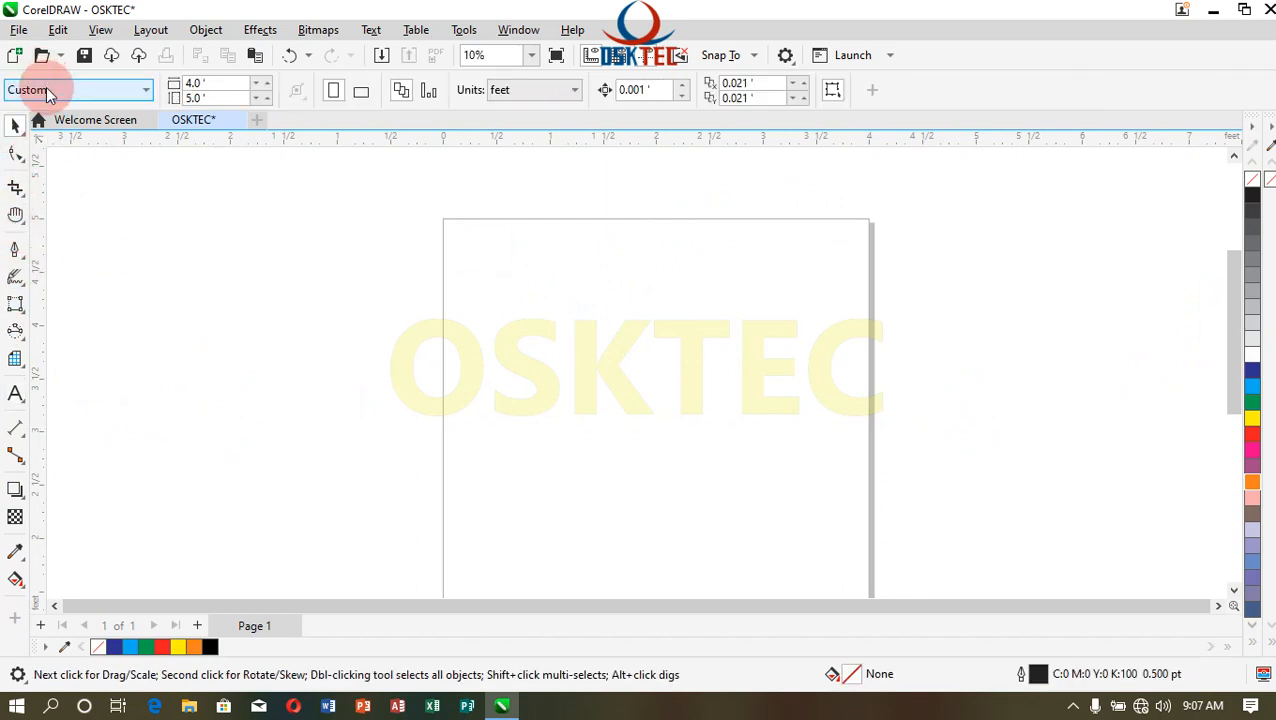
# - Change the page size to A4
pyautogui.click(30, 88)
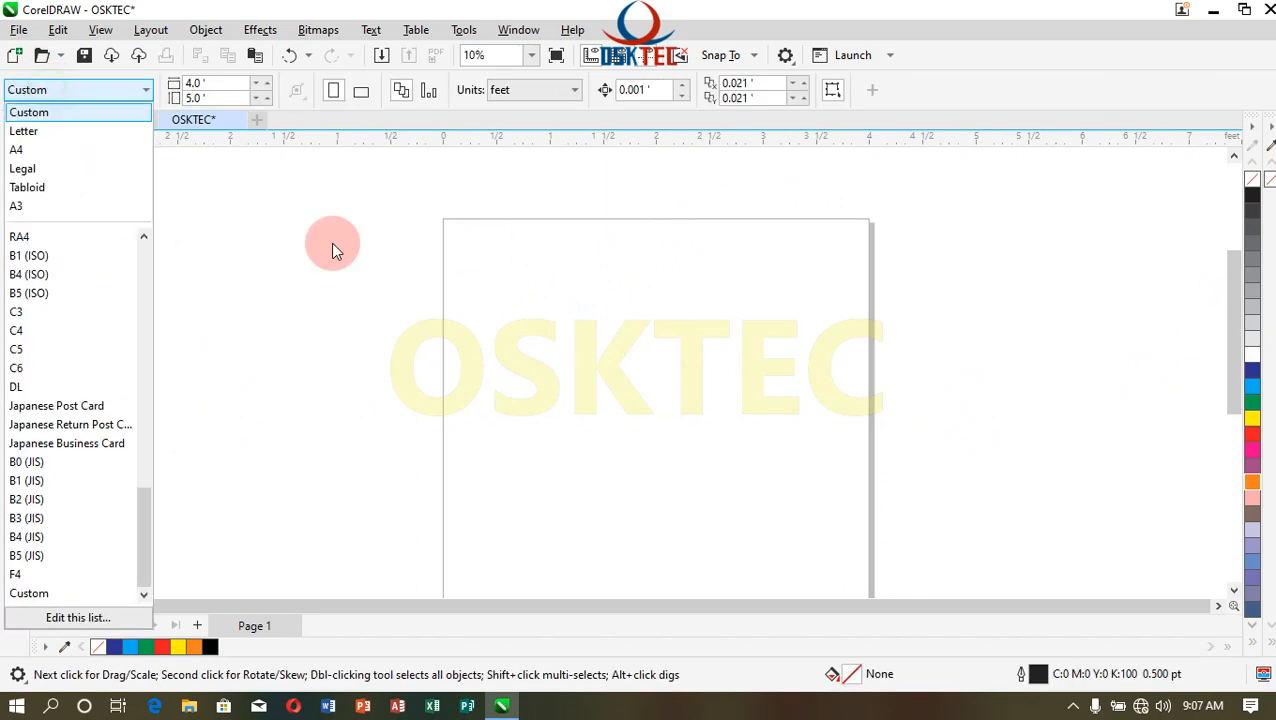
pyautogui.click(37, 149)
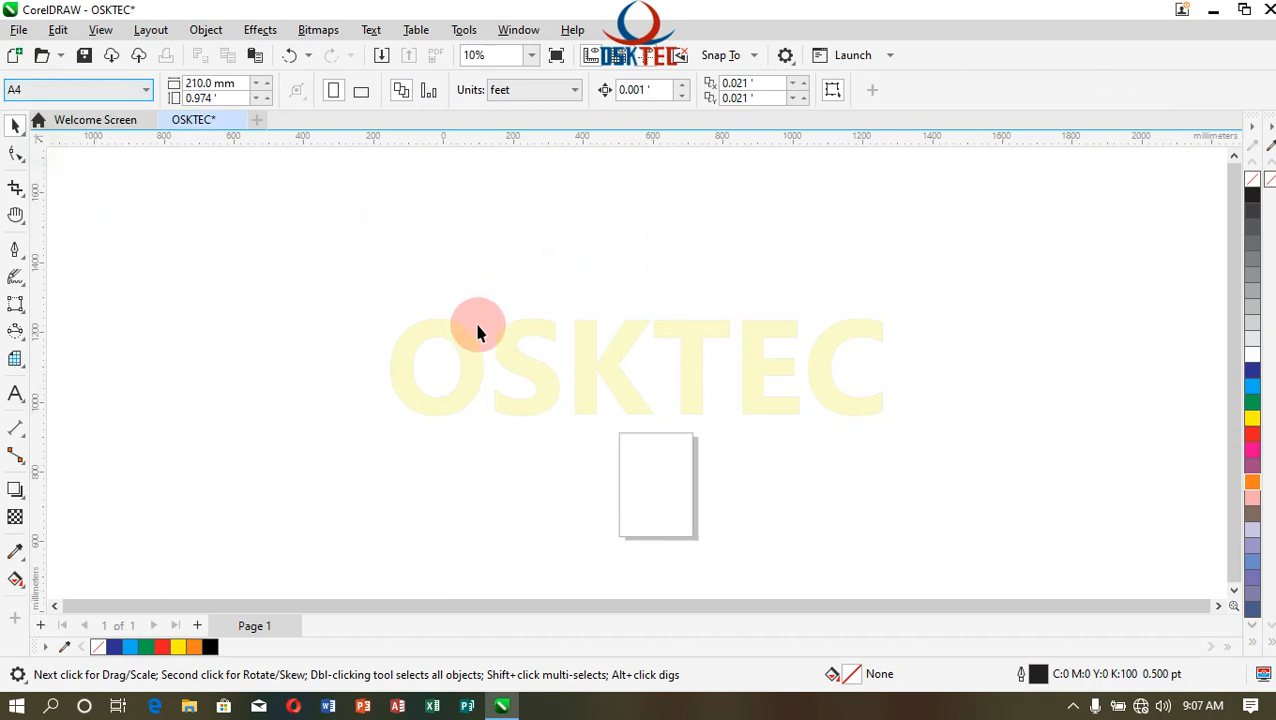
pyautogui.click(531, 60)
pyautogui.click(490, 83)
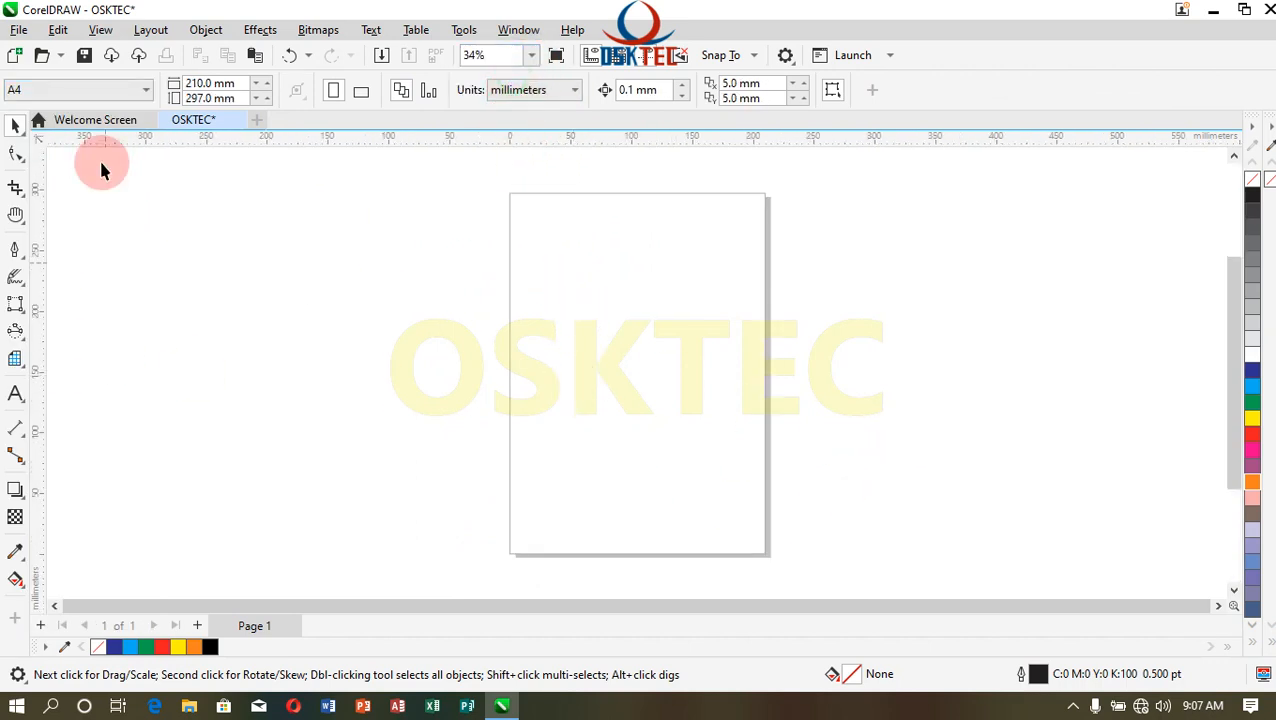
# - Add the artistic text "osktec" near the upper edge of the A4 page with the Text tool
pyautogui.click(15, 393)
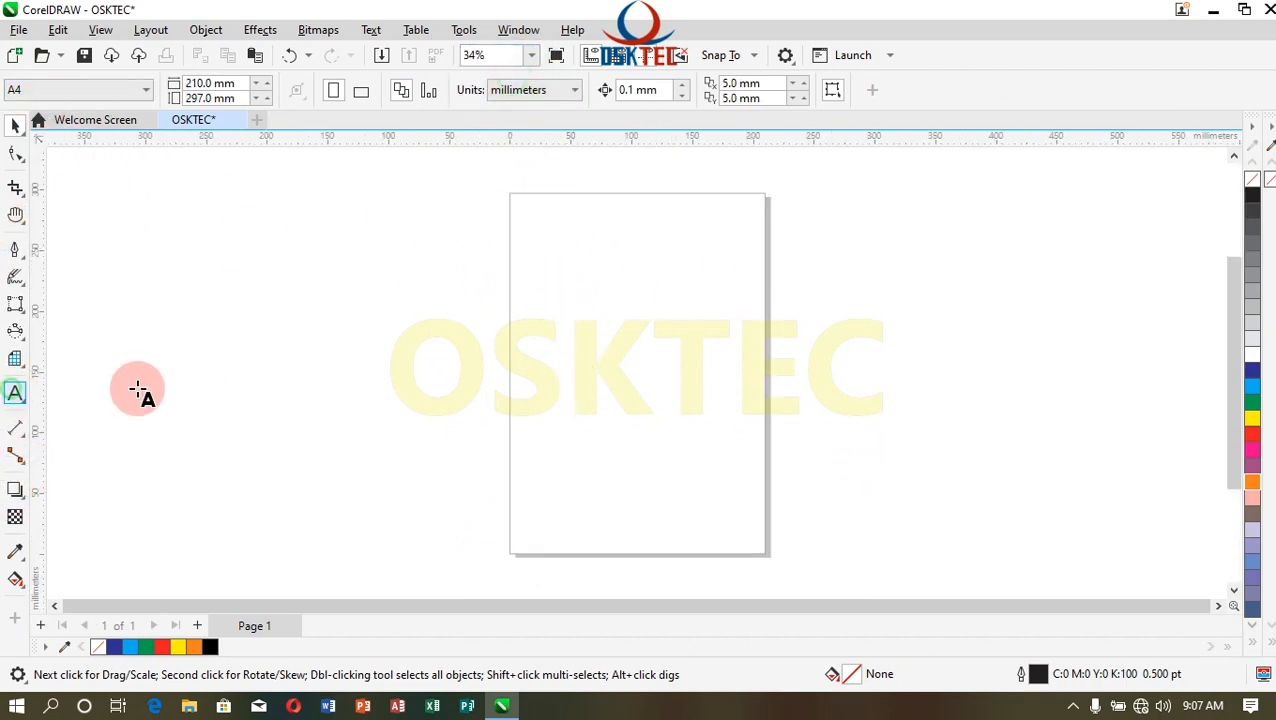
pyautogui.click(555, 264)
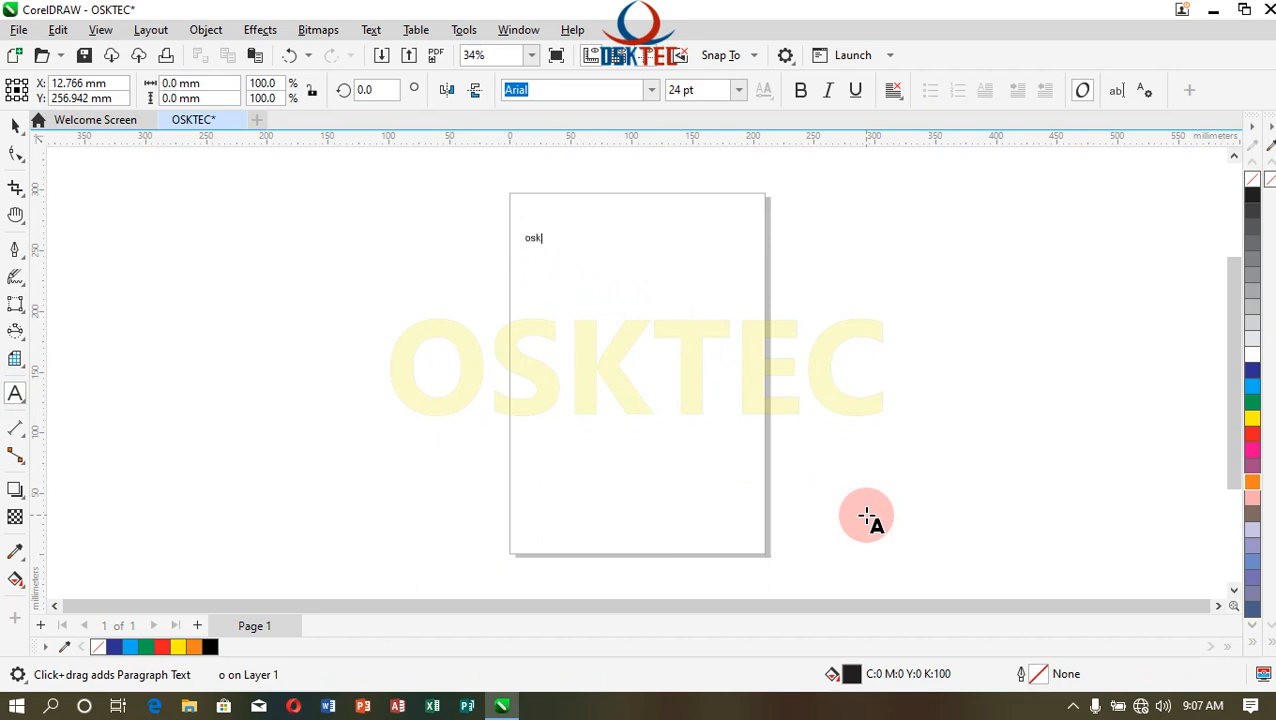
pyautogui.press('Escape')
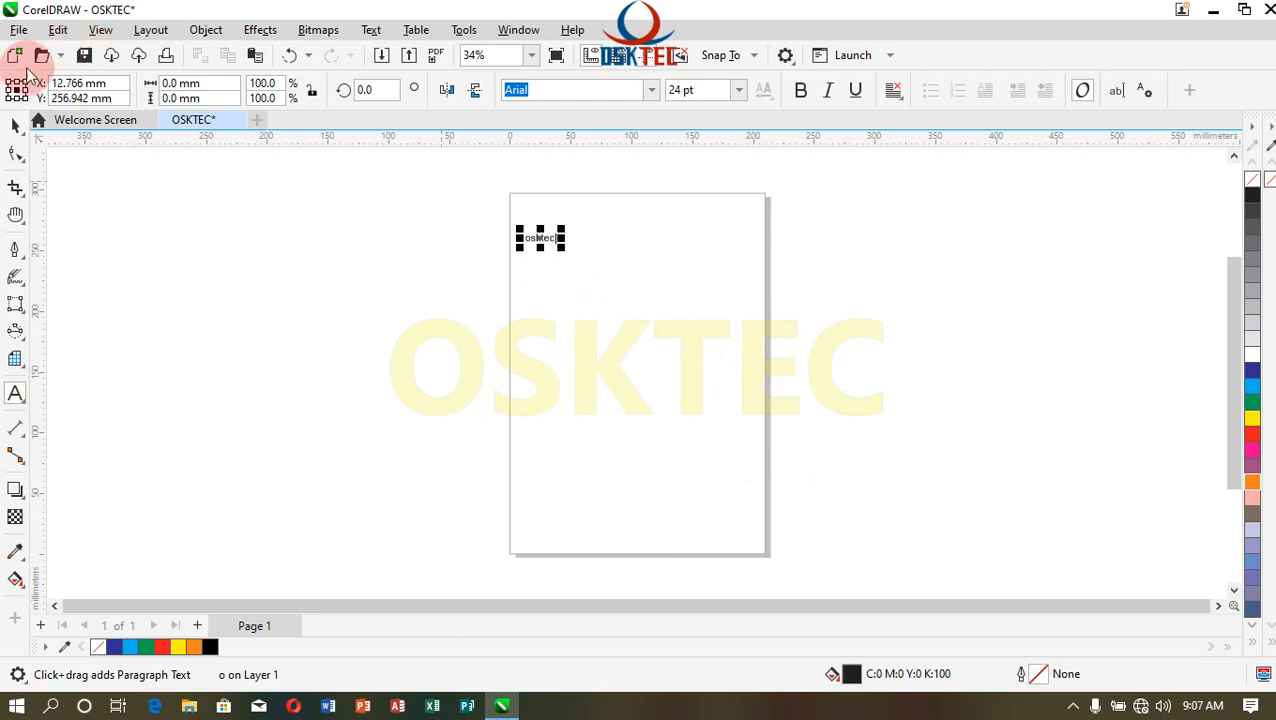
pyautogui.click(15, 126)
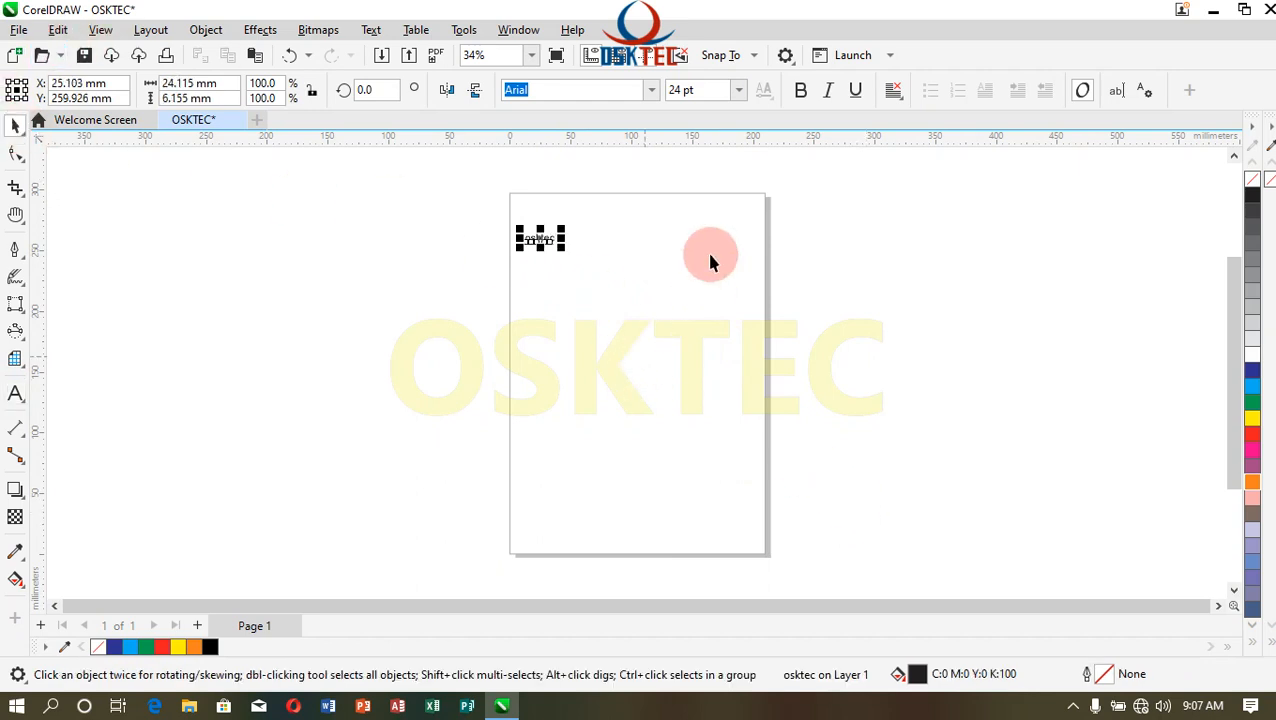
# - Set the osktec text's size to 200 pt and move it down across the upper part of the page
pyautogui.click(741, 90)
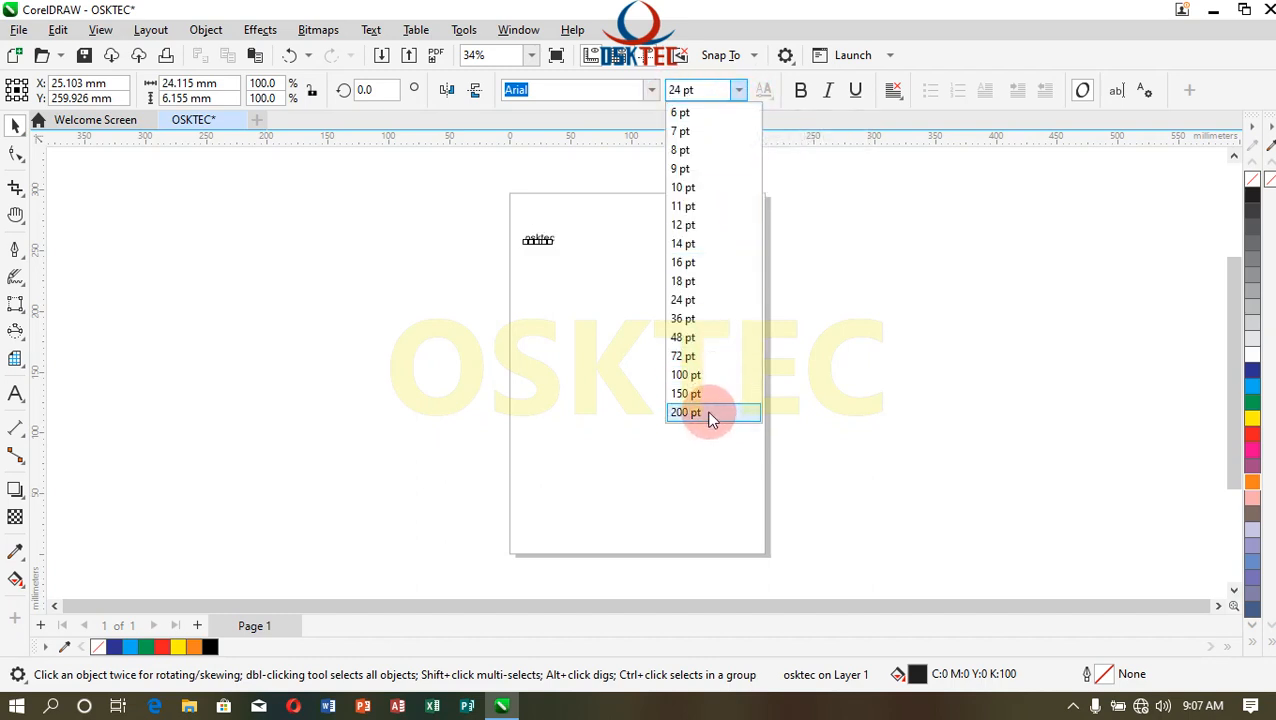
pyautogui.click(710, 418)
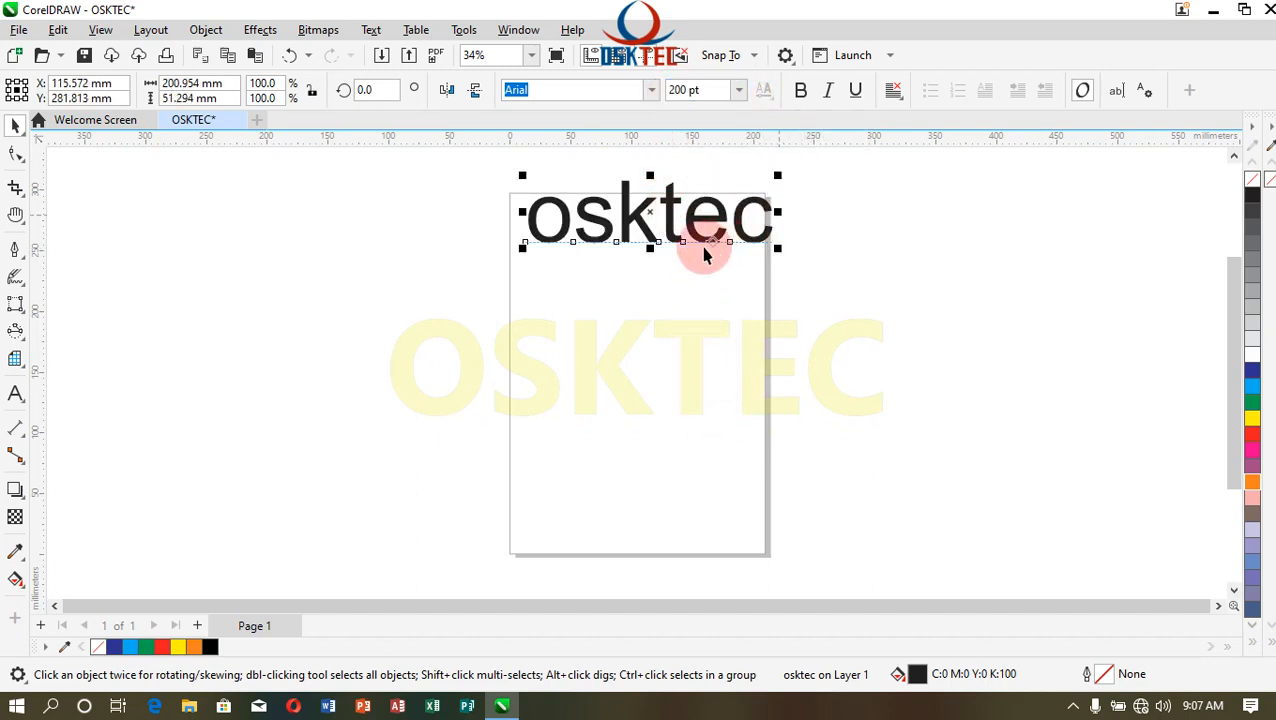
pyautogui.moveTo(672, 232); pyautogui.dragTo(665, 278)
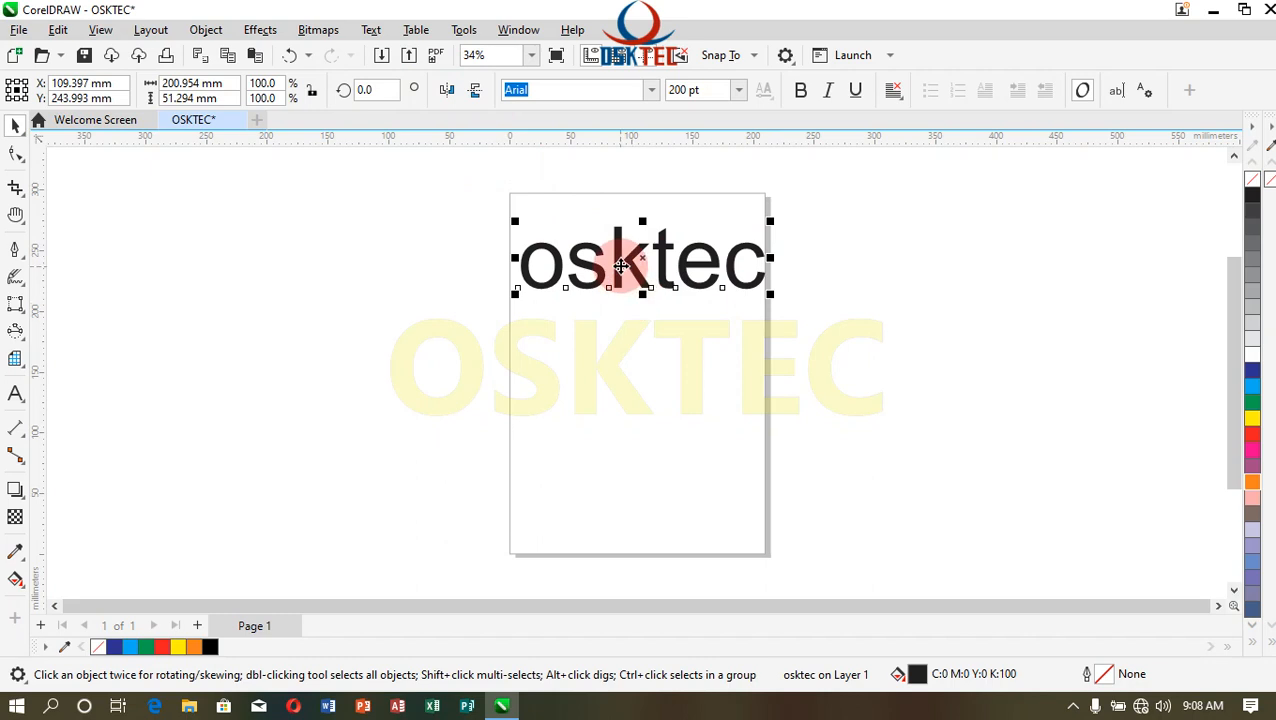
# - Change the osktec text's case to UPPERCASE and make it bold
pyautogui.click(374, 33)
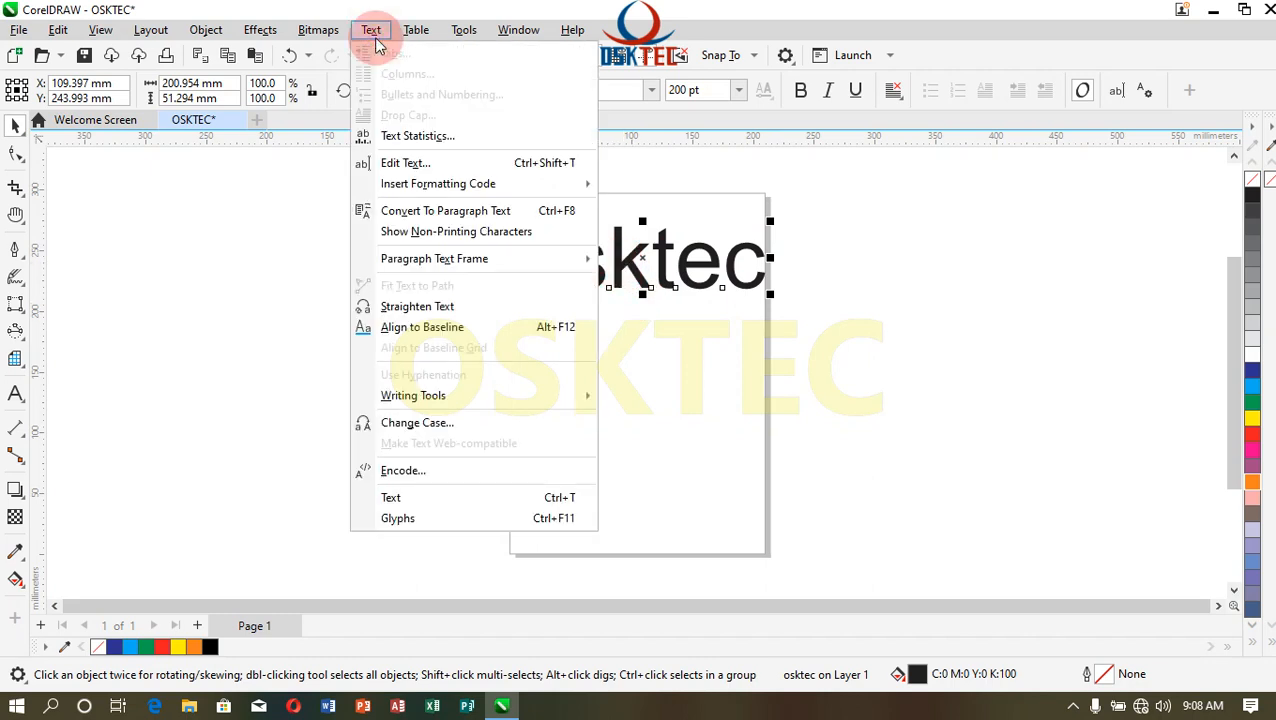
pyautogui.click(435, 428)
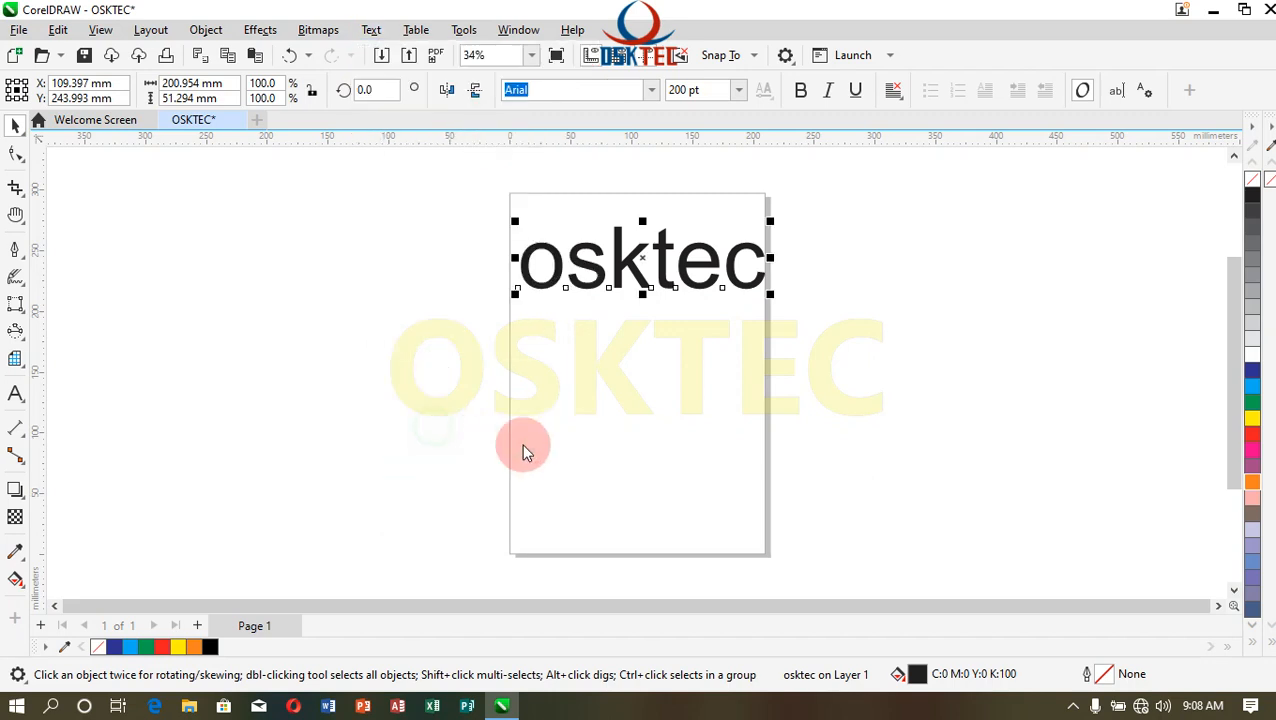
pyautogui.moveTo(626, 271); pyautogui.dragTo(258, 189)
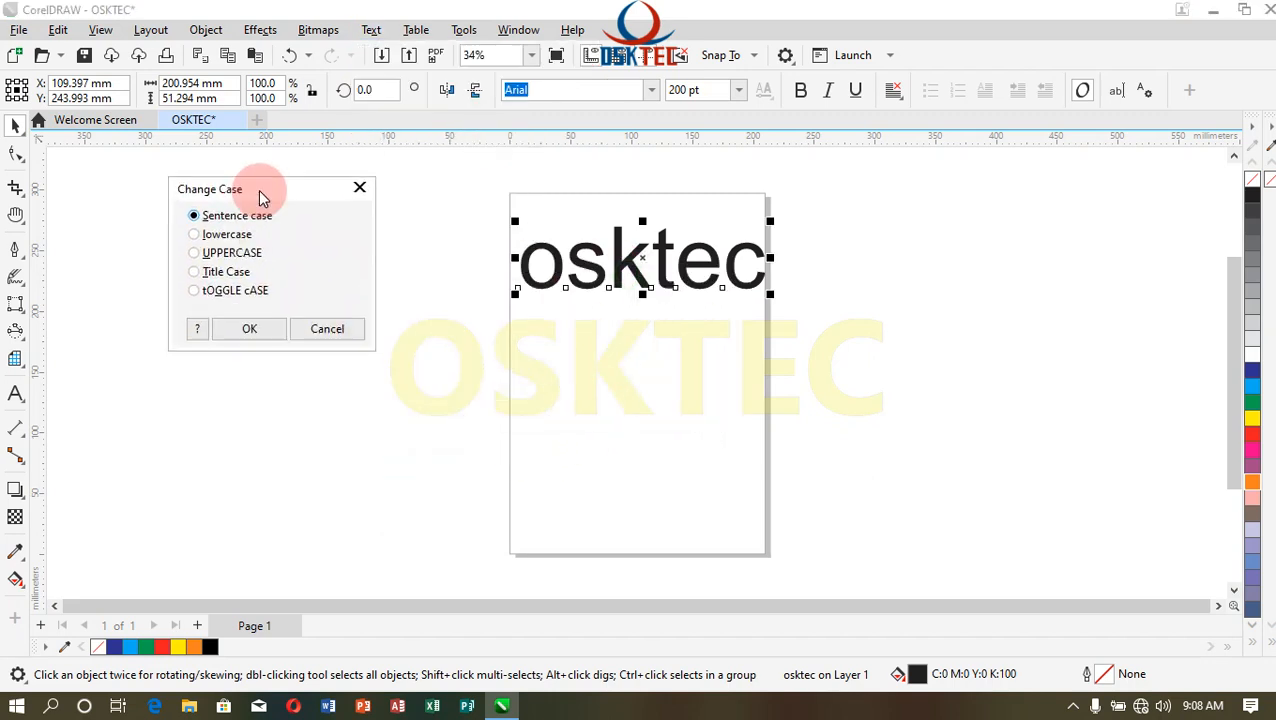
pyautogui.click(226, 256)
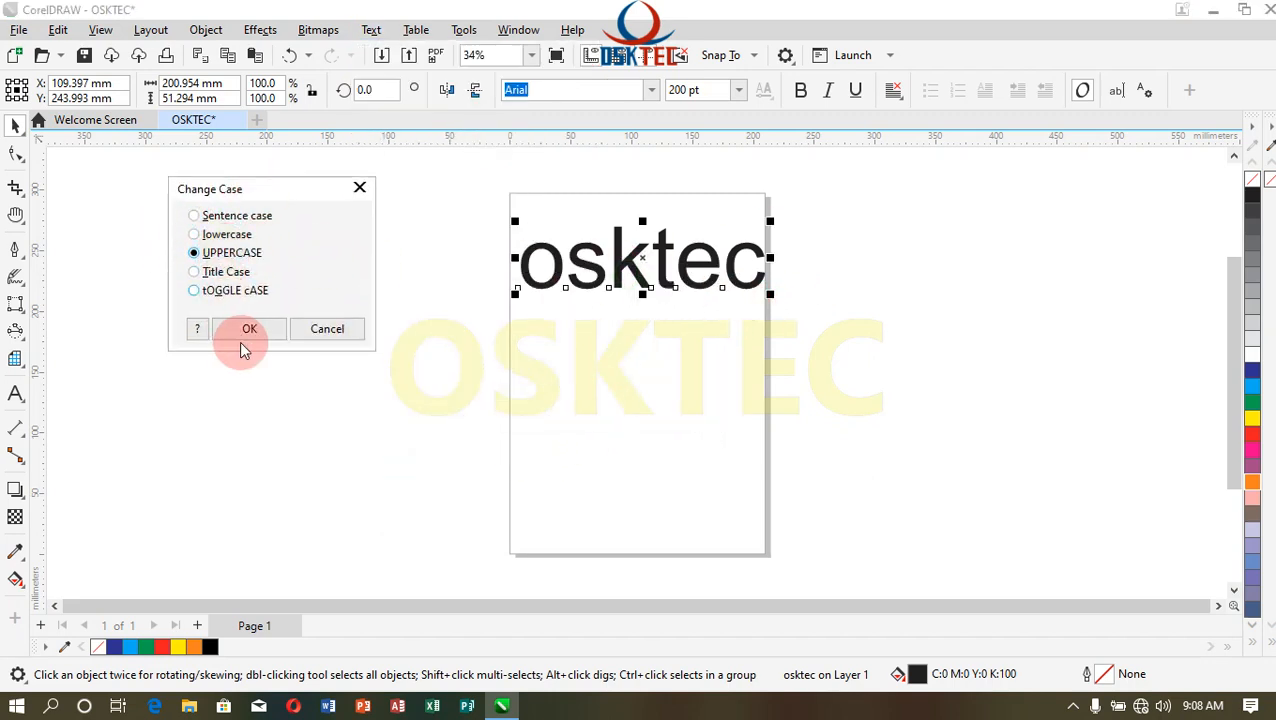
pyautogui.click(249, 330)
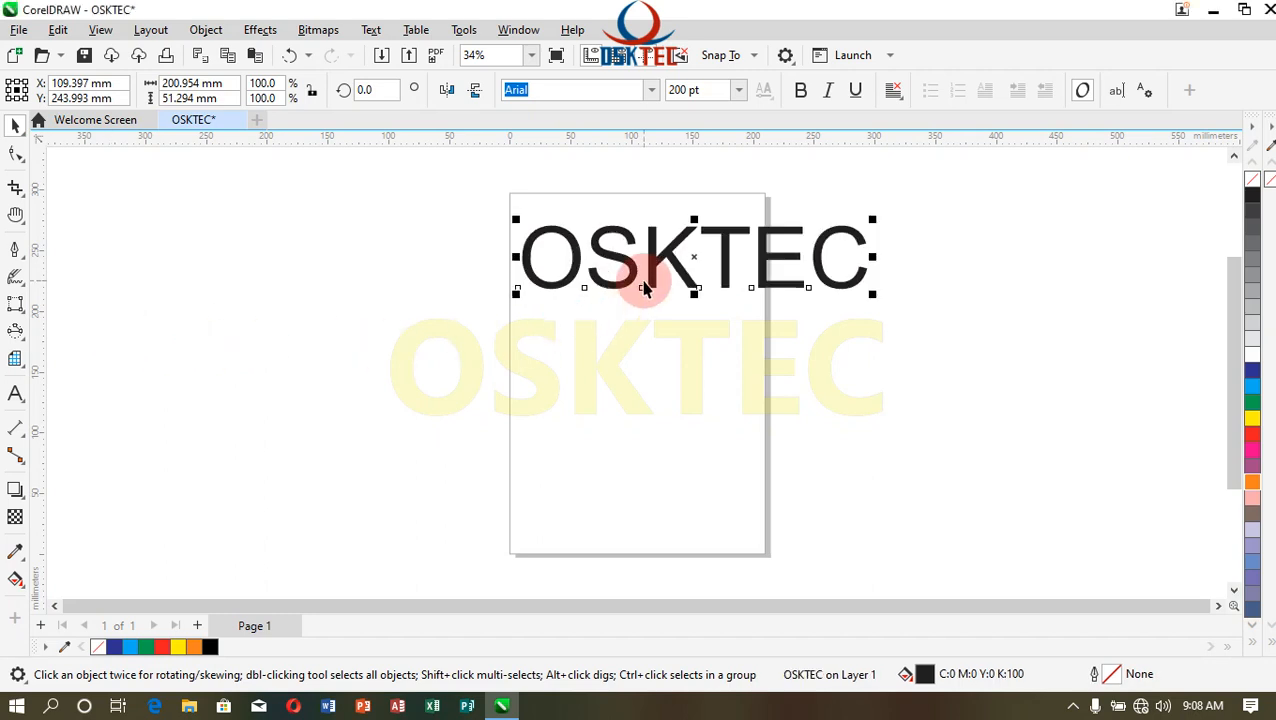
pyautogui.click(800, 90)
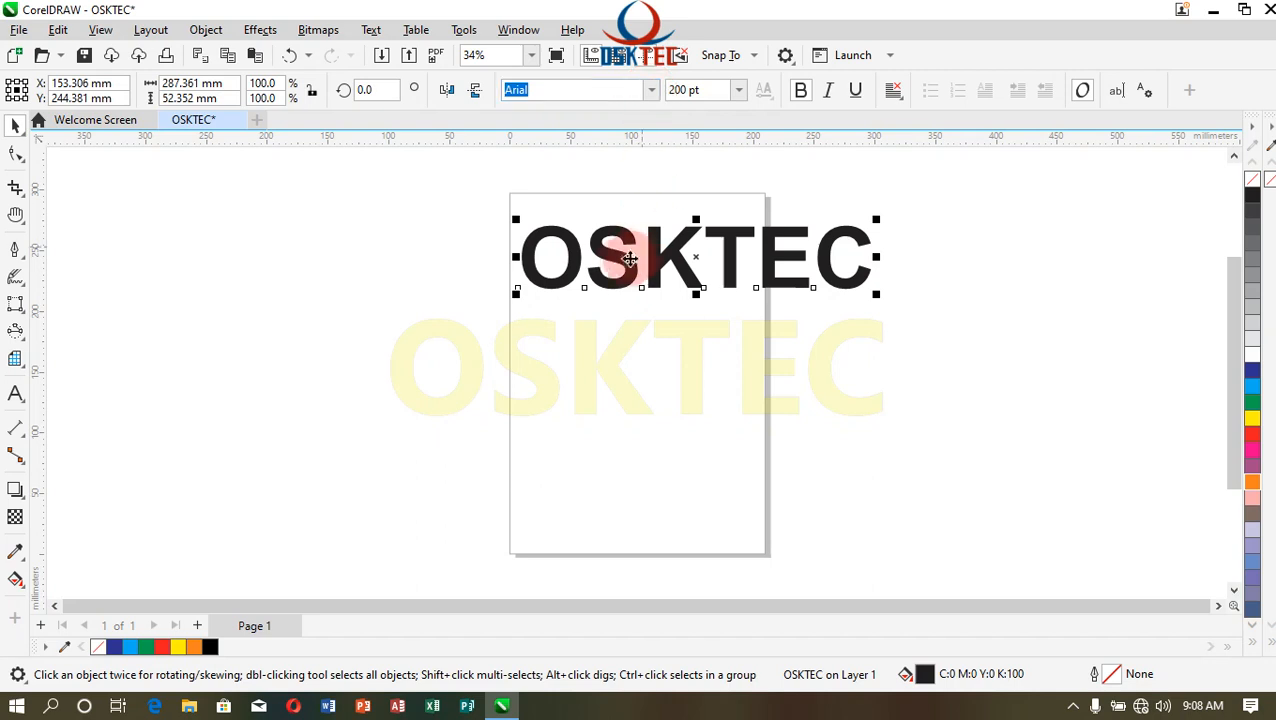
# - Preview fonts on the OSKTEC text beside the page, set it to Impact and move it back across the page's upper part
pyautogui.moveTo(612, 256); pyautogui.dragTo(903, 202)
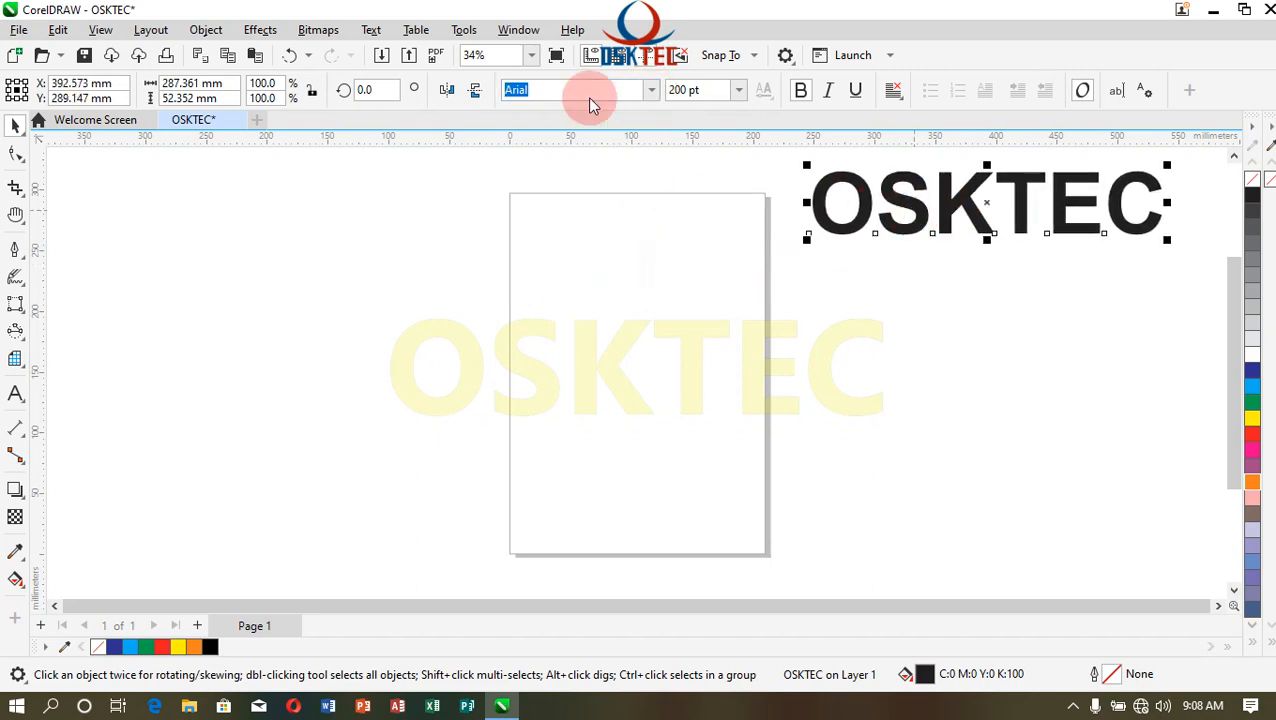
pyautogui.click(650, 91)
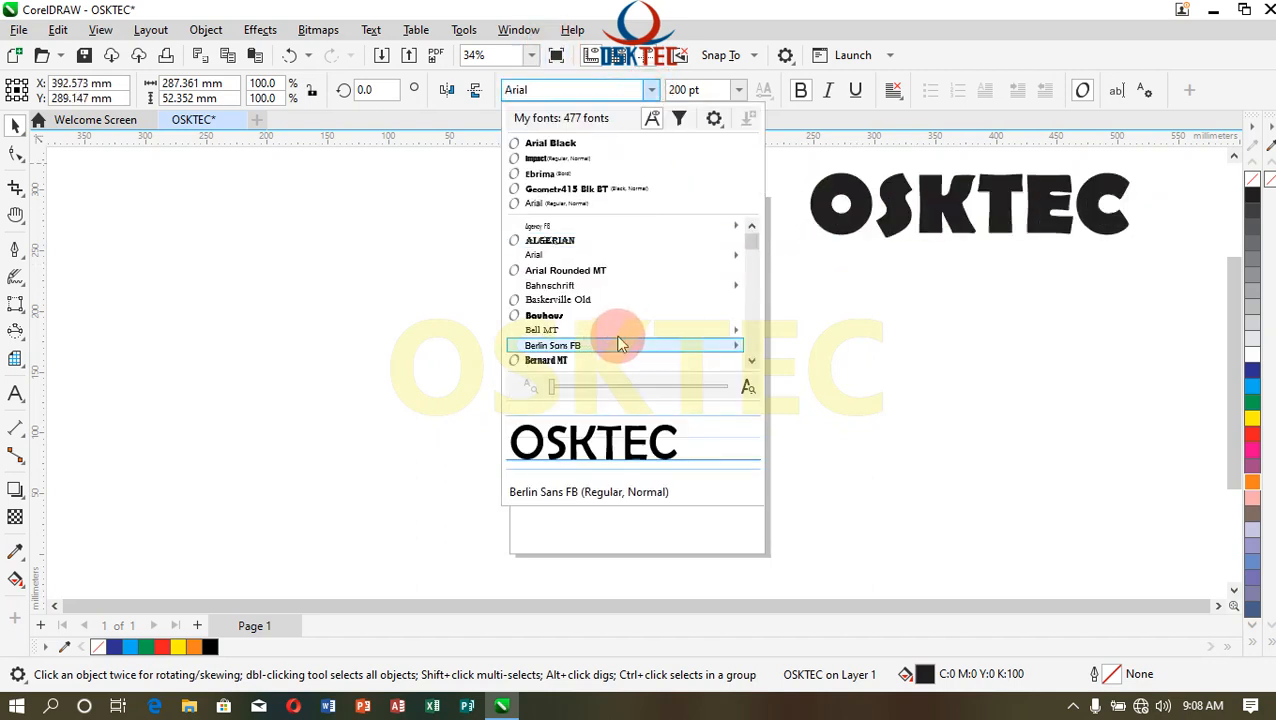
pyautogui.scroll(-2, 615, 340)
pyautogui.moveTo(558, 264)
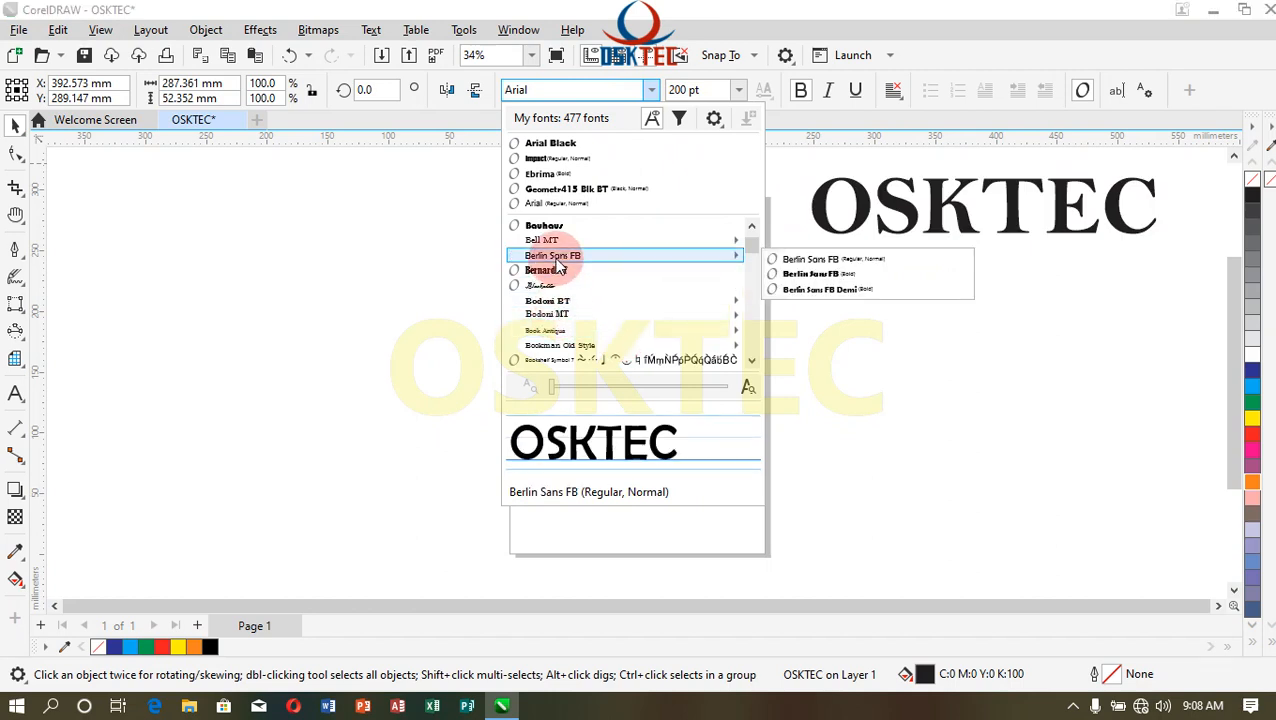
pyautogui.scroll(-4, 558, 290)
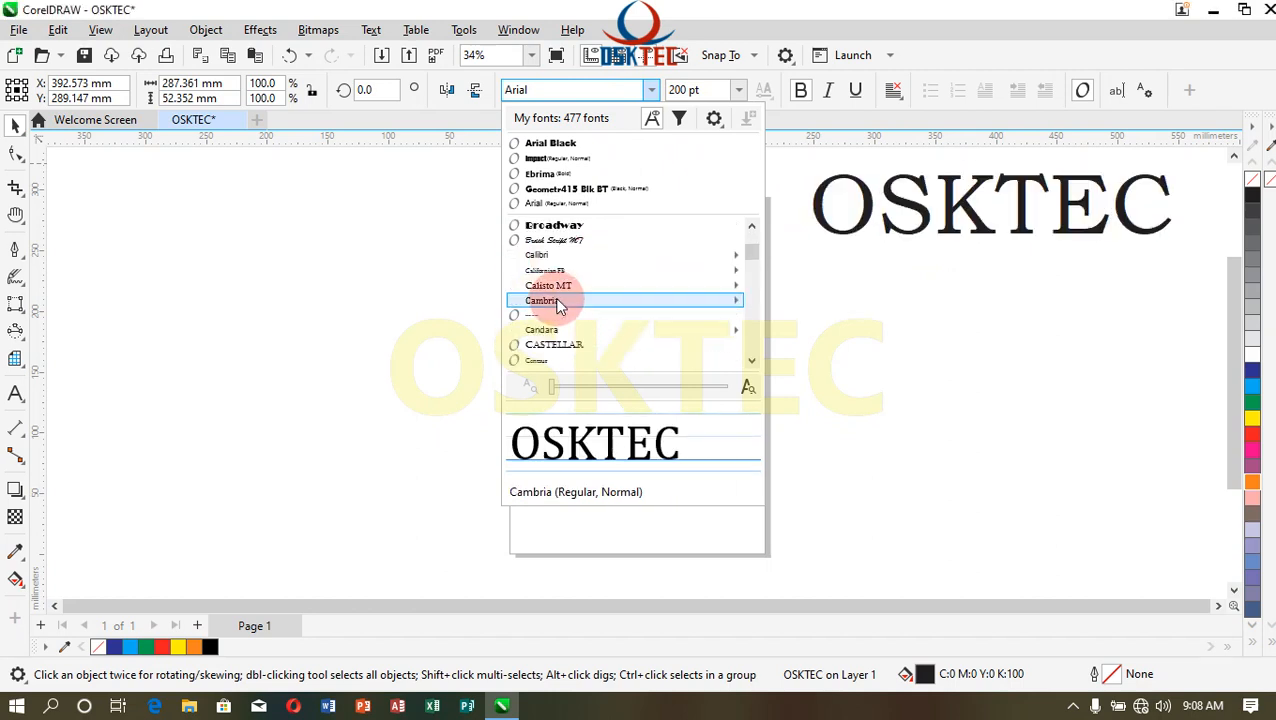
pyautogui.moveTo(555, 300)
pyautogui.scroll(-6, 555, 300)
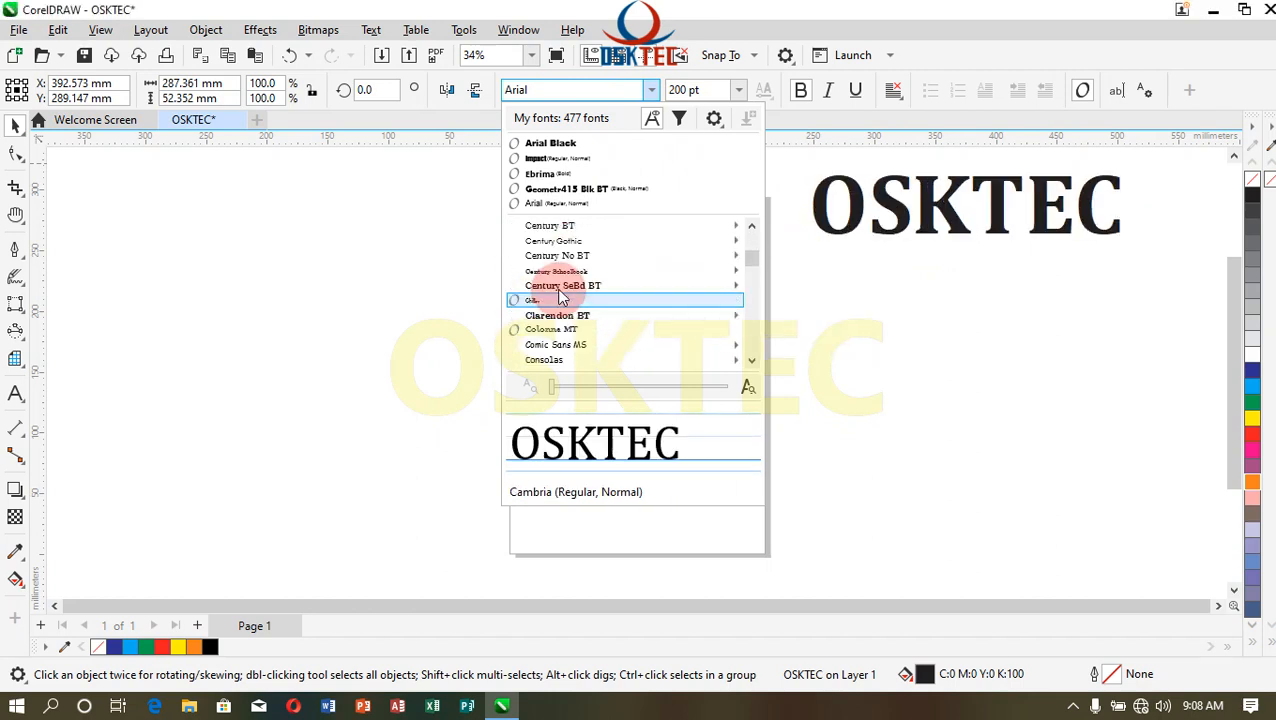
pyautogui.click(555, 91)
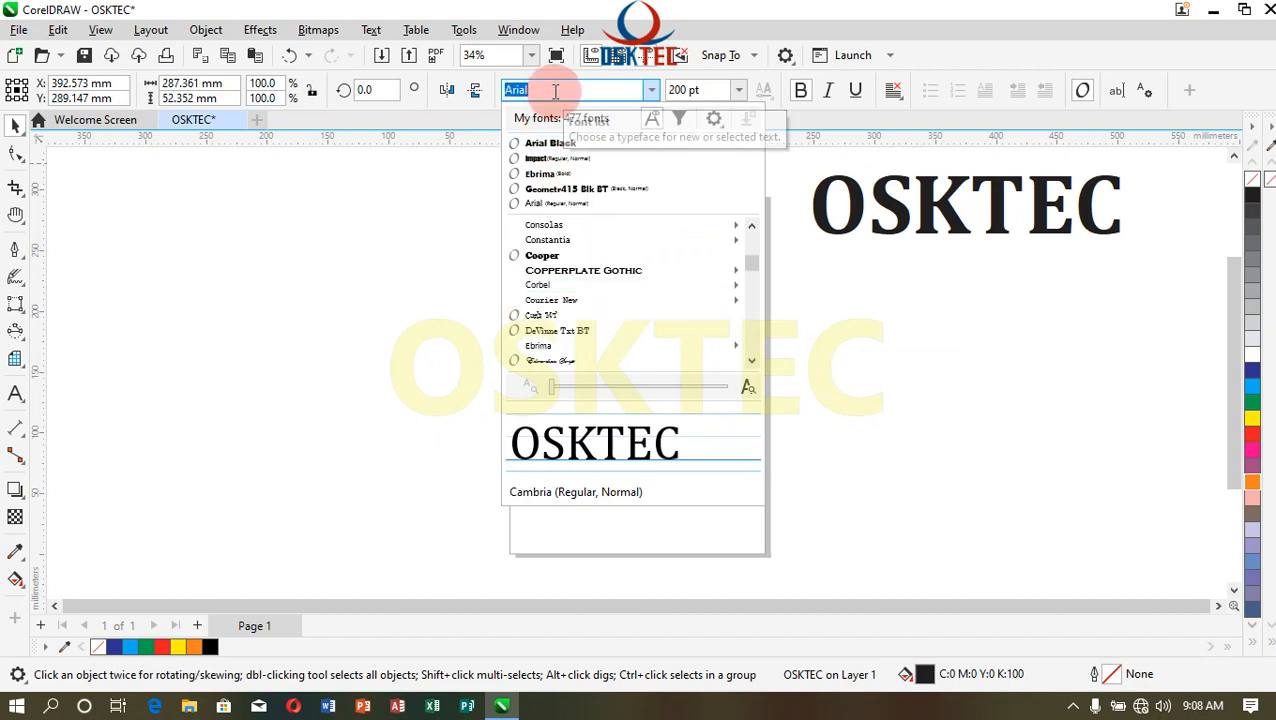
pyautogui.write('impa')
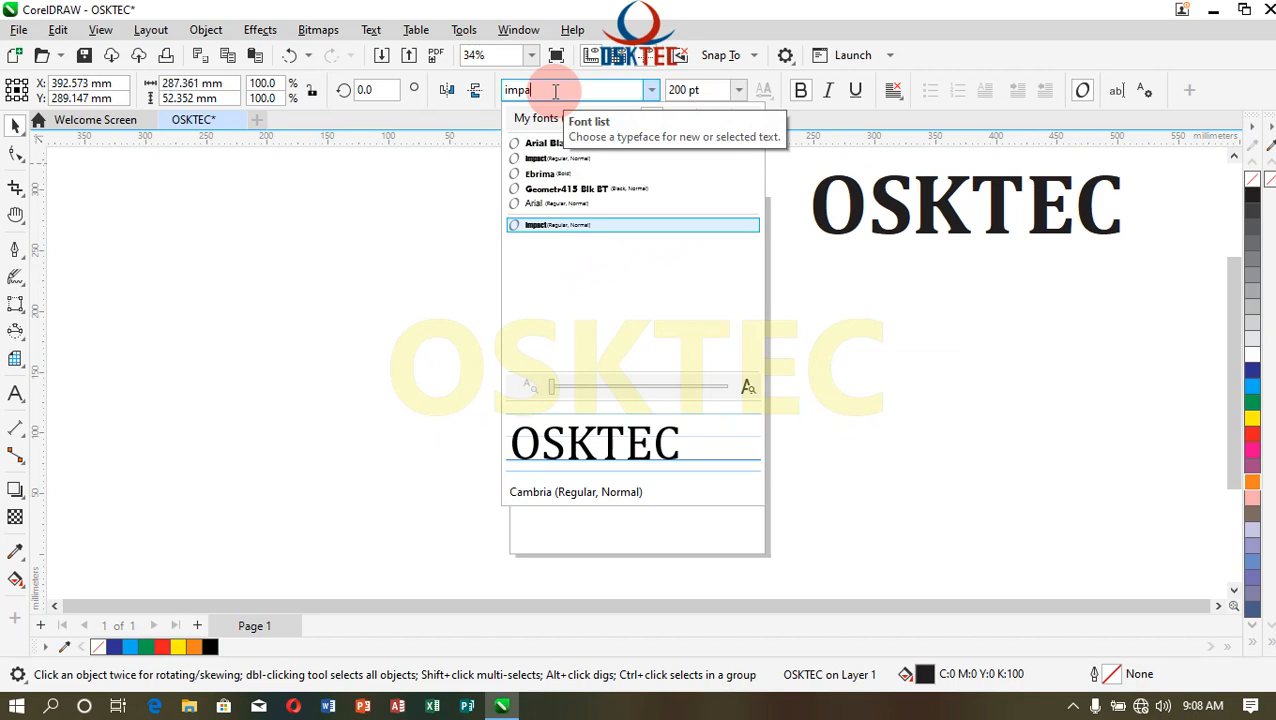
pyautogui.write('c')
pyautogui.press('Return')
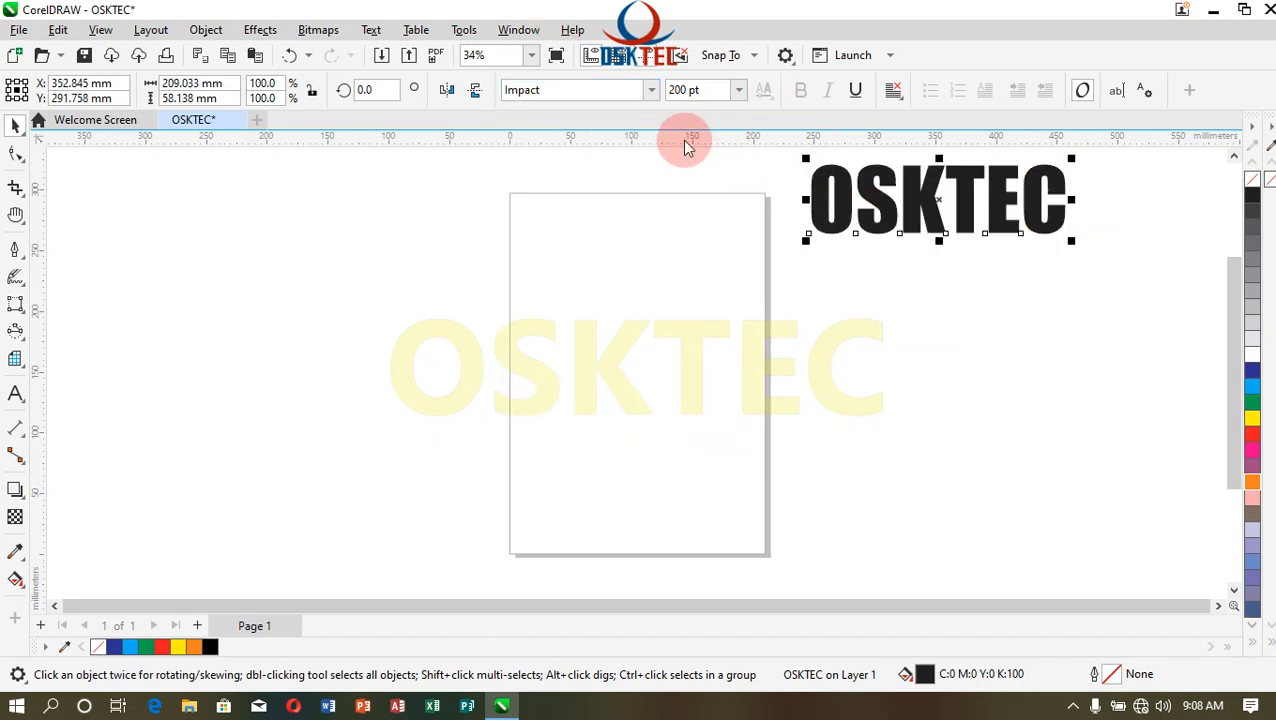
pyautogui.doubleClick(873, 200)
pyautogui.moveTo(705, 275); pyautogui.dragTo(576, 254)
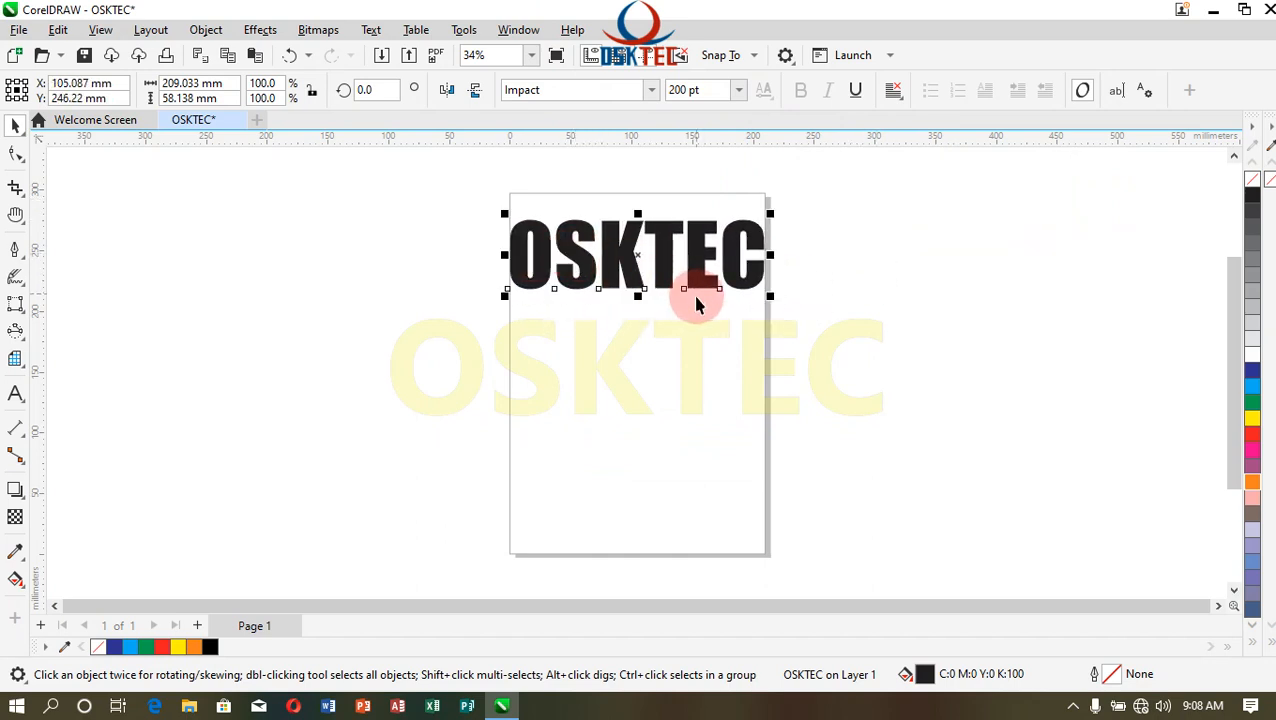
# - Colour the letters OSK blue and the letters TEC yellow within the OSKTEC text
pyautogui.doubleClick(640, 272)
pyautogui.moveTo(607, 265); pyautogui.dragTo(480, 253)
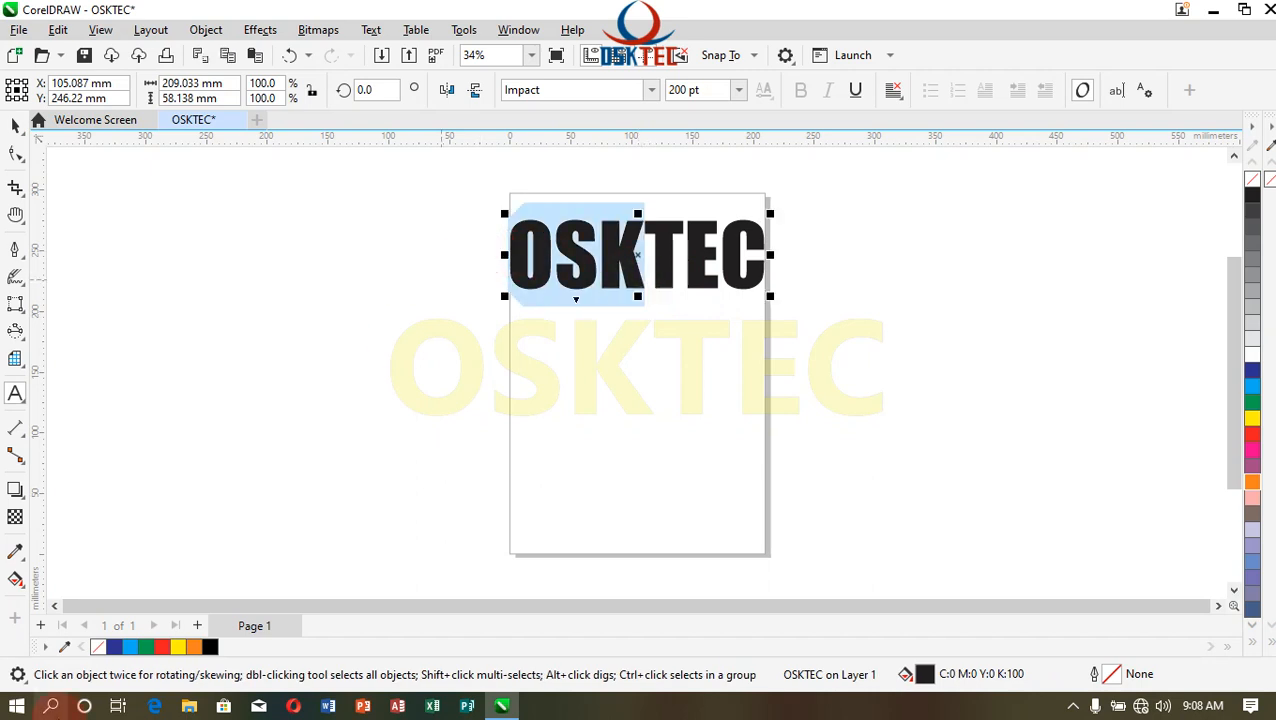
pyautogui.click(113, 647)
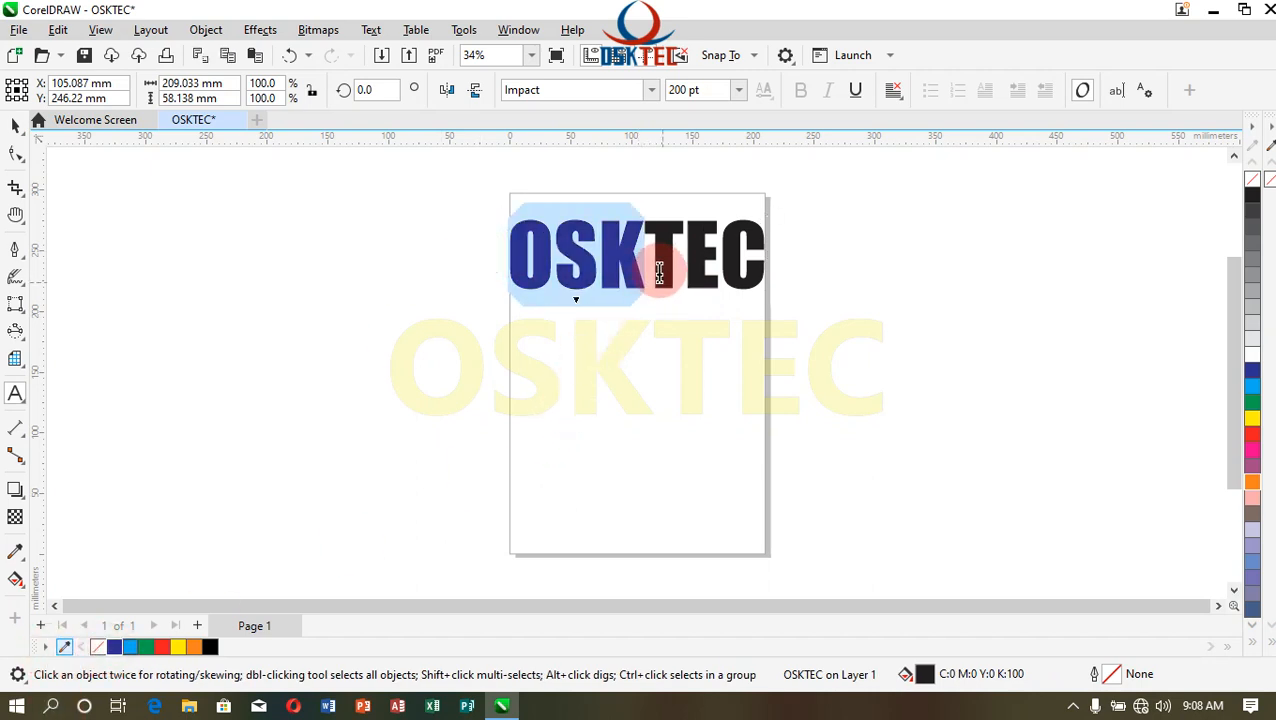
pyautogui.moveTo(645, 262); pyautogui.dragTo(842, 253)
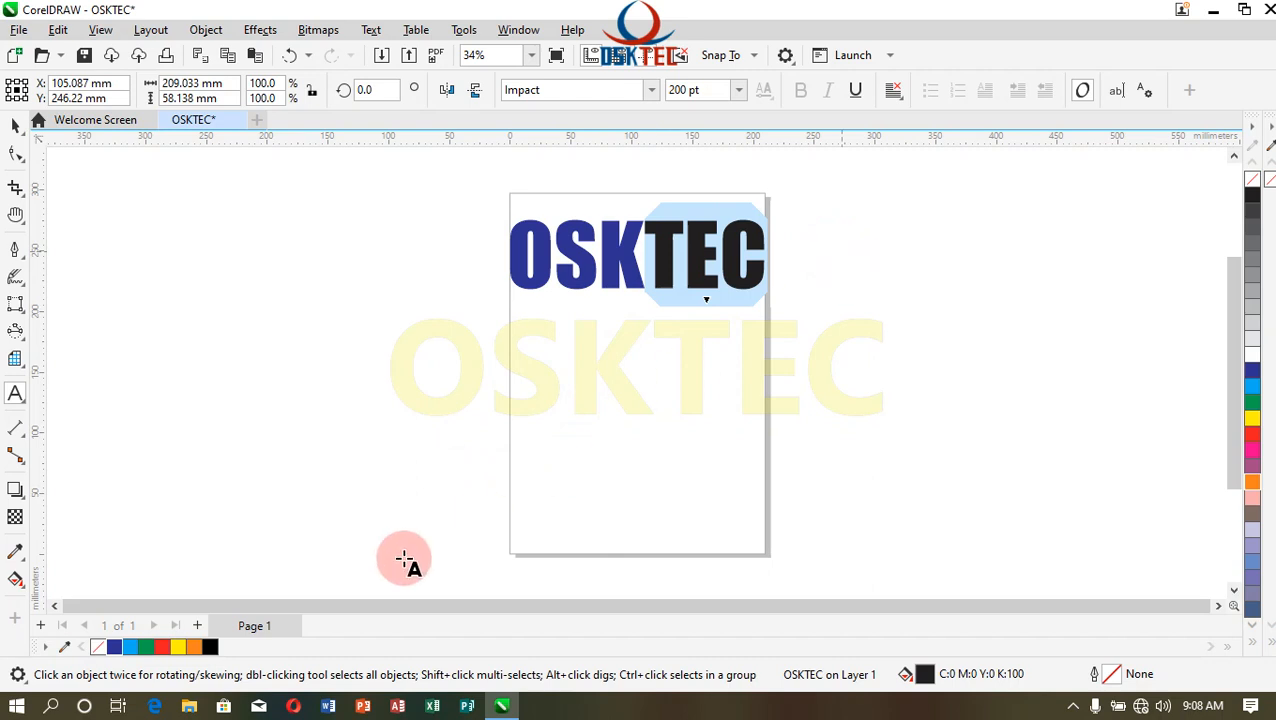
pyautogui.click(179, 650)
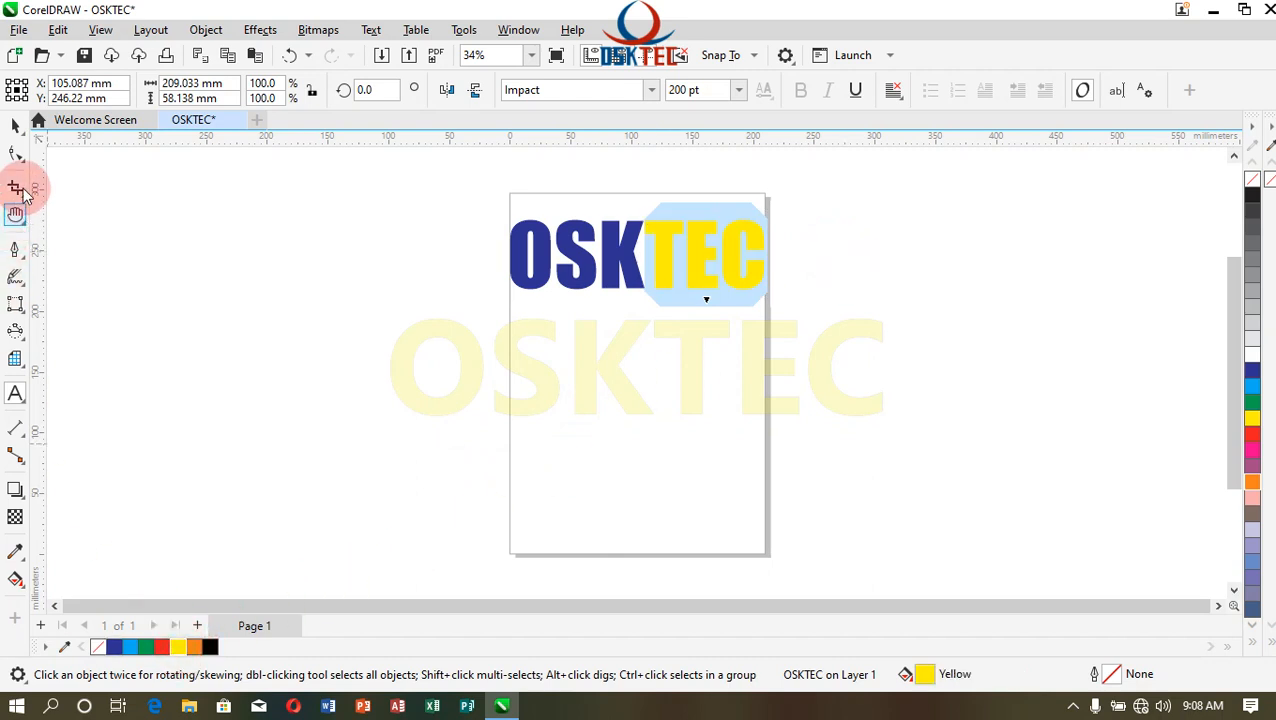
pyautogui.click(15, 124)
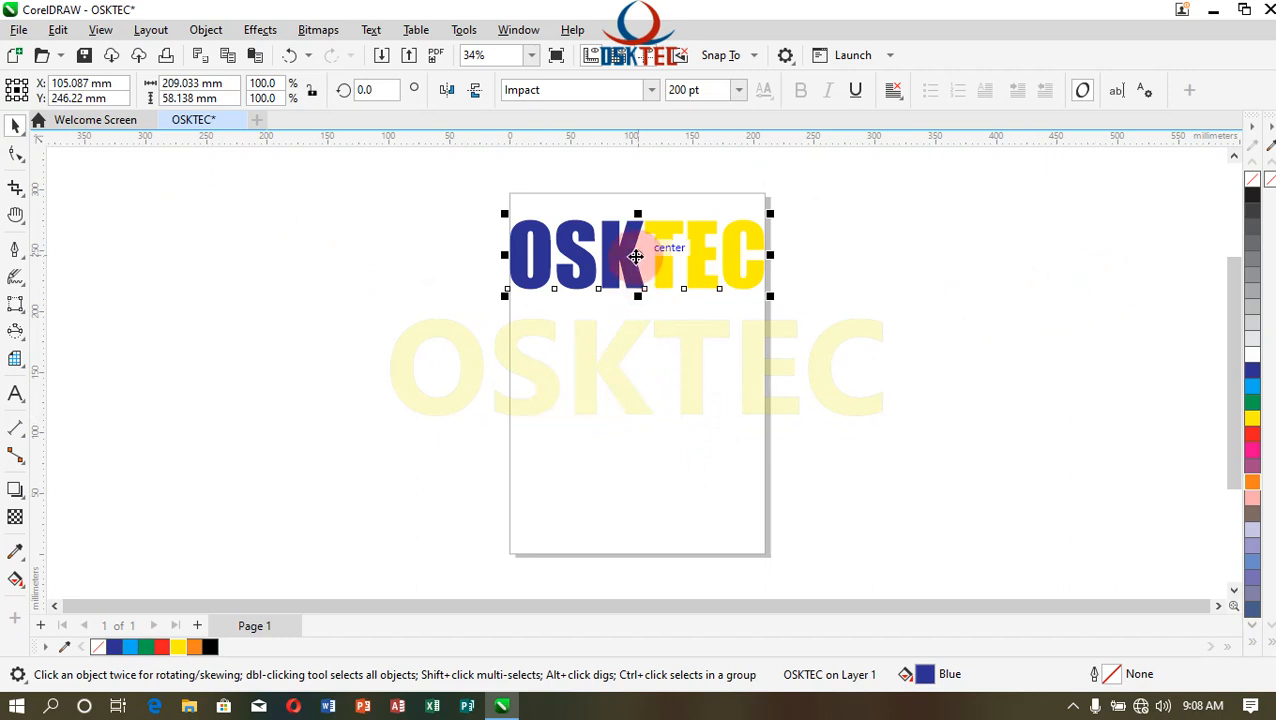
# - Make a vertically mirrored copy of the OSKTEC text and place it directly below the original as a reflection
pyautogui.click(129, 358)
pyautogui.click(615, 268)
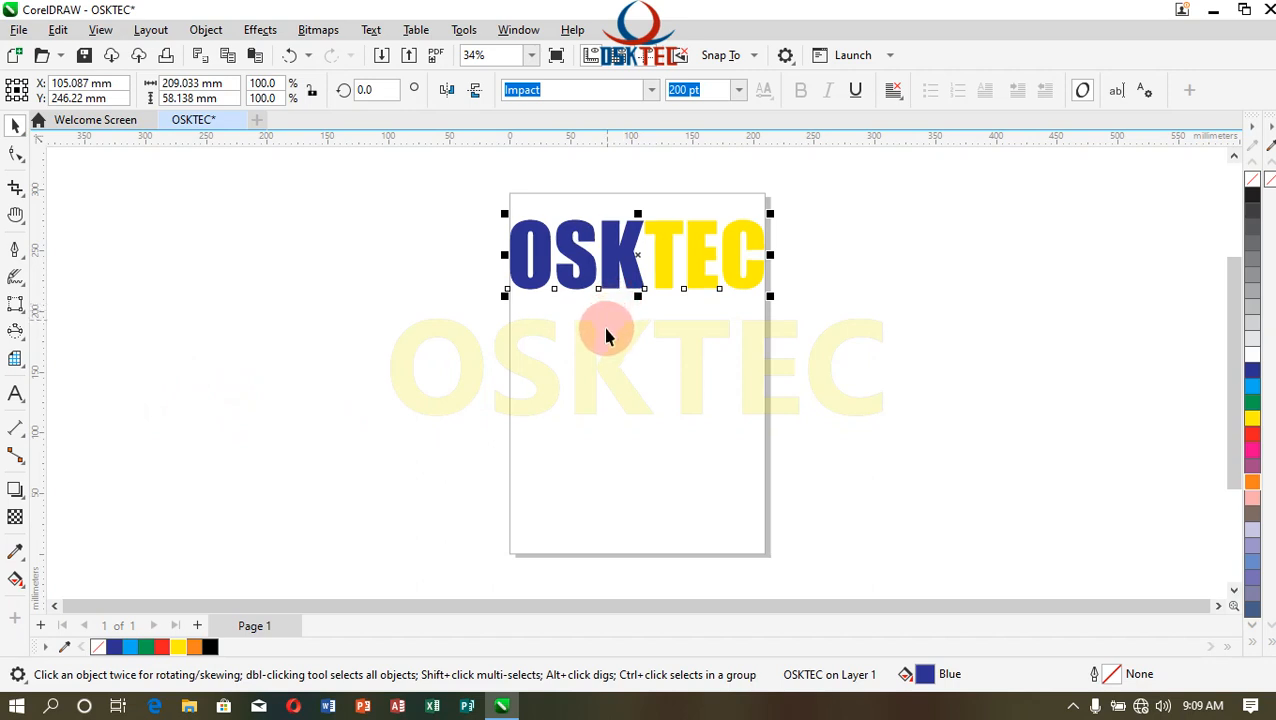
pyautogui.click(475, 91)
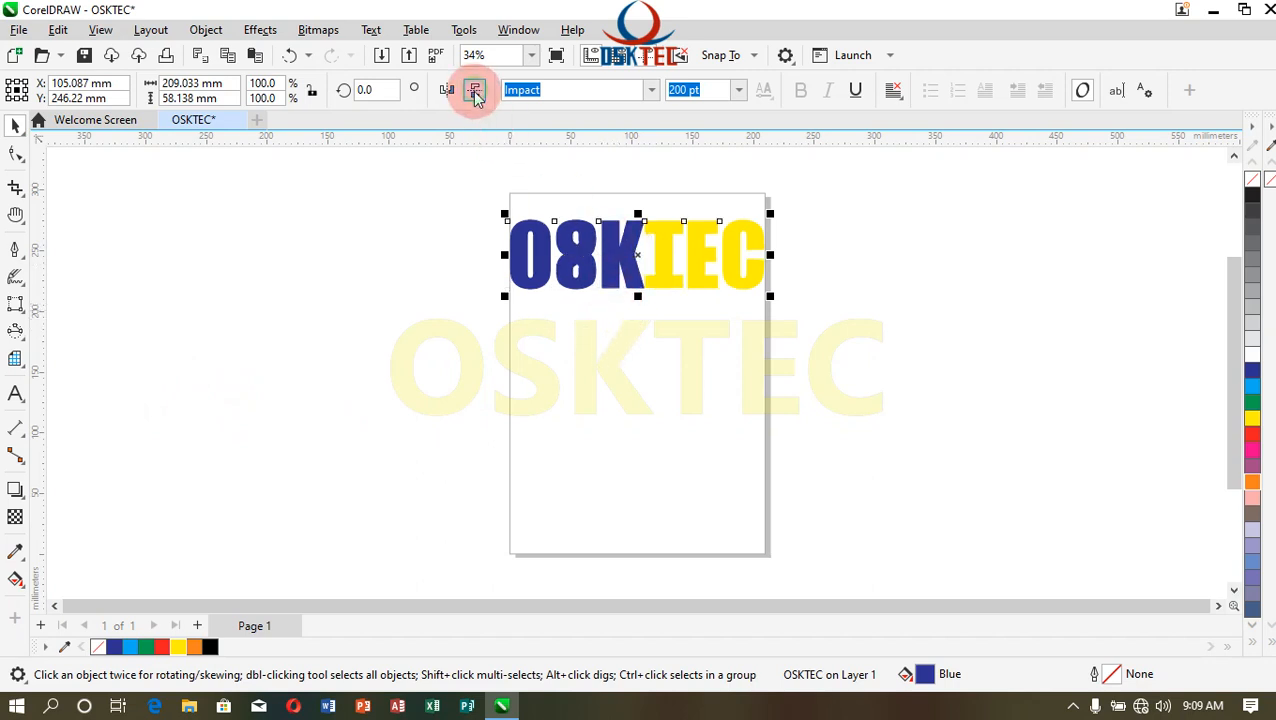
pyautogui.moveTo(621, 252); pyautogui.dragTo(630, 326)
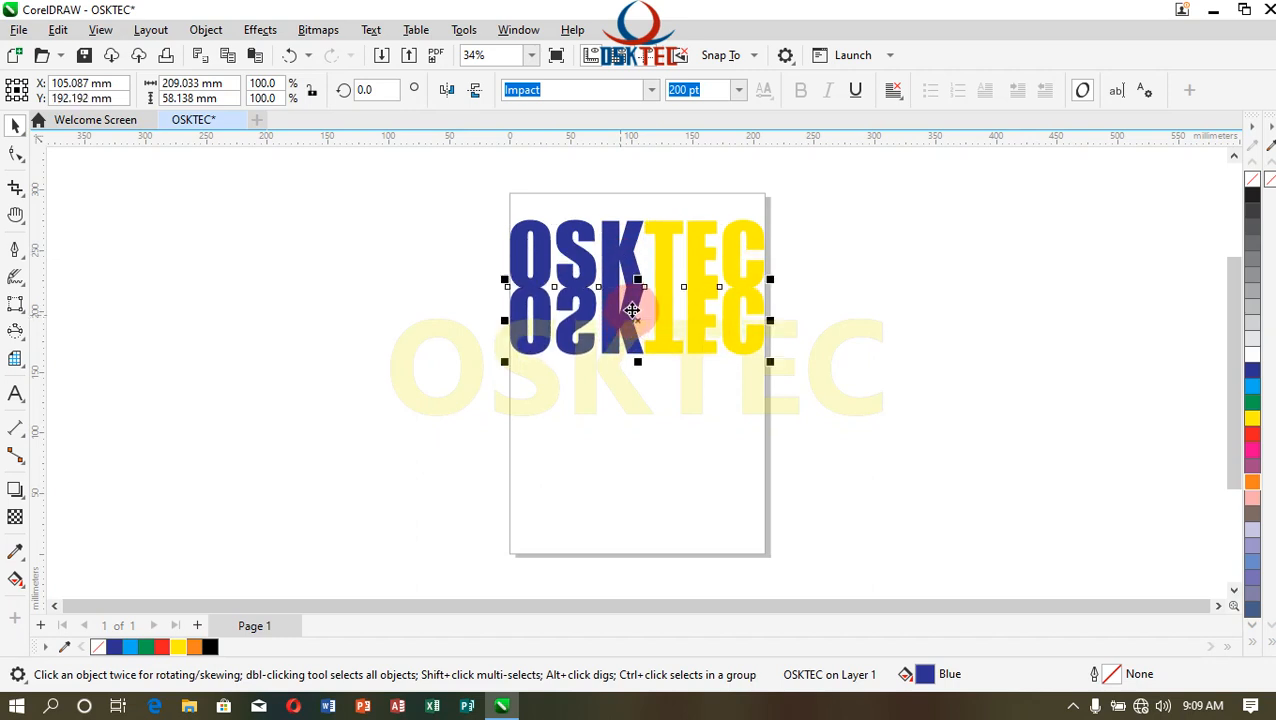
# - Activate the Transparency tool for the mirrored copy, leave it without applying transparency, remove the copy and select the original OSKTEC text
pyautogui.scroll(3, 661, 310)
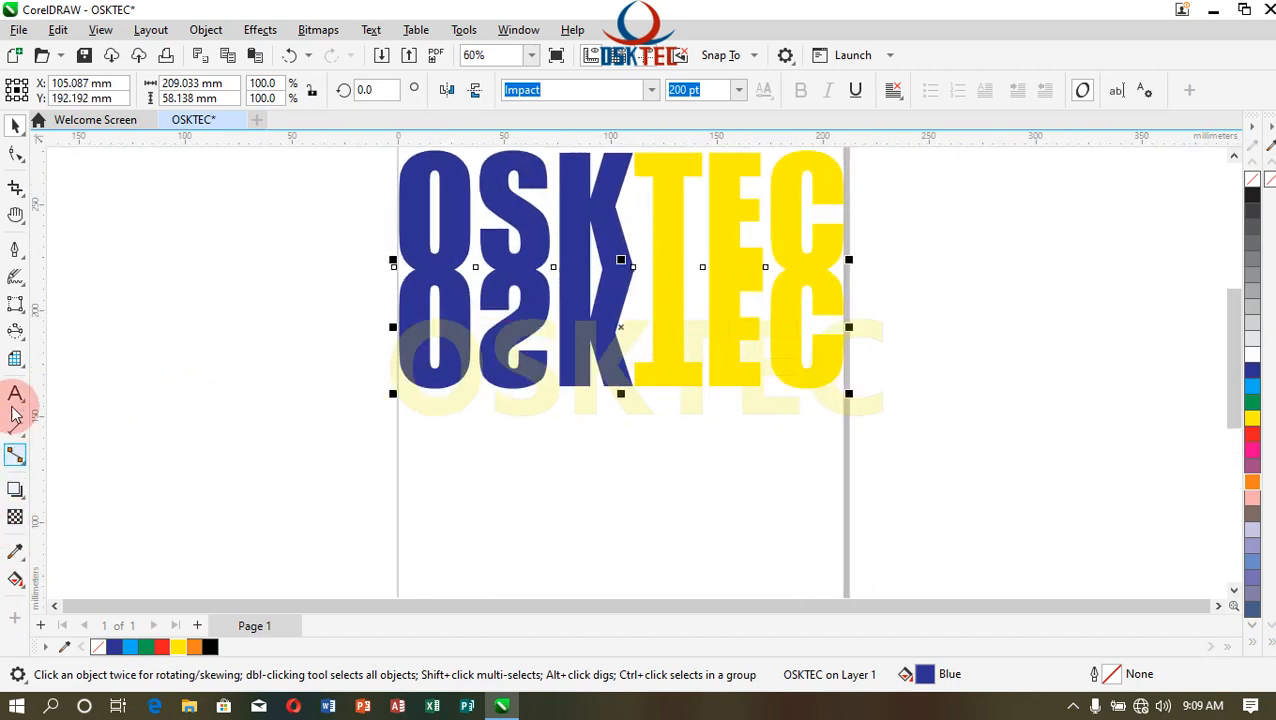
pyautogui.click(17, 516)
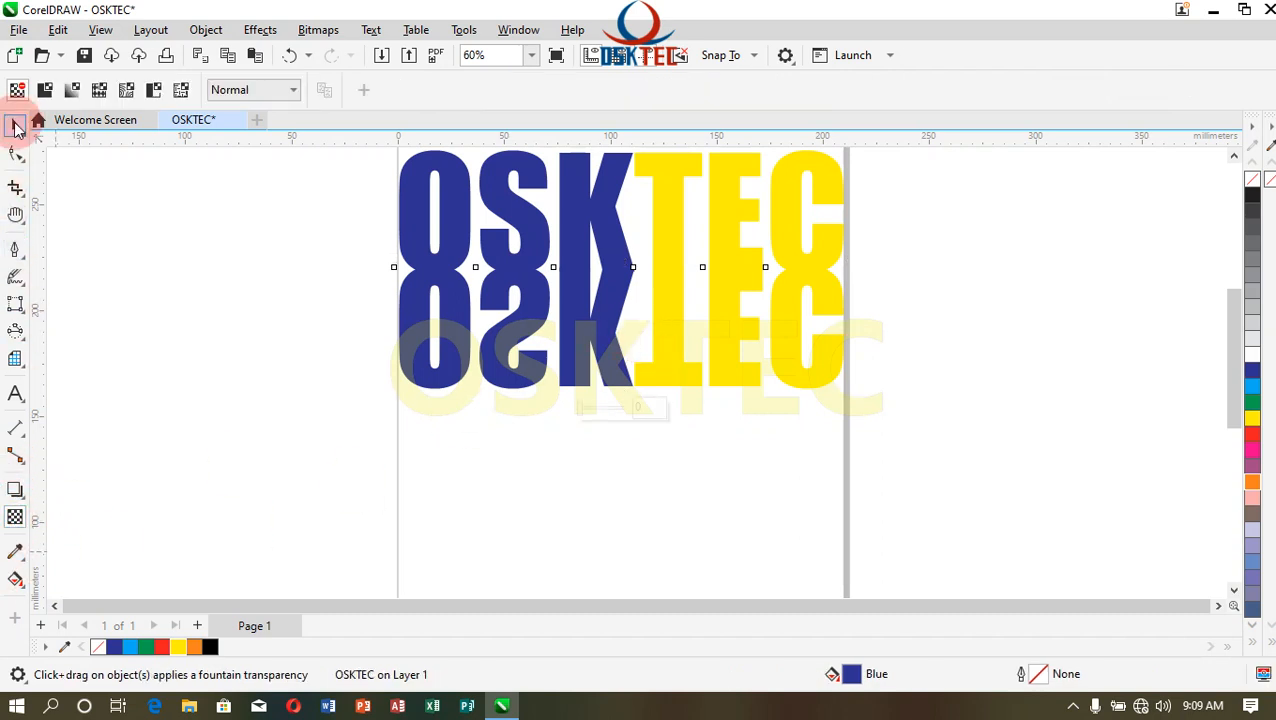
pyautogui.click(15, 126)
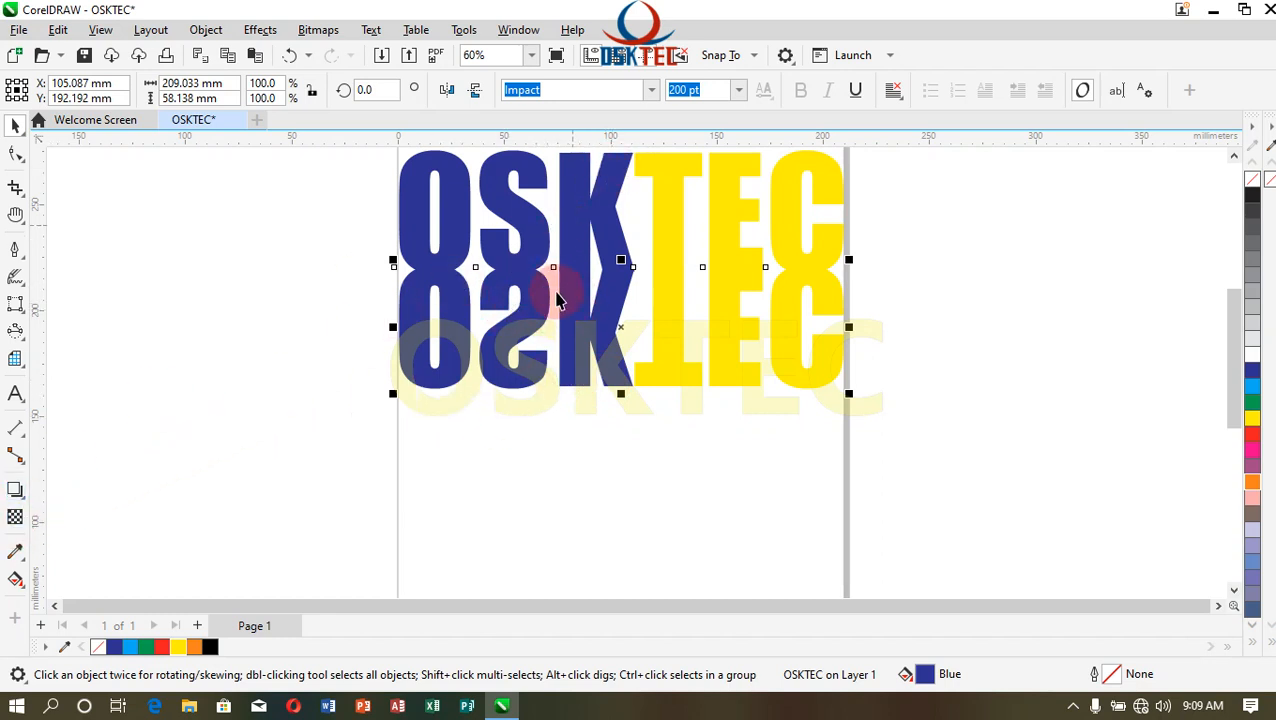
pyautogui.press('Escape')
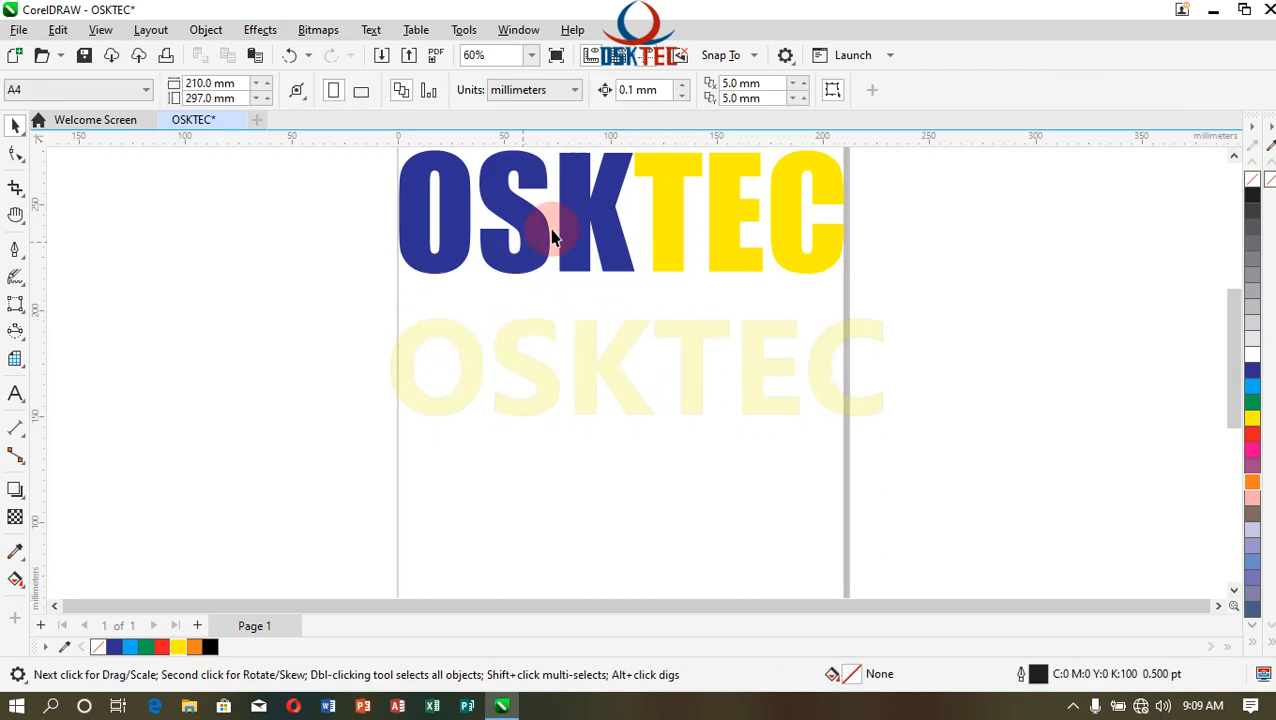
pyautogui.click(530, 210)
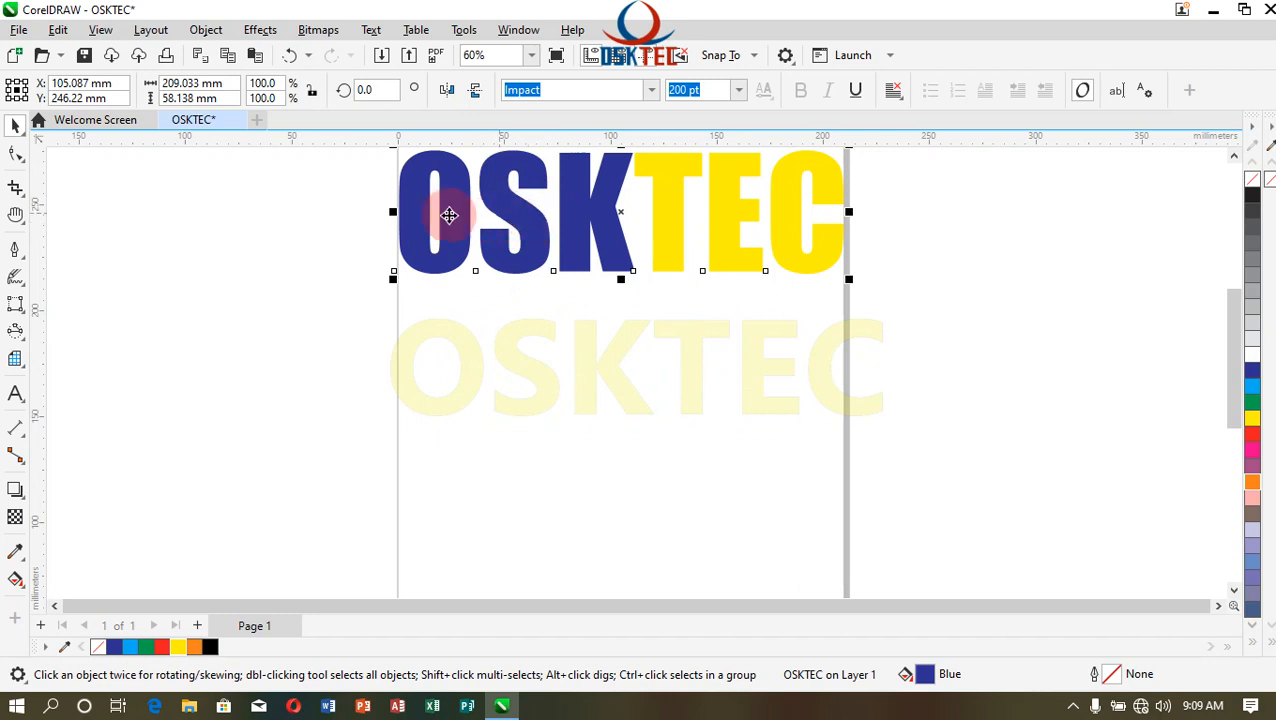
# - Paste a copy of the original OSKTEC text in place and mirror the copy vertically
pyautogui.click(229, 58)
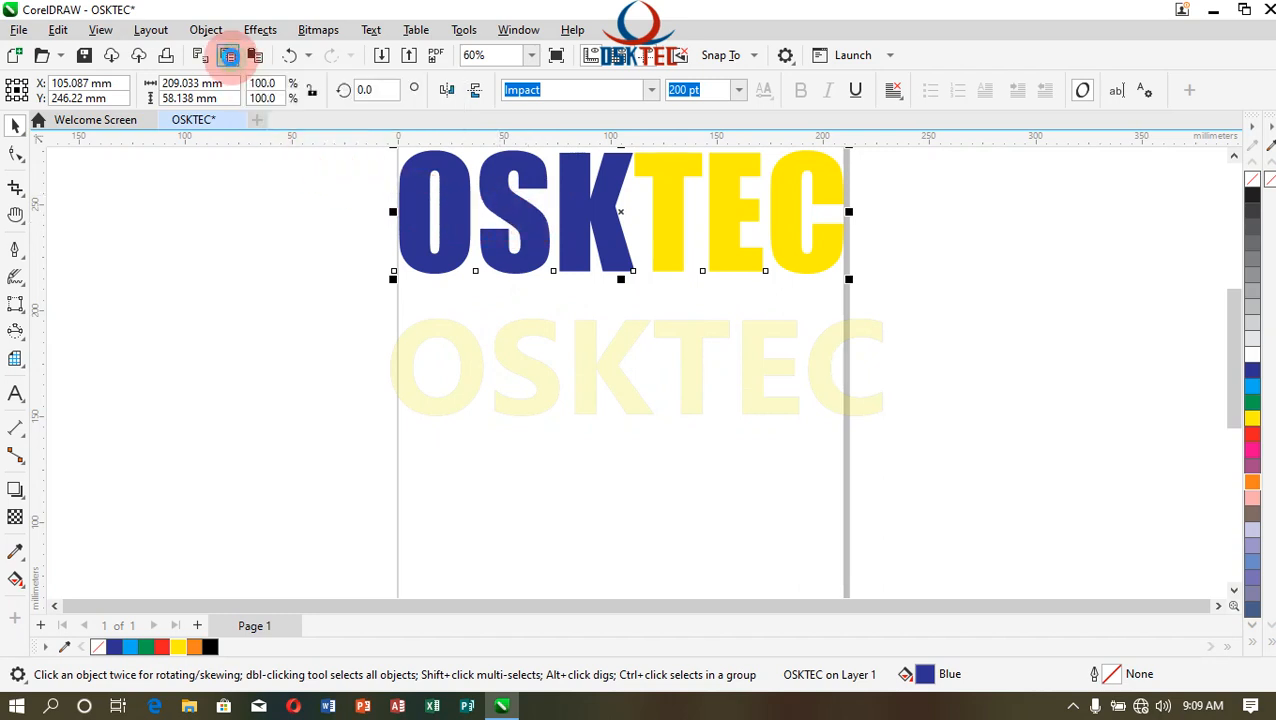
pyautogui.click(256, 57)
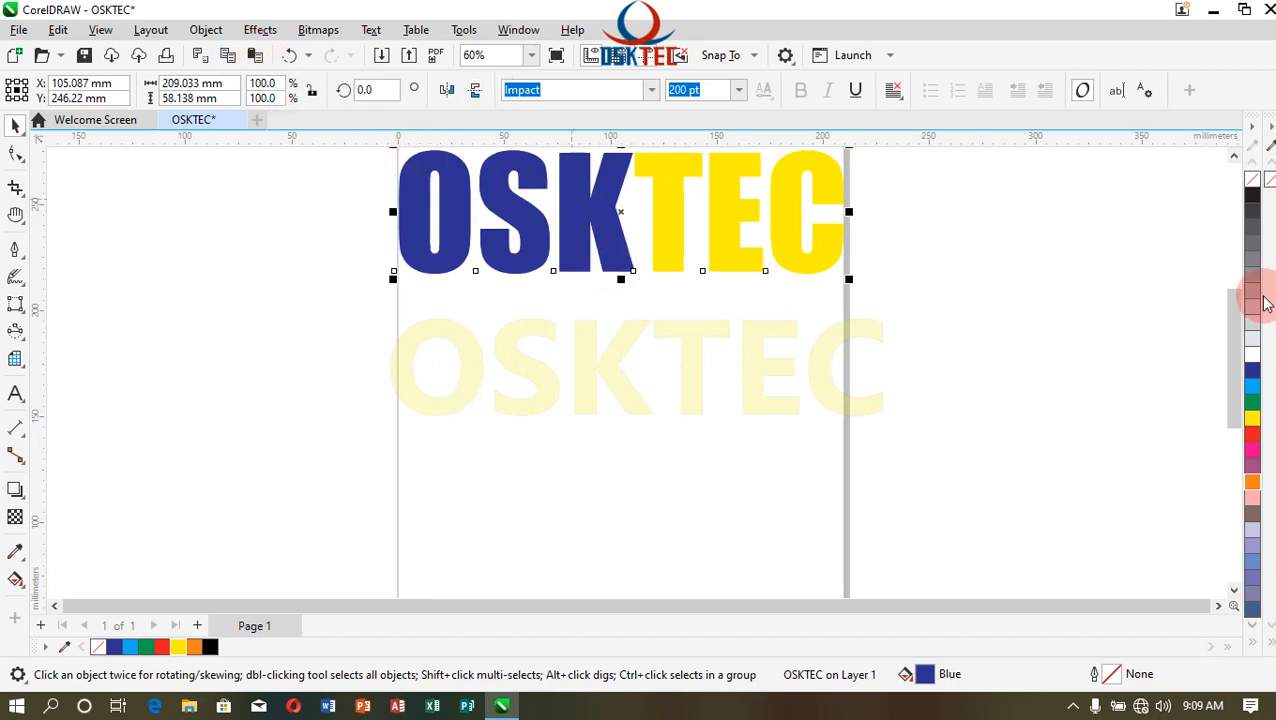
pyautogui.click(474, 92)
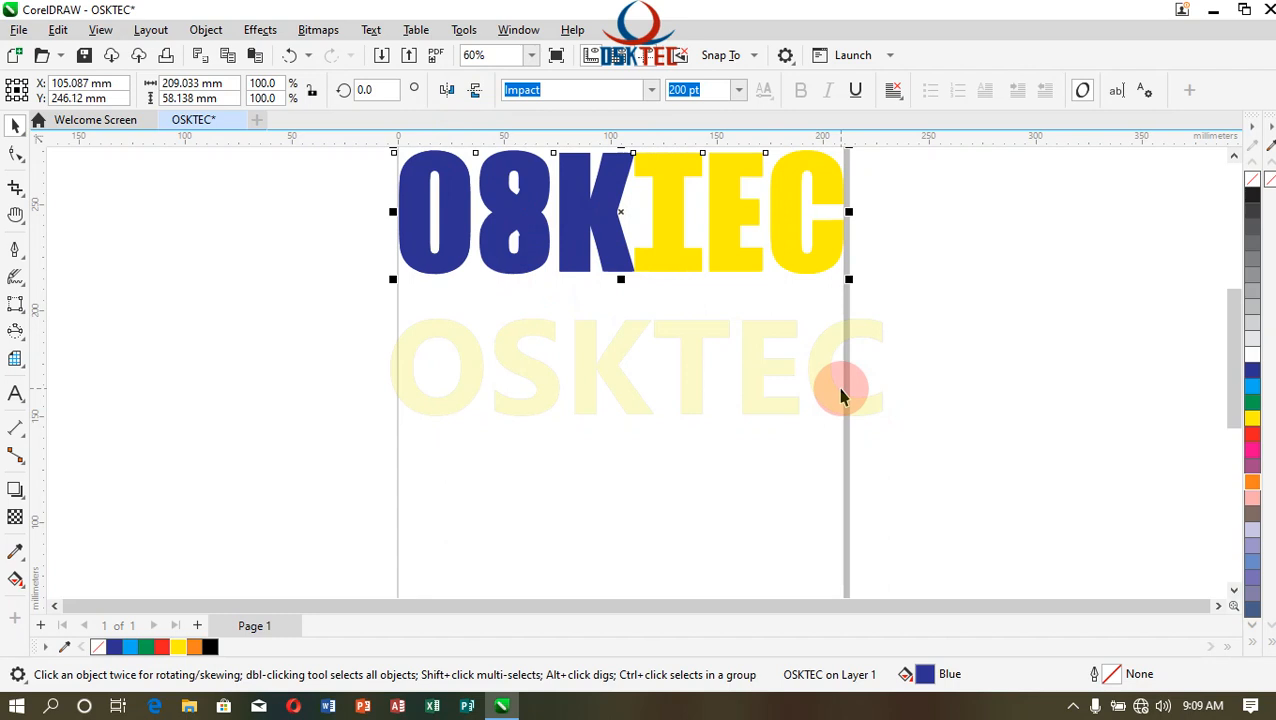
# - Move the mirrored OSKTEC copy straight down until it sits directly below the original text as a reflection
pyautogui.press('Down')
pyautogui.press('Down')
pyautogui.press('Down')
pyautogui.press('Down')
pyautogui.press('Down')
pyautogui.press('Down')
pyautogui.press('Down')
pyautogui.press('Down')
pyautogui.press('Down')
pyautogui.press('Down')
pyautogui.press('Down')
pyautogui.press('Down')
pyautogui.press('Down')
pyautogui.press('Down')
pyautogui.press('Down')
pyautogui.press('Down')
pyautogui.press('Down')
pyautogui.press('Down')
pyautogui.press('Down')
pyautogui.press('Down')
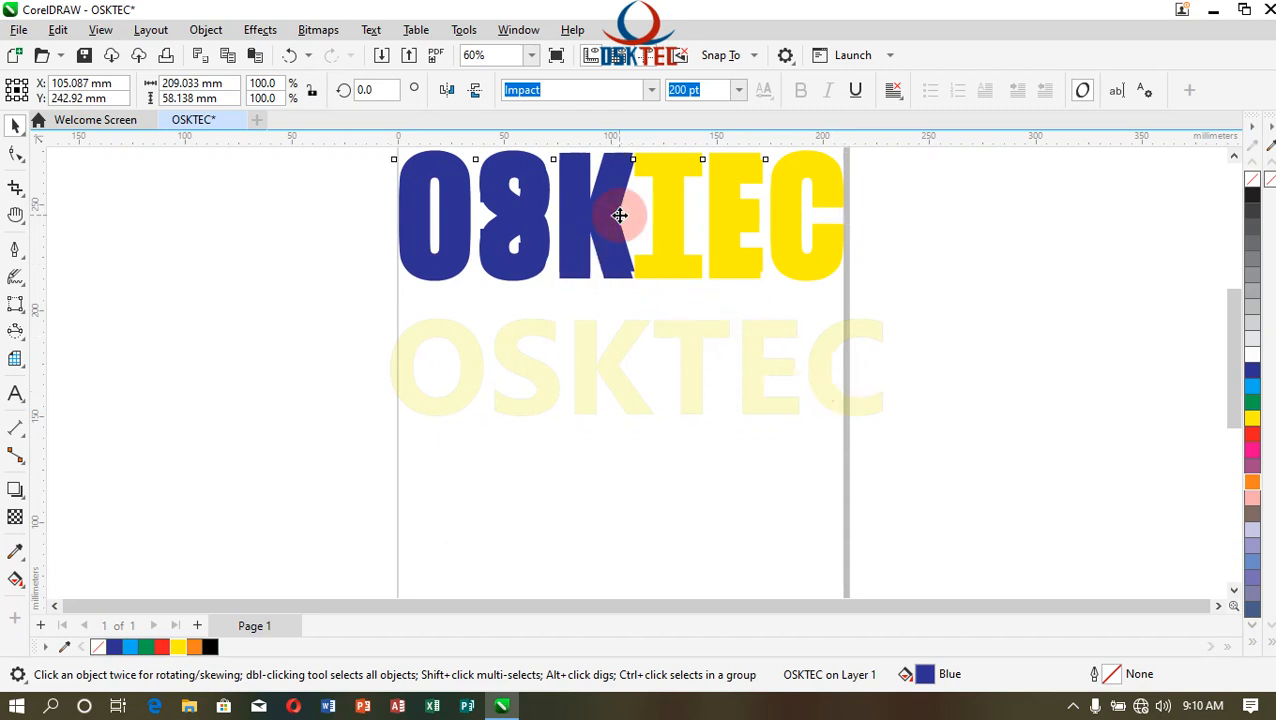
pyautogui.moveTo(620, 215); pyautogui.dragTo(630, 336)
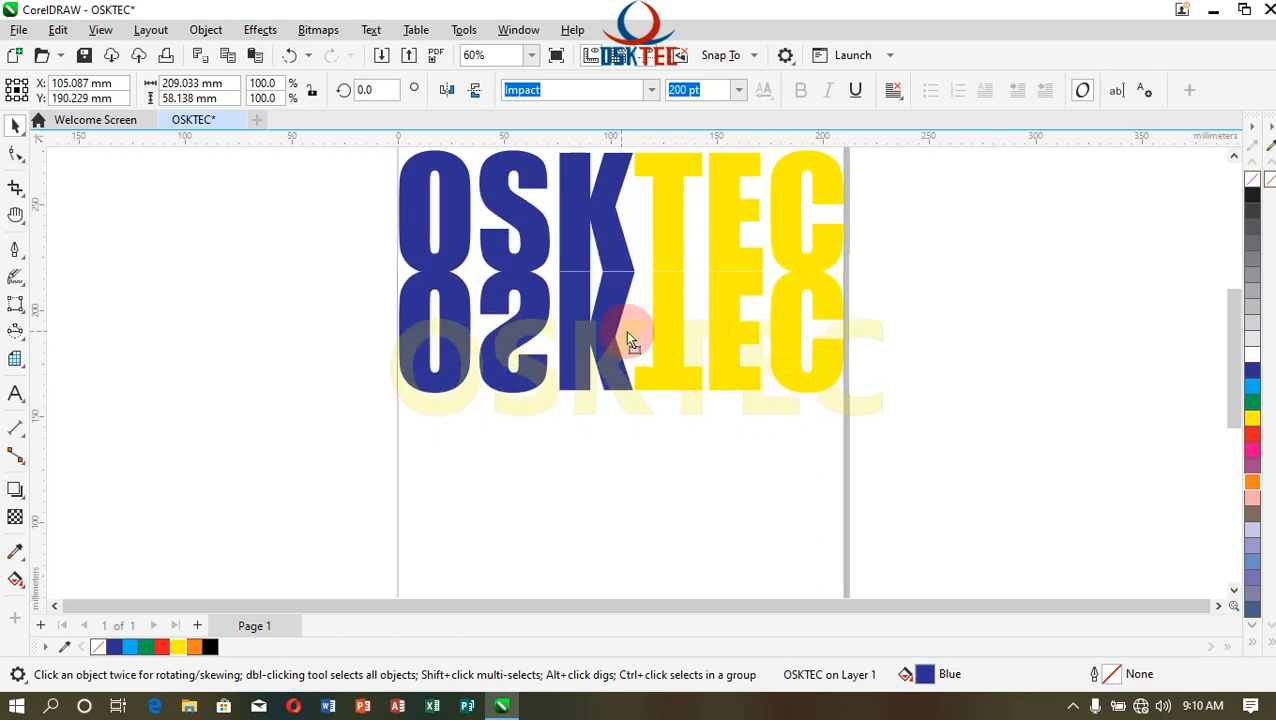
pyautogui.click(627, 333)
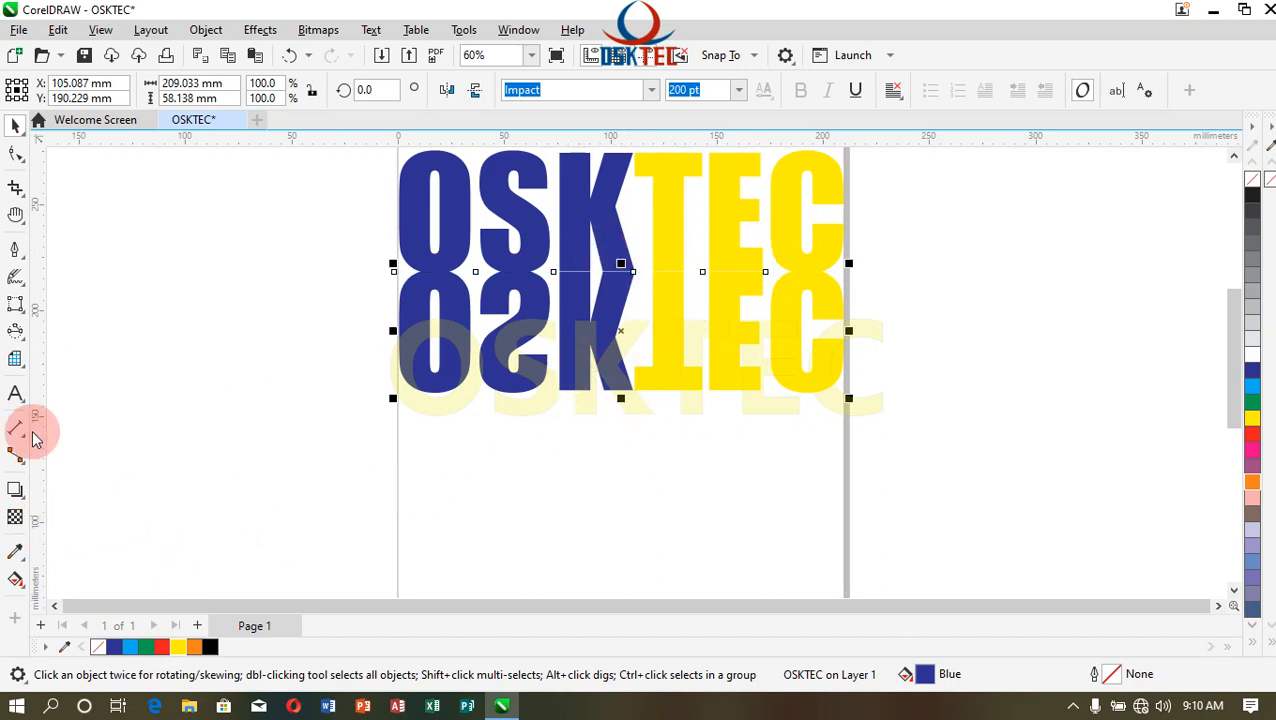
# - Try a uniform transparency of 89 on the mirrored OSKTEC copy with the Transparency tool and reset it to 0
pyautogui.click(17, 520)
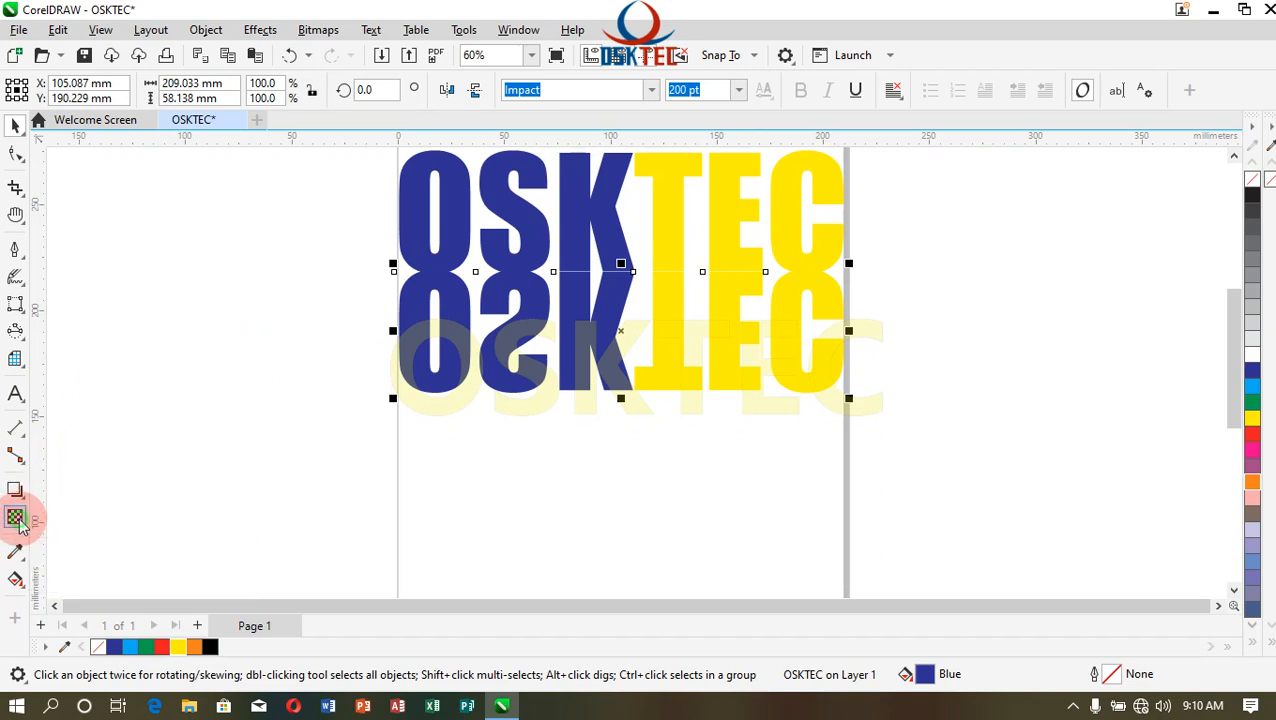
pyautogui.click(612, 432)
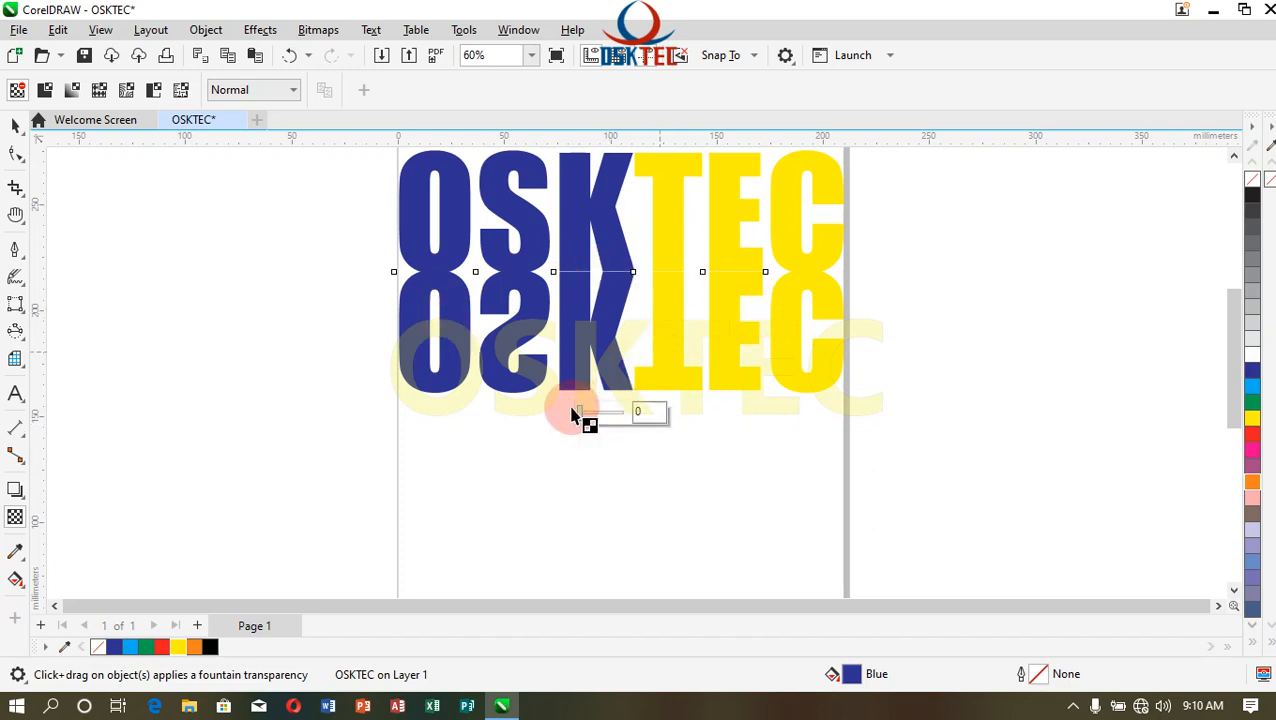
pyautogui.moveTo(582, 410); pyautogui.dragTo(609, 412)
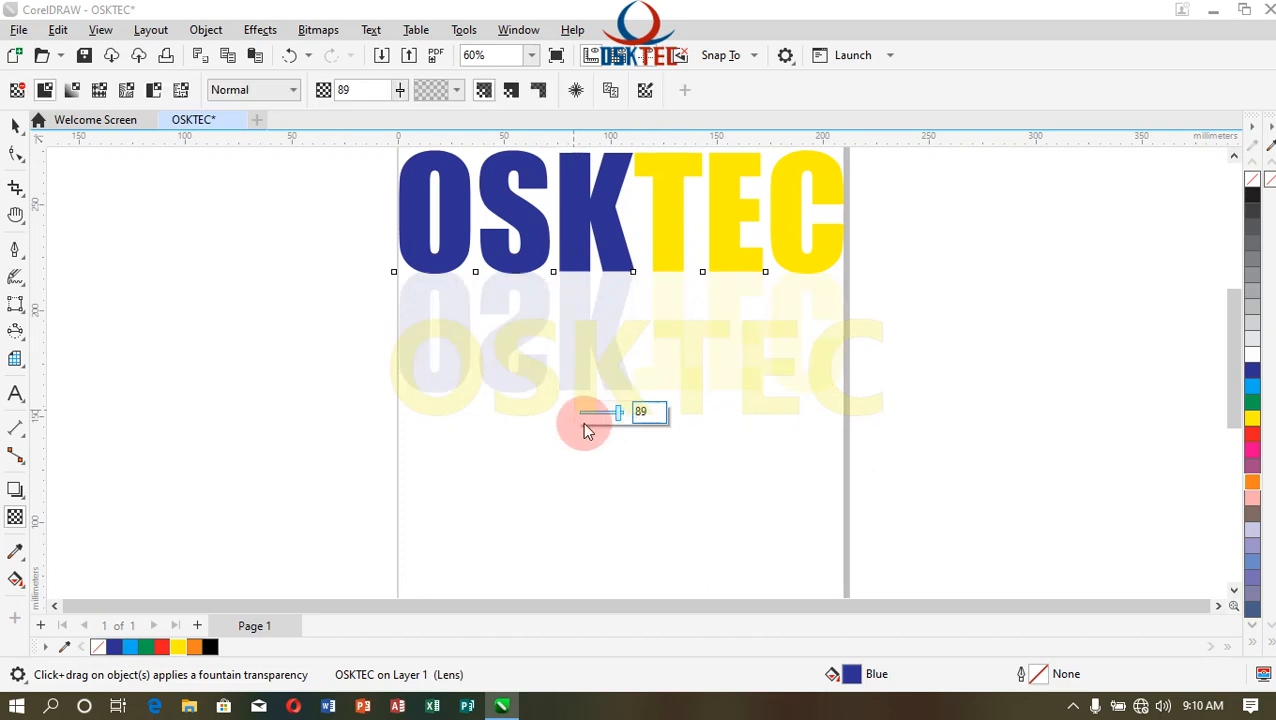
pyautogui.click(616, 415)
pyautogui.moveTo(616, 415); pyautogui.dragTo(564, 407)
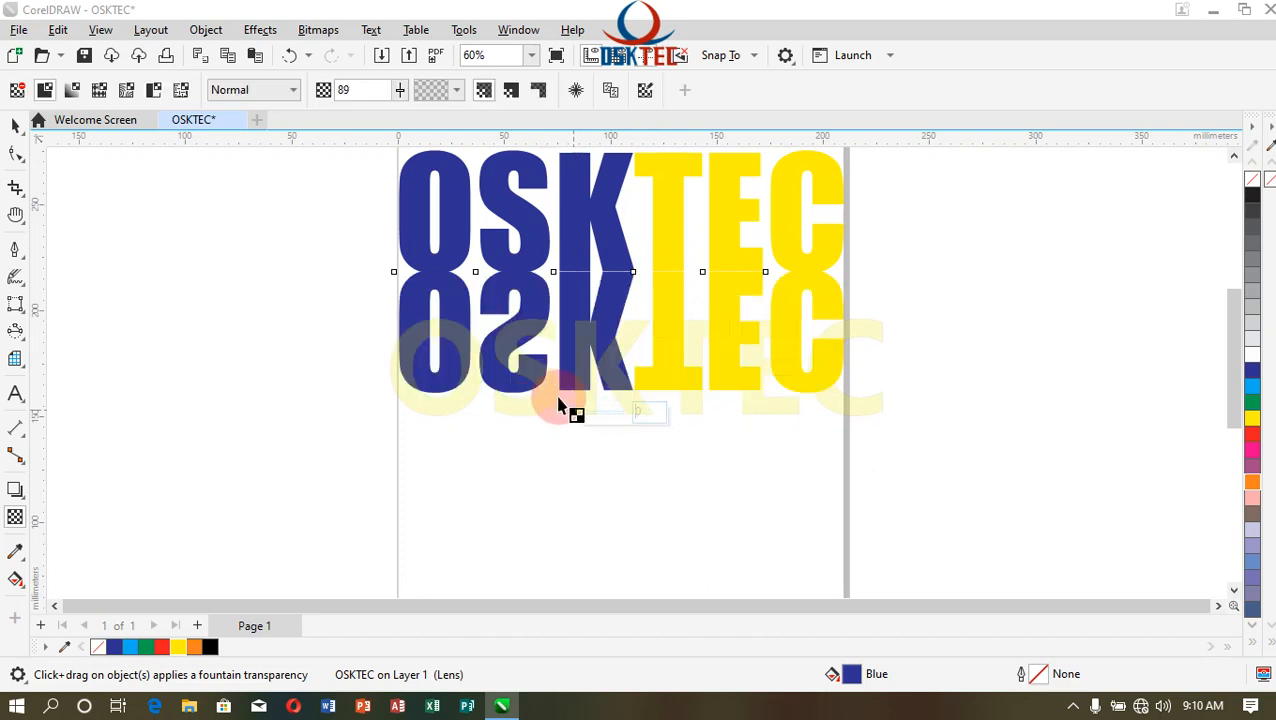
# - Apply a fountain transparency to the mirrored OSKTEC copy, fading it downward from the base of the original text, and deselect it
pyautogui.moveTo(616, 245); pyautogui.dragTo(616, 310)
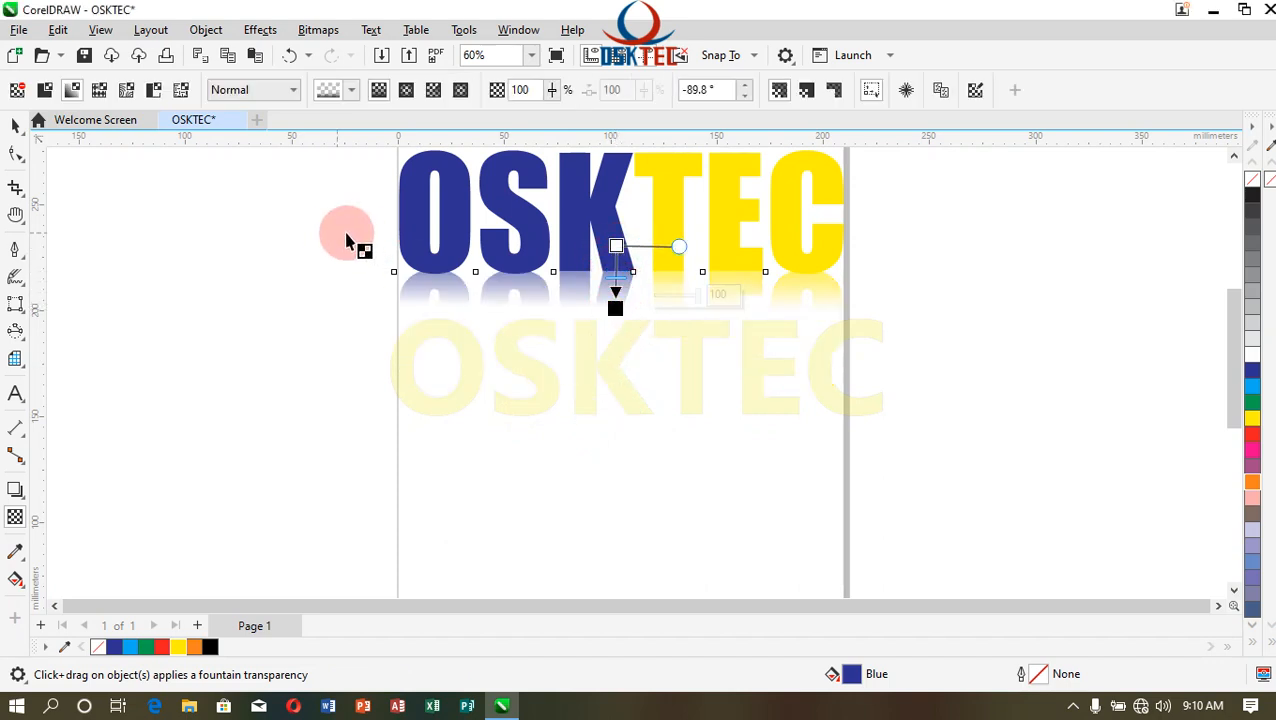
pyautogui.click(15, 125)
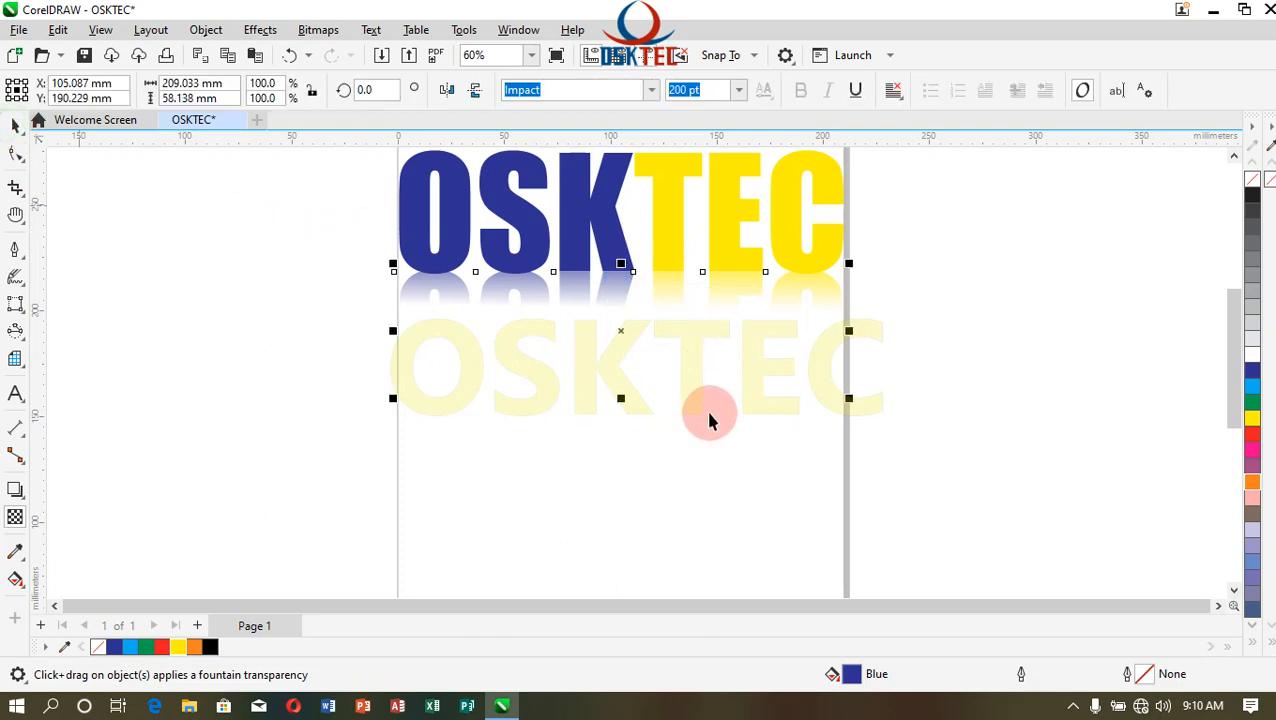
pyautogui.click(718, 487)
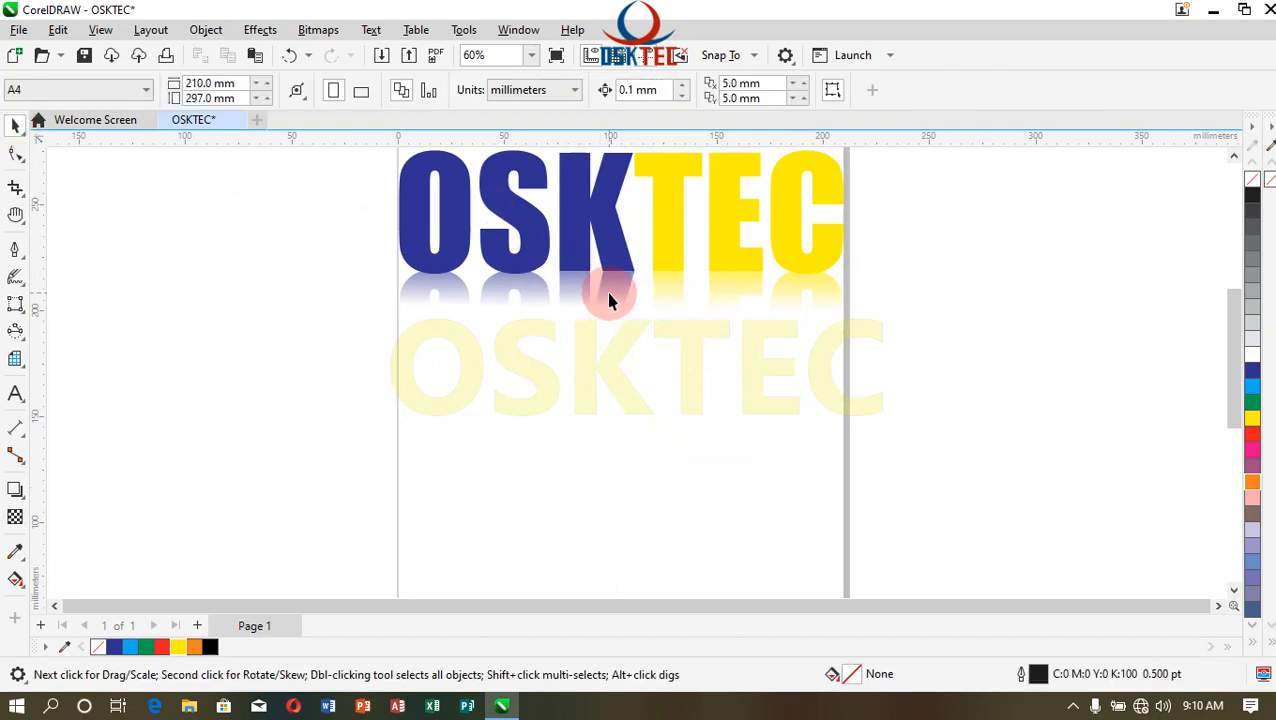
# - Adjust the reflection's fountain transparency so the fade starts just below the original text and ends lower down, and deselect it
pyautogui.click(610, 300)
pyautogui.click(15, 517)
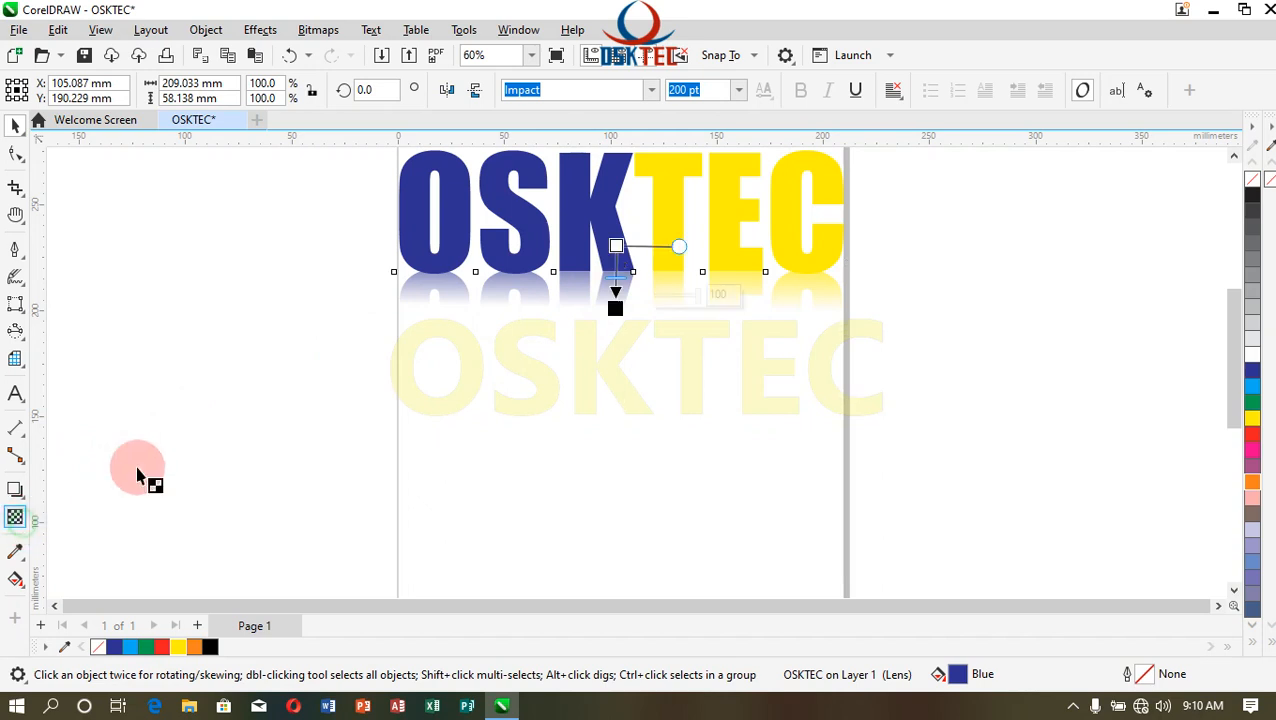
pyautogui.moveTo(615, 308); pyautogui.dragTo(618, 330)
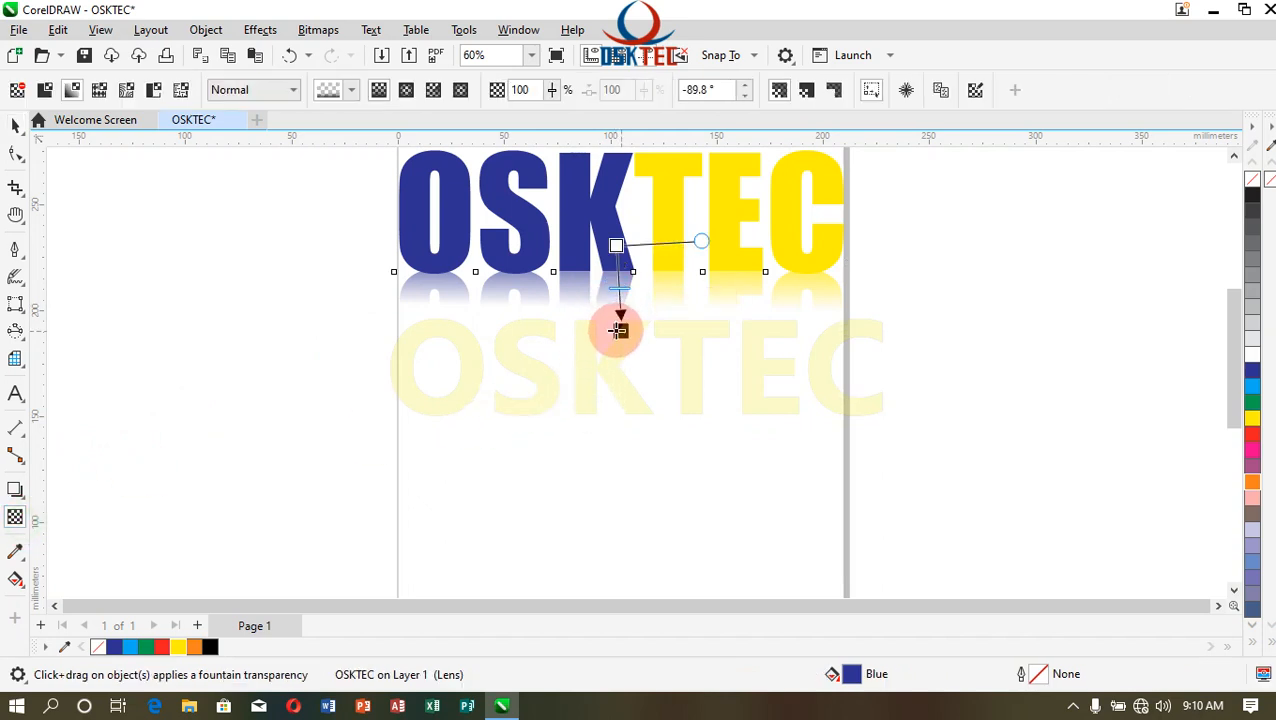
pyautogui.moveTo(616, 245); pyautogui.dragTo(616, 265)
pyautogui.click(620, 330)
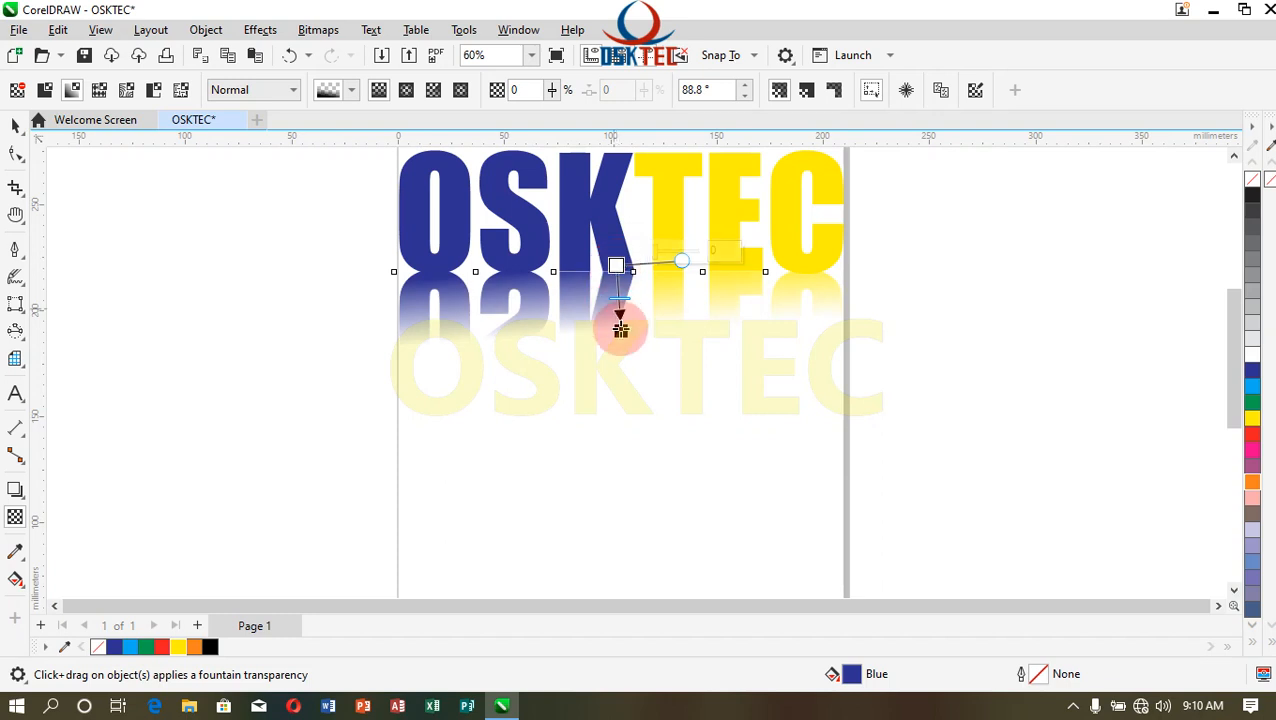
pyautogui.moveTo(621, 335); pyautogui.dragTo(617, 348)
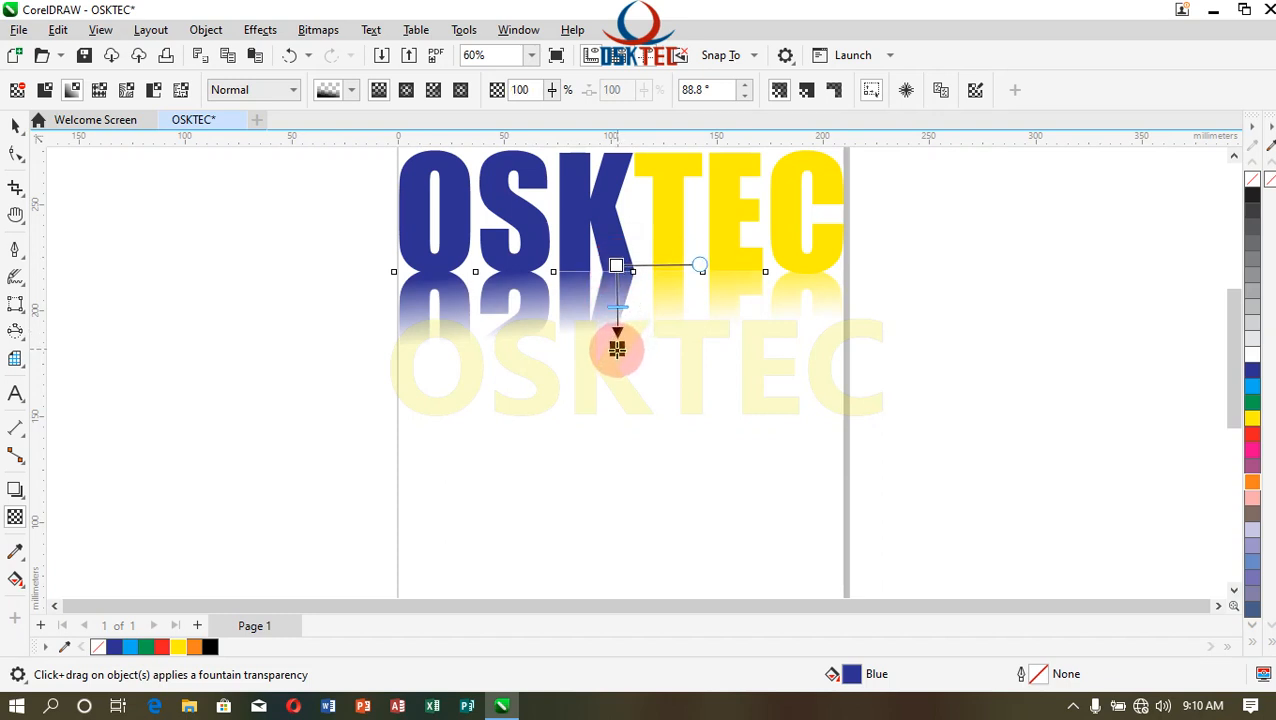
pyautogui.moveTo(616, 266); pyautogui.dragTo(620, 278)
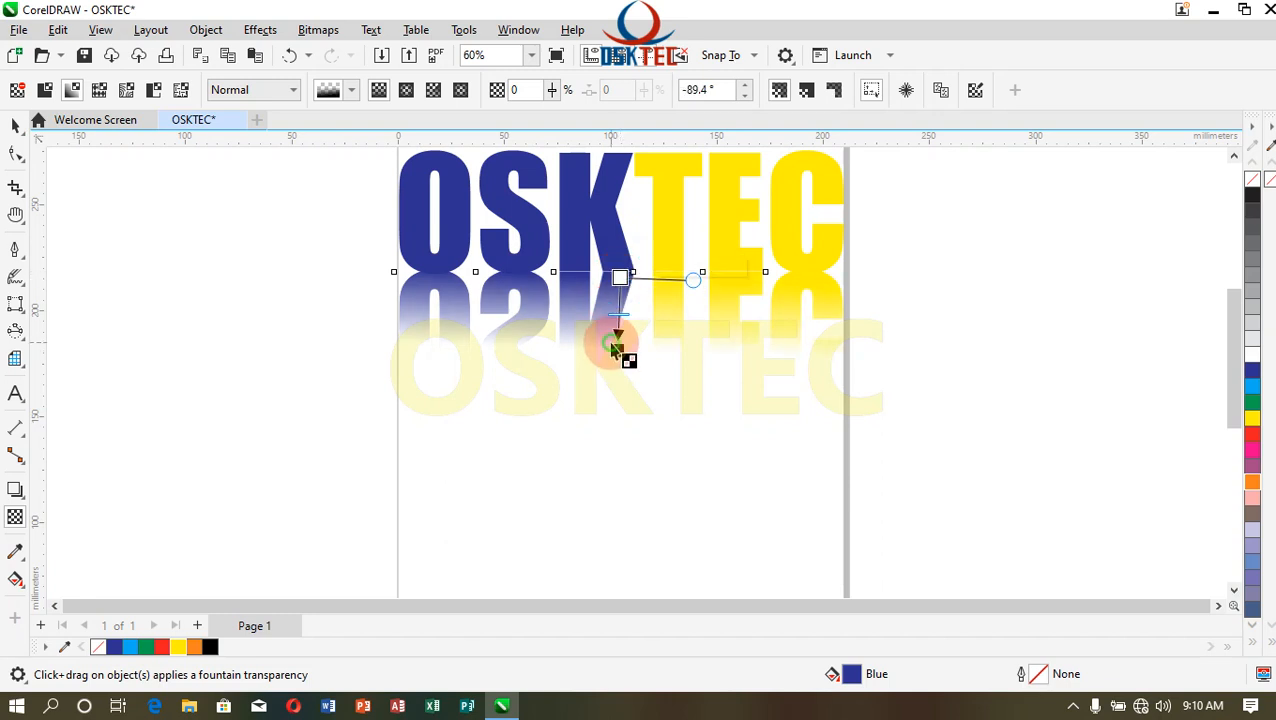
pyautogui.moveTo(617, 348); pyautogui.dragTo(621, 318)
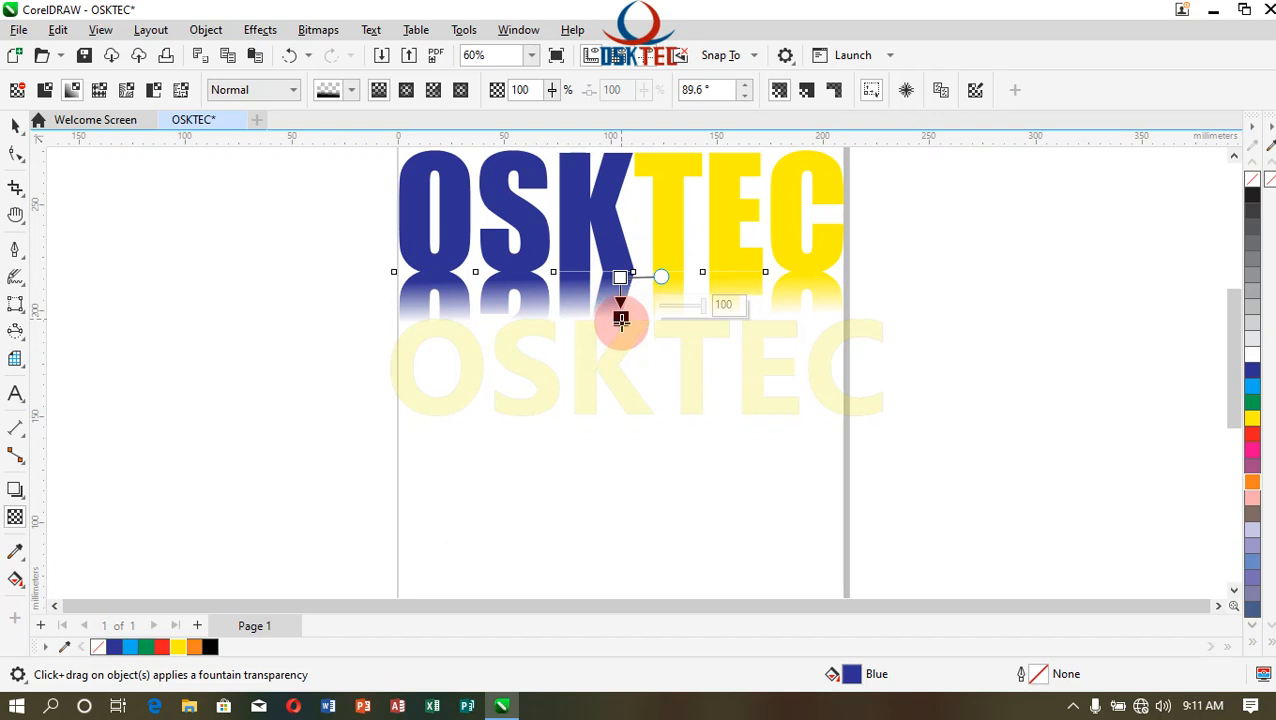
pyautogui.click(13, 124)
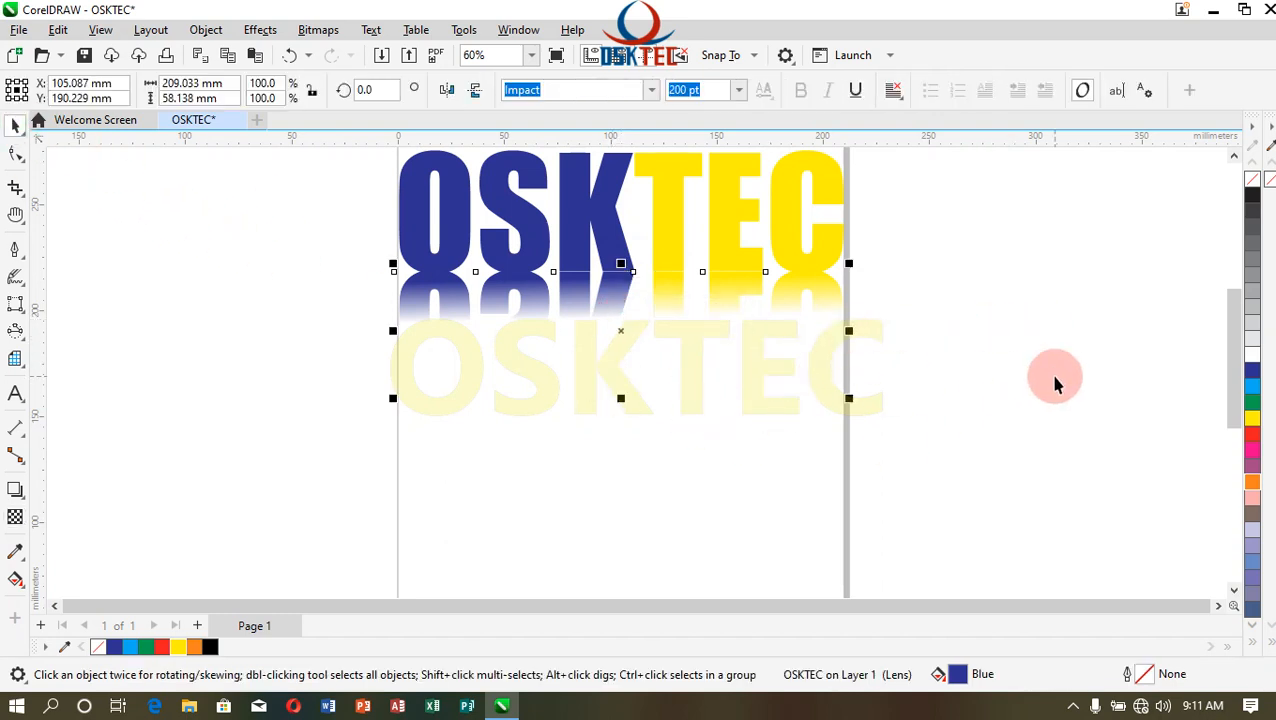
pyautogui.click(1053, 376)
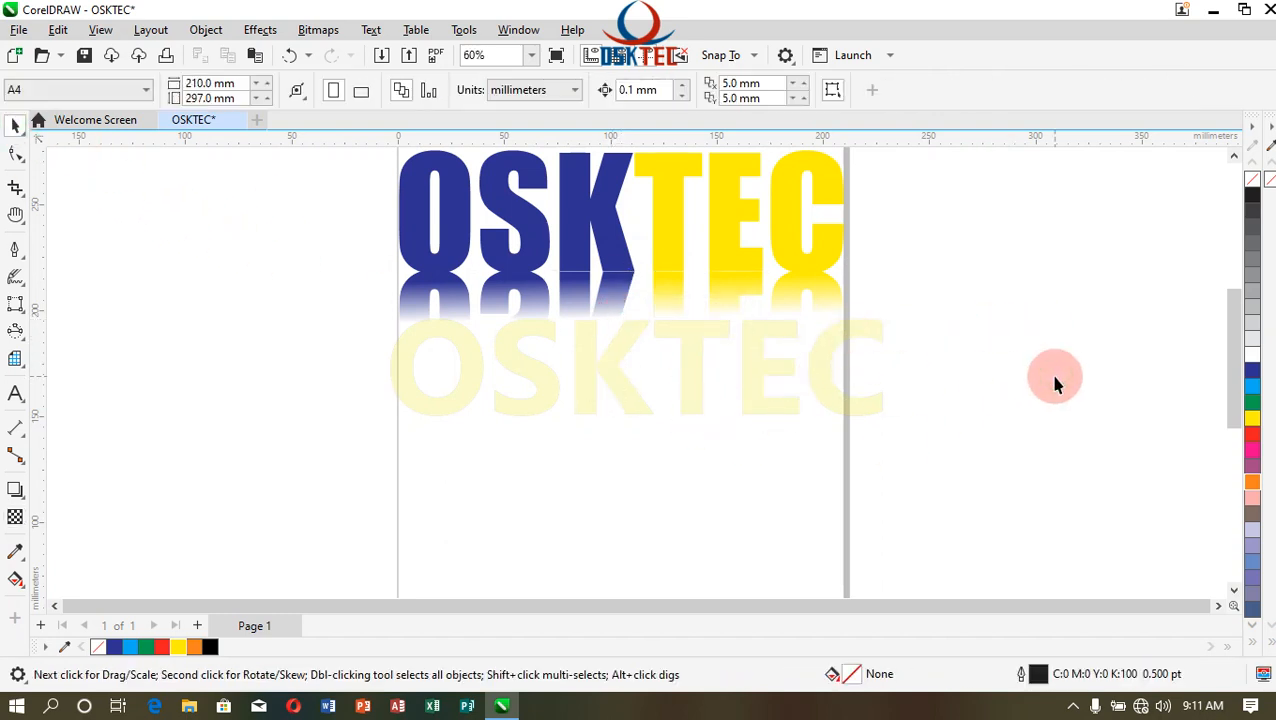
# - Try a perspective drop shadow on the original OSKTEC text, drawn straight up from its base to its top edge, and undo it
pyautogui.click(589, 230)
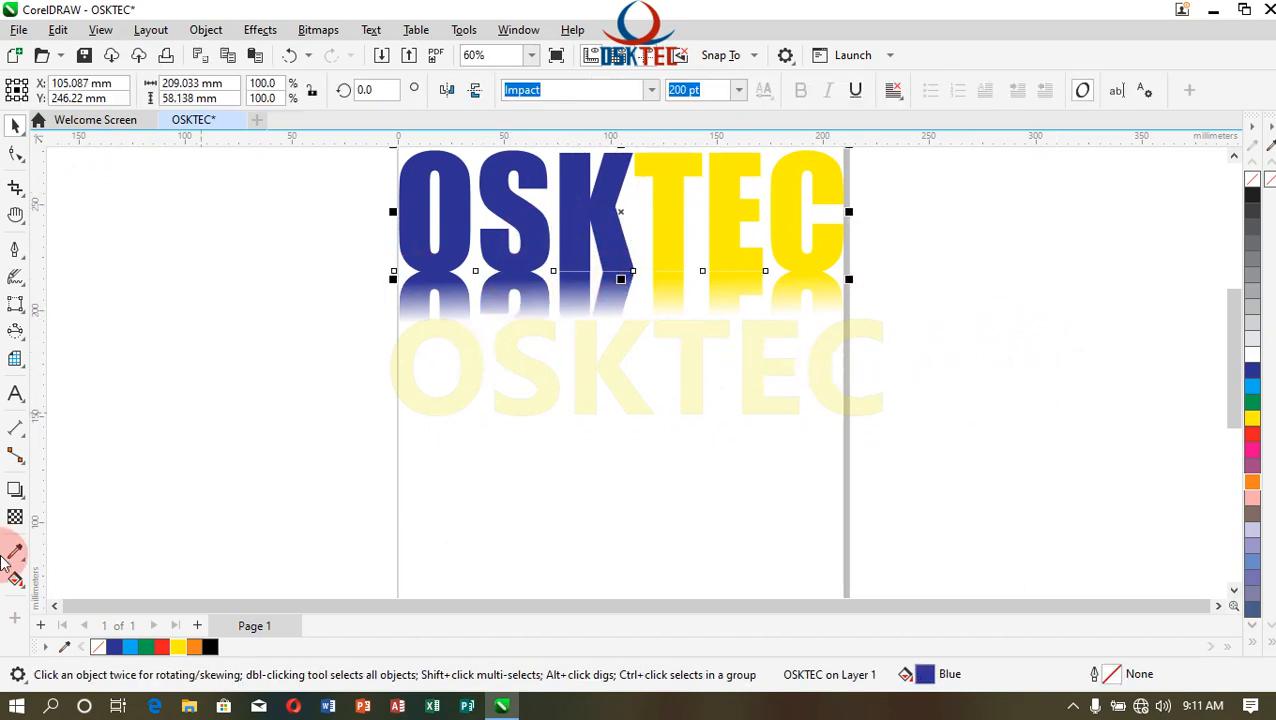
pyautogui.click(14, 490)
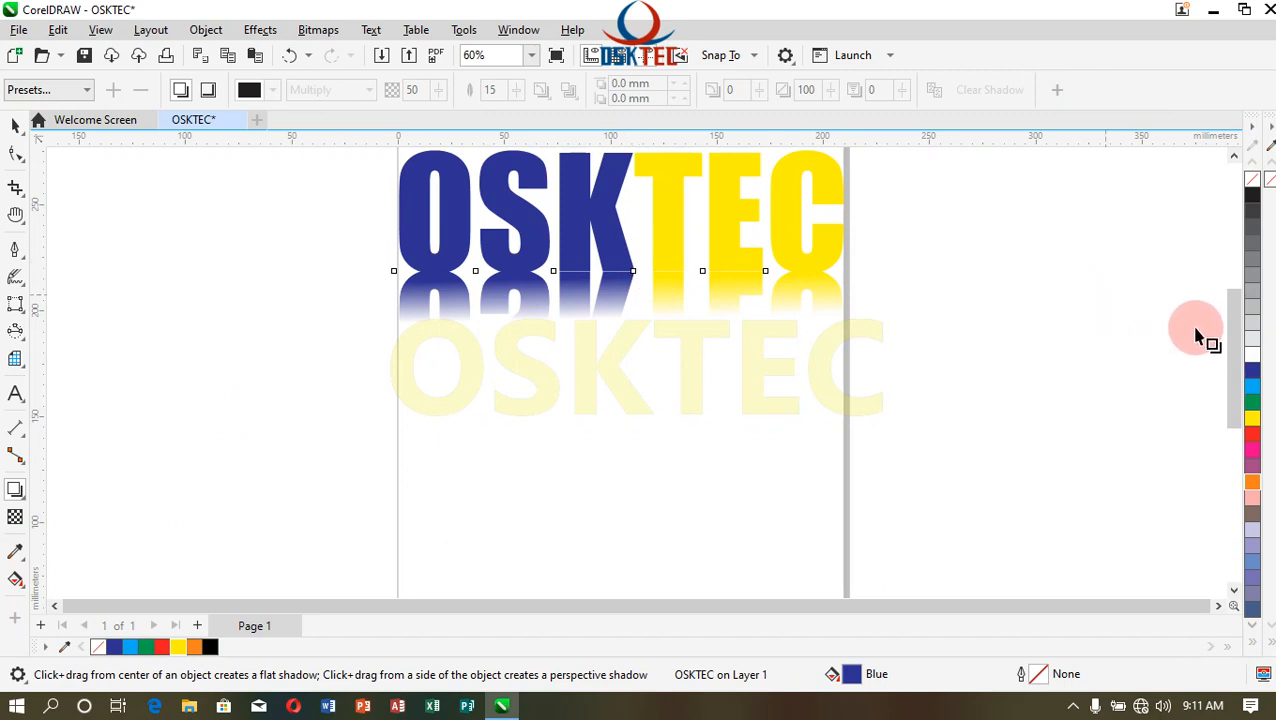
pyautogui.moveTo(1236, 360); pyautogui.dragTo(1236, 315)
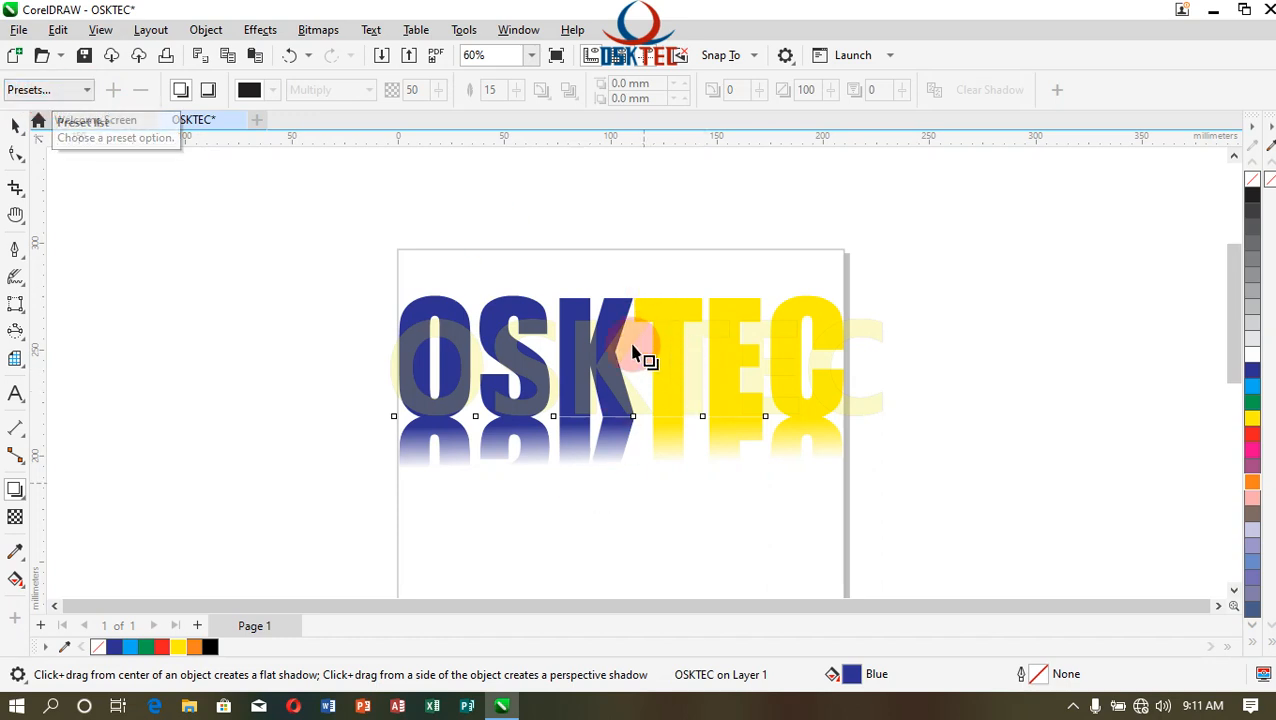
pyautogui.moveTo(621, 413); pyautogui.dragTo(621, 299)
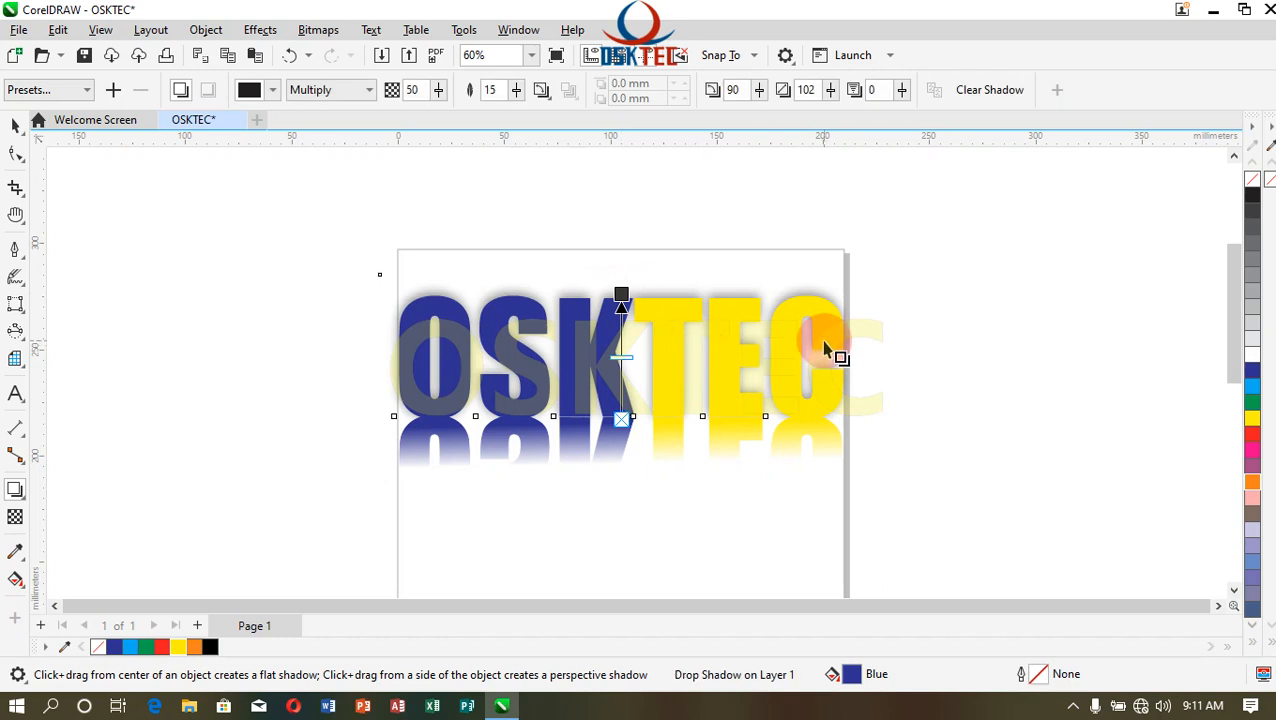
pyautogui.click(720, 347)
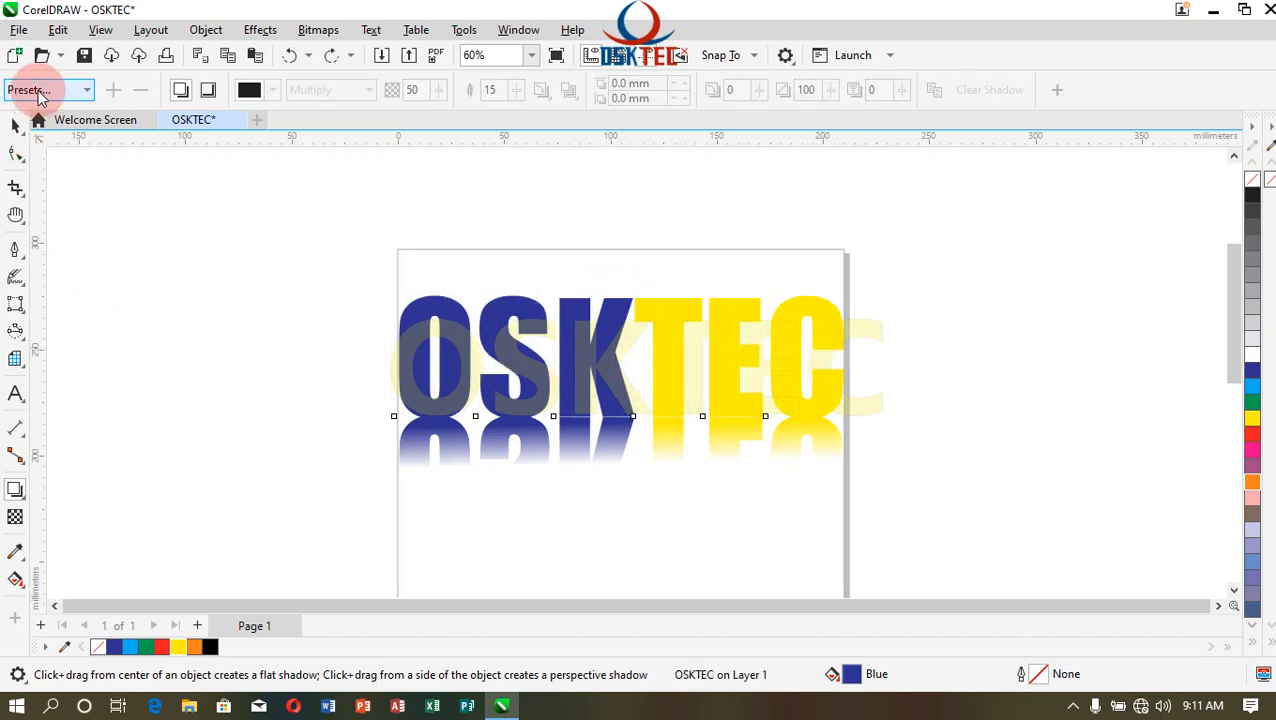
# - Apply the Flat Top Right shadow preset to the OSKTEC text, offset it about 2.2 mm by 4.8 mm and set its opacity to 32
pyautogui.click(39, 92)
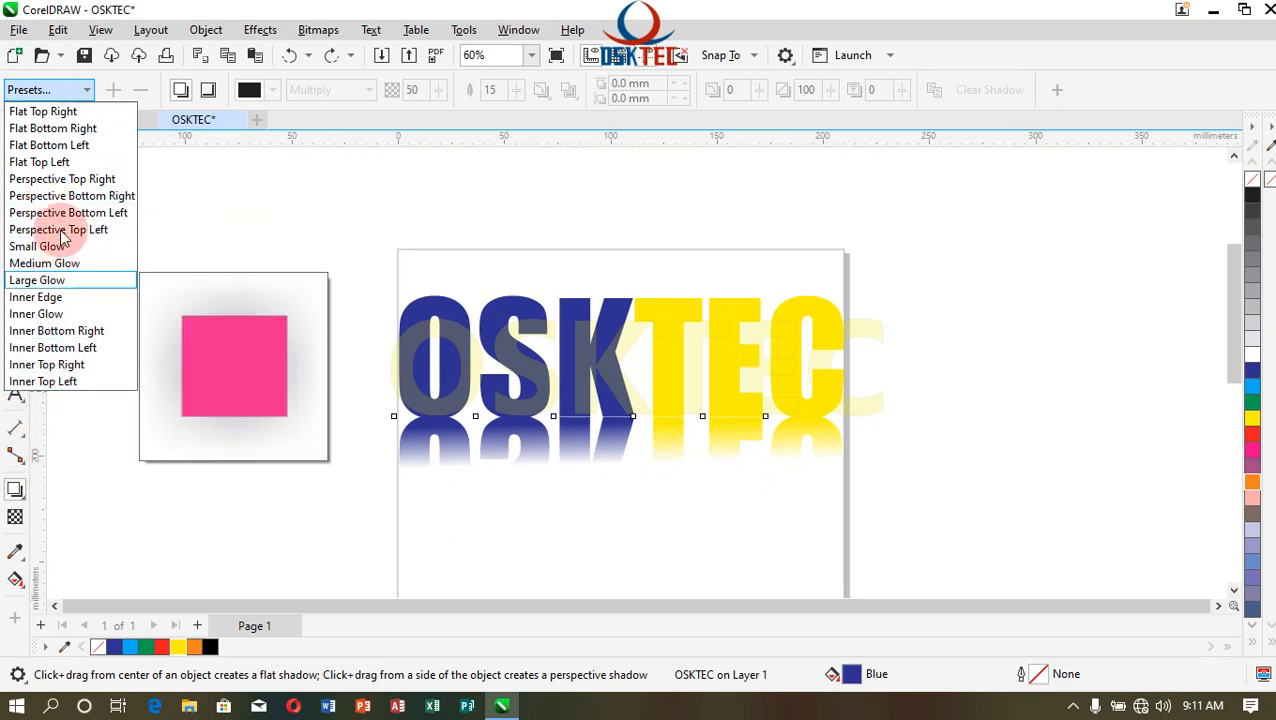
pyautogui.click(68, 112)
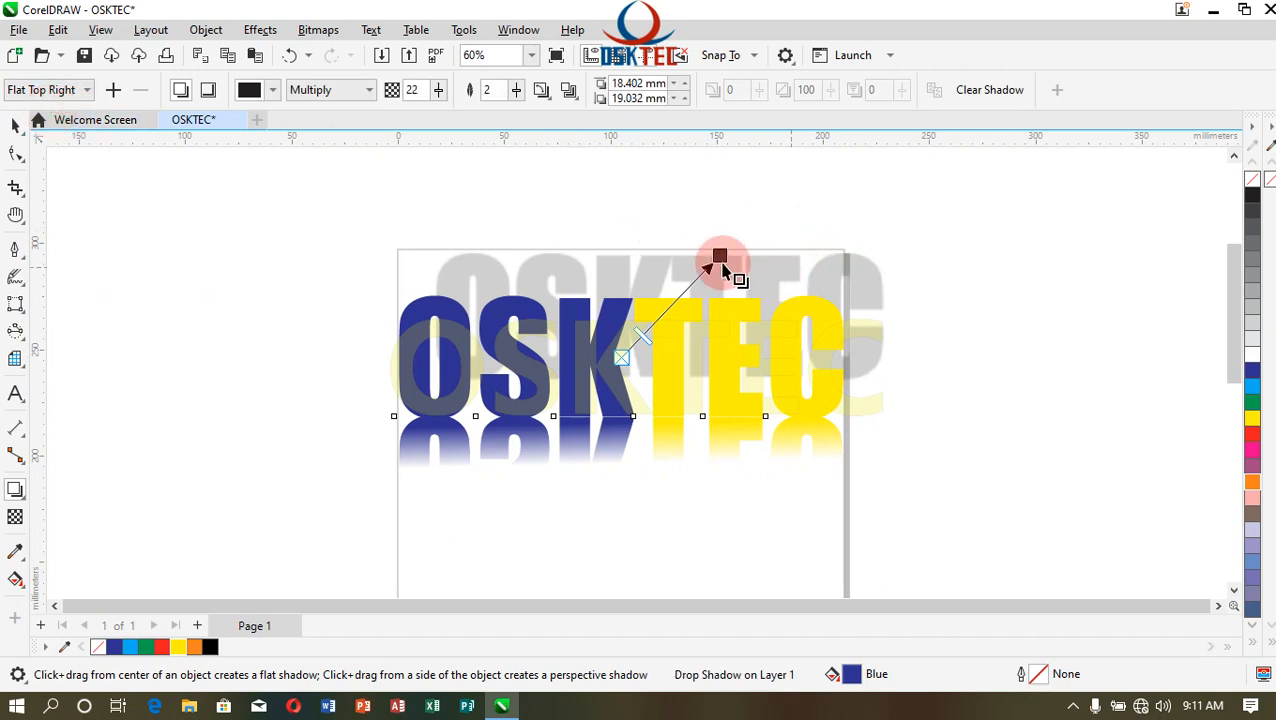
pyautogui.moveTo(720, 252); pyautogui.dragTo(655, 287)
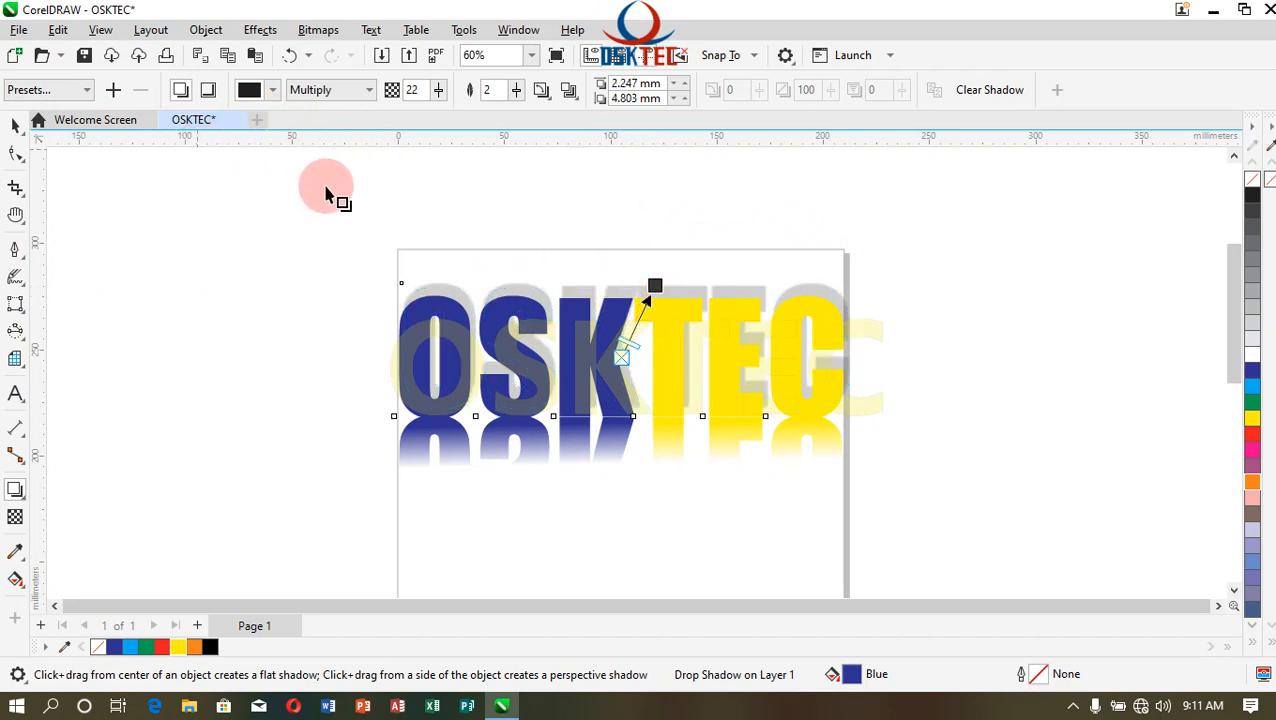
pyautogui.moveTo(641, 322); pyautogui.dragTo(545, 345)
# - Apply the Perspective Top Right shadow preset to the OSKTEC text, set the shadow's opacity to about 51 and deselect it
pyautogui.click(66, 91)
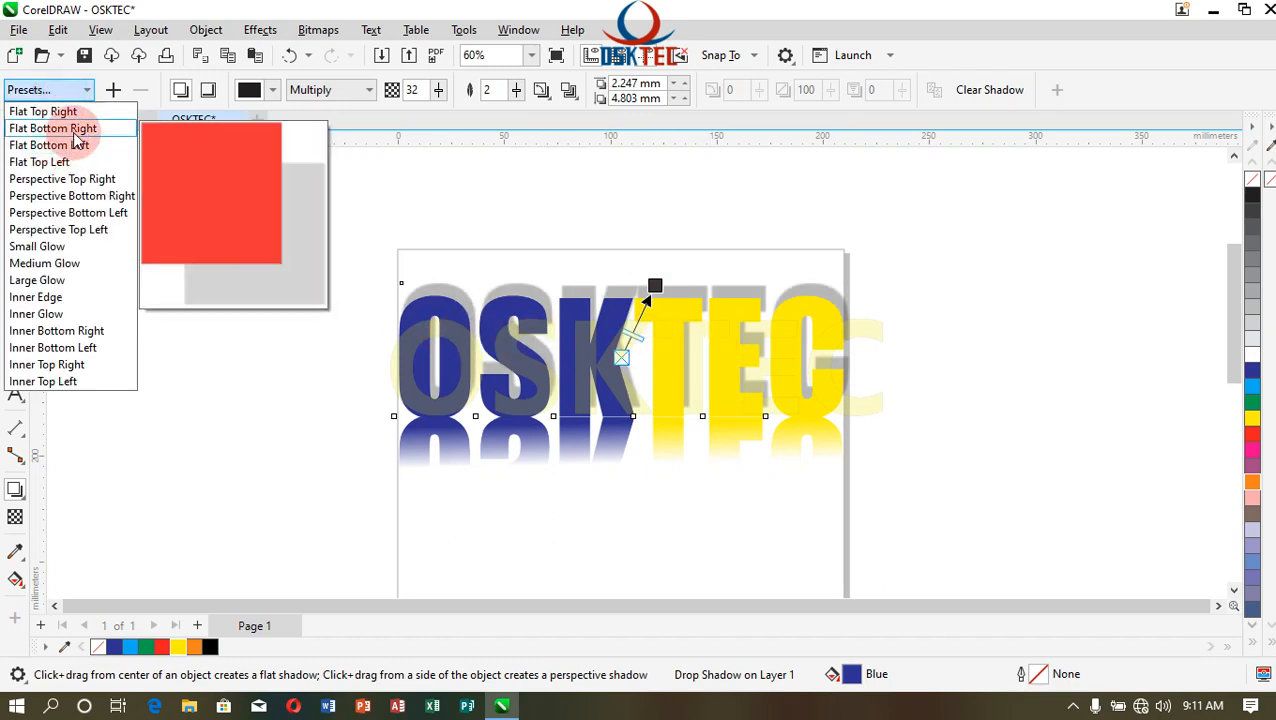
pyautogui.click(80, 186)
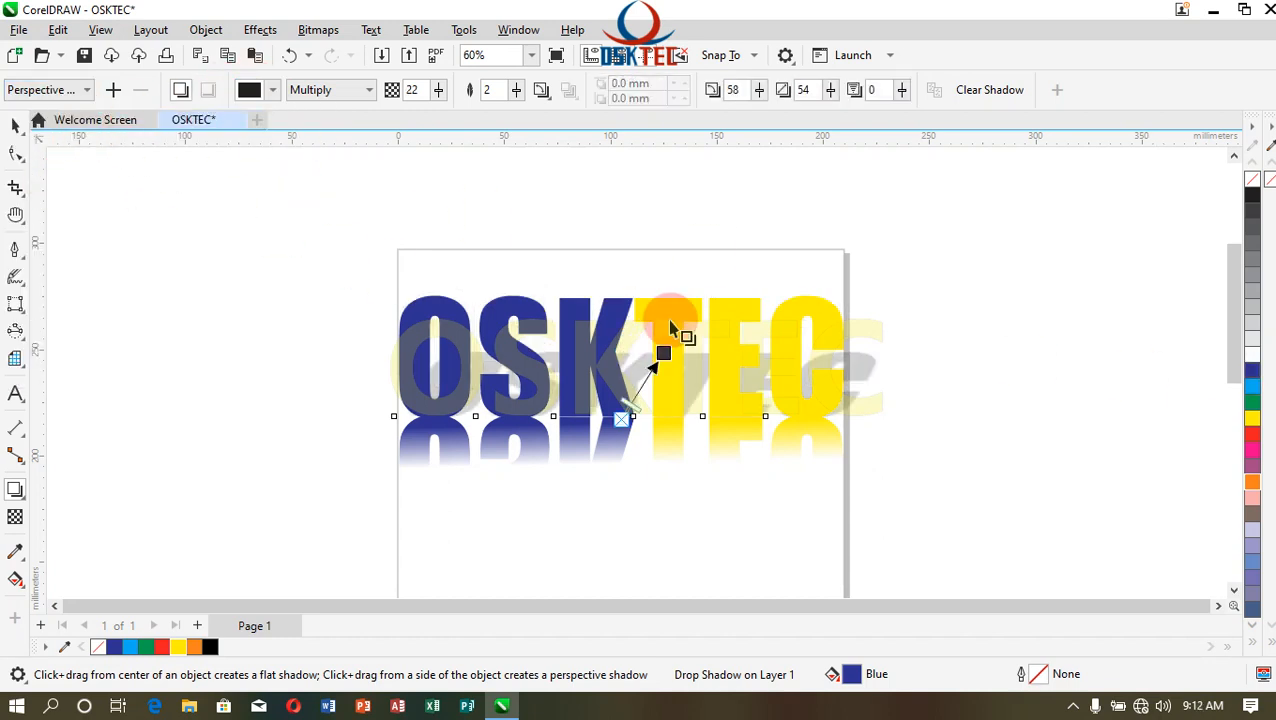
pyautogui.moveTo(632, 405); pyautogui.dragTo(650, 375)
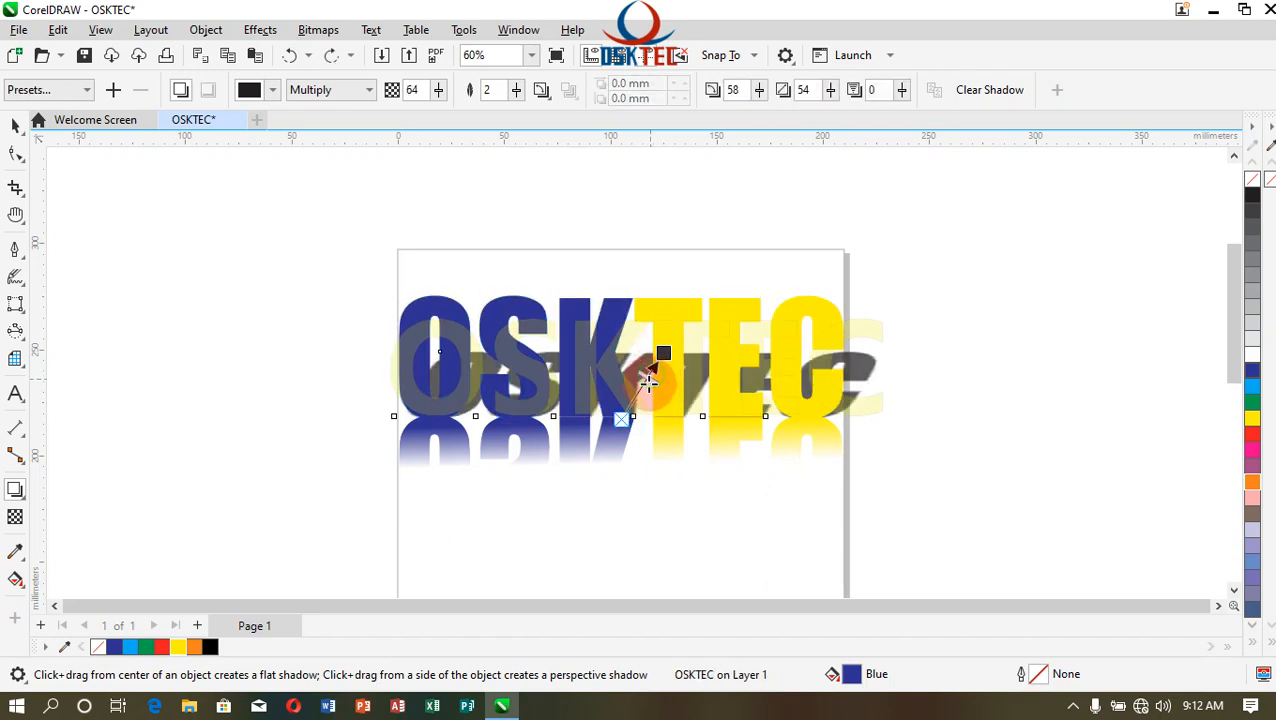
pyautogui.click(15, 124)
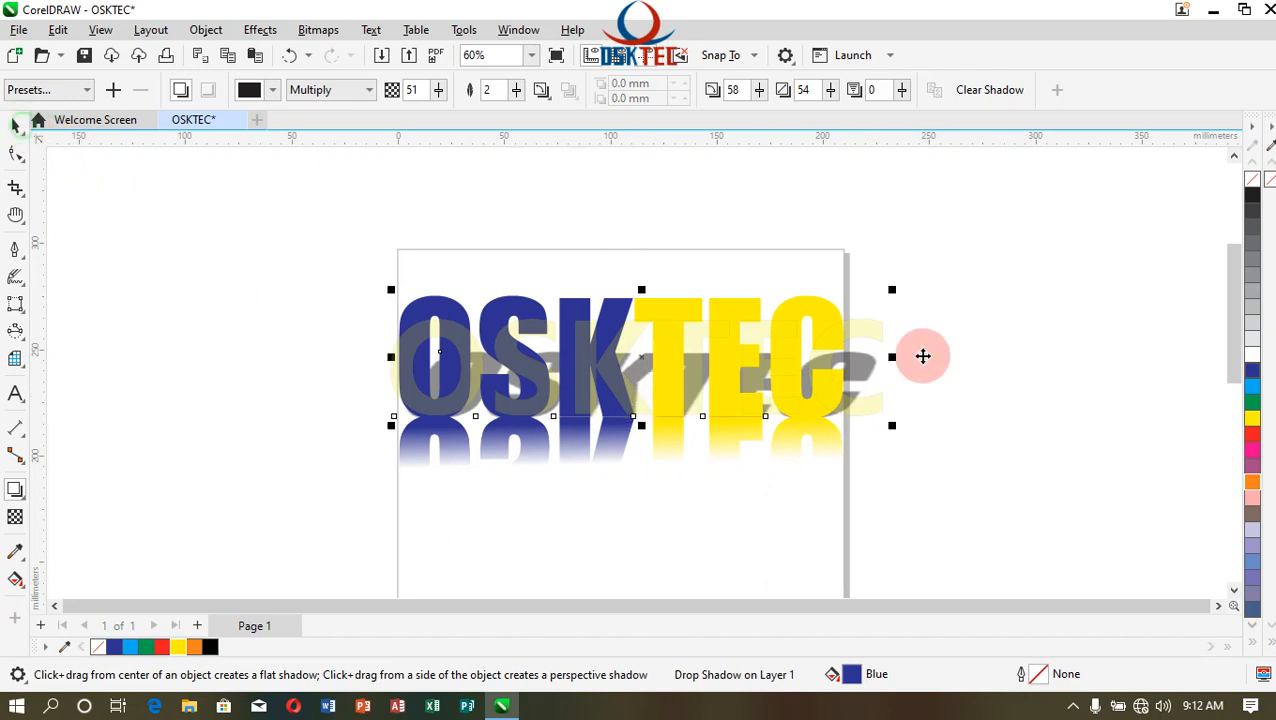
pyautogui.click(1036, 355)
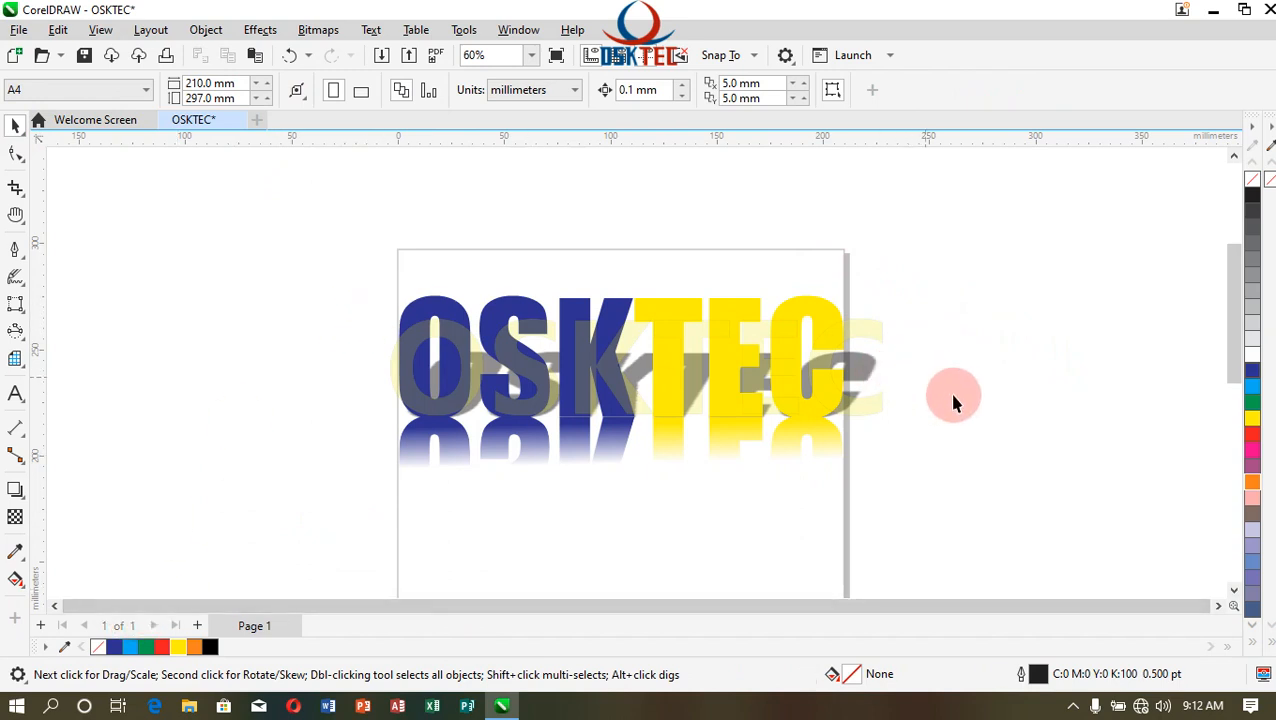
pyautogui.moveTo(1236, 330); pyautogui.dragTo(1231, 356)
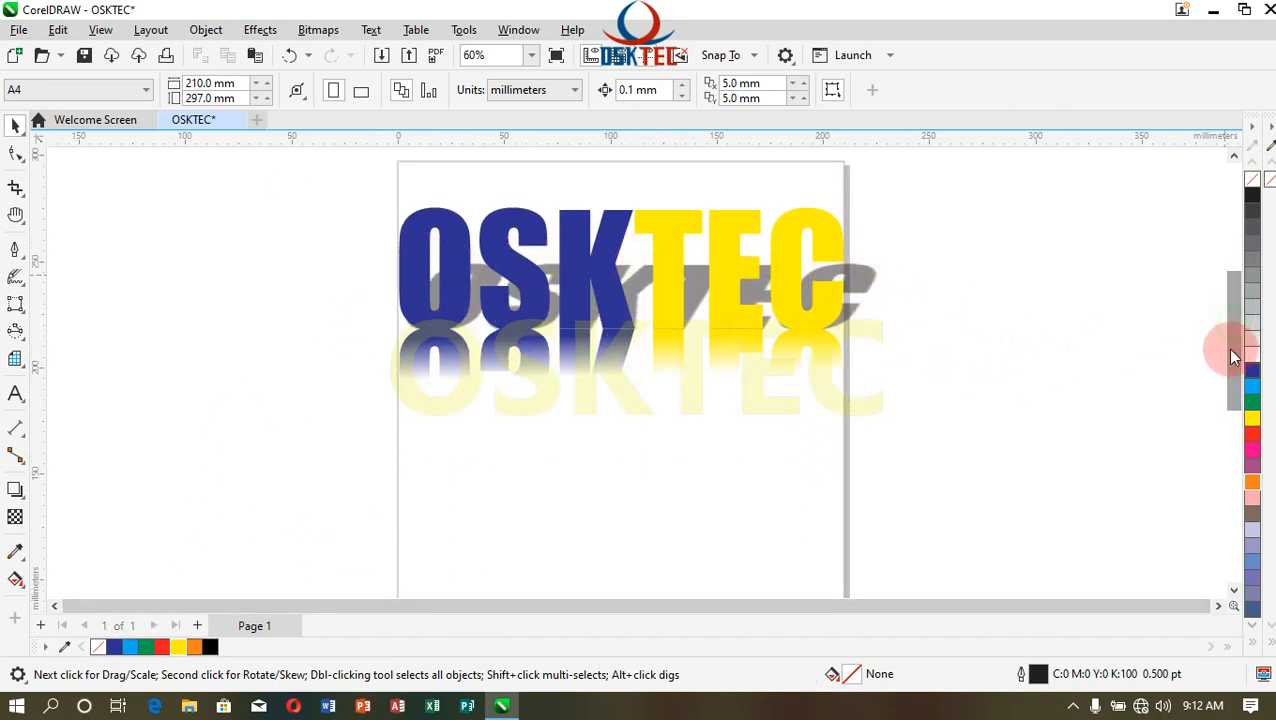
# - Create a page-size rectangle behind the OSKTEC text, fill it with 20% black and remove its outline
pyautogui.click(25, 318)
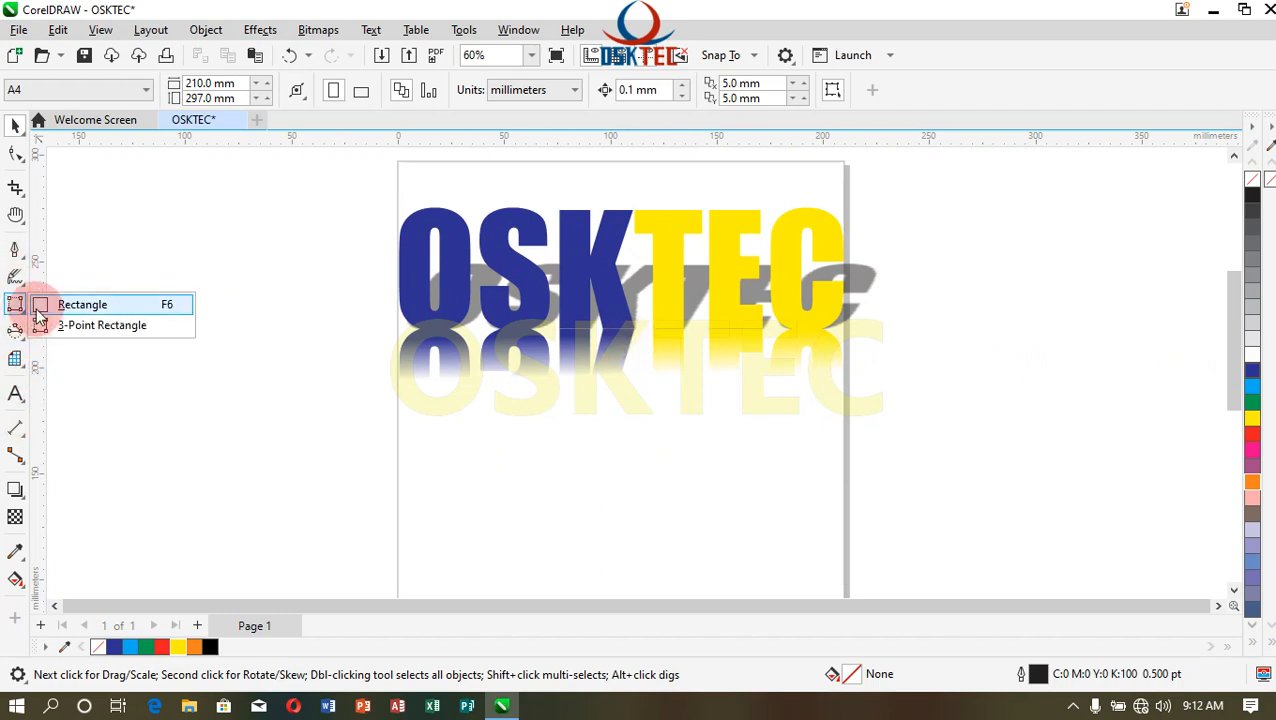
pyautogui.click(42, 299)
pyautogui.doubleClick(15, 305)
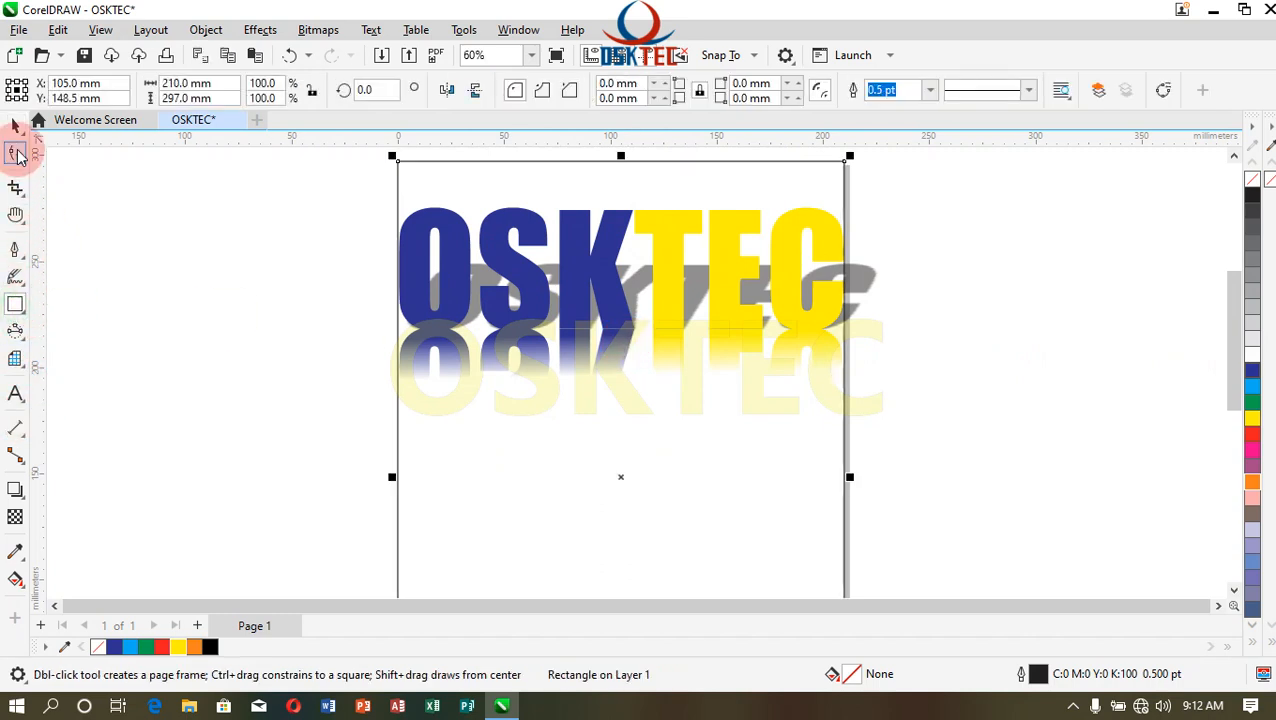
pyautogui.press('space')
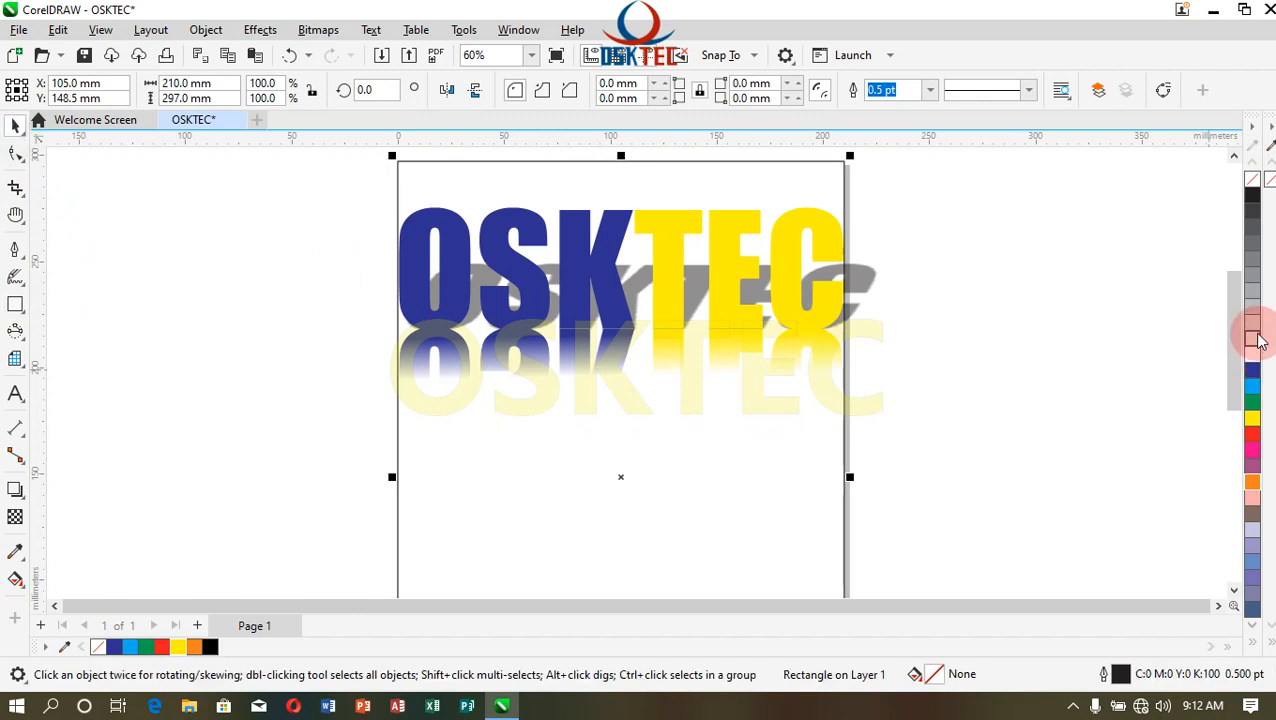
pyautogui.click(1253, 317)
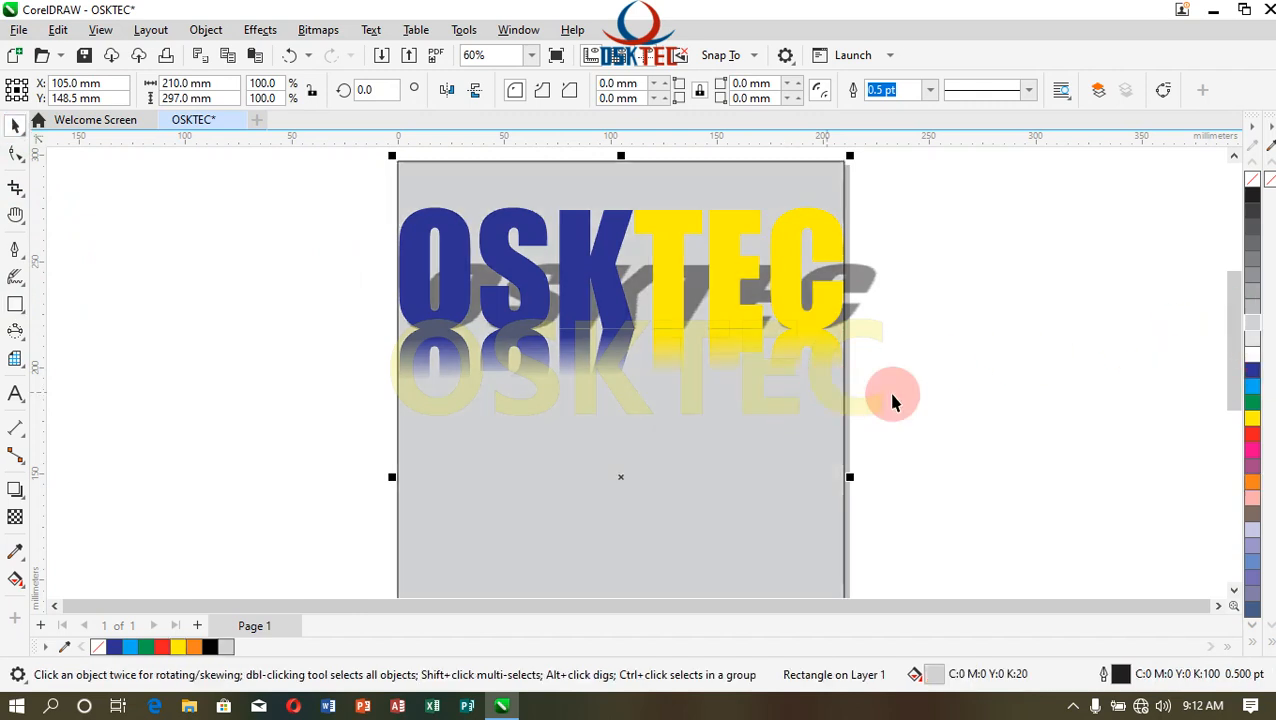
pyautogui.rightClick(1258, 182)
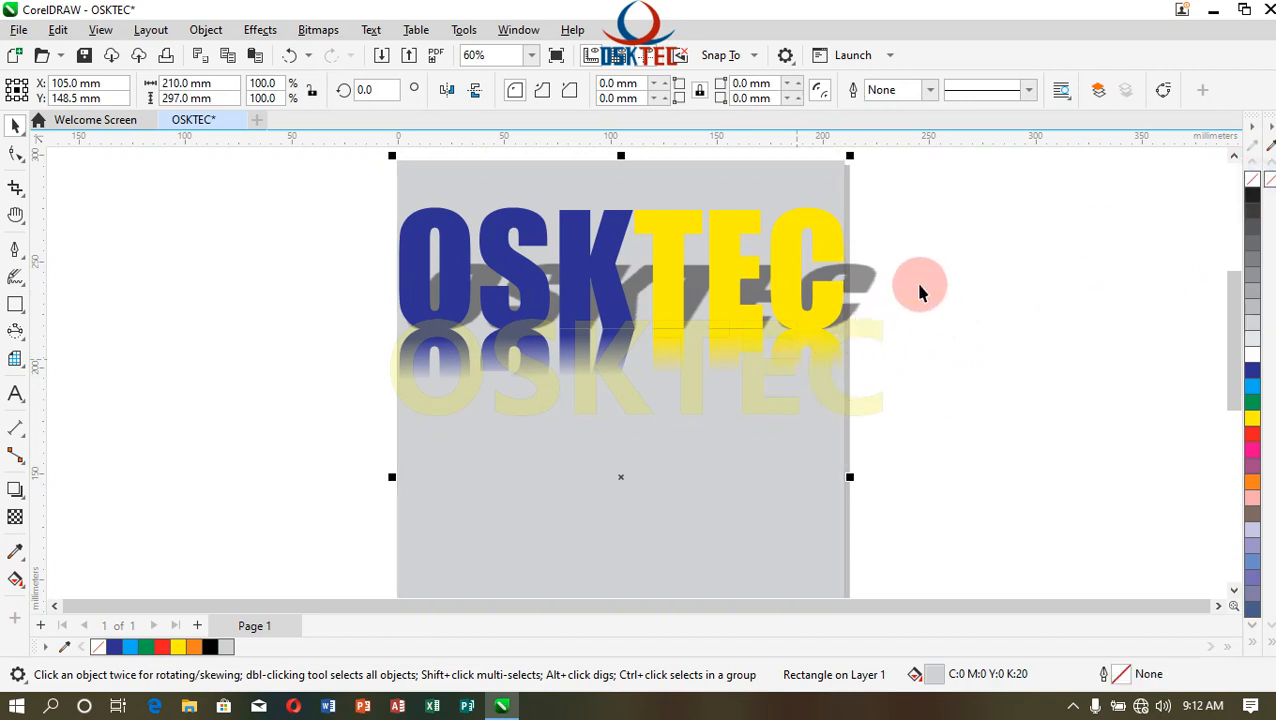
# - Scale the OSKTEC text, shadow and reflection down together to about 202 by 100 mm and deselect them
pyautogui.moveTo(317, 180); pyautogui.dragTo(991, 566)
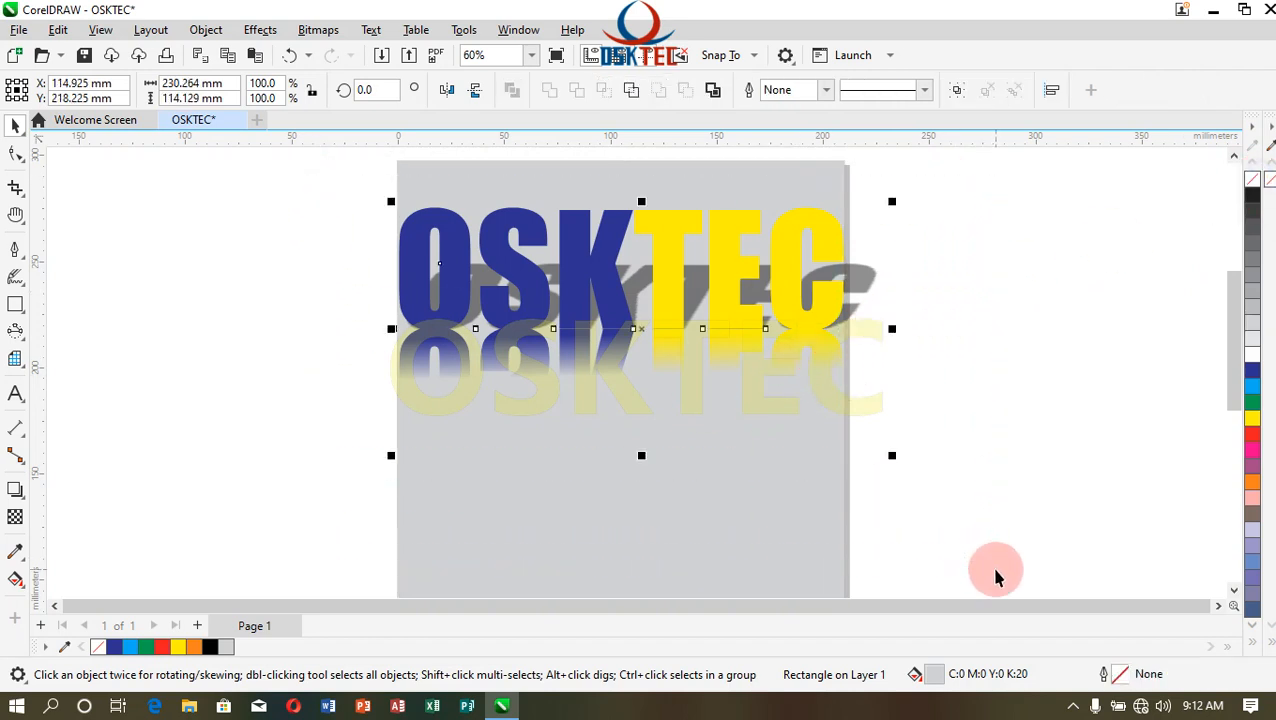
pyautogui.moveTo(893, 455); pyautogui.dragTo(864, 441)
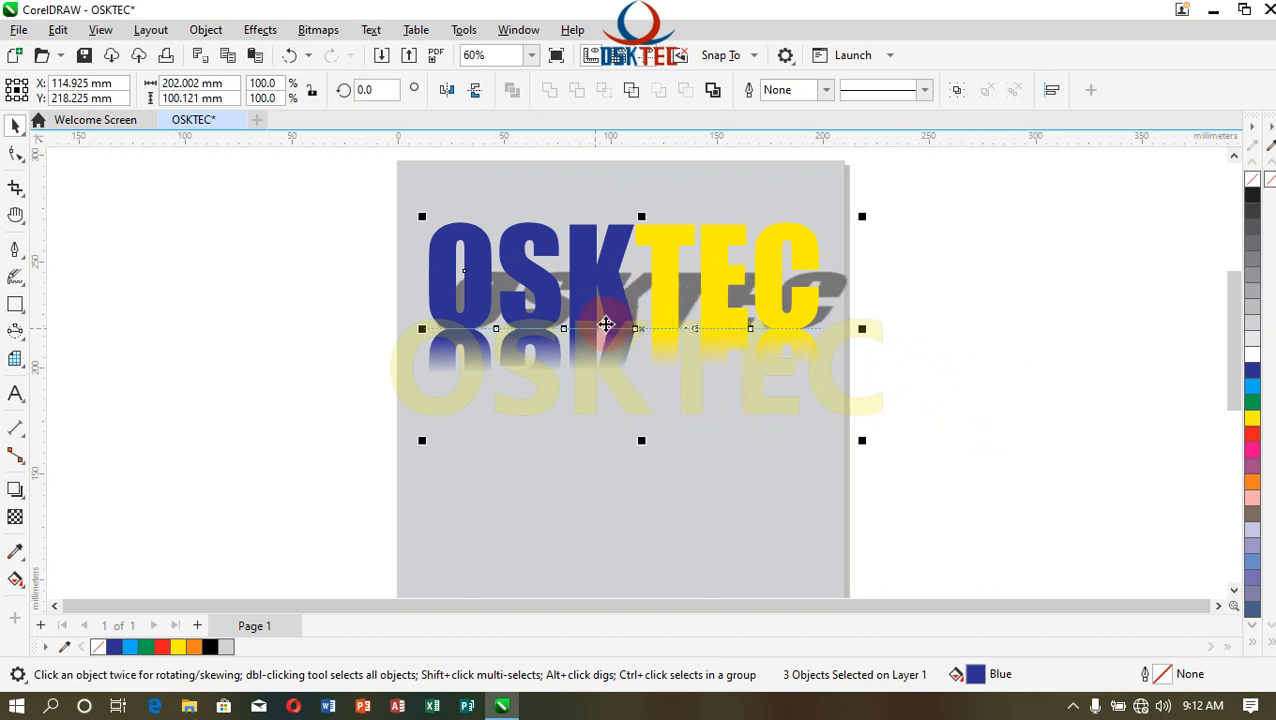
pyautogui.click(965, 375)
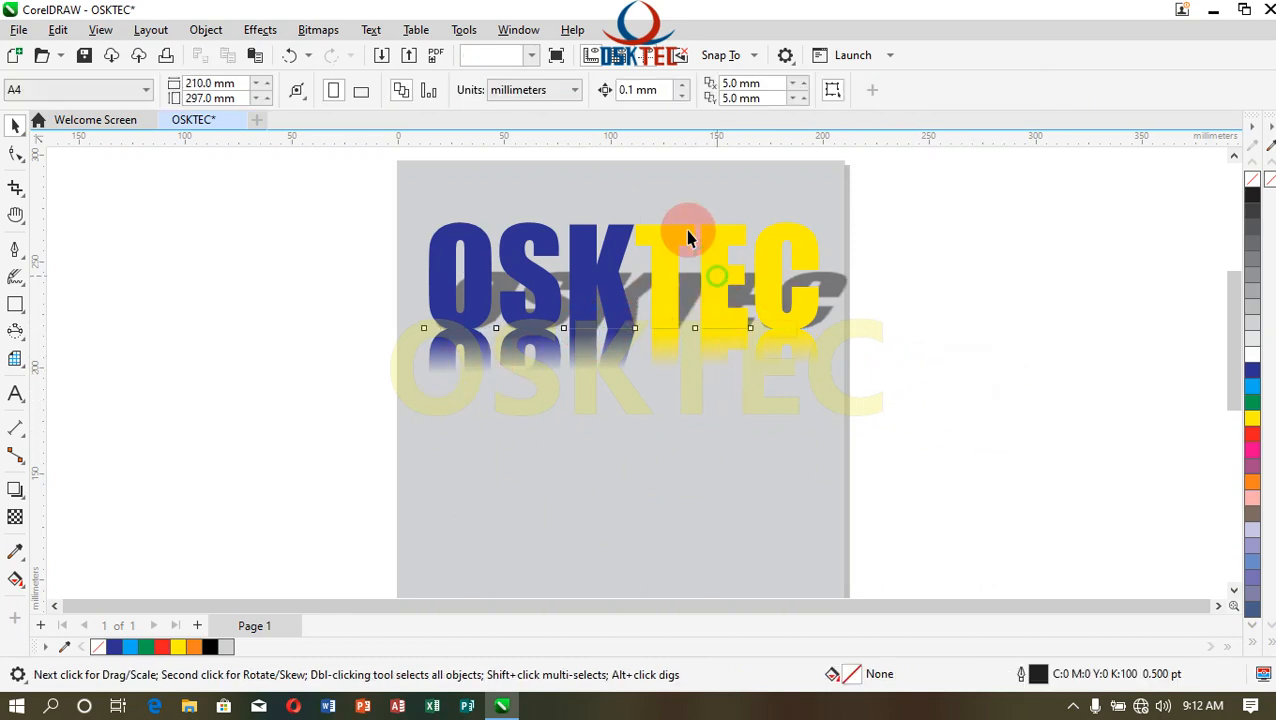
# - Try moving the original OSKTEC text on its own, away from its reflection, and undo the move
pyautogui.moveTo(688, 237); pyautogui.dragTo(720, 381)
pyautogui.click(692, 384)
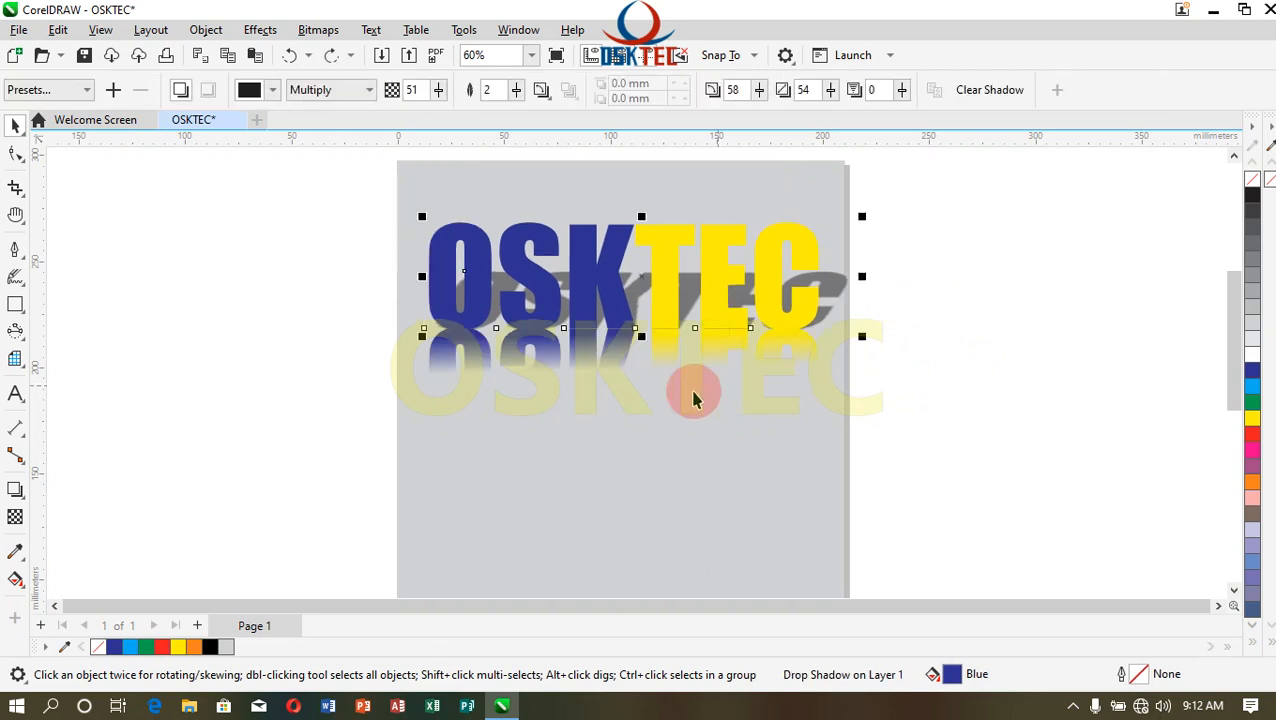
# - Group the OSKTEC text, its shadow and its reflection into one object
pyautogui.click(342, 197)
pyautogui.moveTo(330, 176); pyautogui.dragTo(1062, 558)
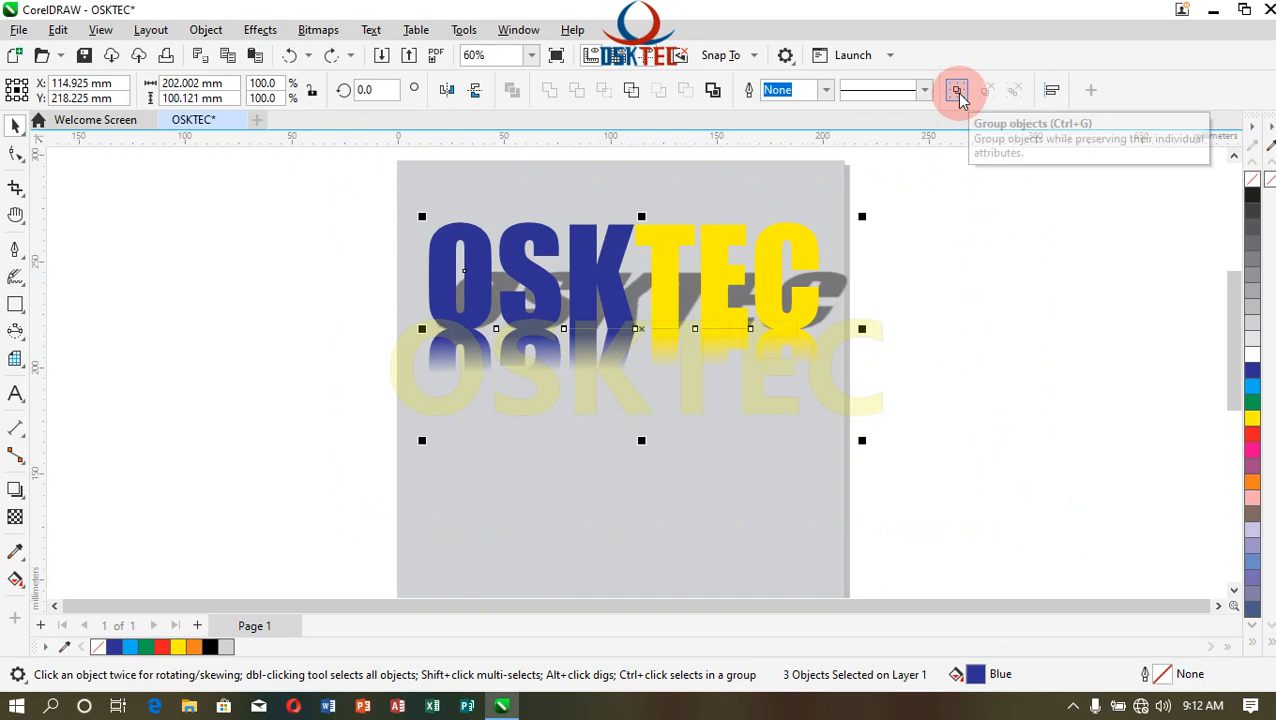
pyautogui.click(956, 93)
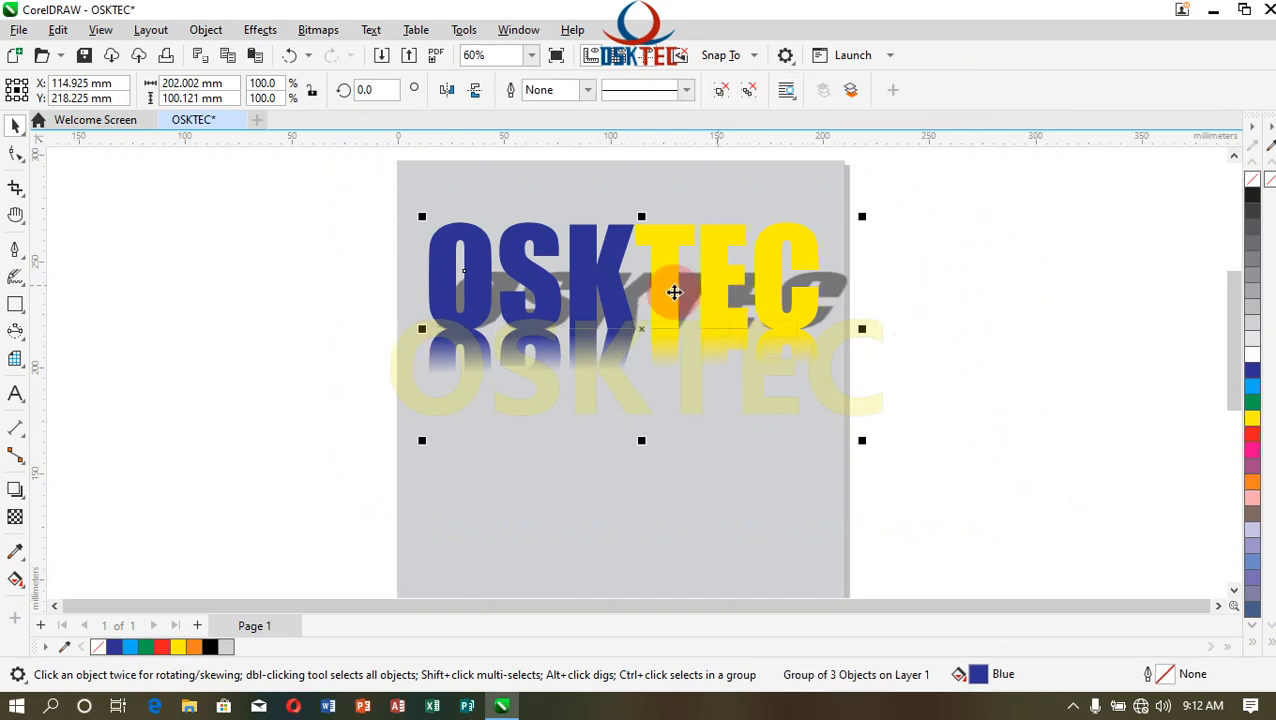
# - Try moving the OSKTEC group around the page, then undo the moves and deselect it
pyautogui.moveTo(629, 293); pyautogui.dragTo(398, 293)
pyautogui.moveTo(477, 292); pyautogui.dragTo(679, 258)
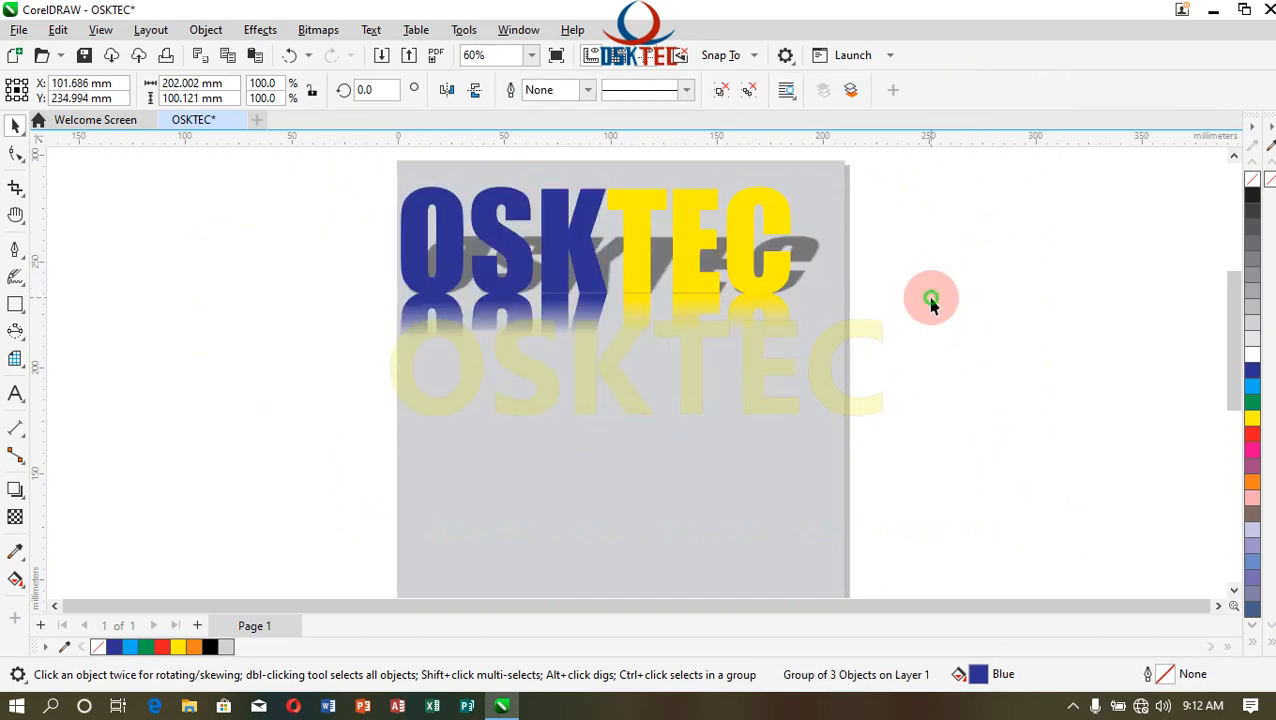
pyautogui.click(931, 296)
pyautogui.moveTo(712, 308); pyautogui.dragTo(664, 346)
pyautogui.hotkey('ctrl', 'z')
pyautogui.hotkey('ctrl', 'z')
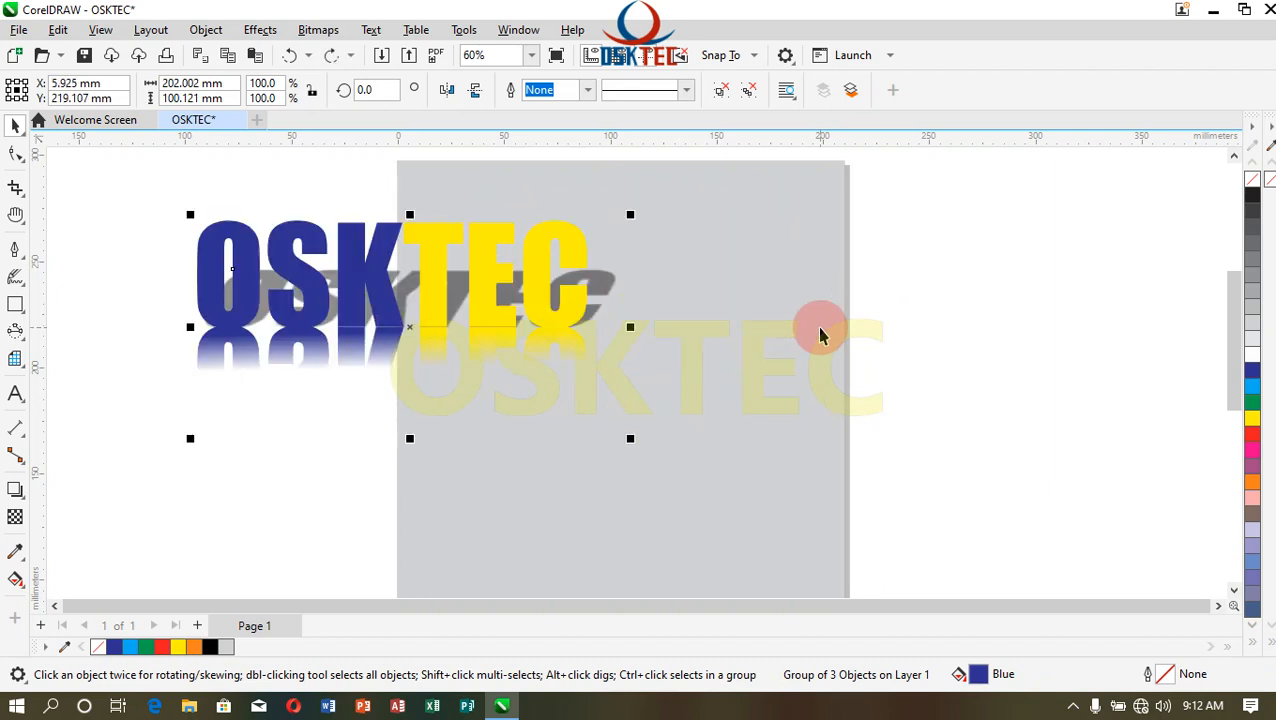
pyautogui.hotkey('ctrl', 'z')
pyautogui.click(922, 327)
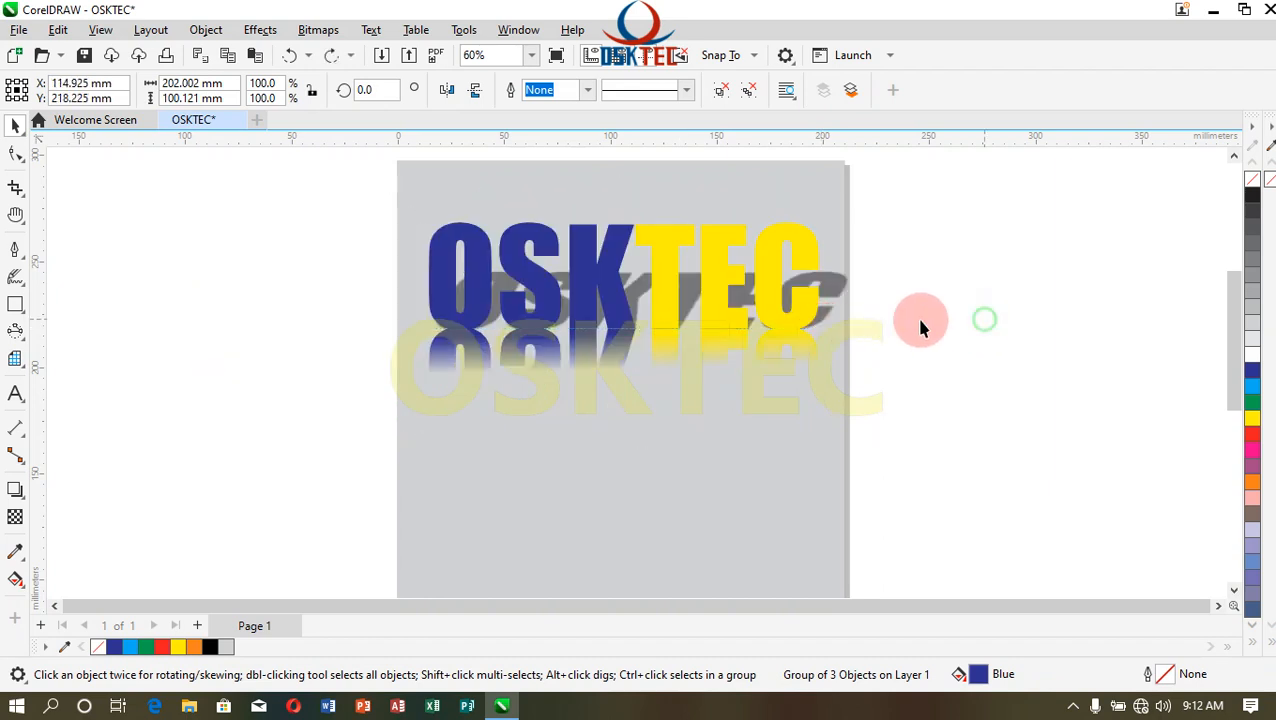
# - Center the OSKTEC group on the page
pyautogui.click(622, 313)
pyautogui.press('p')
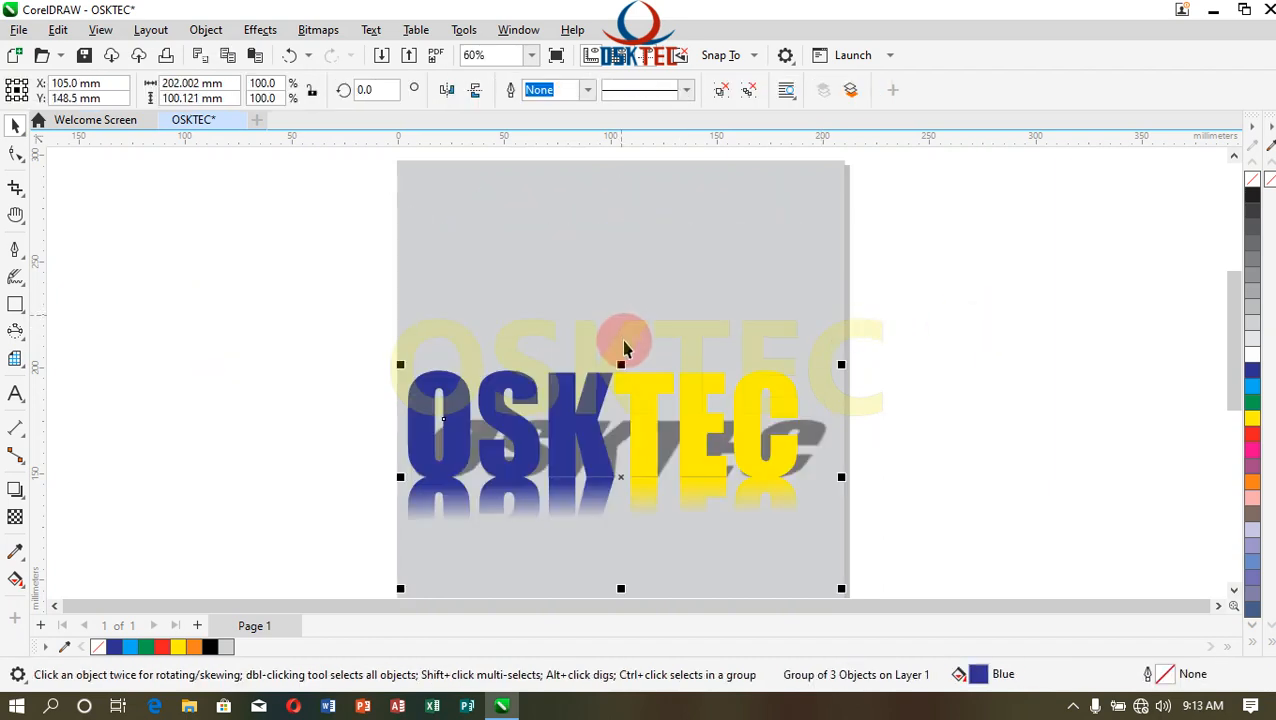
pyautogui.moveTo(1233, 349); pyautogui.dragTo(1233, 399)
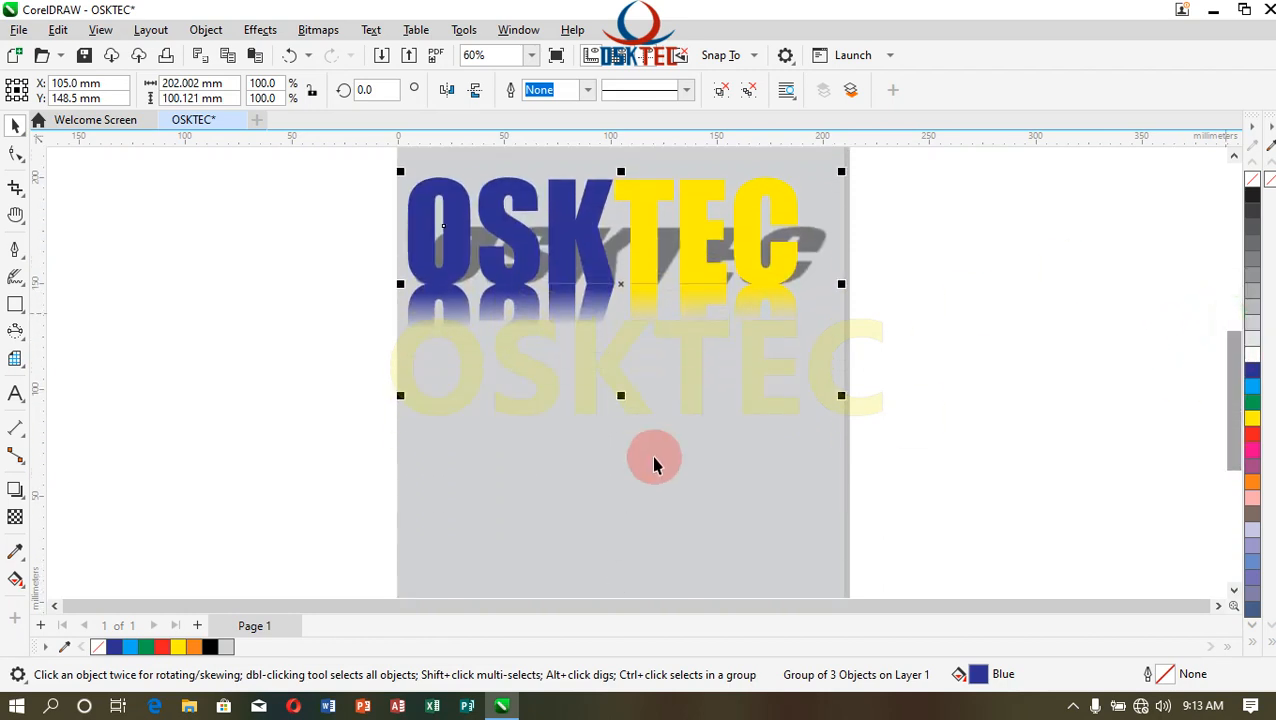
# - Start exporting the design to the Desktop as a JPG file named OSKTEC and open its JPEG export settings
pyautogui.click(608, 467)
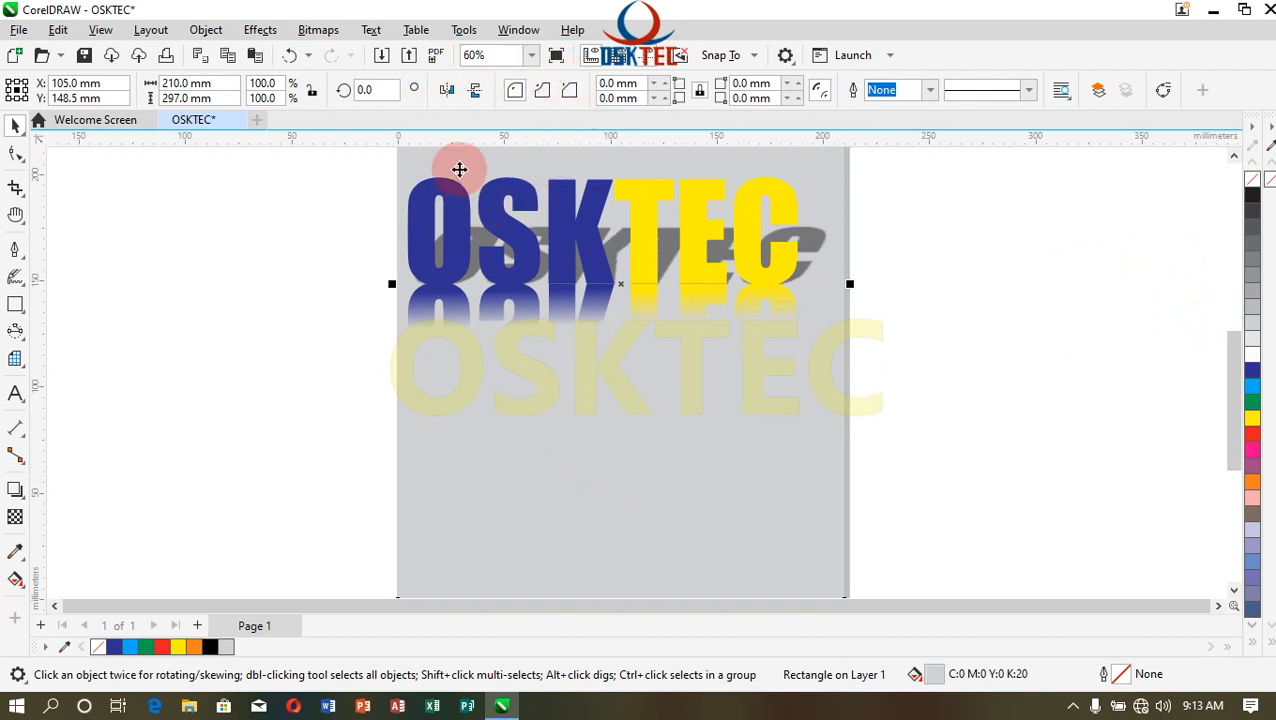
pyautogui.click(409, 57)
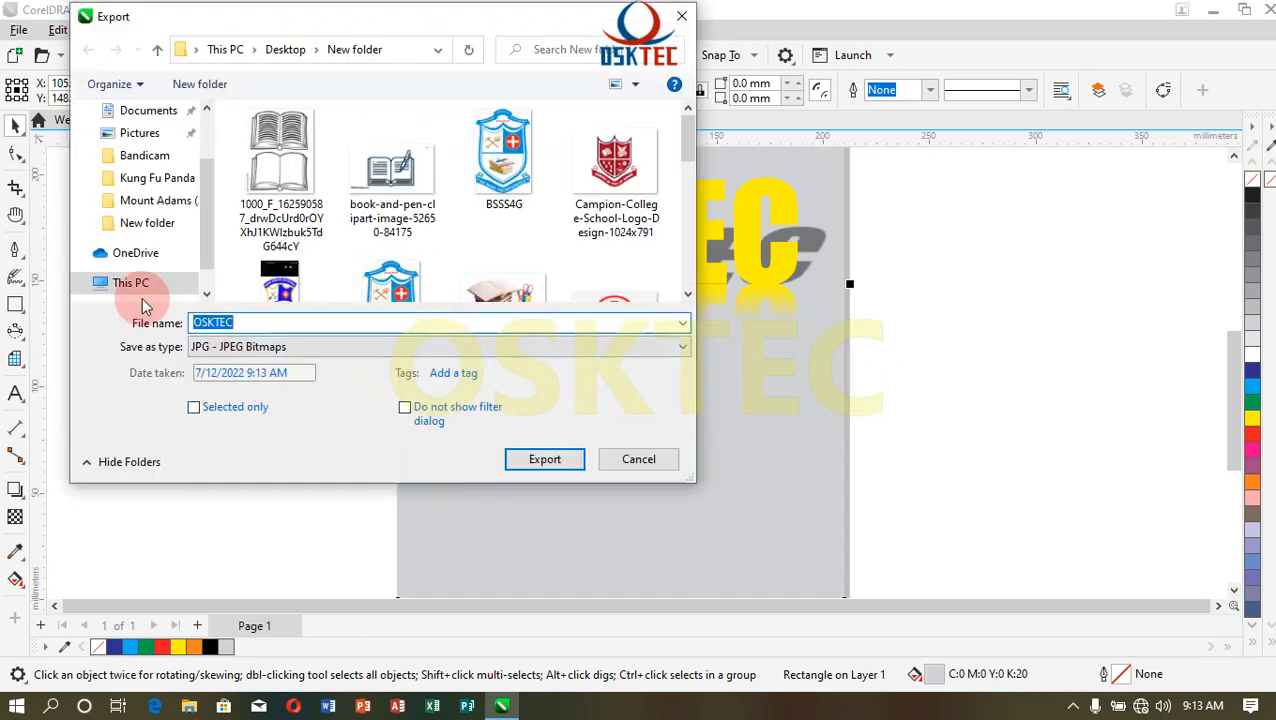
pyautogui.scroll(2, 190, 150)
pyautogui.click(143, 158)
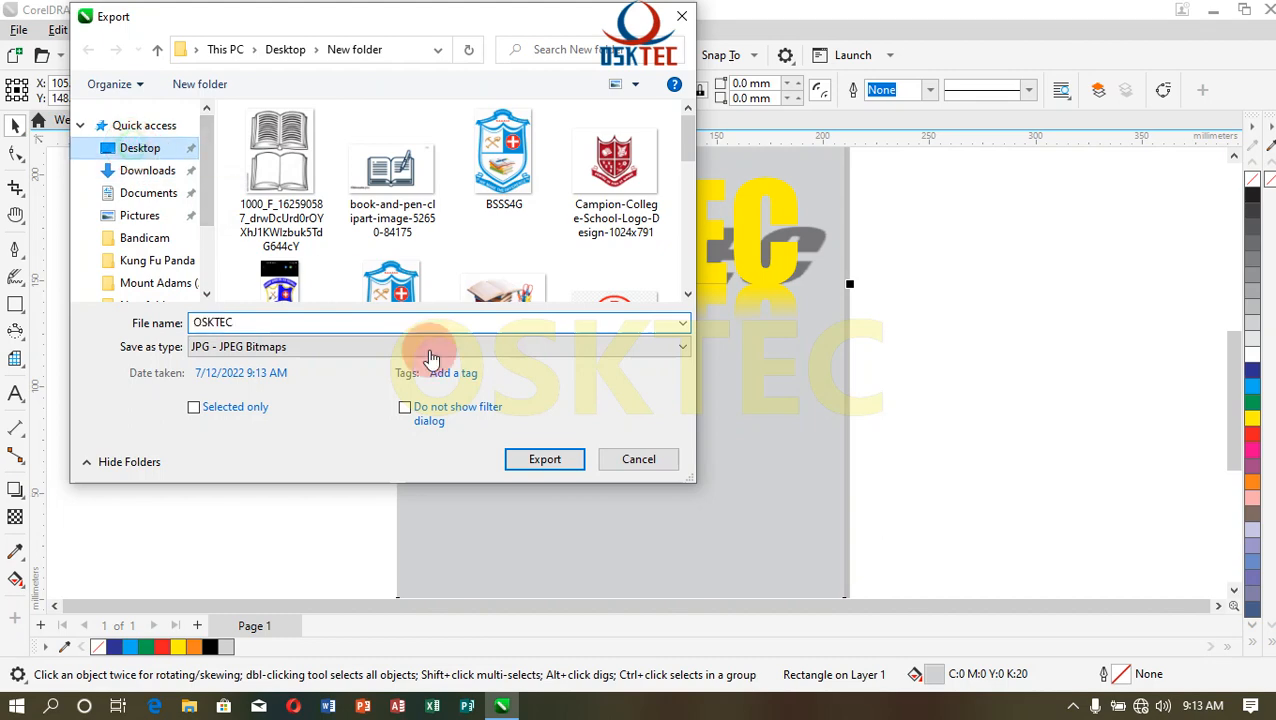
pyautogui.click(542, 459)
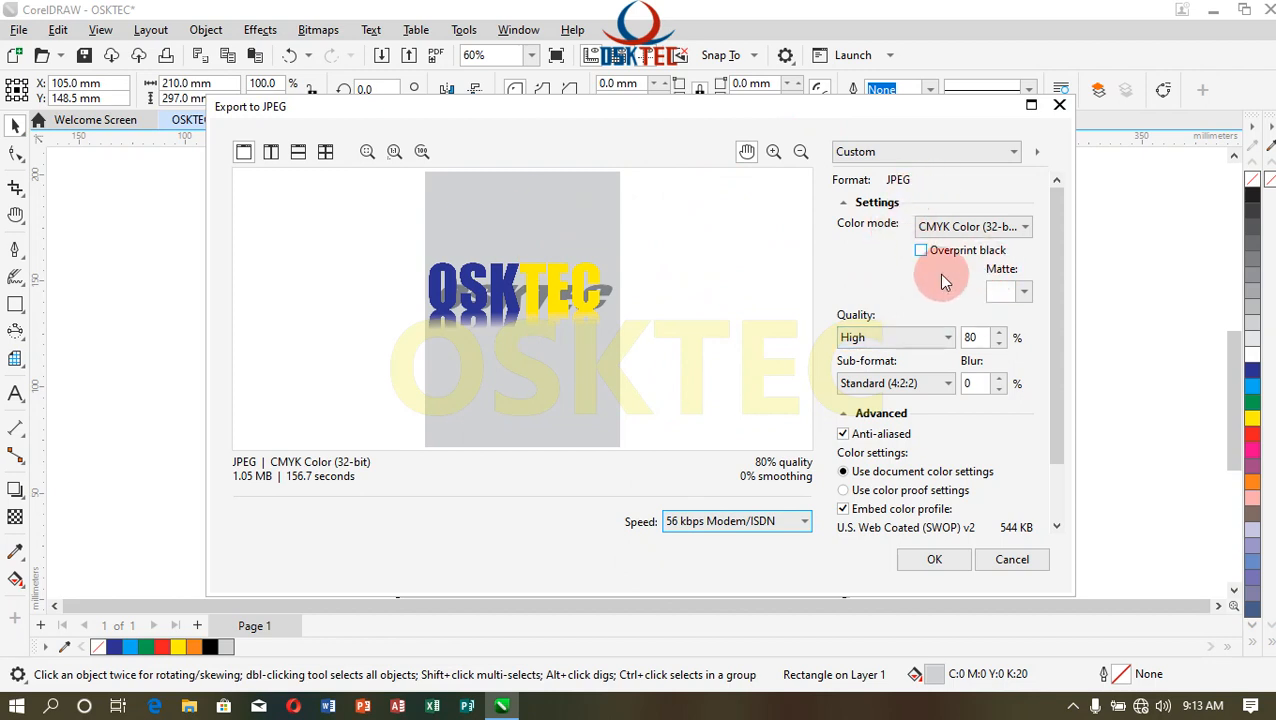
# - Preview the export in Grayscale (8-bit) color mode and return it to CMYK Color (32-bit)
pyautogui.click(977, 231)
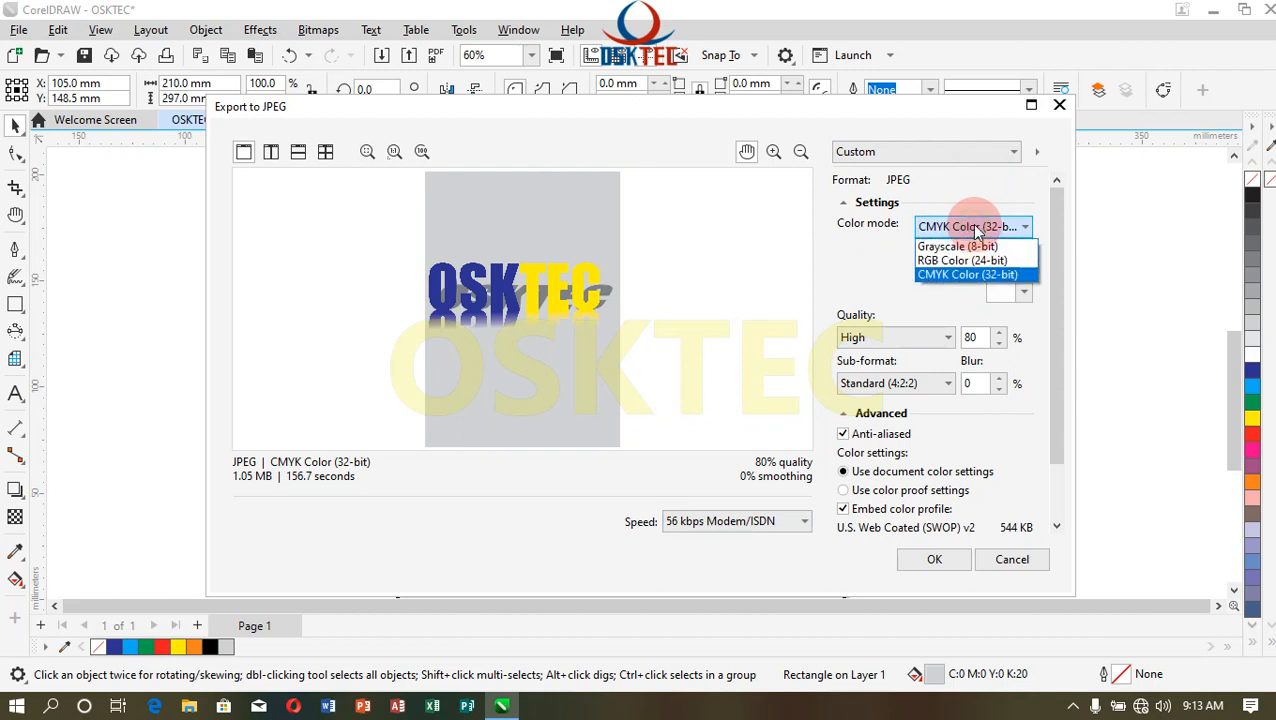
pyautogui.click(964, 245)
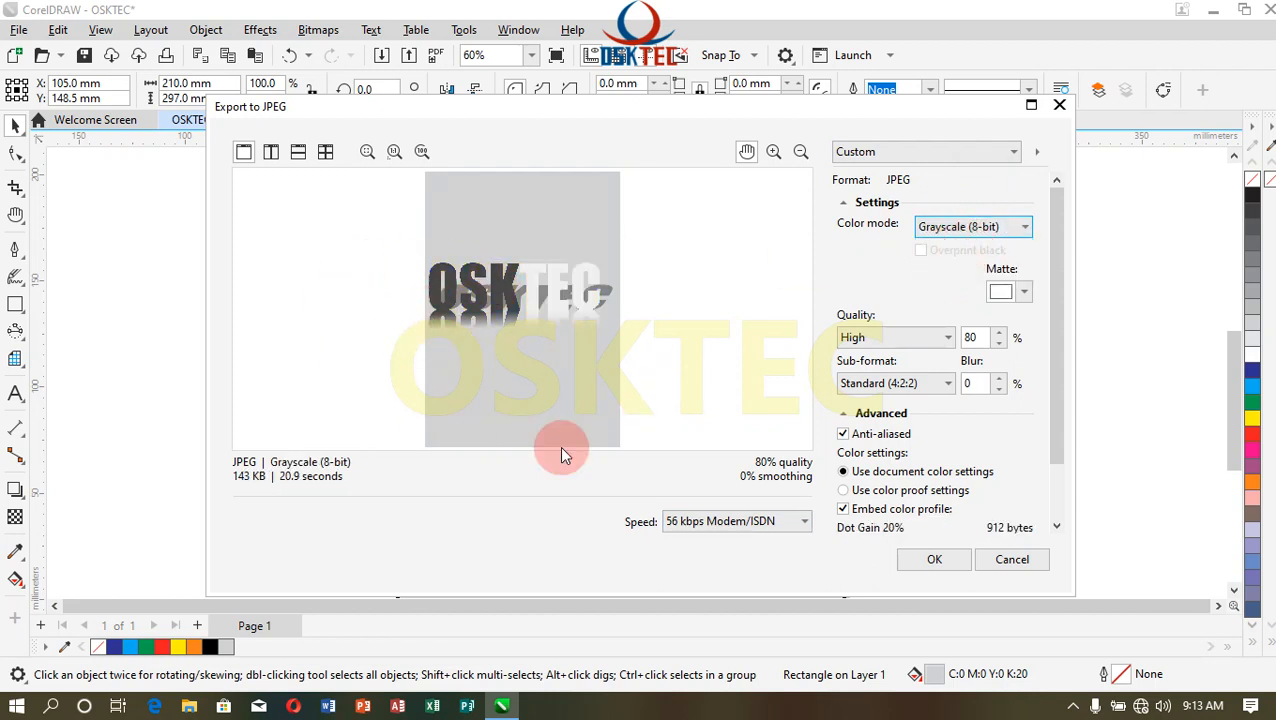
pyautogui.click(933, 228)
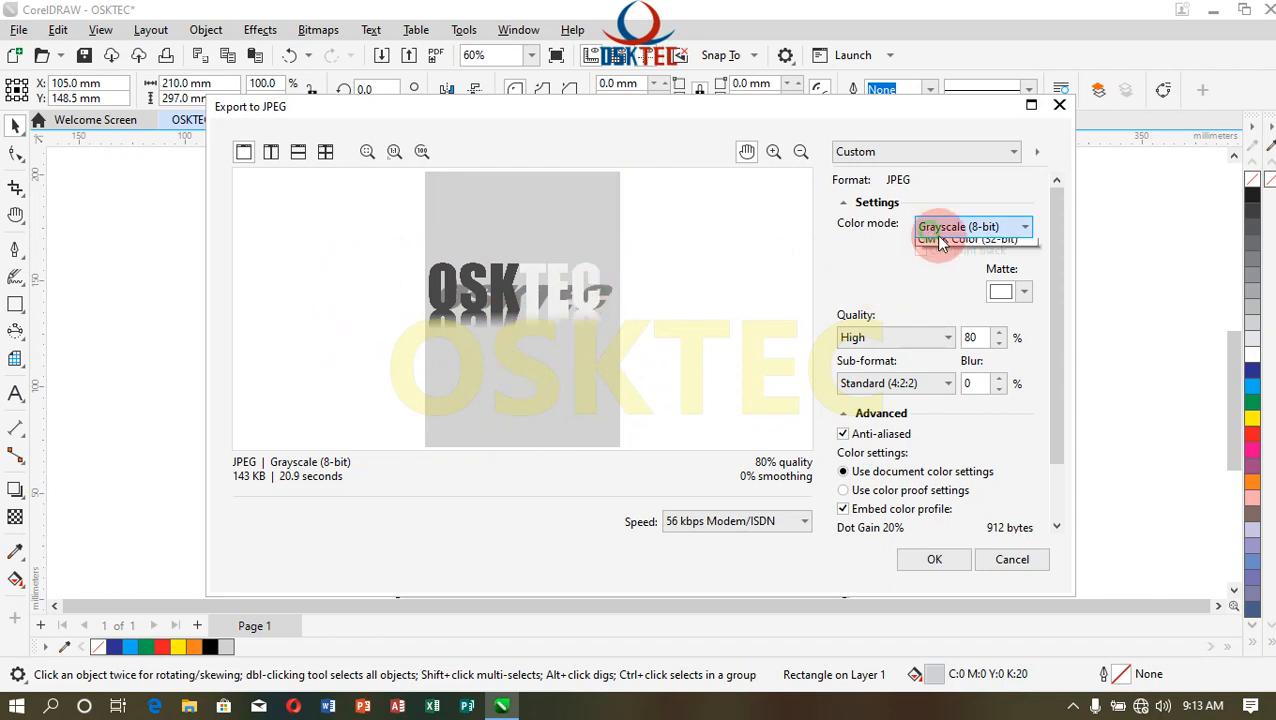
pyautogui.click(960, 276)
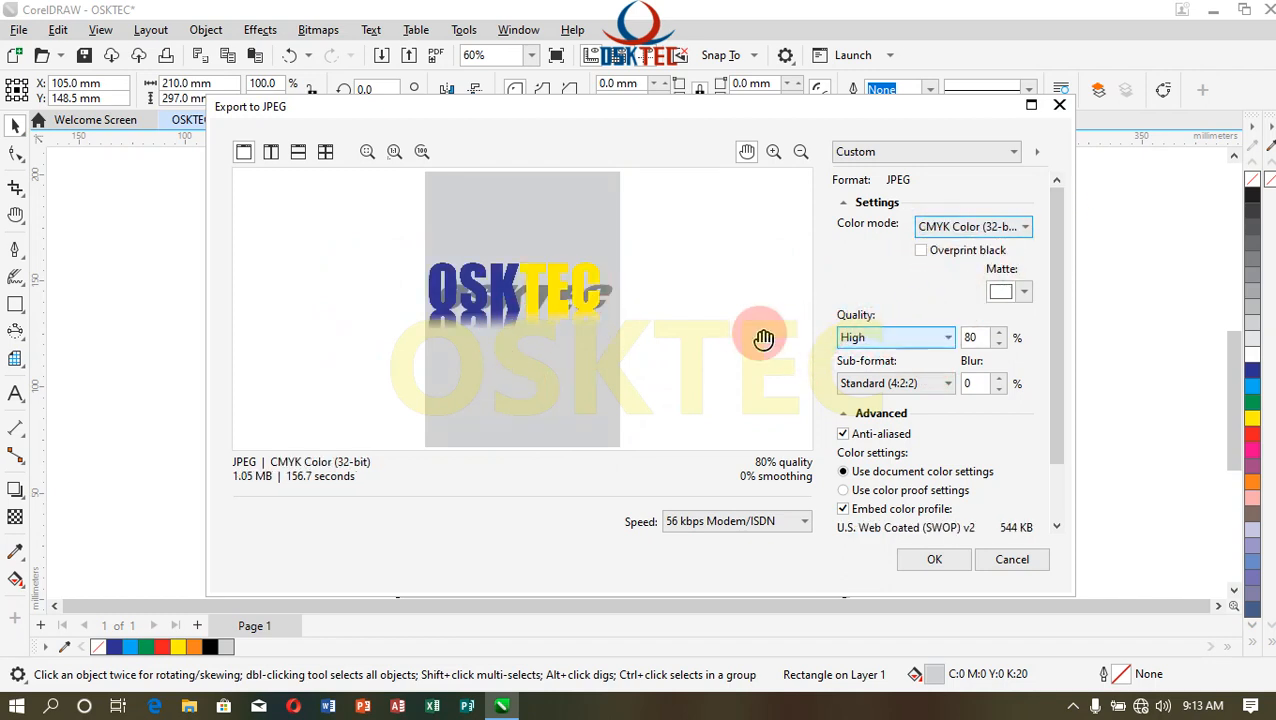
# - Try the Highest quality setting for the JPEG export and set it back to High
pyautogui.click(895, 337)
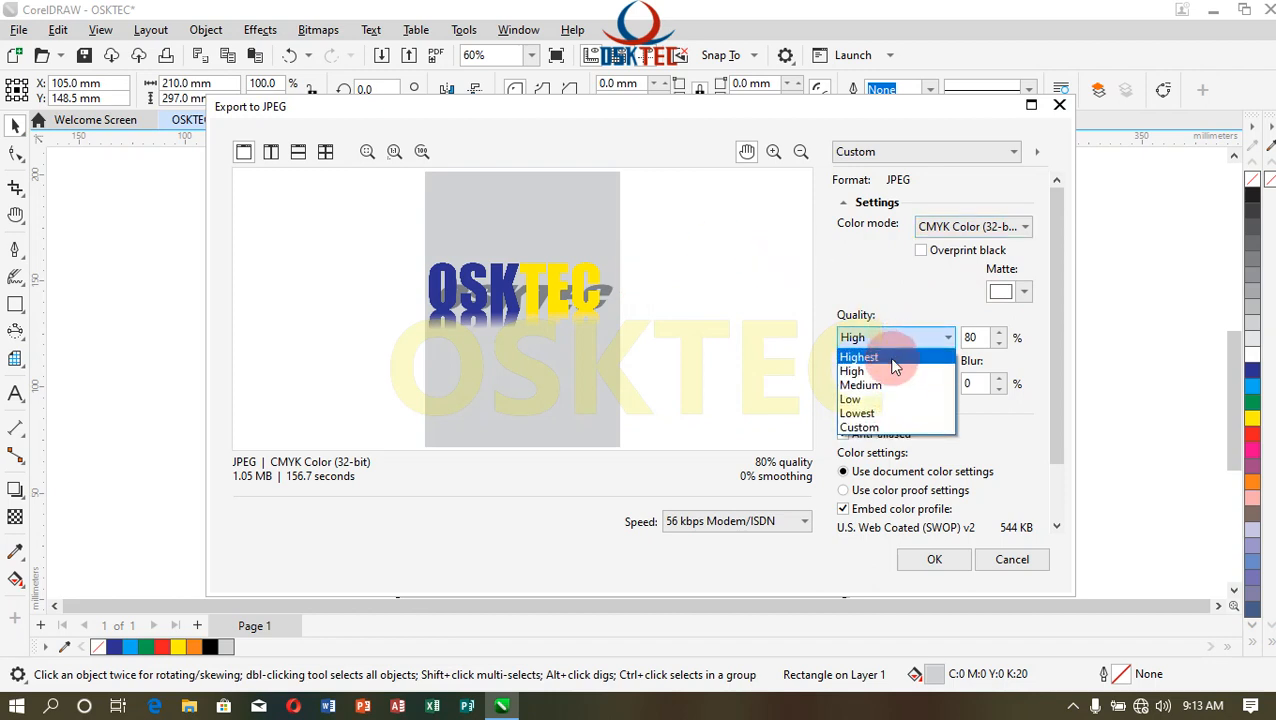
pyautogui.click(893, 353)
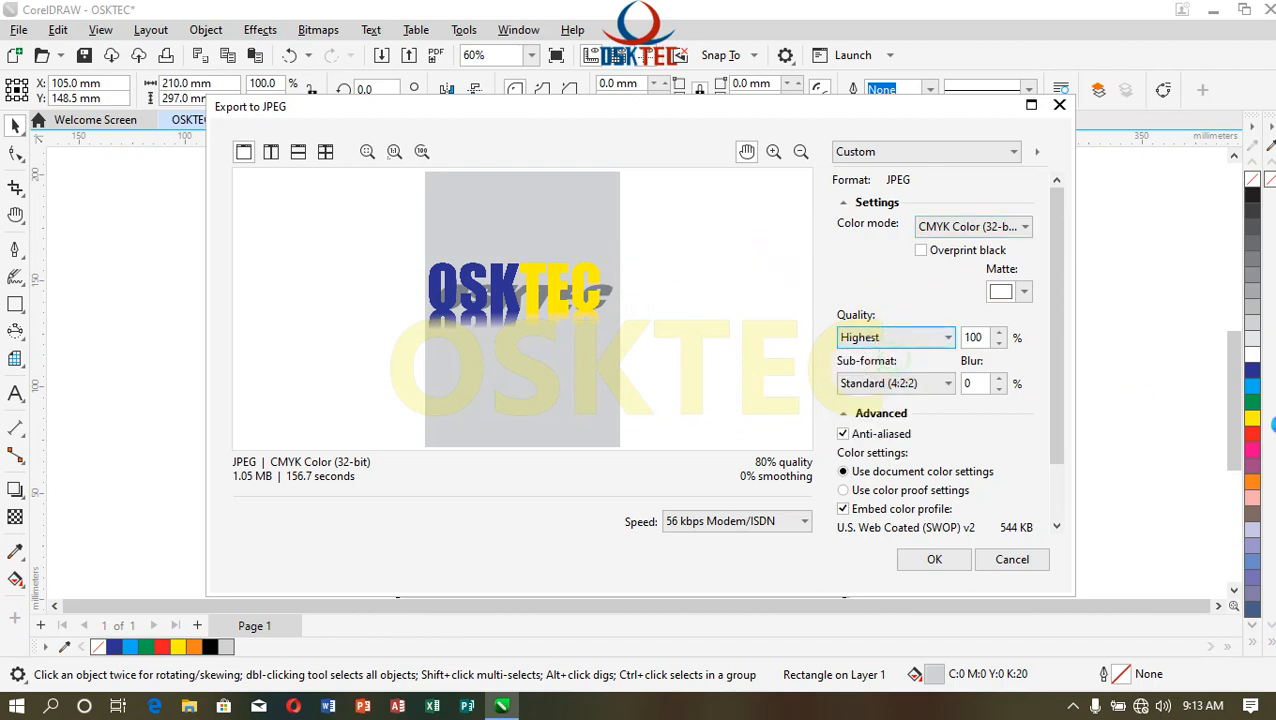
pyautogui.click(893, 340)
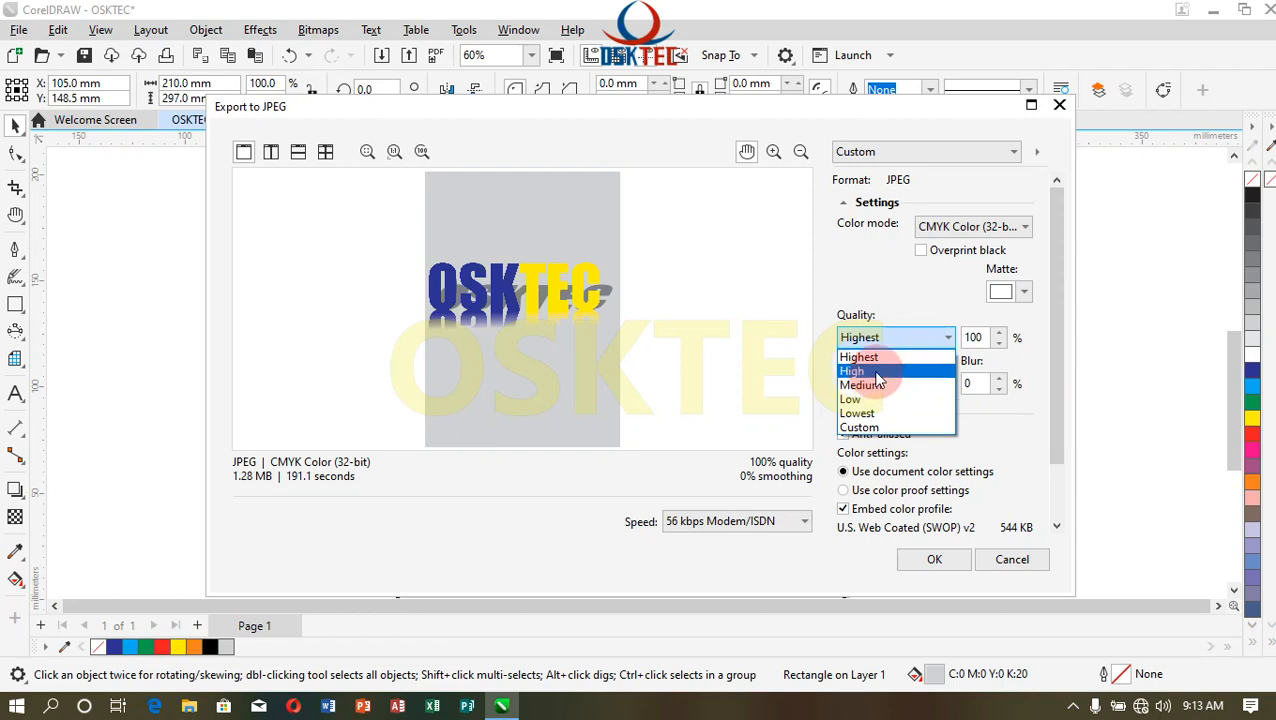
pyautogui.click(874, 372)
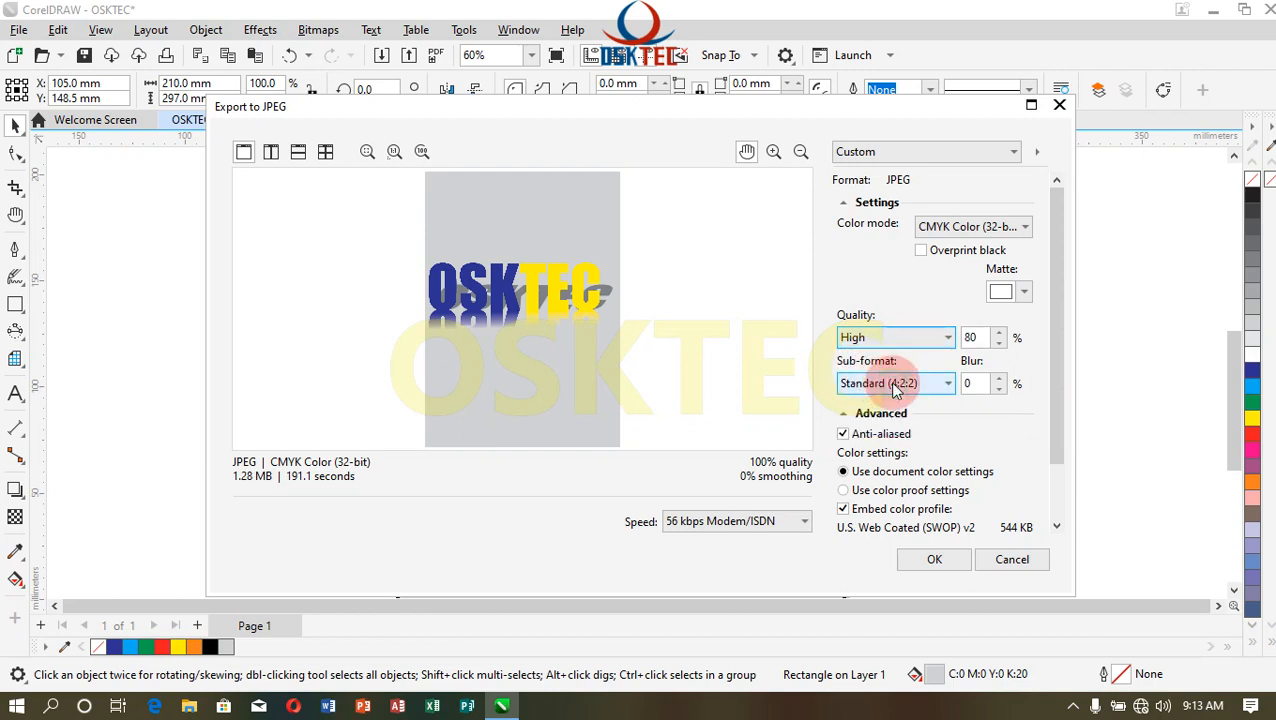
# - Keep the Standard (4:2:2) sub-format and complete the JPEG export
pyautogui.click(893, 384)
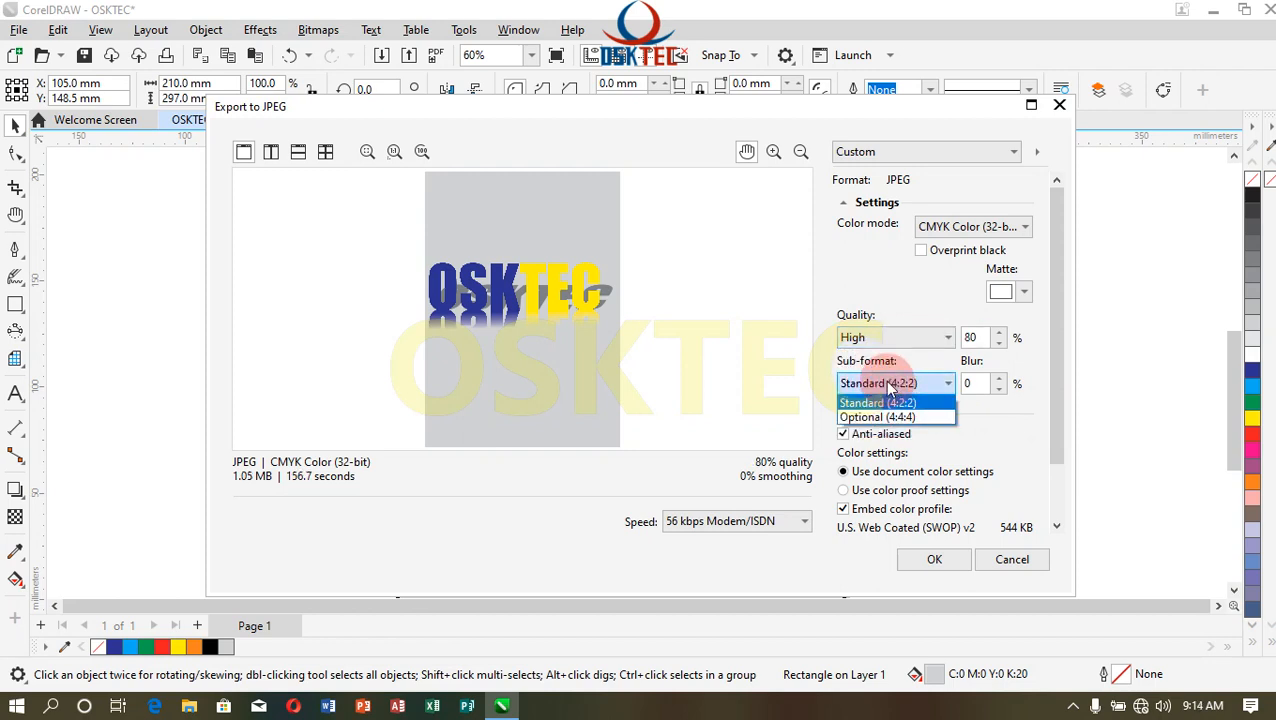
pyautogui.click(930, 355)
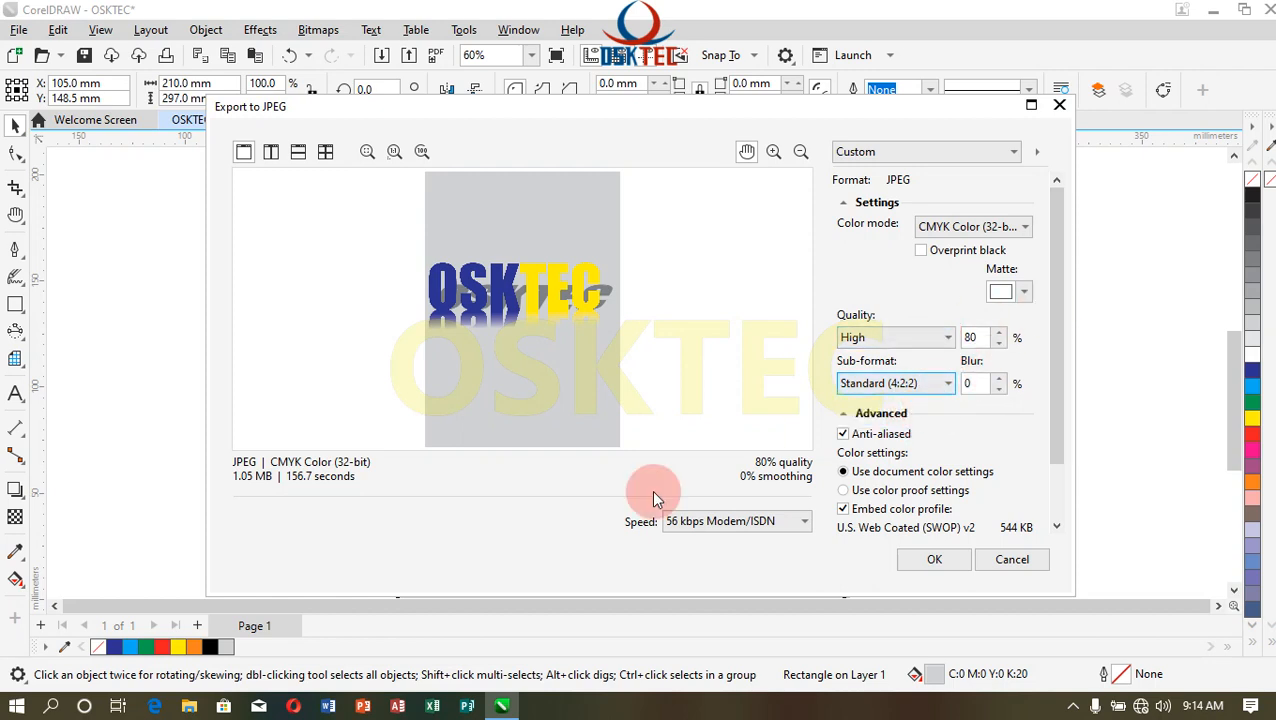
pyautogui.click(936, 560)
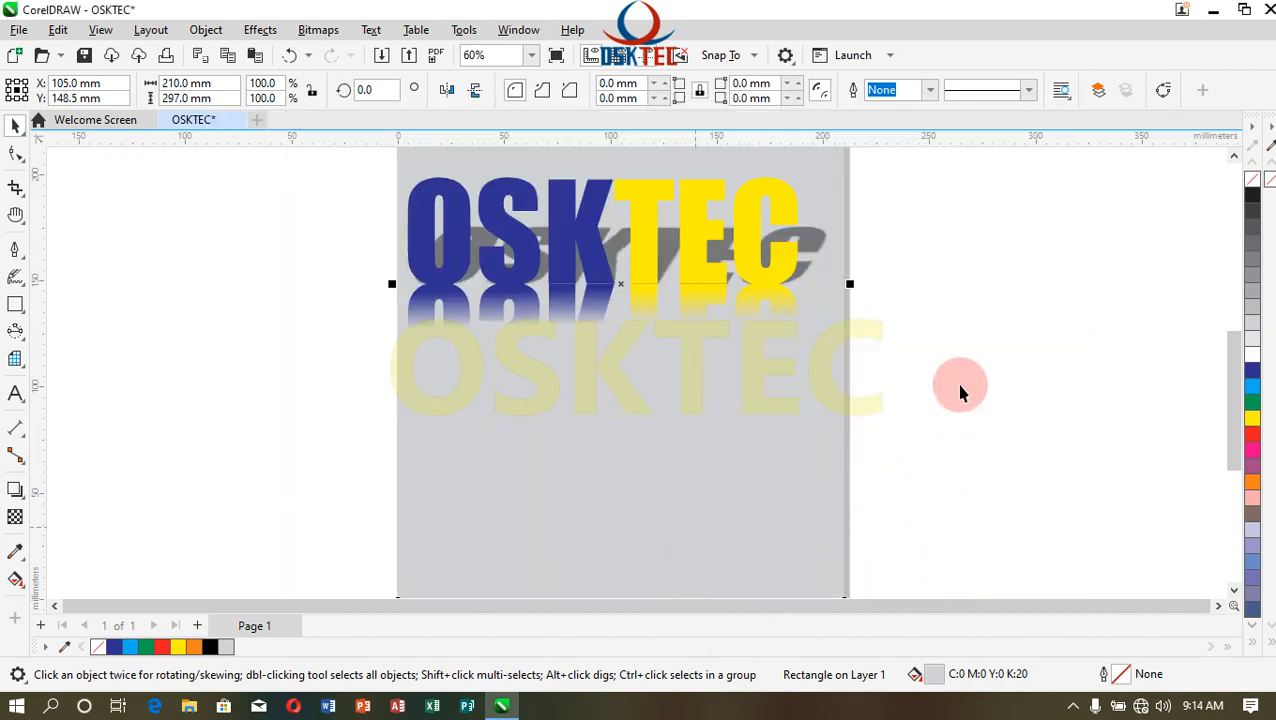
# - Switch to the desktop, view the exported OSKTEC image in Photos and close it
pyautogui.click(1214, 10)
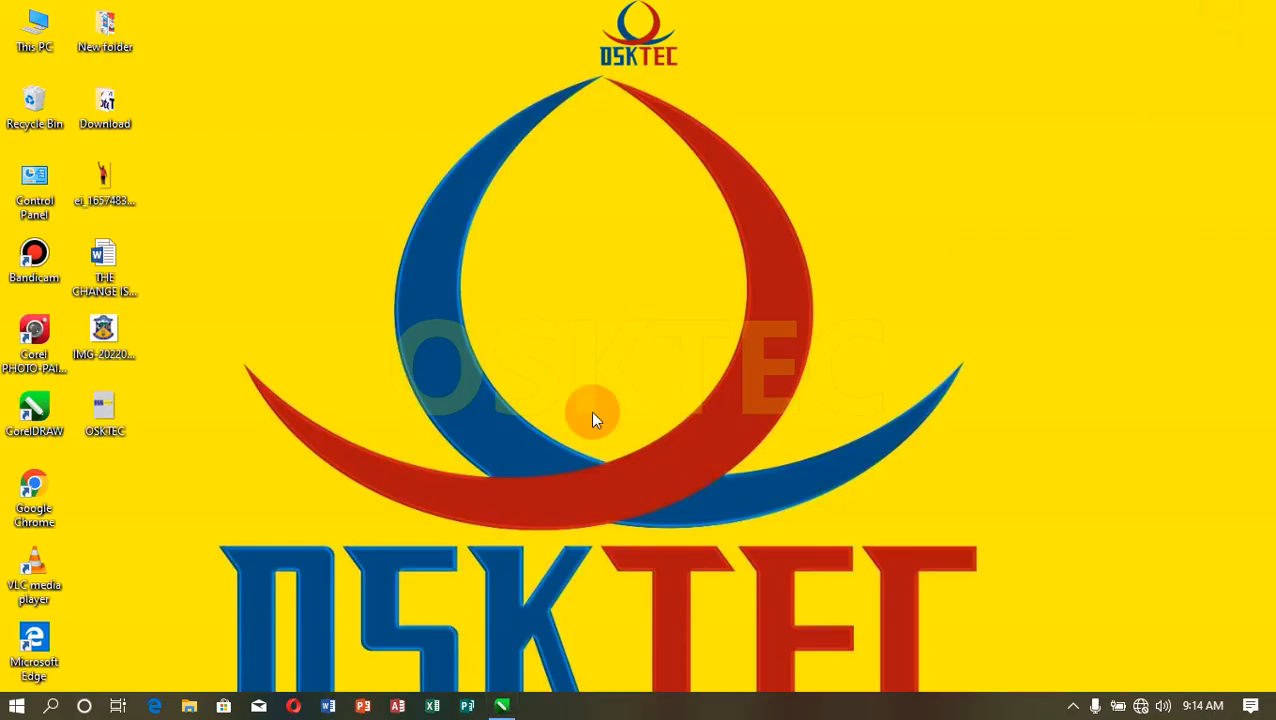
pyautogui.doubleClick(111, 402)
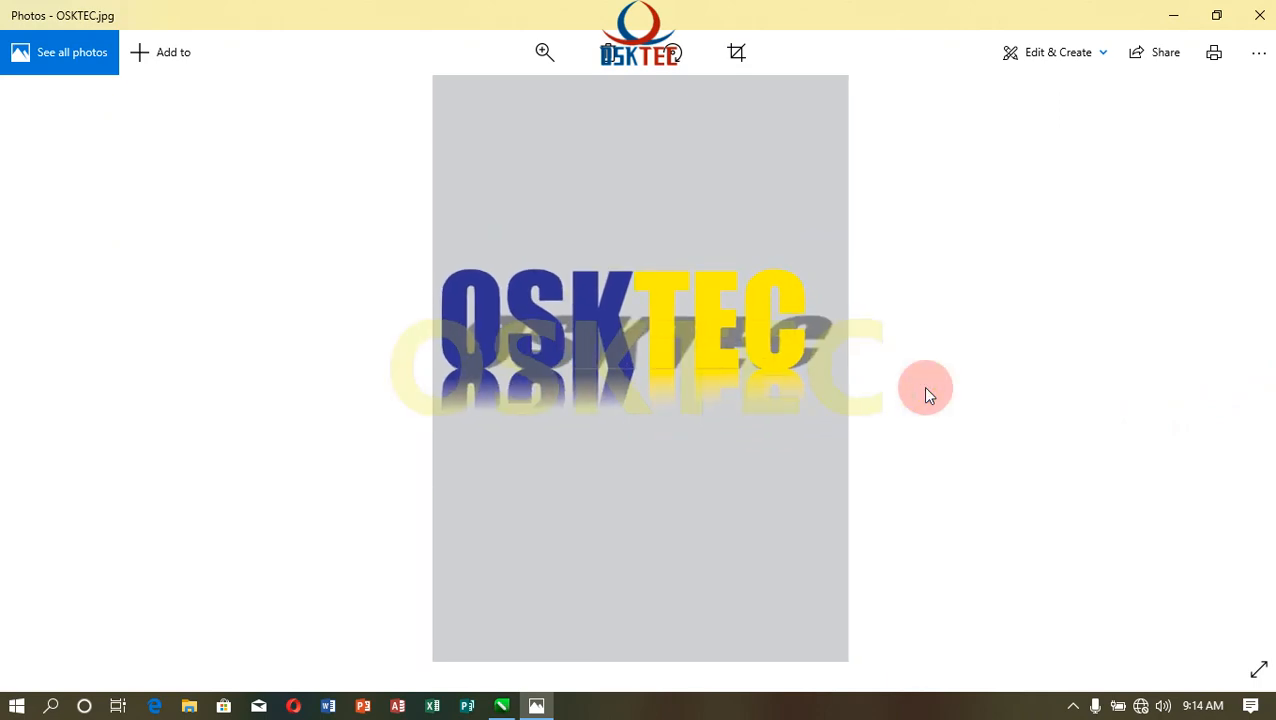
pyautogui.hotkey('alt', 'F4')
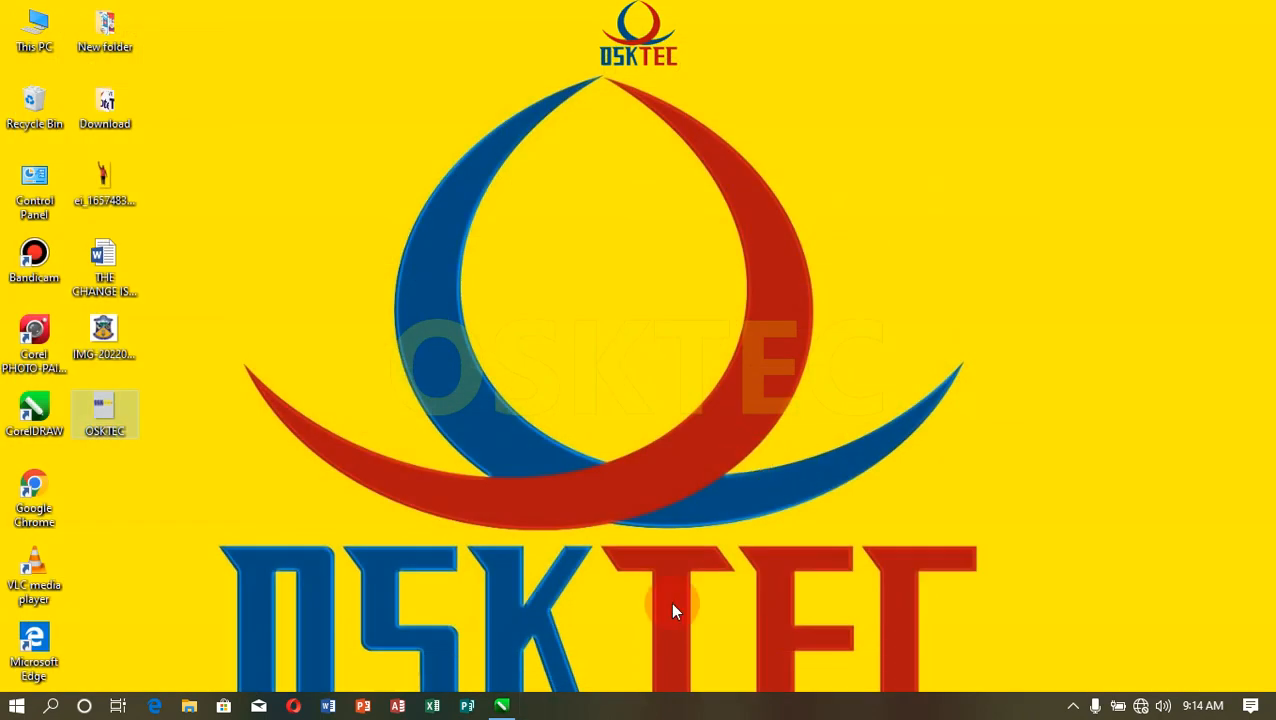